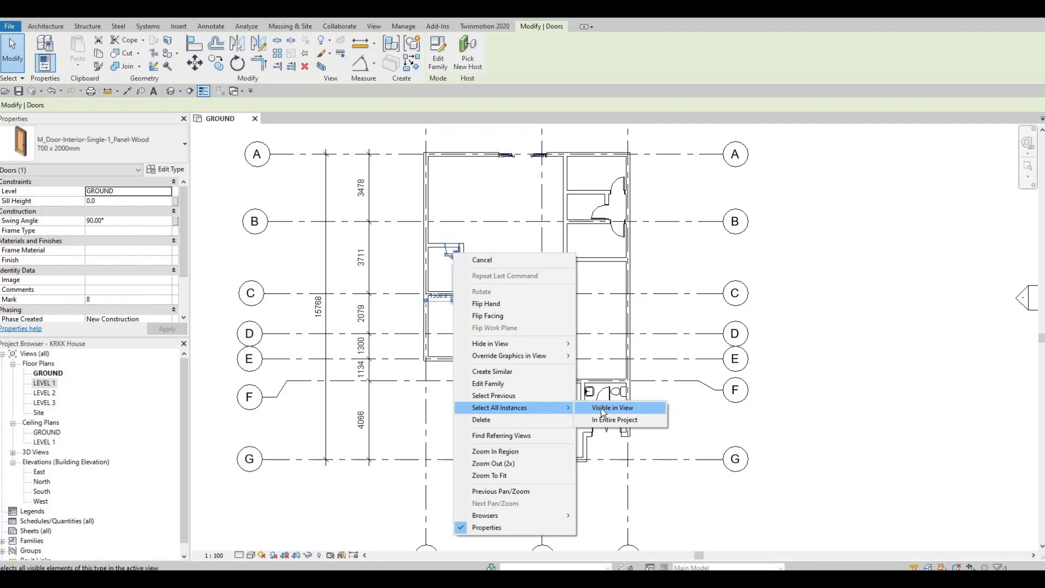
# Select all visible 700 x 2000mm single doors, plus the double door near grid C, both doors near grid E and the small closet door
pyautogui.click(601, 408)
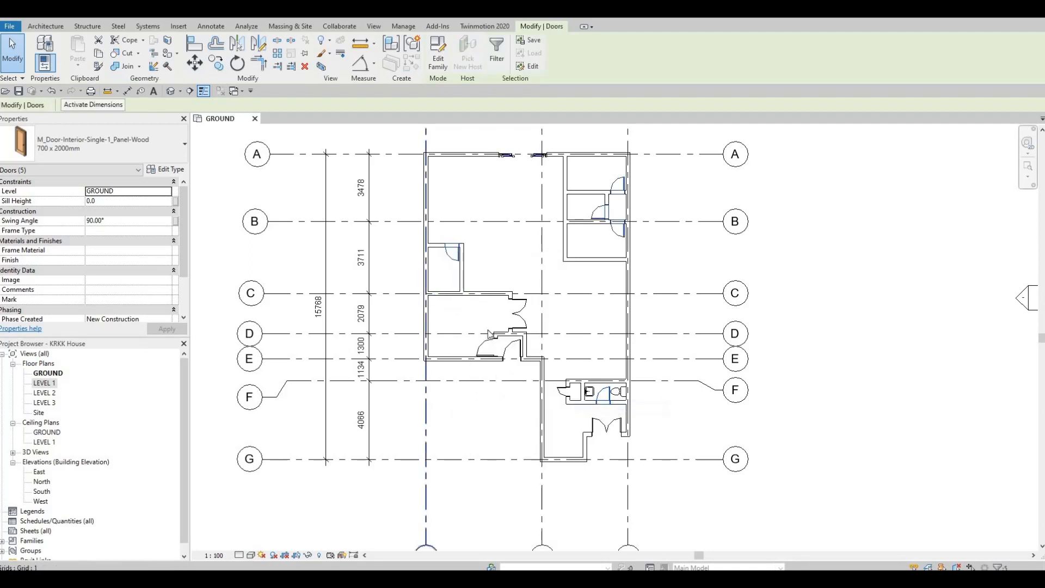
pyautogui.press('F1')
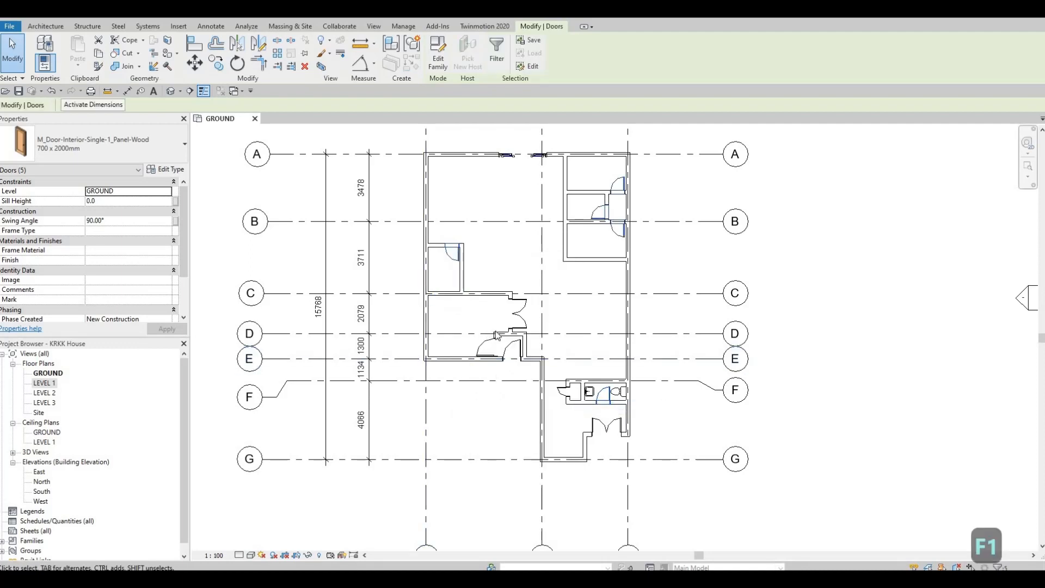
pyautogui.keyDown('ctrl'); pyautogui.click(529, 322); pyautogui.keyUp('ctrl')
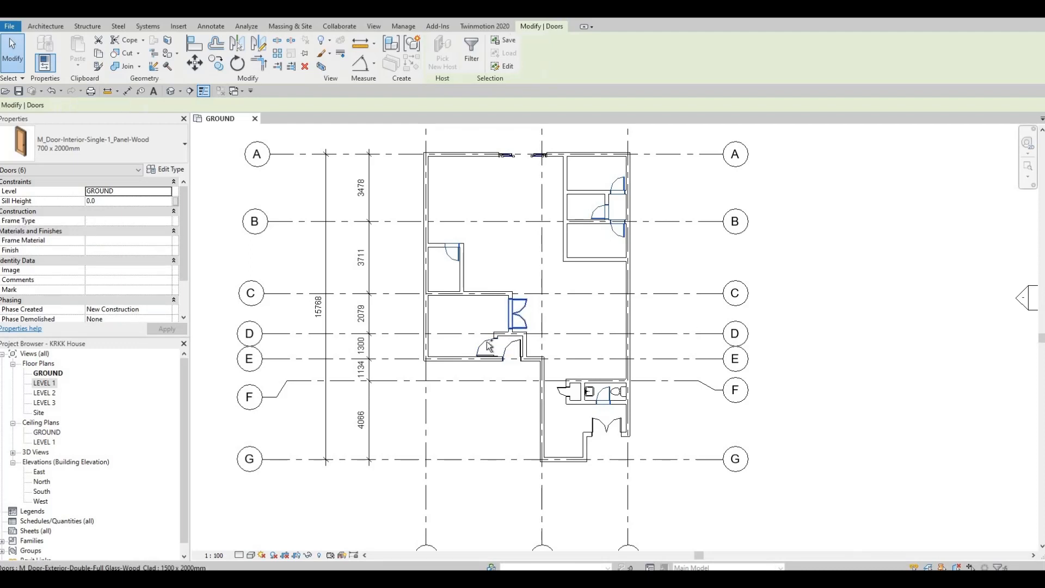
pyautogui.keyDown('ctrl'); pyautogui.click(488, 344); pyautogui.keyUp('ctrl')
pyautogui.keyDown('ctrl'); pyautogui.click(512, 349); pyautogui.keyUp('ctrl')
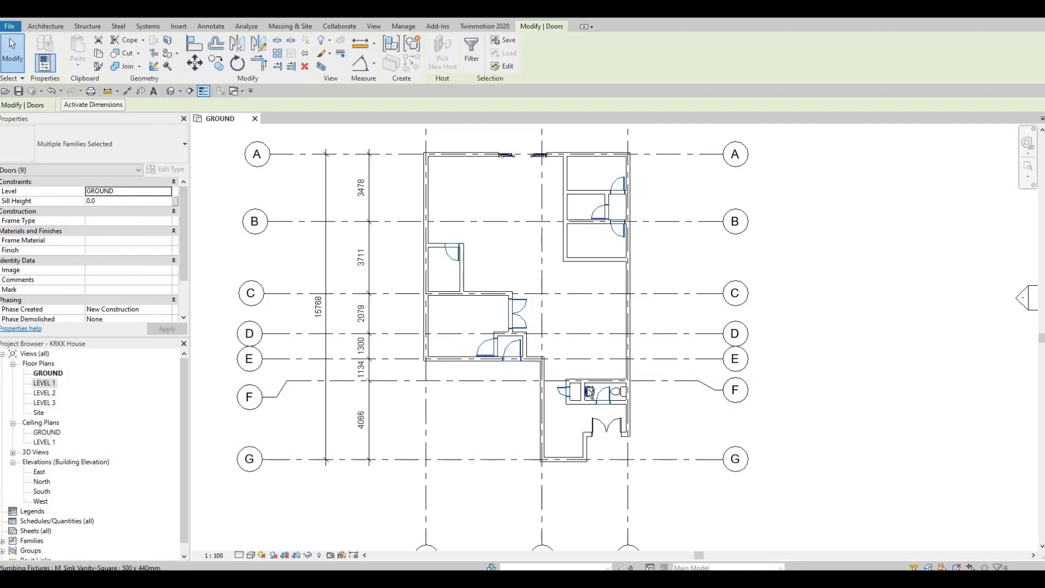
pyautogui.keyDown('ctrl'); pyautogui.click(605, 394); pyautogui.keyUp('ctrl')
# Add the washroom sink, the toilet, the entrance double door and the sliding door on grid A to the selection
pyautogui.scroll(3, 573, 394)
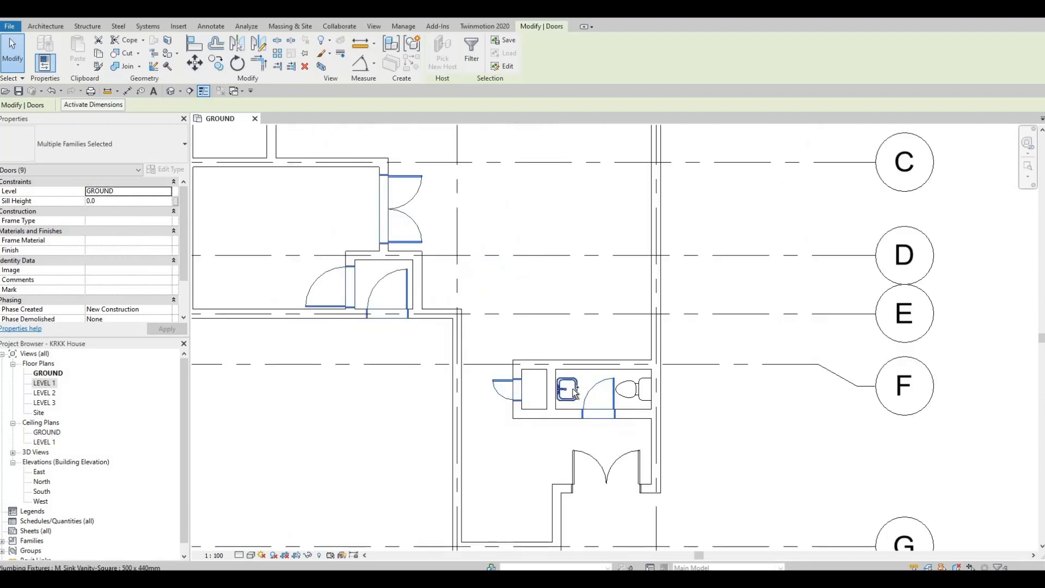
pyautogui.keyDown('ctrl'); pyautogui.click(589, 391); pyautogui.keyUp('ctrl')
pyautogui.keyDown('ctrl'); pyautogui.click(635, 396); pyautogui.keyUp('ctrl')
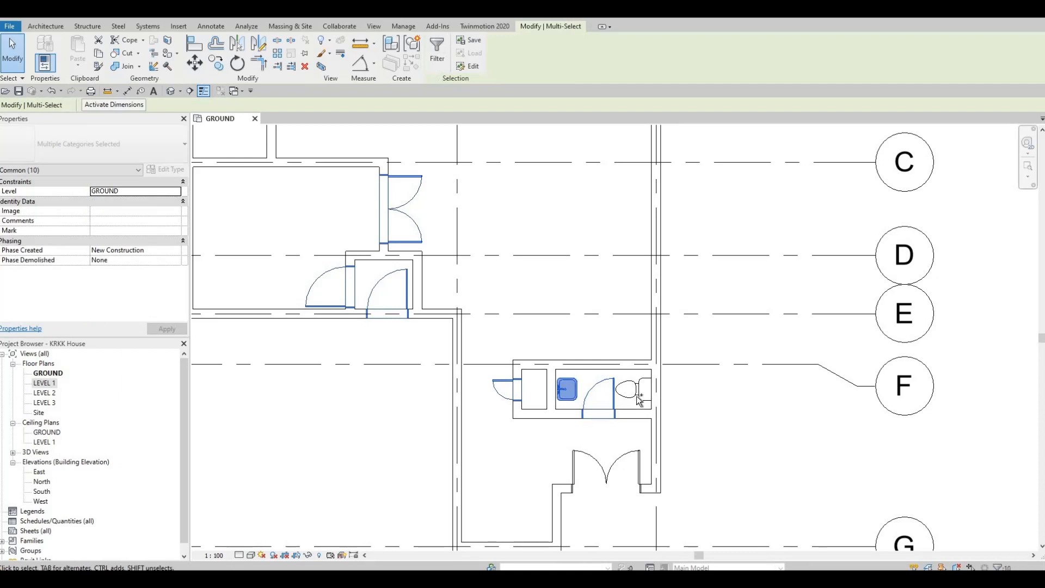
pyautogui.keyDown('ctrl'); pyautogui.click(626, 460); pyautogui.keyUp('ctrl')
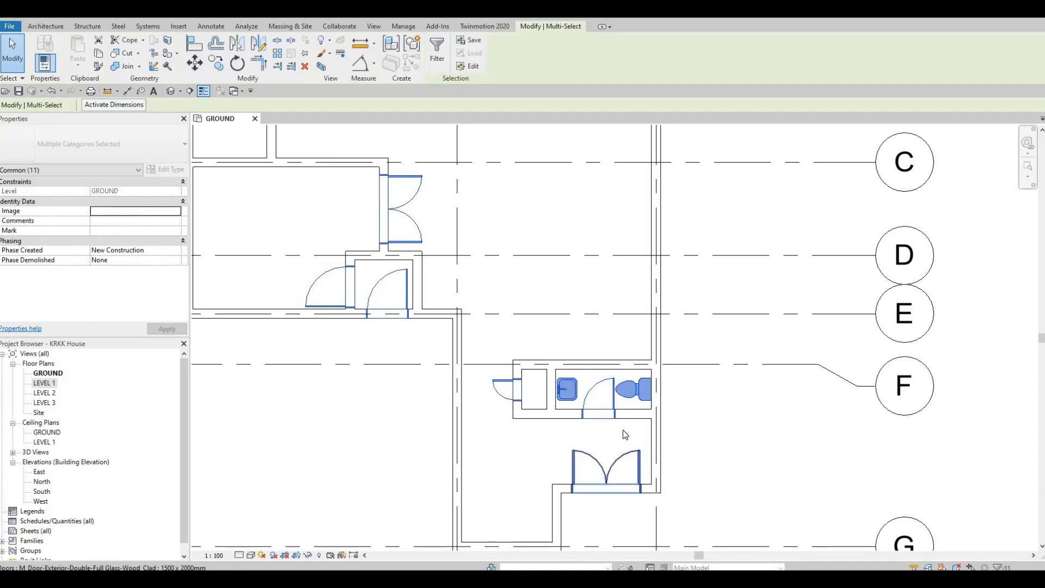
pyautogui.scroll(-2, 201, 247)
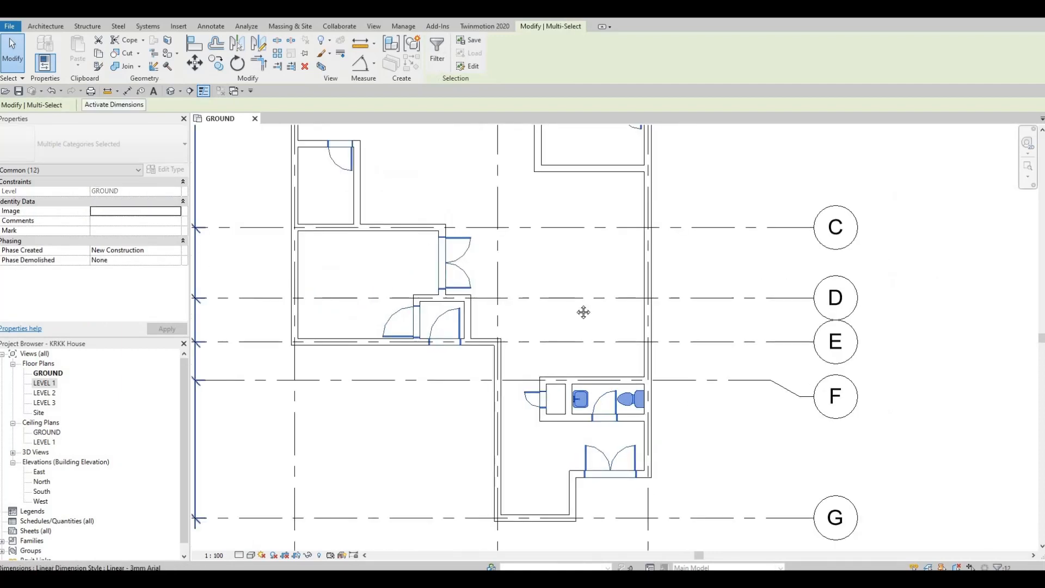
pyautogui.scroll(-2, 594, 308)
pyautogui.moveTo(595, 350); pyautogui.dragTo(586, 371, button='middle')
pyautogui.scroll(-2, 586, 371)
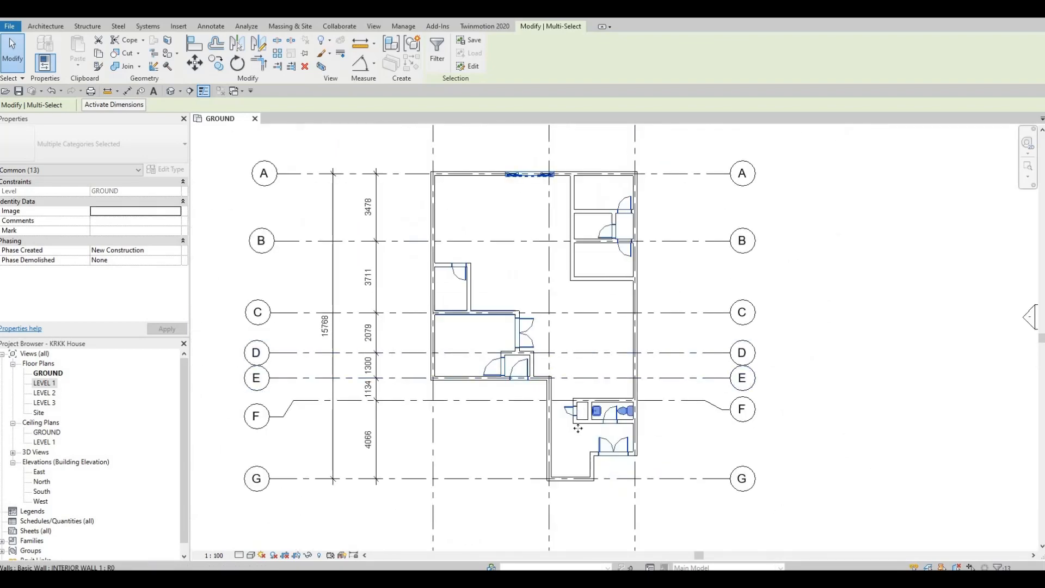
# Remove the toilet from the selection while keeping the washroom sink and all the doors selected
pyautogui.scroll(2, 577, 402)
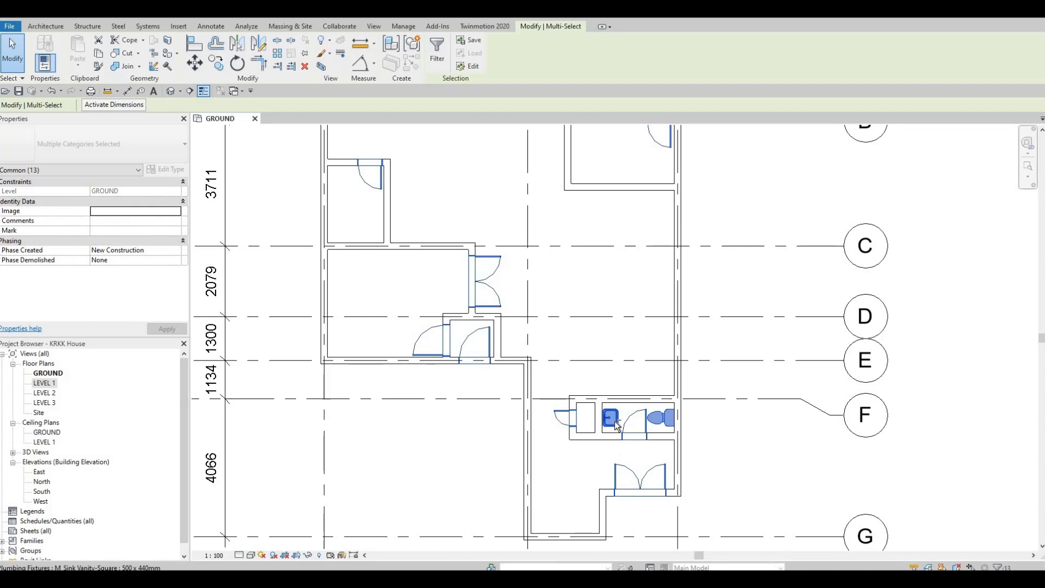
pyautogui.keyDown('shift'); pyautogui.click(612, 418); pyautogui.keyUp('shift')
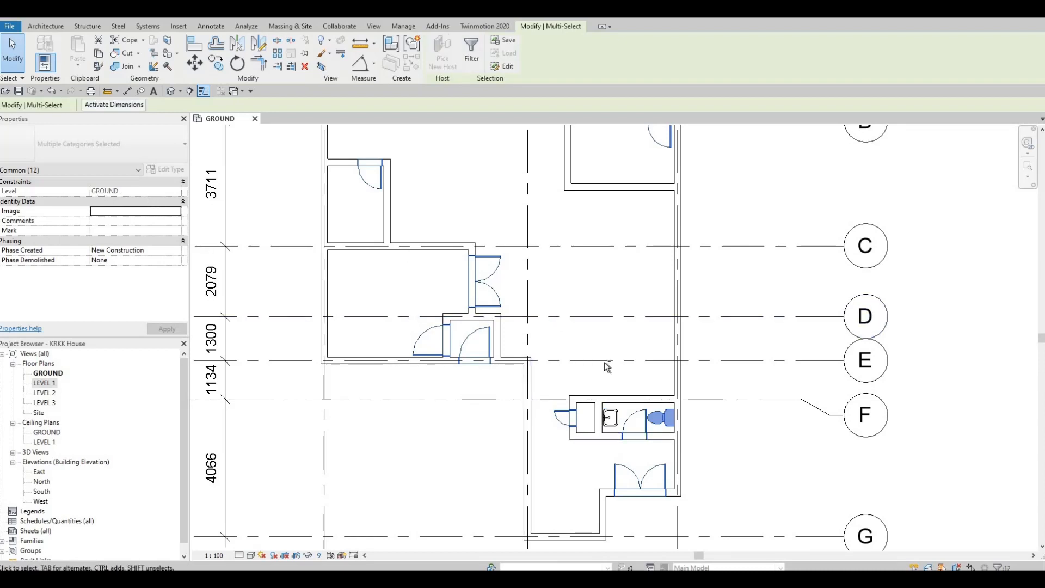
pyautogui.keyDown('shift'); pyautogui.click(661, 417); pyautogui.keyUp('shift')
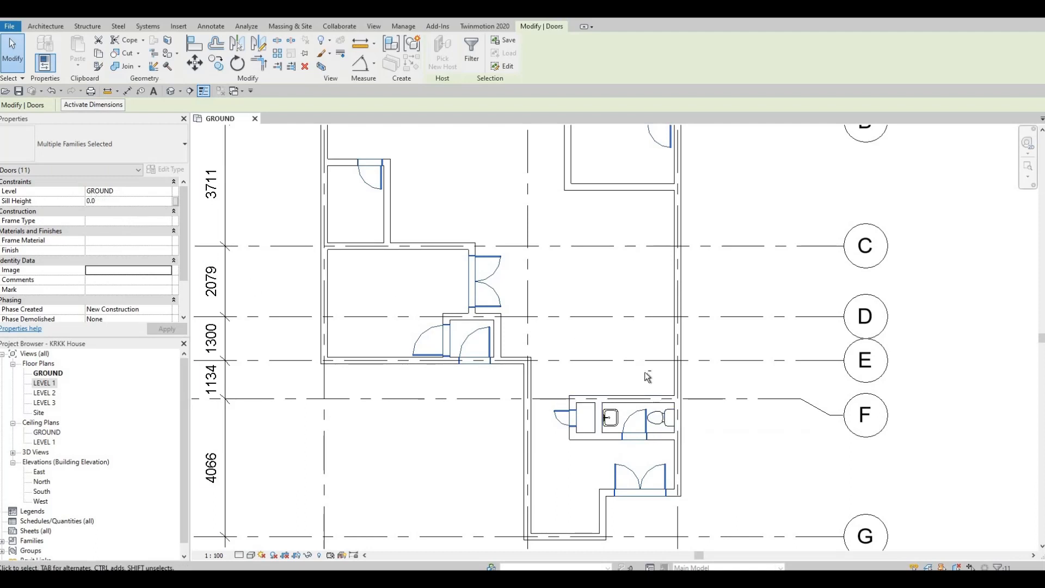
pyautogui.keyDown('ctrl'); pyautogui.click(658, 417); pyautogui.keyUp('ctrl')
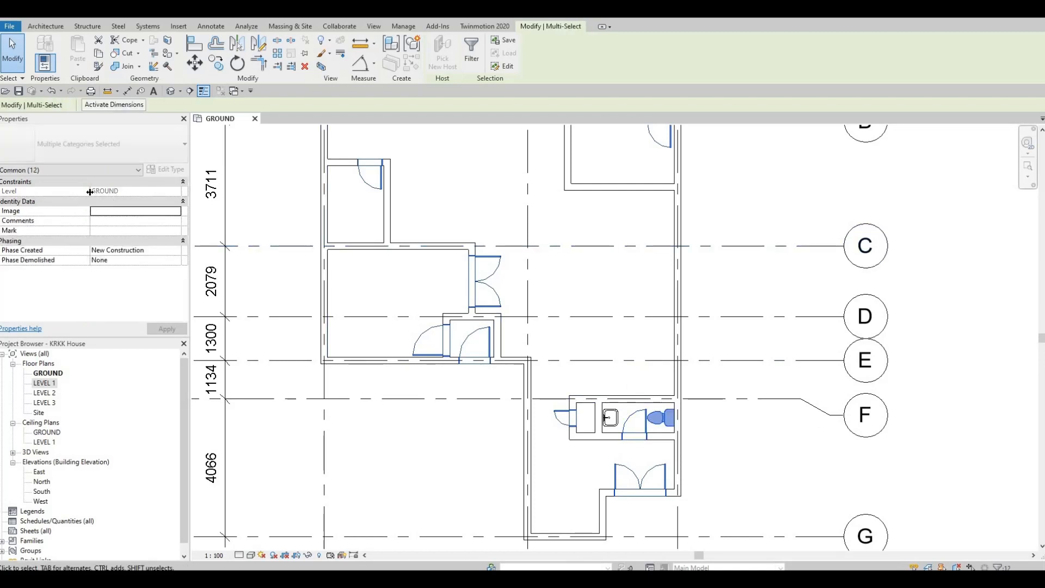
pyautogui.keyDown('shift'); pyautogui.click(663, 418); pyautogui.keyUp('shift')
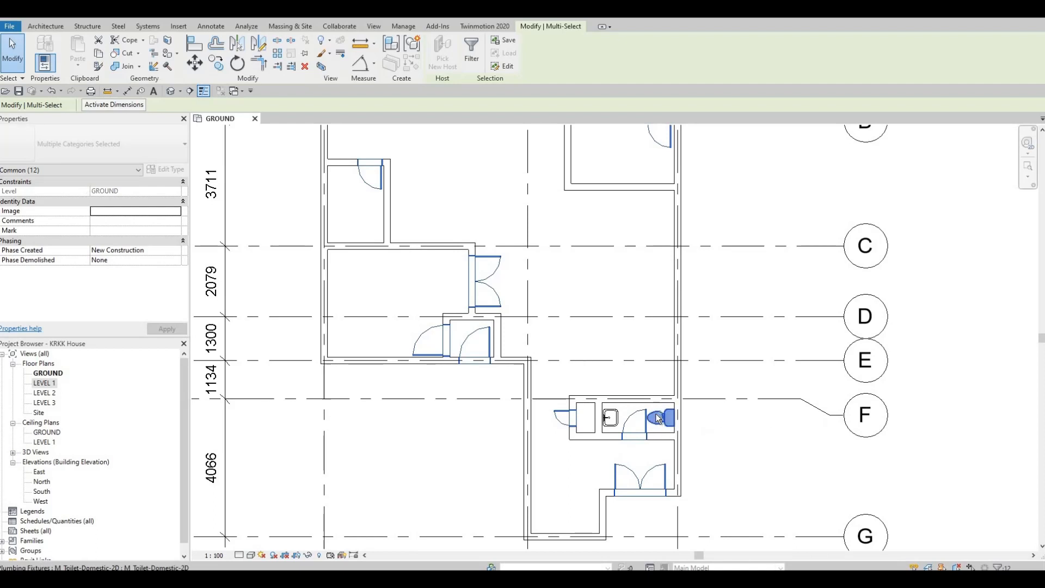
pyautogui.keyDown('ctrl'); pyautogui.click(612, 418); pyautogui.keyUp('ctrl')
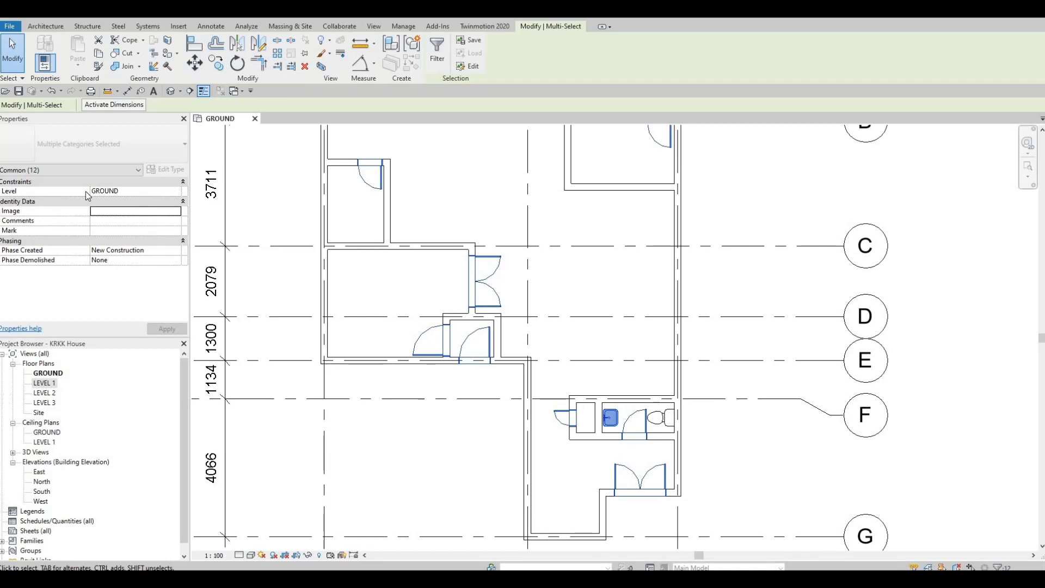
# Change the level of the selected doors and sink to LEVEL 1 and apply it
pyautogui.click(175, 191)
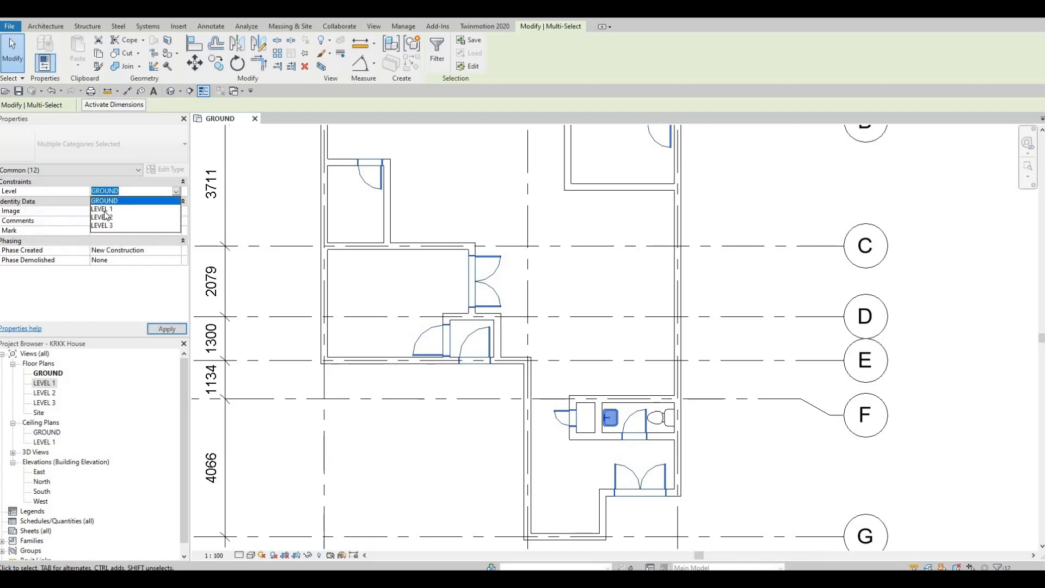
pyautogui.click(103, 209)
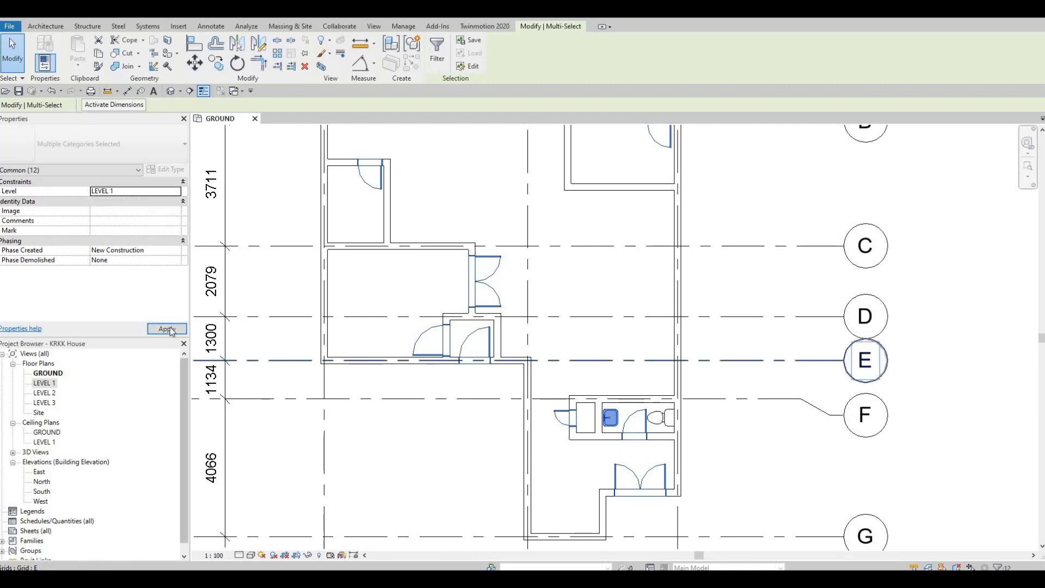
pyautogui.click(167, 330)
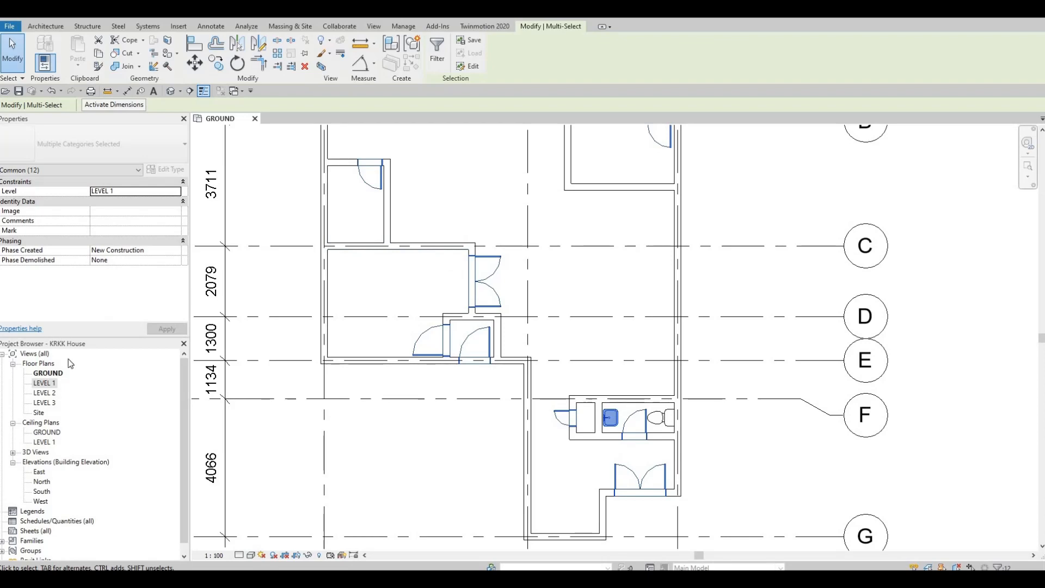
# Open the LEVEL 1 floor plan and clear the current selection
pyautogui.doubleClick(48, 386)
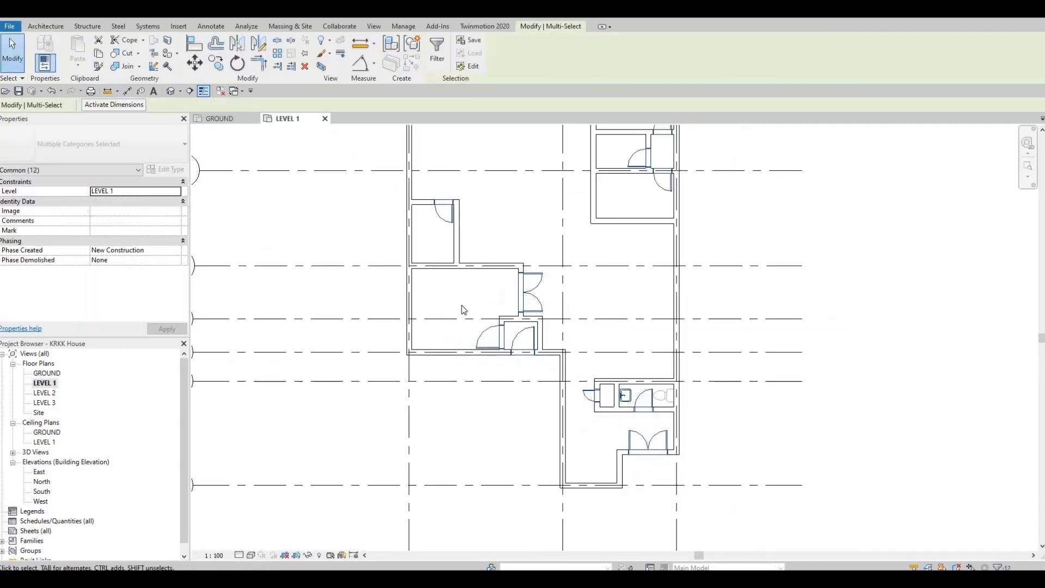
pyautogui.scroll(-2, 439, 296)
pyautogui.moveTo(532, 173); pyautogui.dragTo(511, 191, button='middle')
pyautogui.scroll(2, 512, 193)
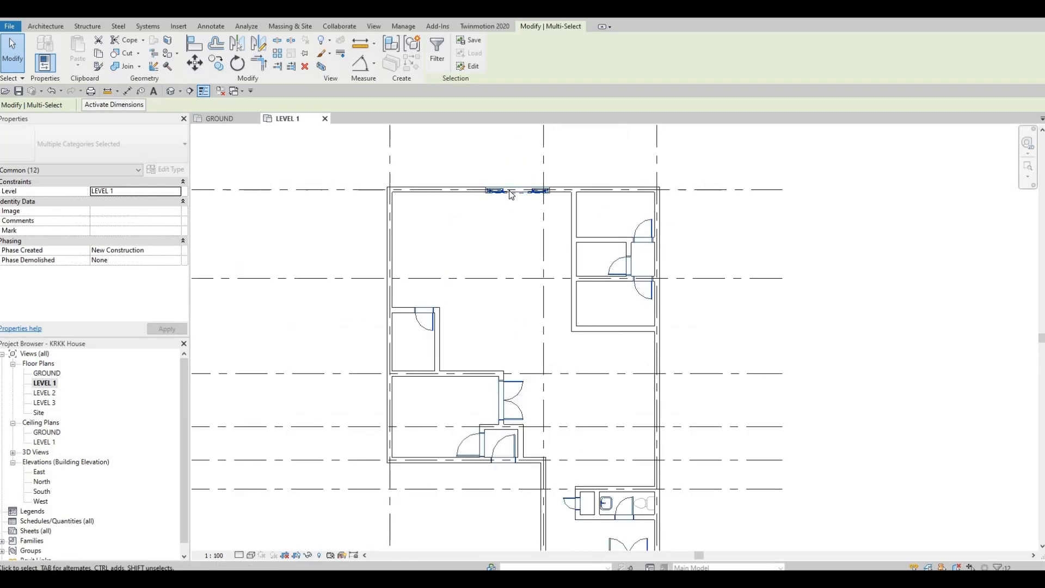
pyautogui.press('Escape')
pyautogui.press('Escape')
# Inspect the level property of the sliding door on grid A and of the single doors in the small rooms near grid B
pyautogui.click(520, 190)
pyautogui.scroll(2, 520, 190)
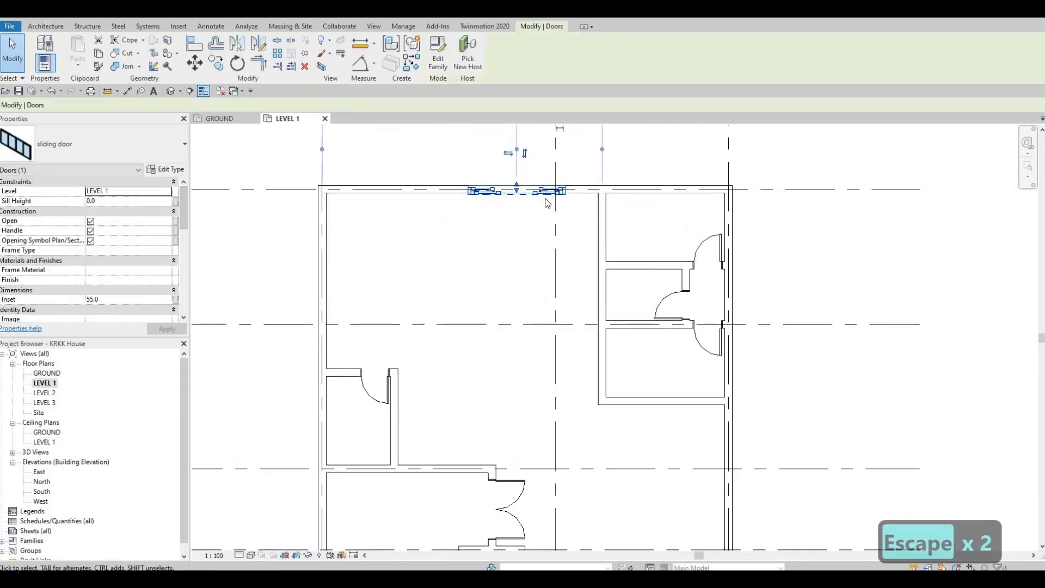
pyautogui.scroll(-3, 547, 203)
pyautogui.press('Escape')
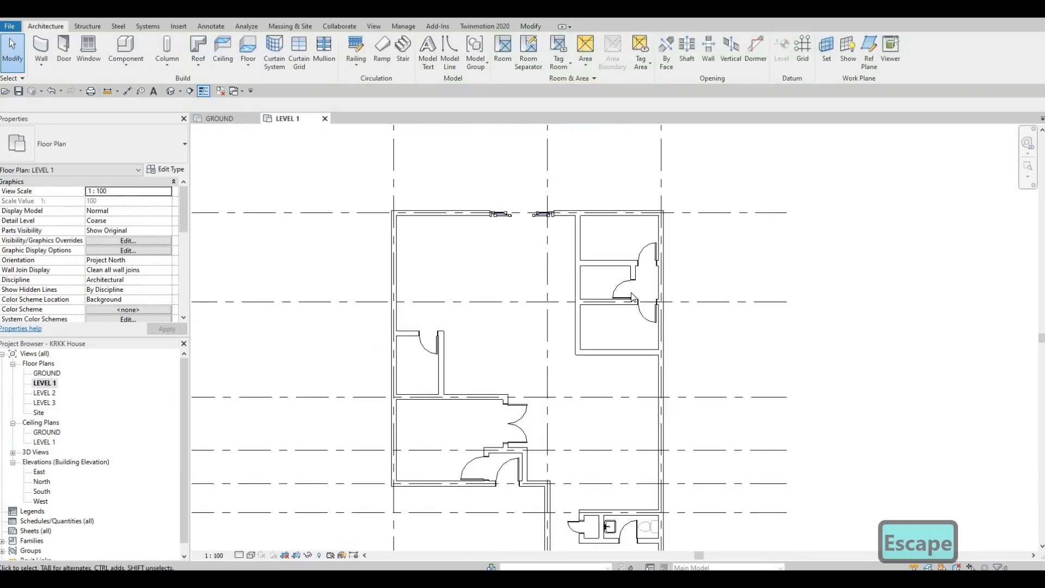
pyautogui.click(627, 287)
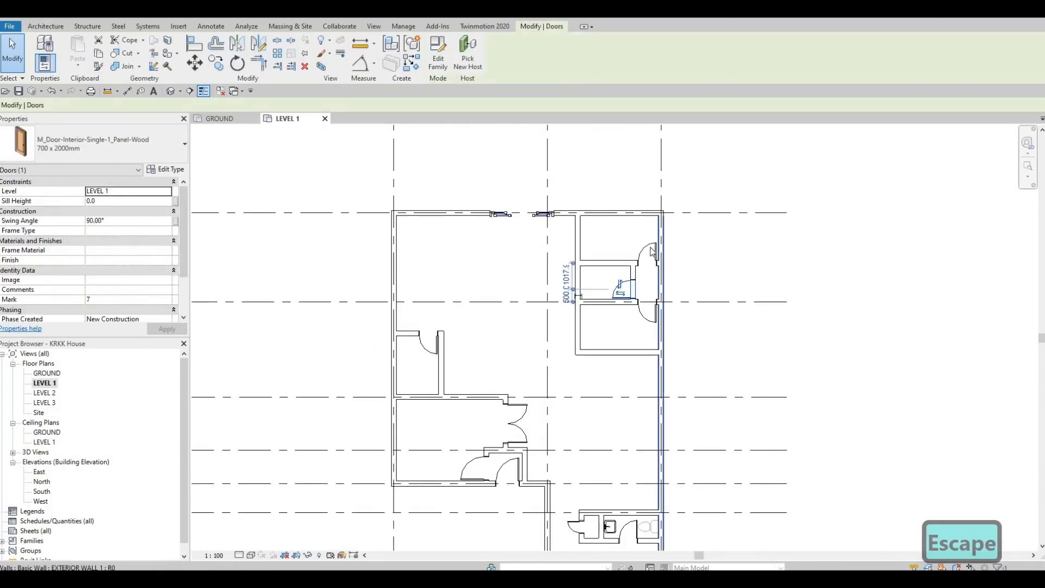
pyautogui.press('Escape')
pyautogui.click(651, 252)
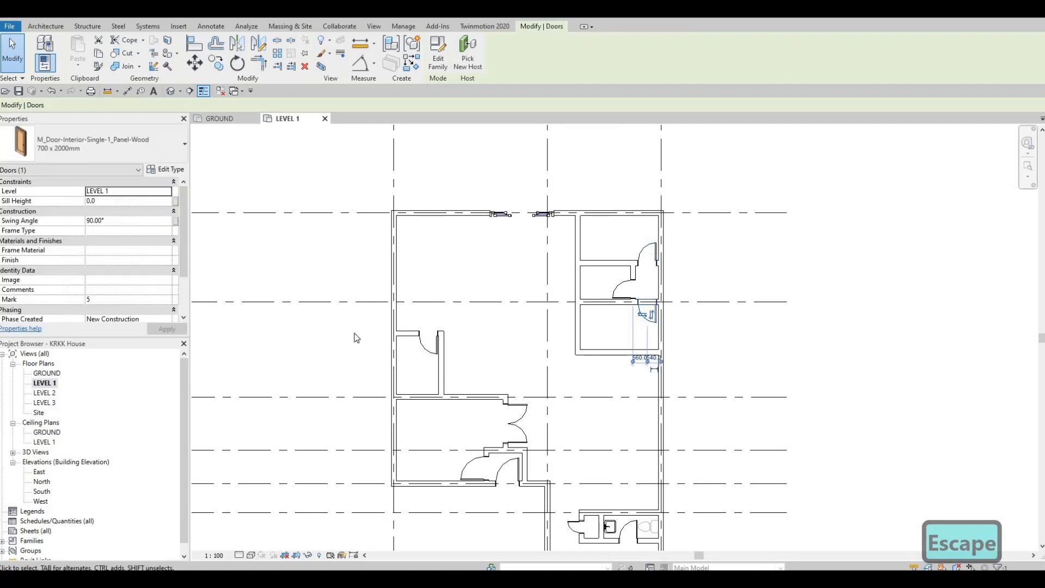
pyautogui.press('Escape')
pyautogui.scroll(-2, 296, 311)
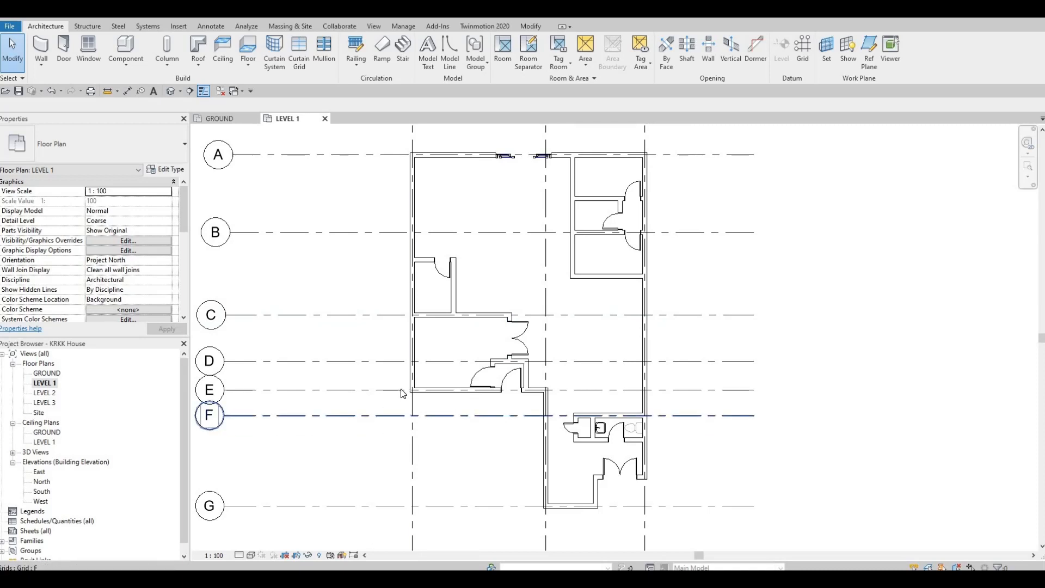
pyautogui.moveTo(415, 399); pyautogui.dragTo(422, 372, button='middle')
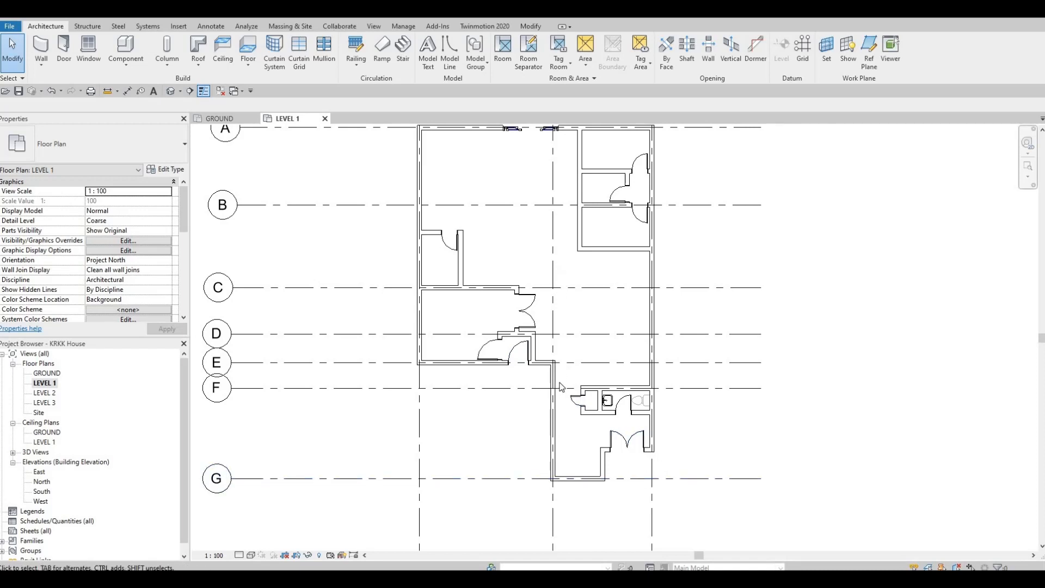
pyautogui.keyDown('ctrl'); pyautogui.scroll(3, 561, 373); pyautogui.keyUp('ctrl')
pyautogui.scroll(-1, 547, 361)
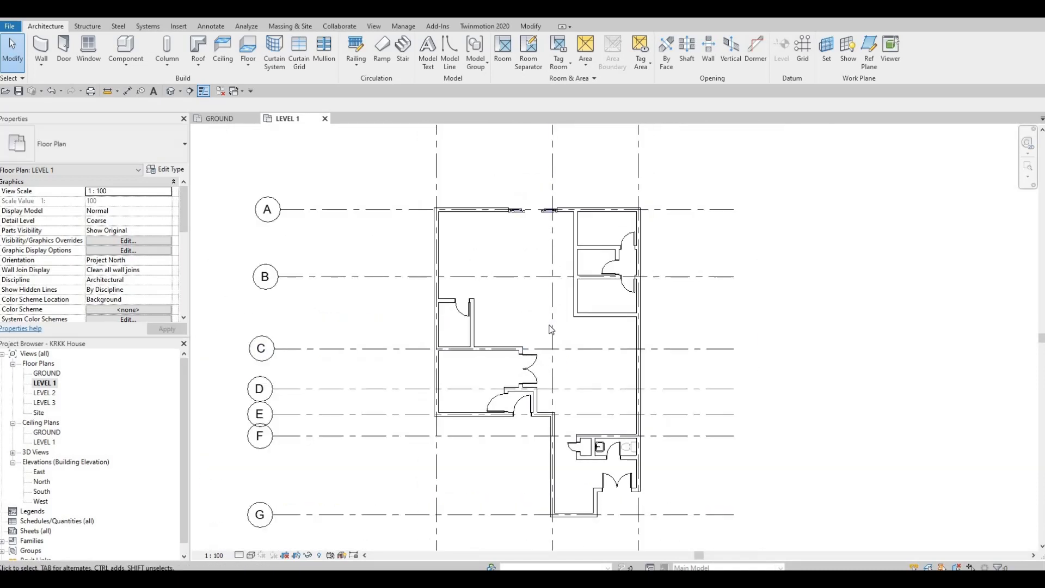
pyautogui.moveTo(755, 307); pyautogui.dragTo(761, 263, button='middle')
pyautogui.moveTo(557, 303); pyautogui.dragTo(559, 324, button='middle')
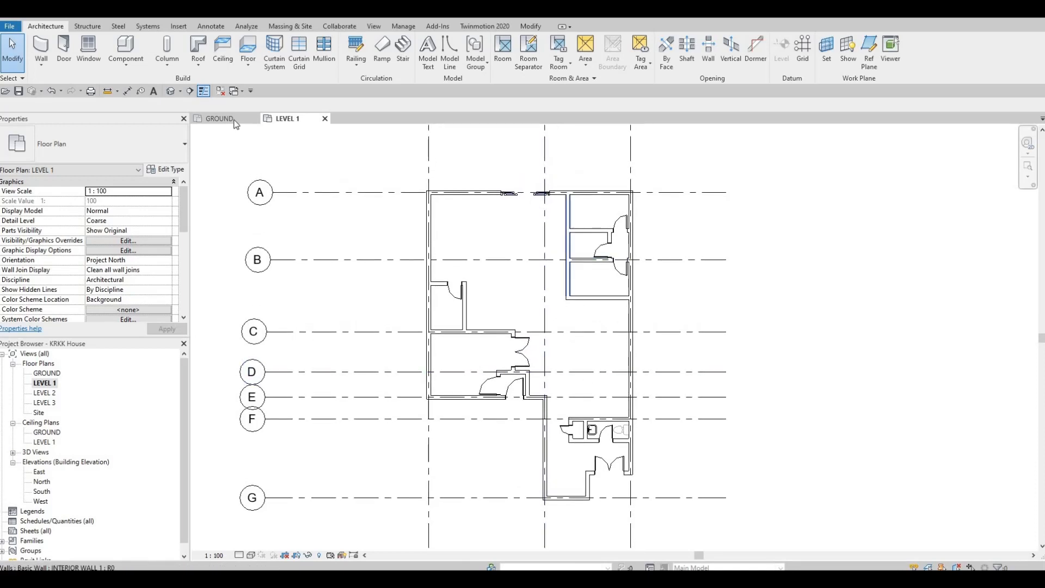
# Load the M_Bed-Box family from the Beds folder of the Furniture library
pyautogui.click(179, 28)
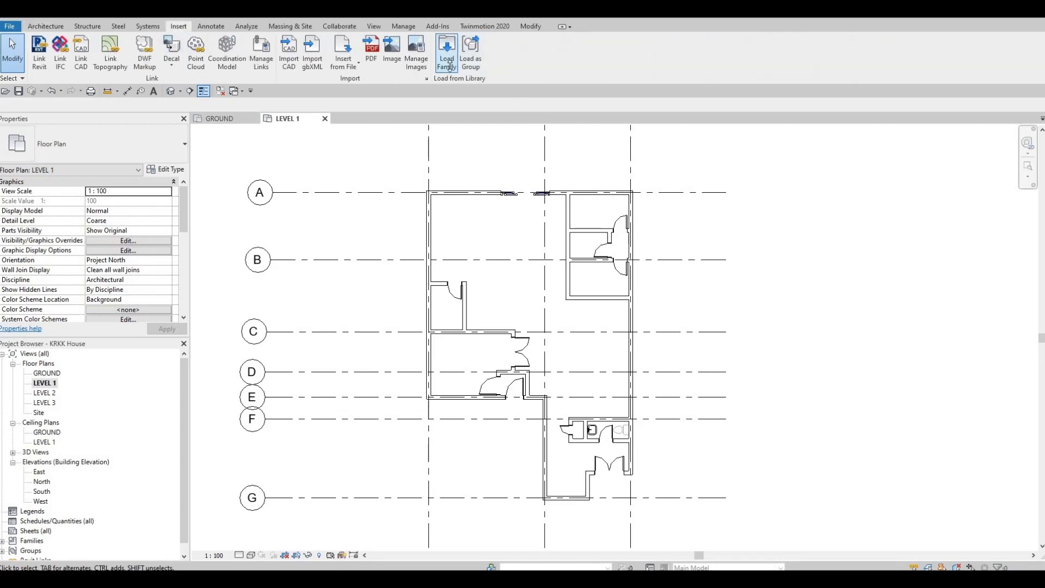
pyautogui.click(448, 59)
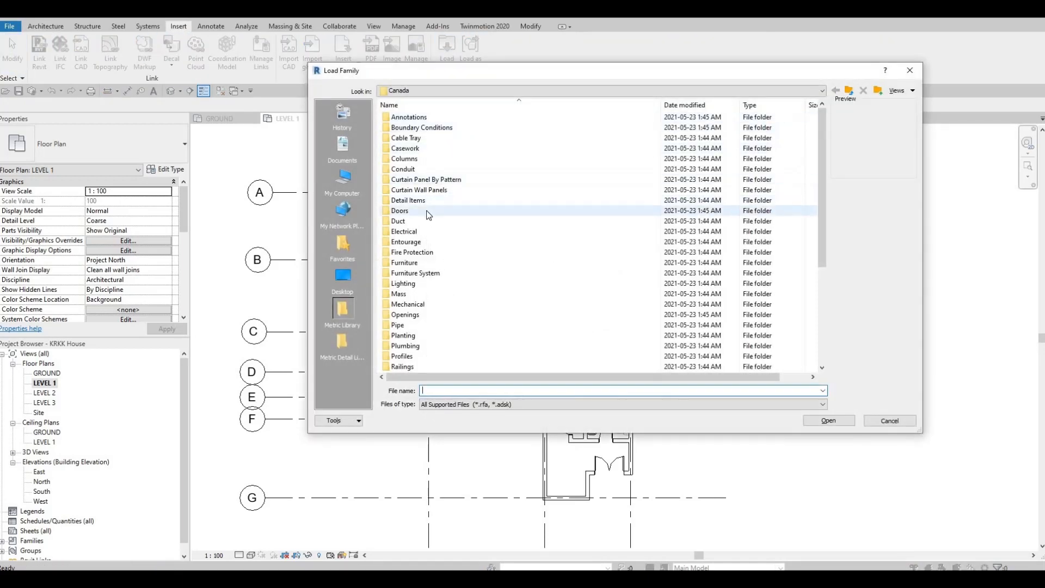
pyautogui.doubleClick(427, 210)
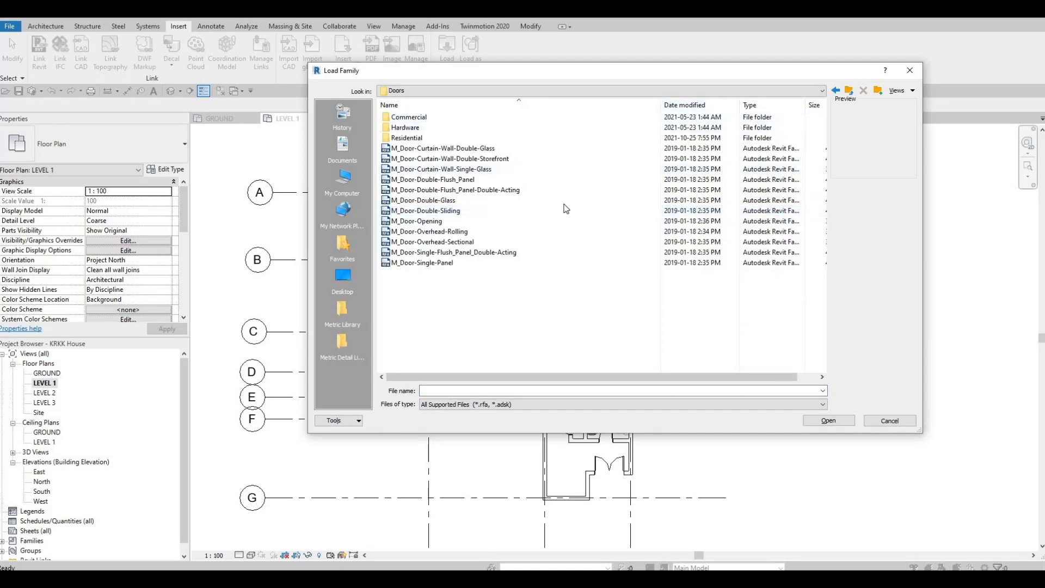
pyautogui.click(849, 90)
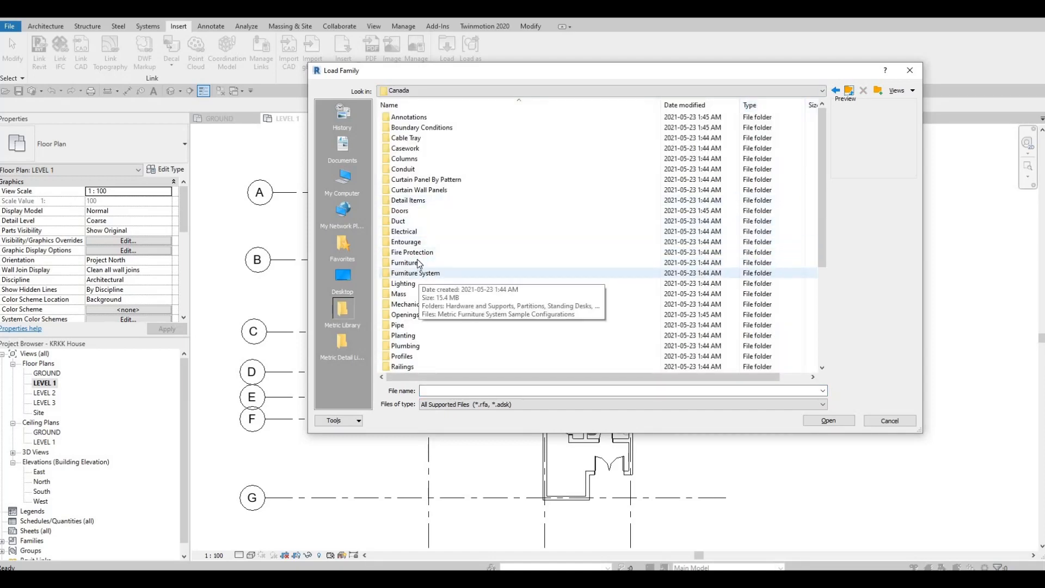
pyautogui.doubleClick(417, 262)
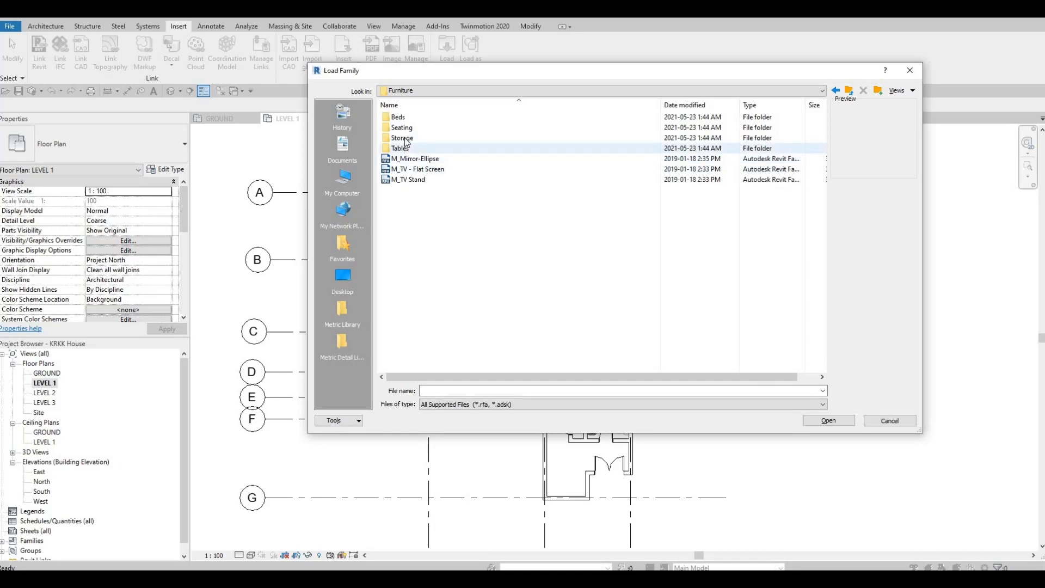
pyautogui.doubleClick(407, 119)
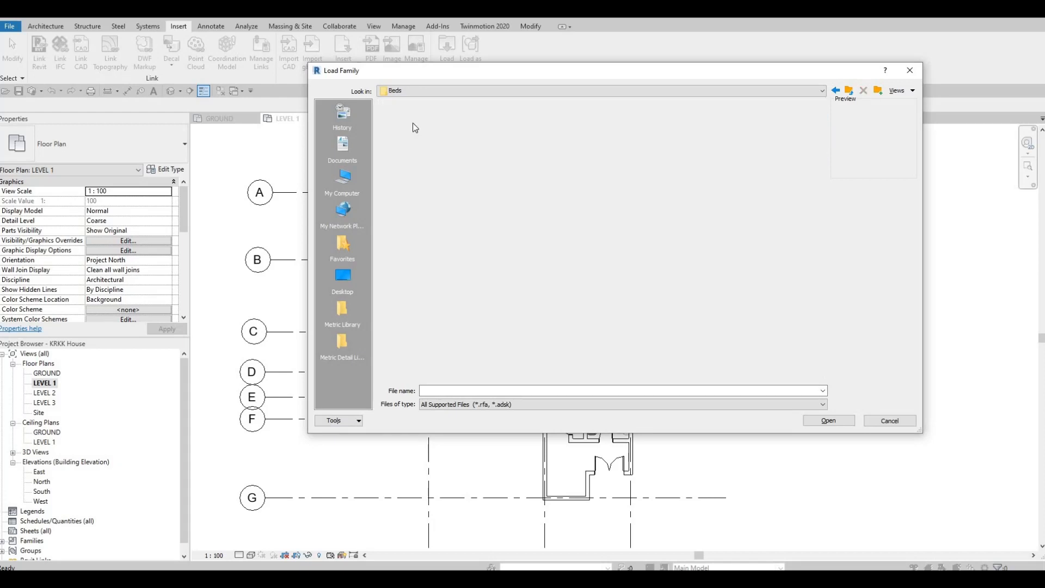
pyautogui.click(408, 118)
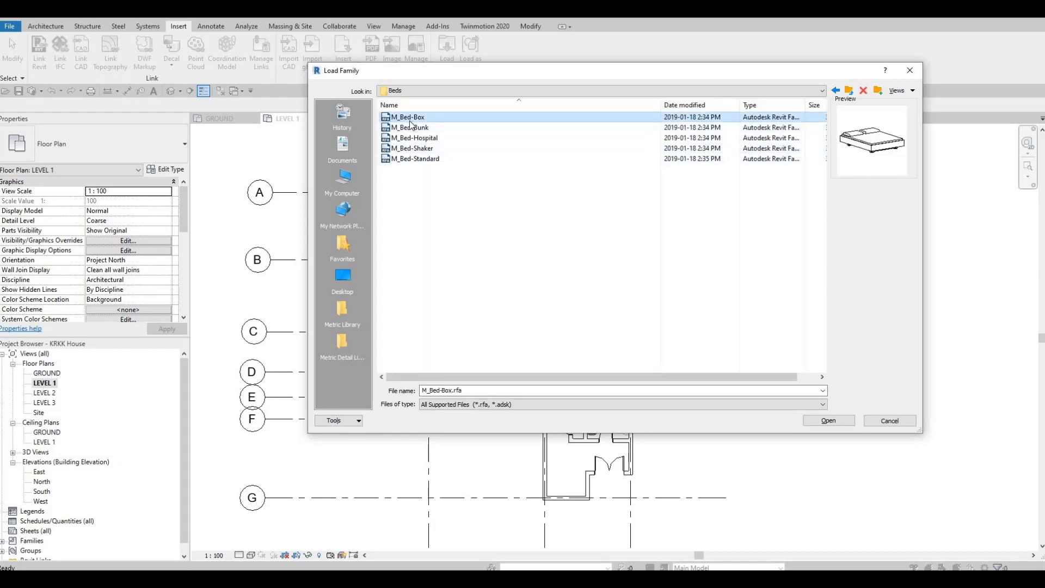
pyautogui.click(840, 422)
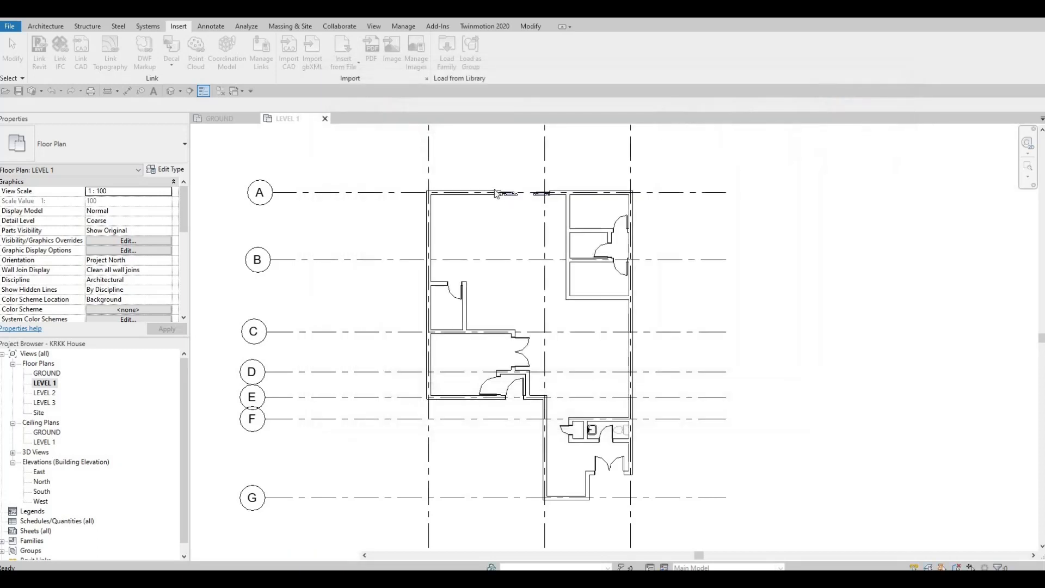
pyautogui.press('Escape')
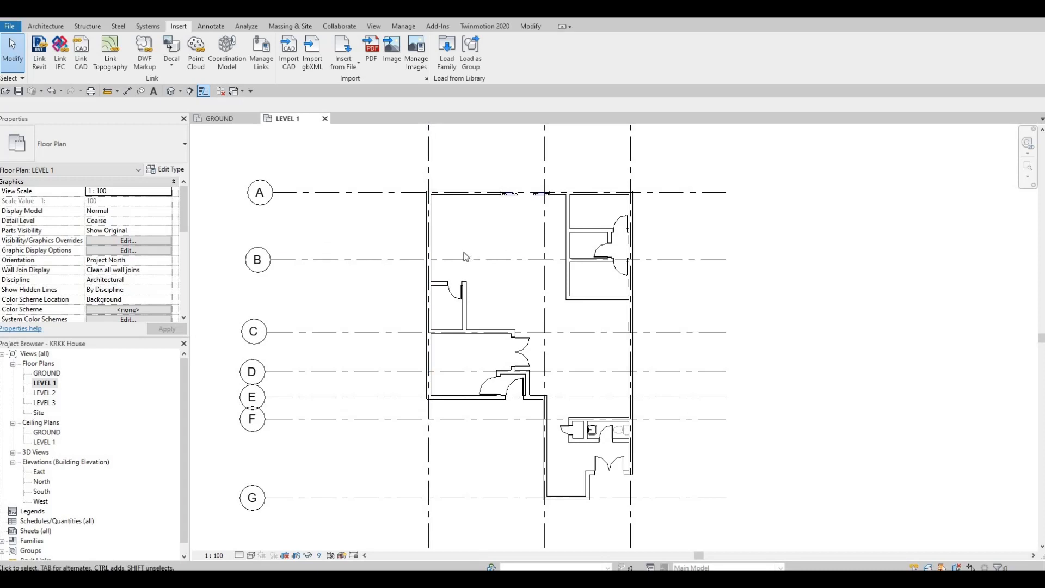
# Place an M_Bed-Box bed of type 0965 x 1880mm - Twin in the small room next to grid A, its head against the left wall
pyautogui.press('c')
pyautogui.press('m')
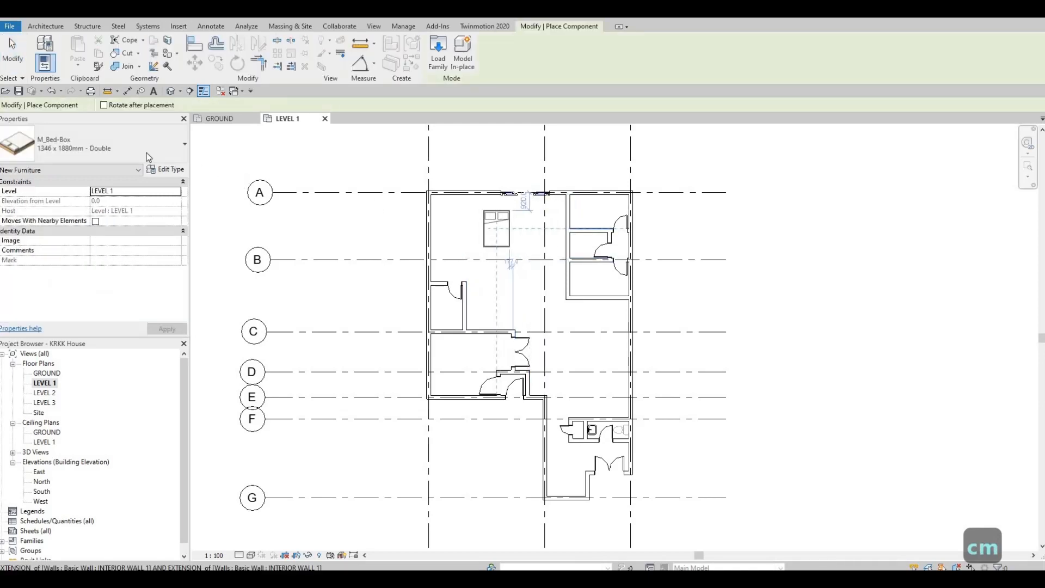
pyautogui.click(147, 156)
pyautogui.scroll(2, 87, 212)
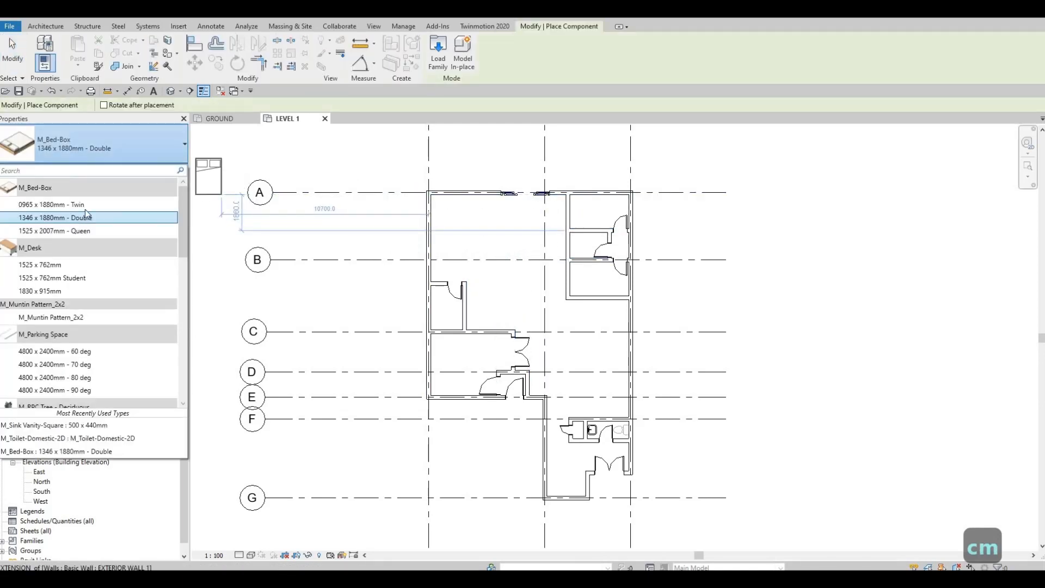
pyautogui.click(86, 205)
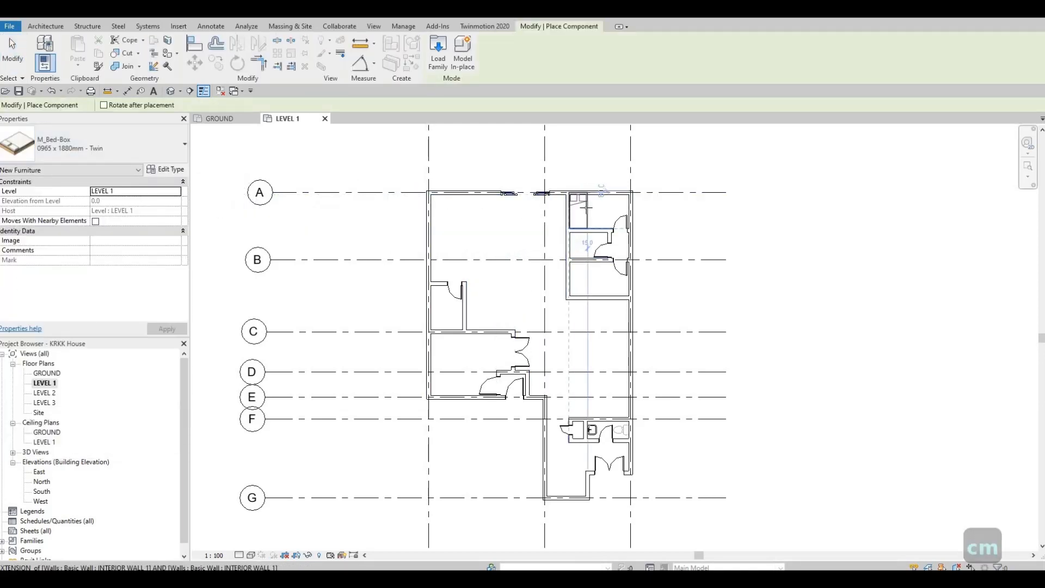
pyautogui.scroll(5, 588, 205)
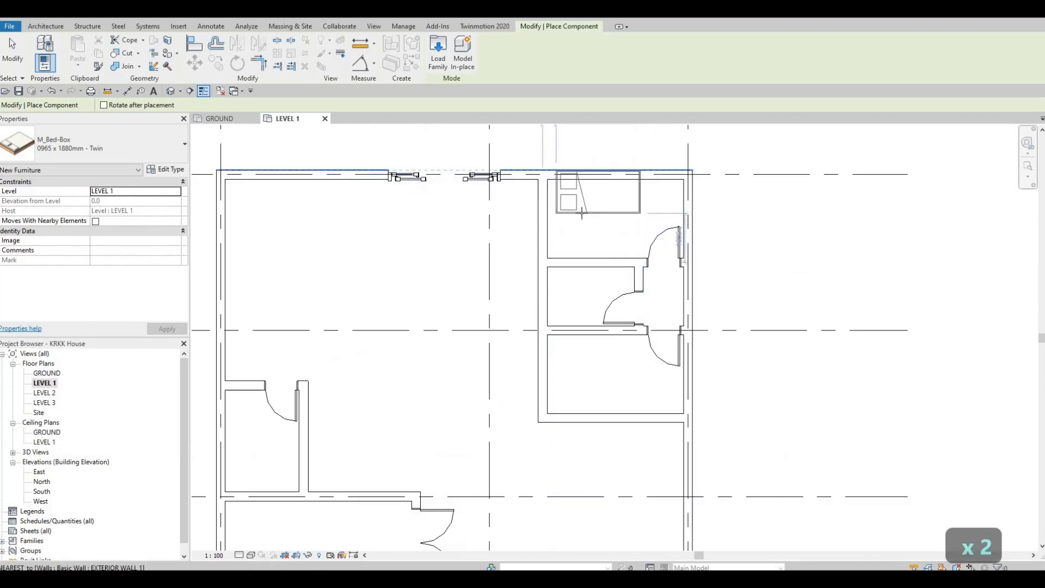
pyautogui.scroll(2, 581, 214)
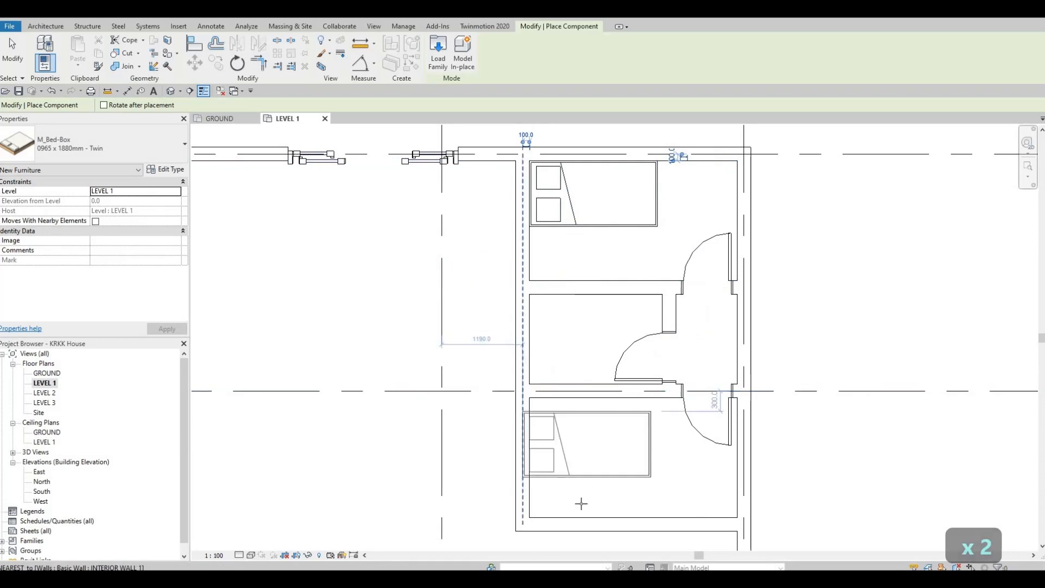
# Place a second twin bed in the lower corner of the small room below grid B and finish placing components
pyautogui.click(578, 506)
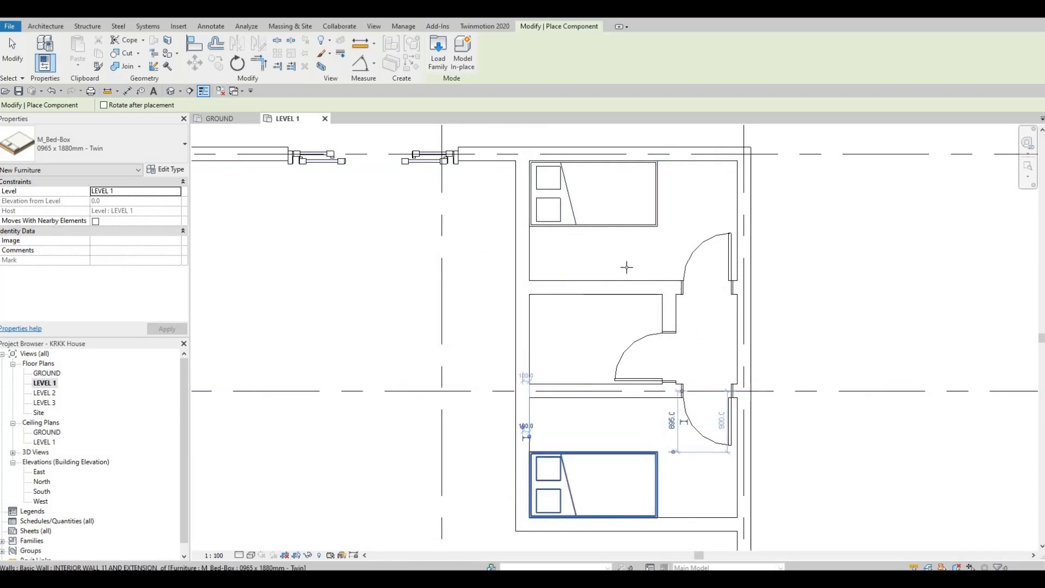
pyautogui.scroll(-4, 602, 415)
pyautogui.press('Escape')
pyautogui.press('Escape')
# Try to place a similar M_Toilet-Domestic-2D from the GROUND washroom at the same position in the LEVEL 1 washroom
pyautogui.scroll(4, 690, 326)
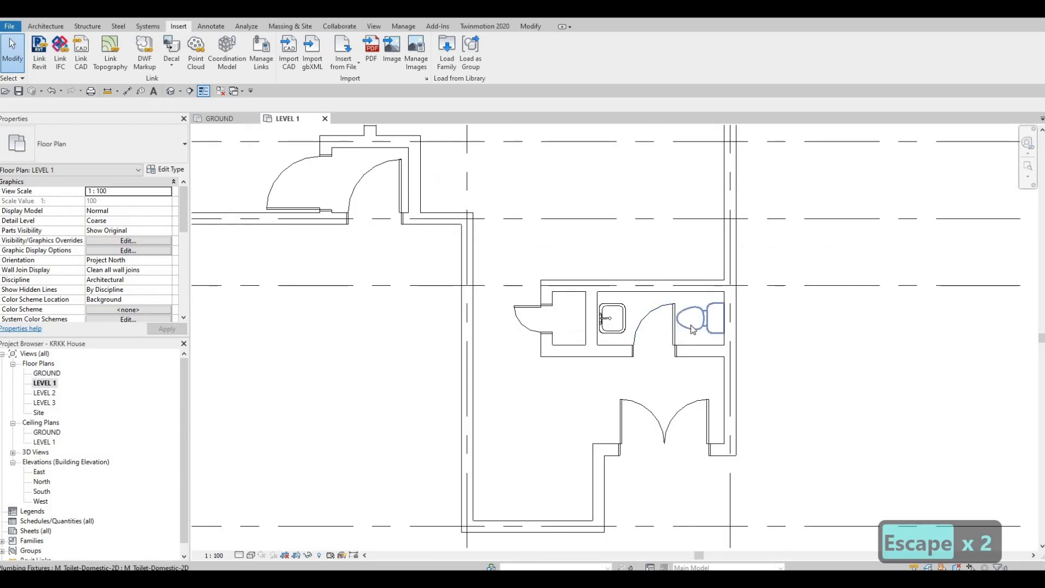
pyautogui.click(690, 326)
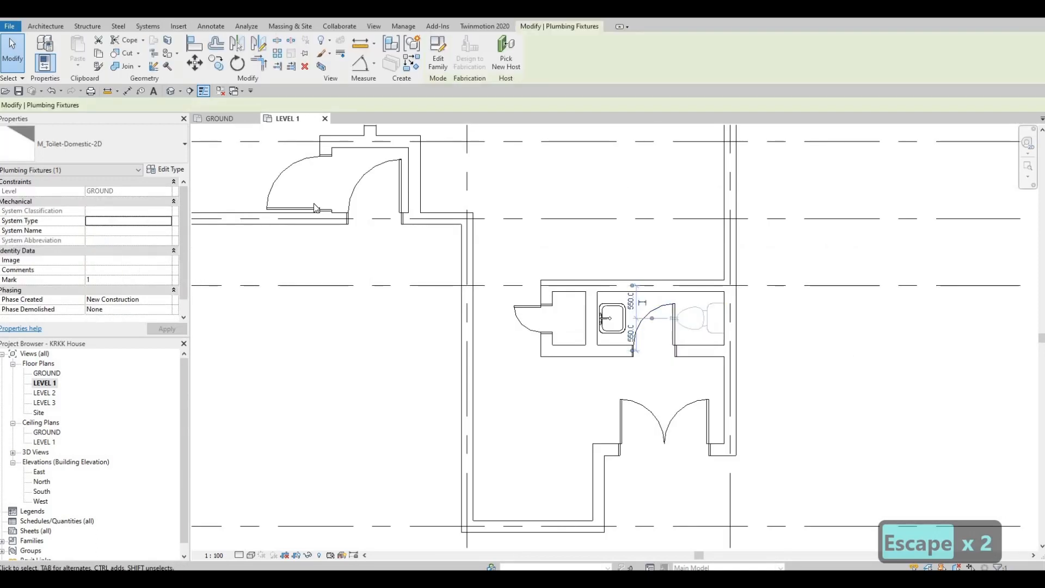
pyautogui.press('Escape')
pyautogui.hotkey('ctrl', 'Tab')
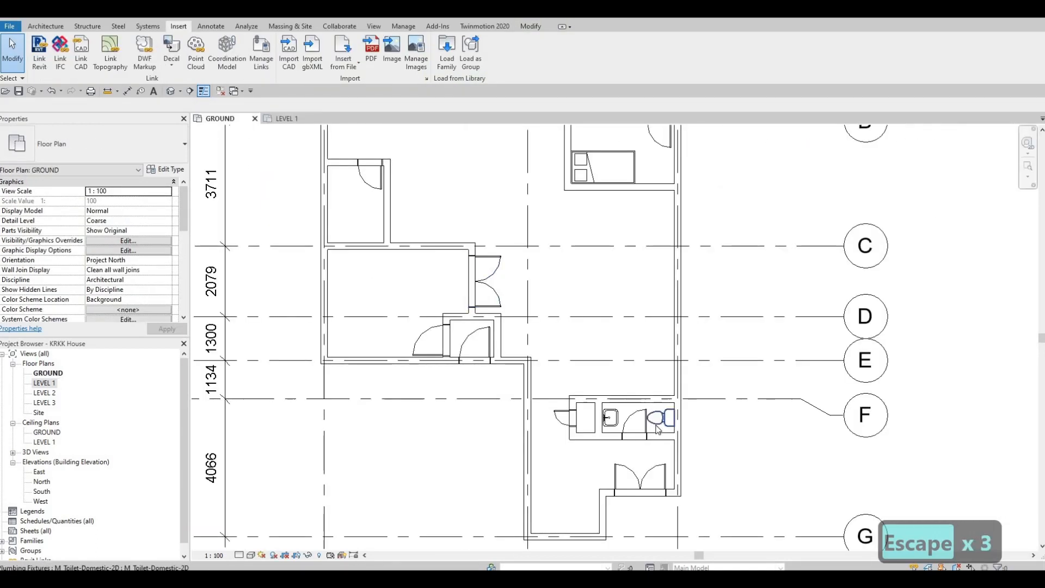
pyautogui.click(656, 427)
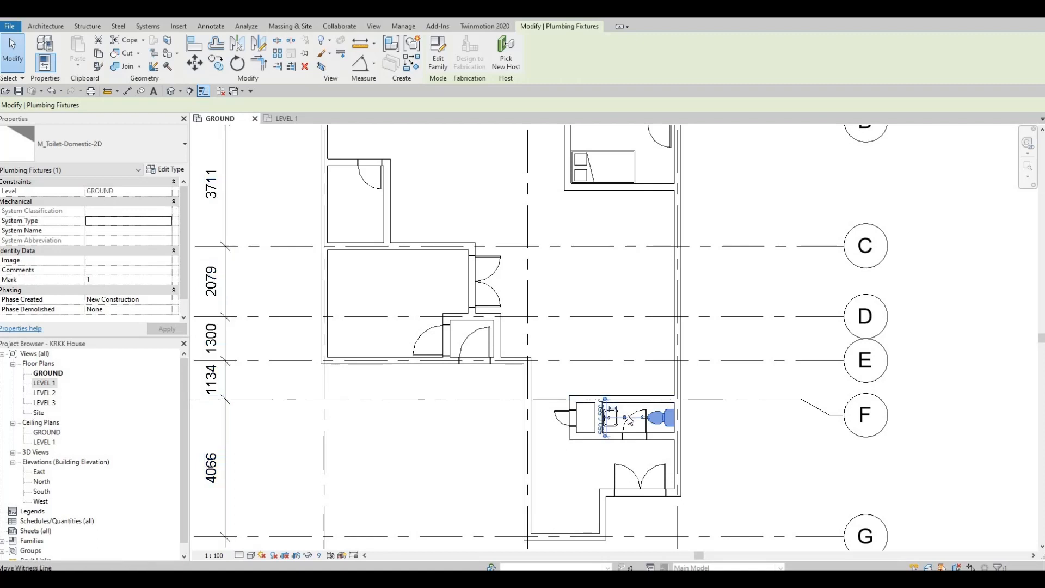
pyautogui.press('c')
pyautogui.press('s')
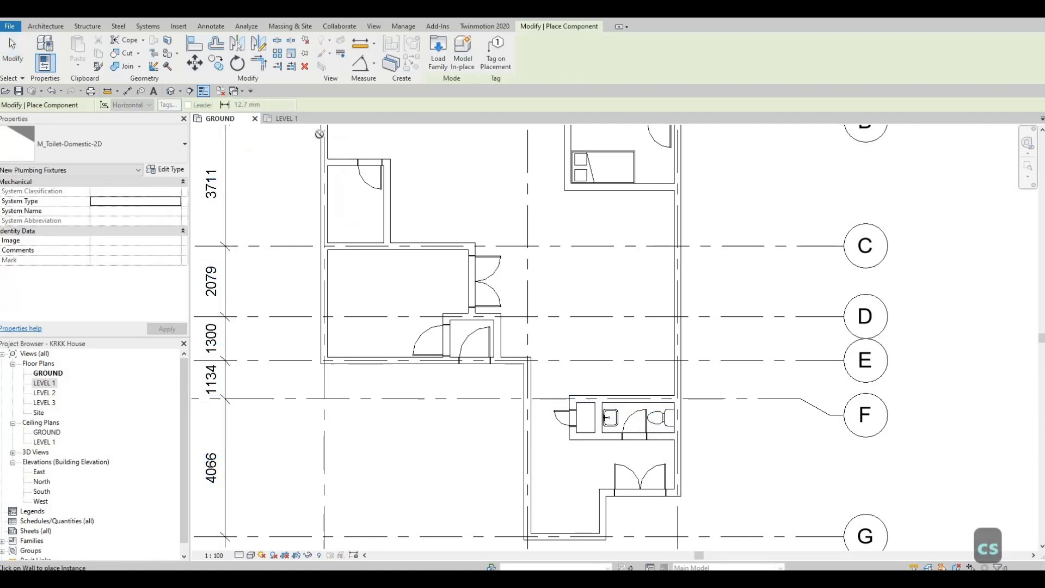
pyautogui.click(288, 118)
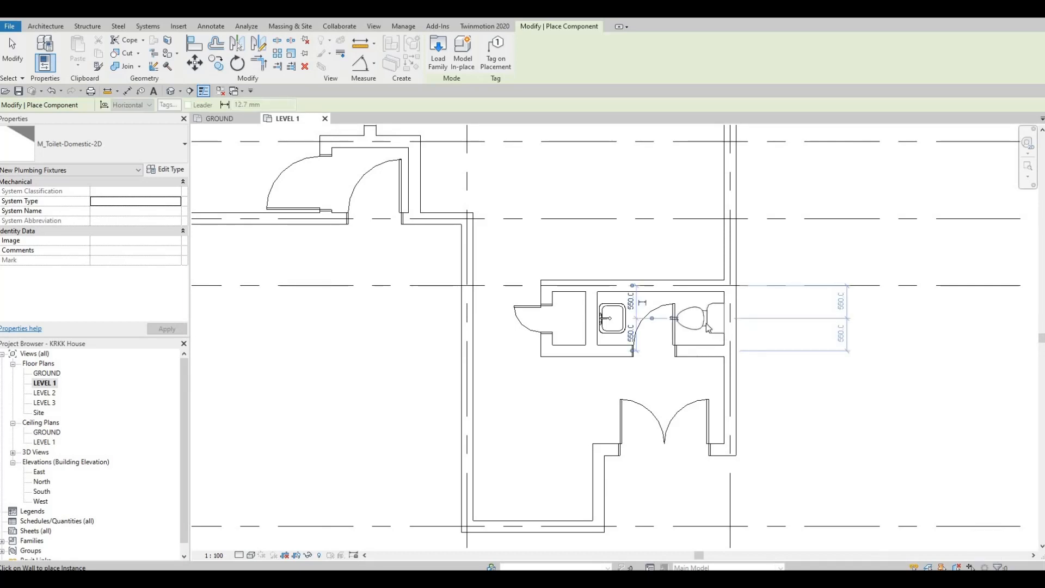
pyautogui.press('Escape')
pyautogui.press('Escape')
pyautogui.press('Escape')
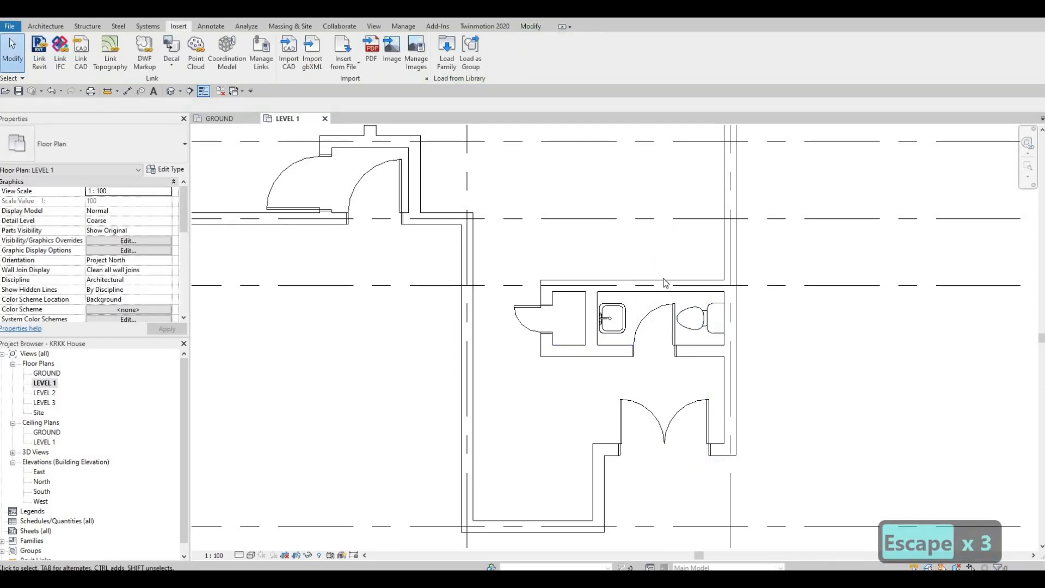
# Delete the toilet assigned to LEVEL 1 from the washroom in the GROUND floor plan
pyautogui.hotkey('ctrl', 'Tab')
pyautogui.click(619, 438)
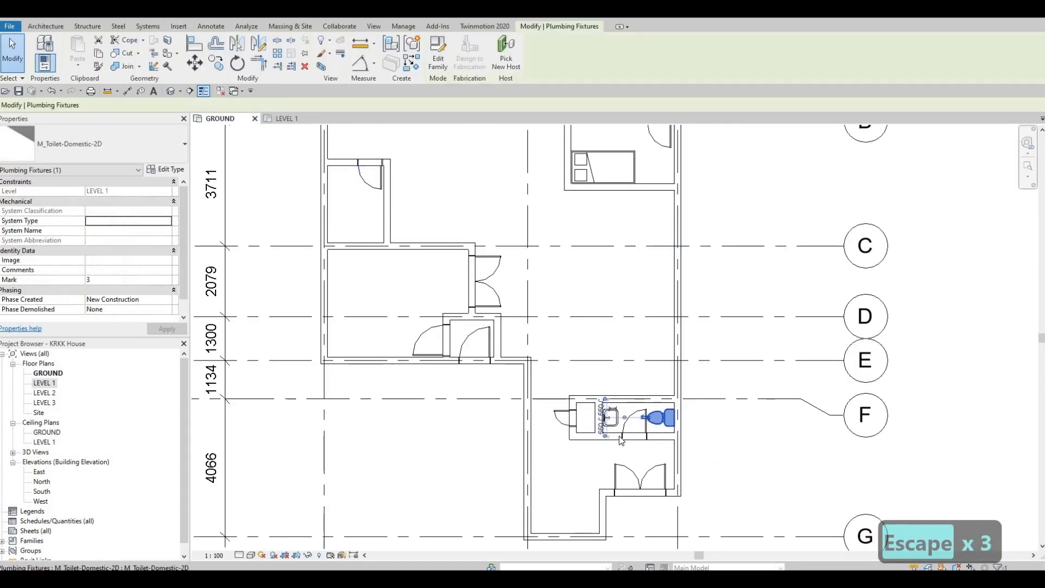
pyautogui.press('Delete')
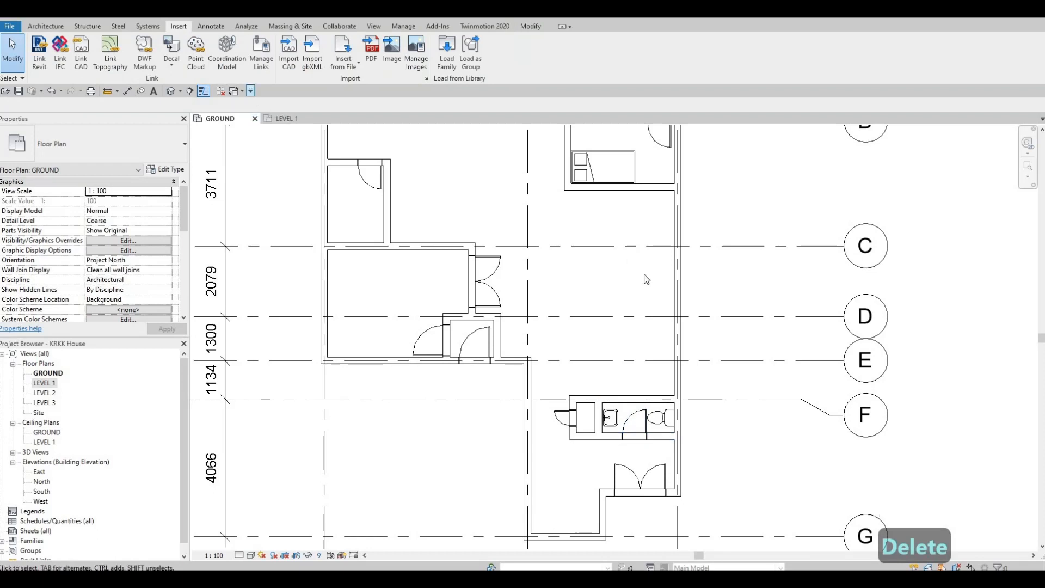
# Compare the washroom in both floor plans, and undo the toilet deletion, the toilet placement and the bed placements
pyautogui.click(285, 118)
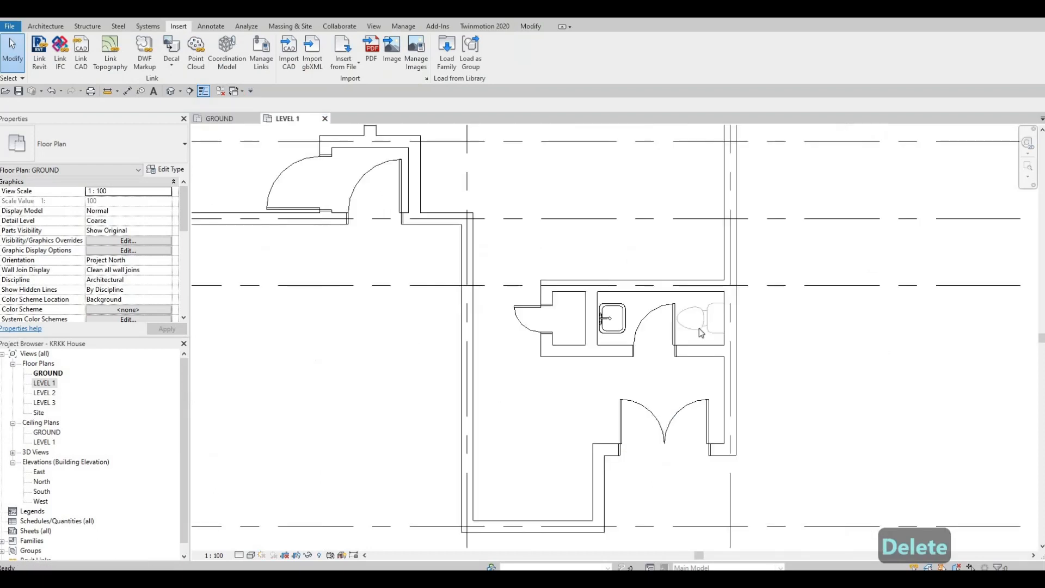
pyautogui.click(229, 121)
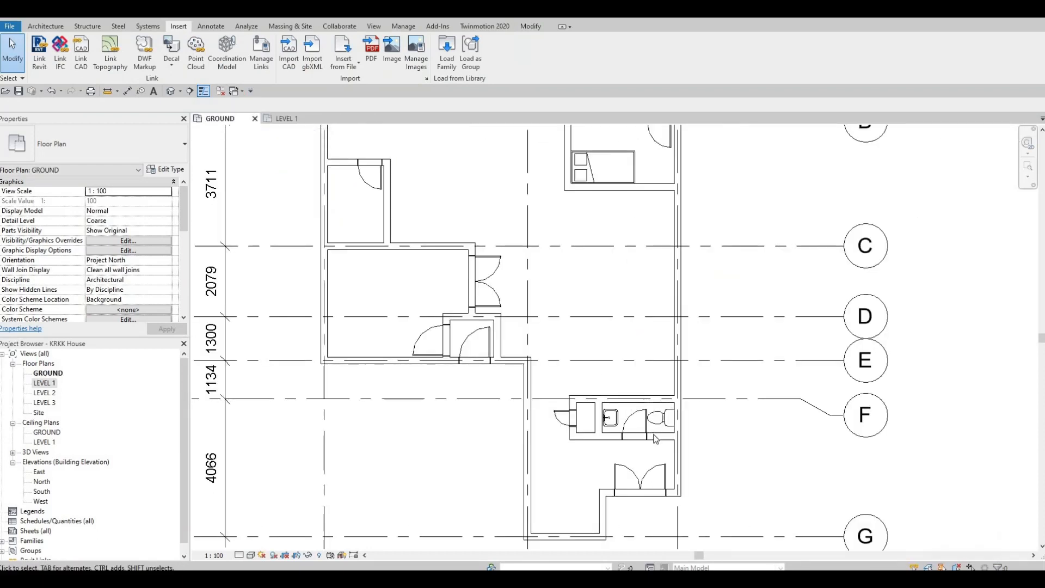
pyautogui.scroll(2, 671, 433)
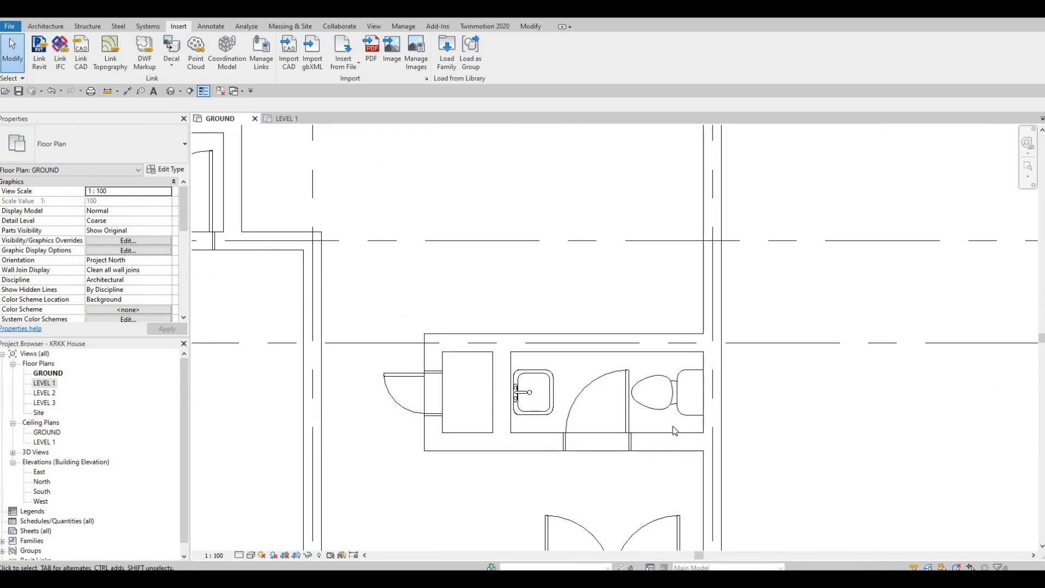
pyautogui.scroll(-4, 675, 430)
pyautogui.hotkey('ctrl', 'z')
pyautogui.hotkey('ctrl', 'z')
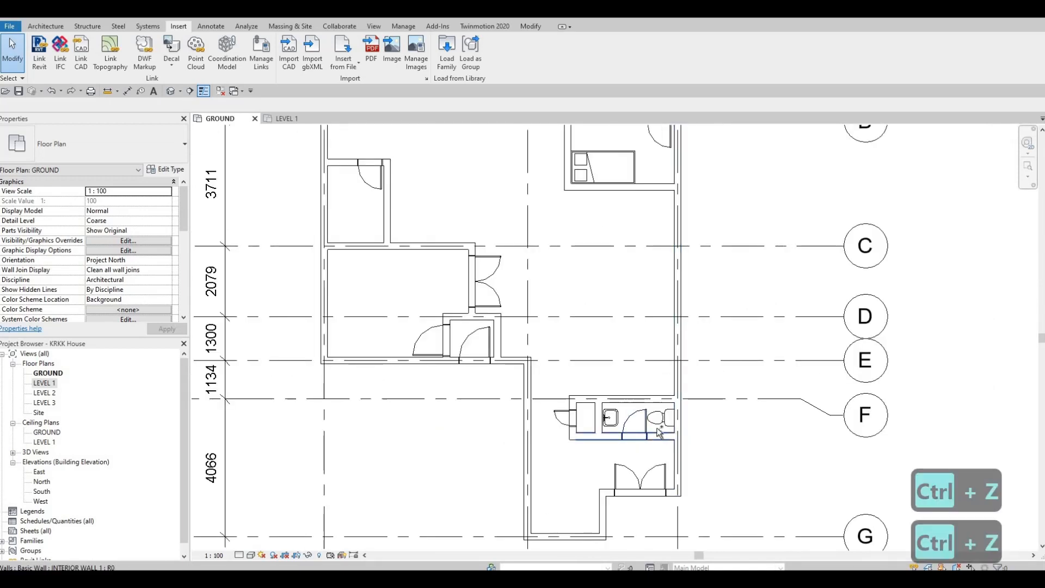
pyautogui.hotkey('ctrl', 'z')
pyautogui.hotkey('ctrl', 'z')
pyautogui.hotkey('ctrl', 'z')
# Check the level of the GROUND washroom's toilet, and redo the twin bed placements in the LEVEL 1 plan
pyautogui.scroll(4, 663, 426)
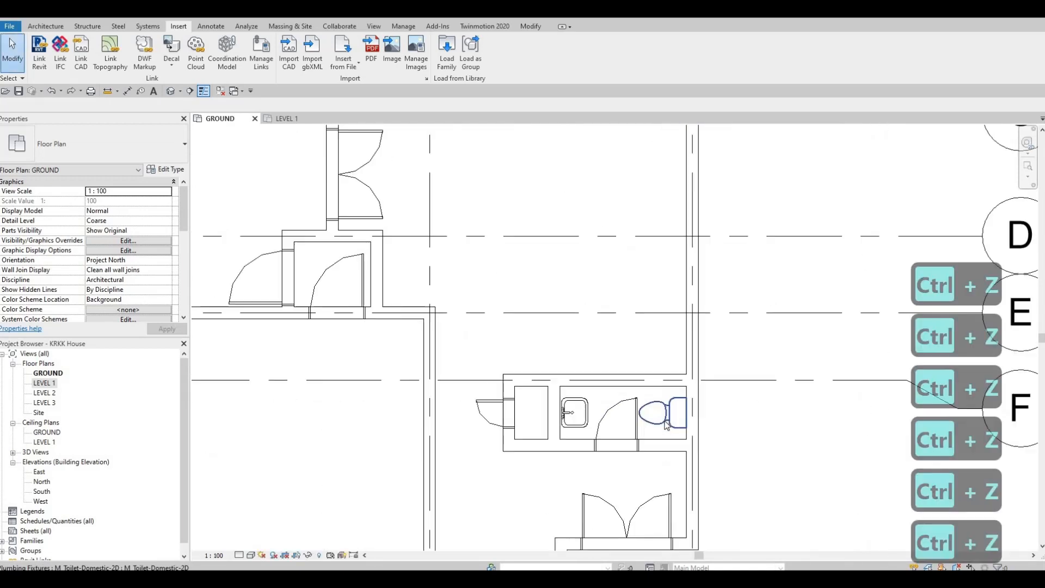
pyautogui.click(661, 427)
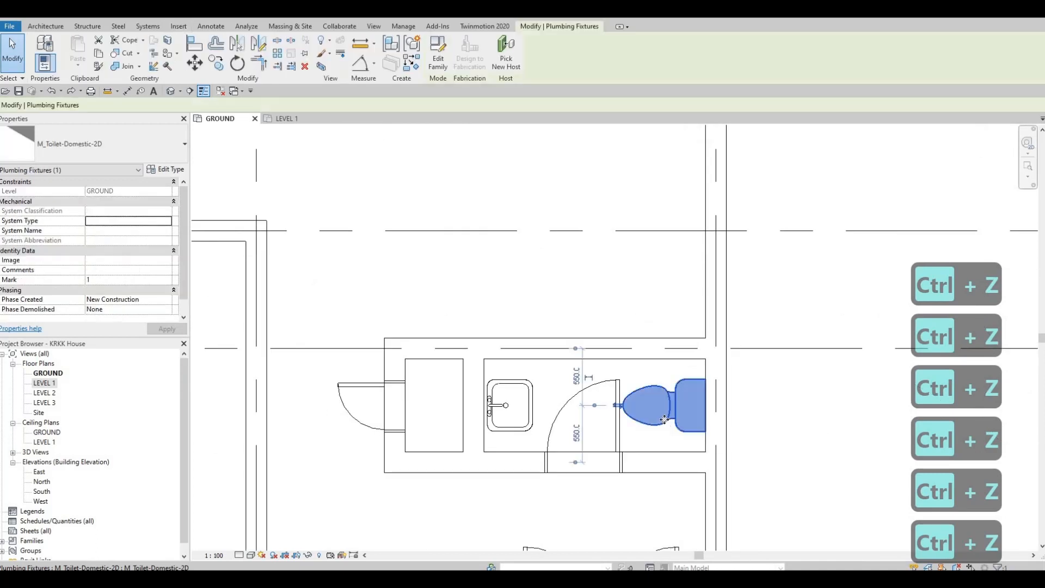
pyautogui.press('Escape')
pyautogui.press('Escape')
pyautogui.click(297, 120)
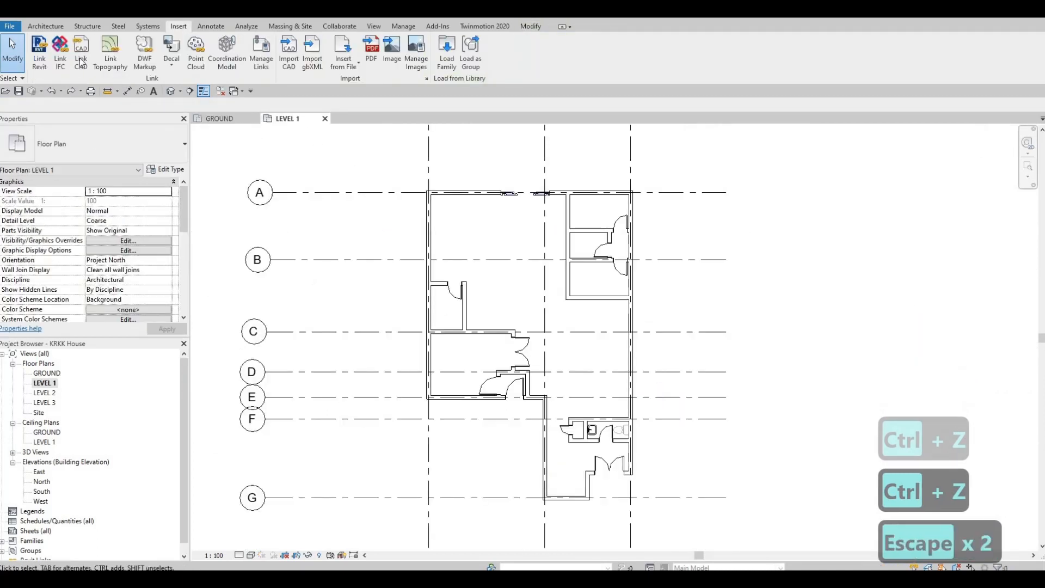
pyautogui.click(76, 91)
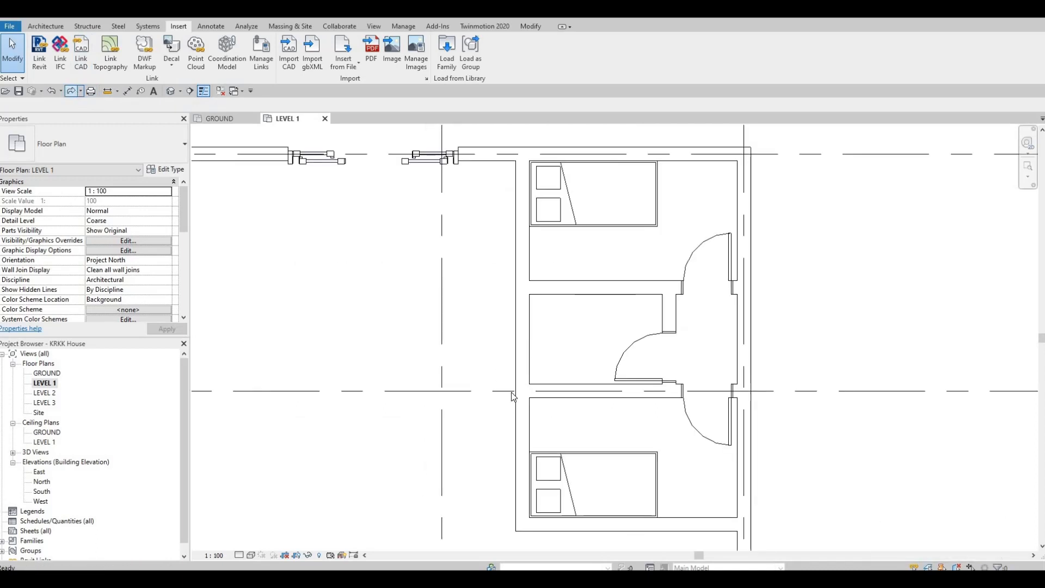
# Delete the toilet from the washroom near grid F in the LEVEL 1 plan
pyautogui.scroll(-2, 503, 136)
pyautogui.moveTo(645, 362); pyautogui.dragTo(680, 125, button='middle')
pyautogui.press('Escape')
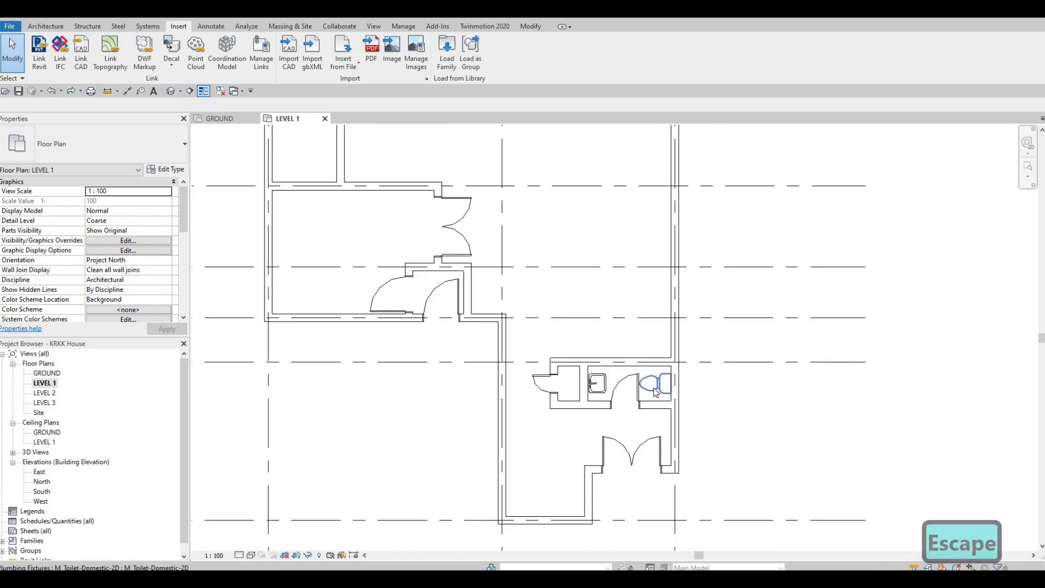
pyautogui.click(656, 392)
pyautogui.press('Delete')
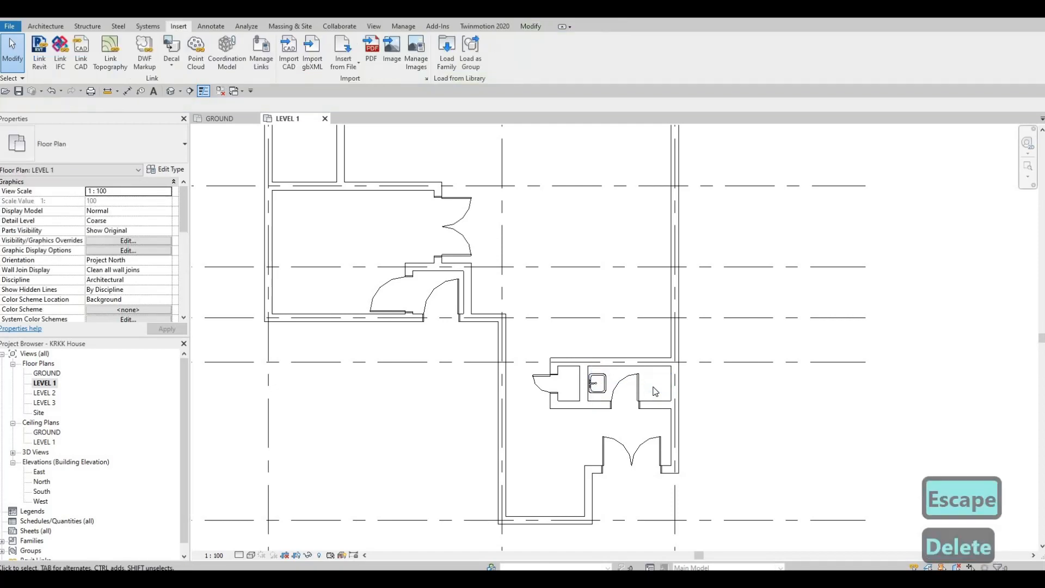
# Place an M_Toilet-Domestic-2D toilet on the exterior wall of the washroom near grid F in the LEVEL 1 plan
pyautogui.press('c')
pyautogui.press('m')
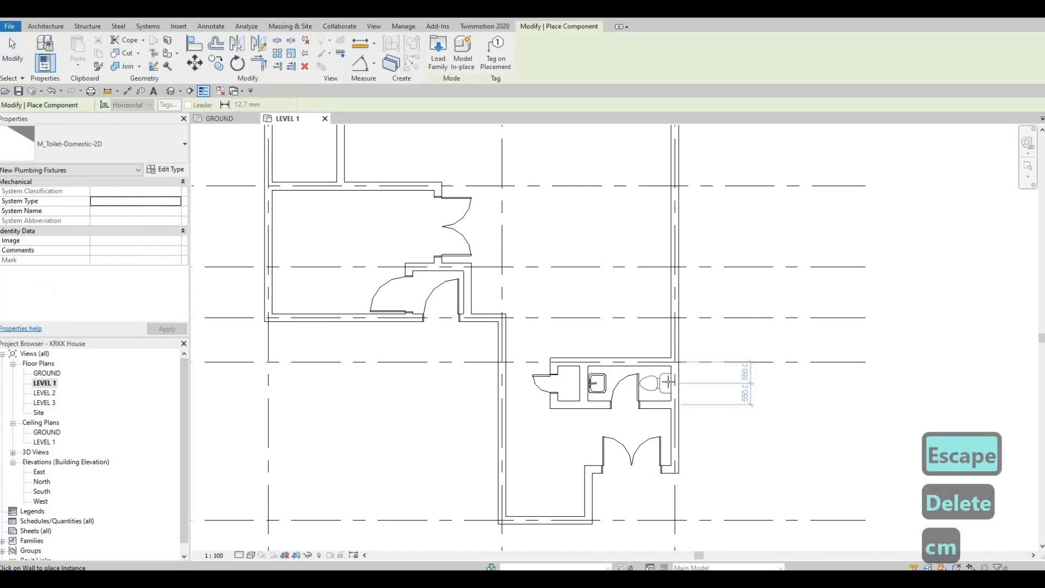
pyautogui.click(669, 382)
pyautogui.press('Escape')
pyautogui.press('Escape')
pyautogui.press('Escape')
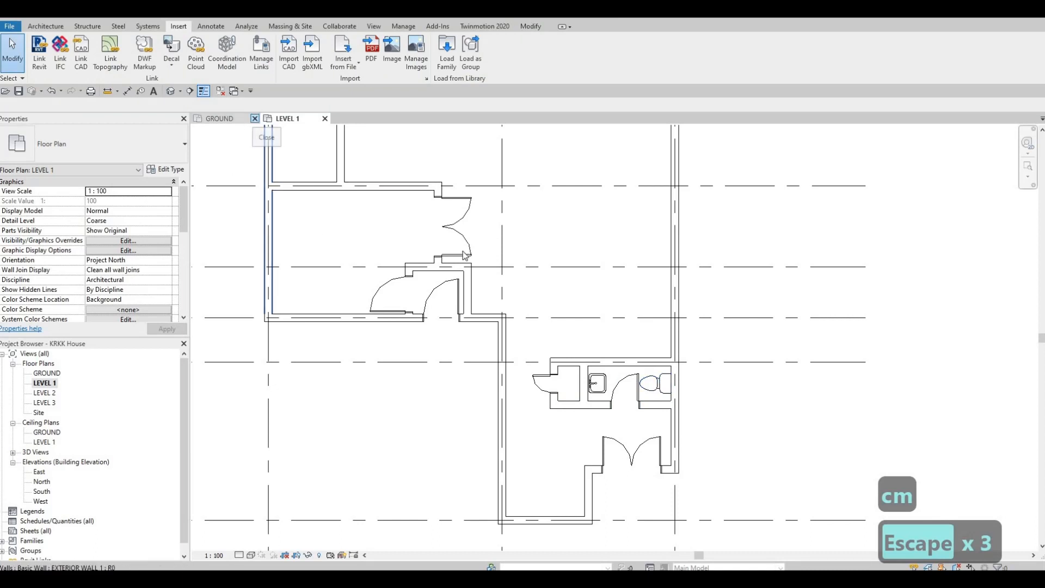
# Place another M_Toilet-Domestic-2D toilet on the upper wall of the bathroom between the two twin-bed rooms
pyautogui.moveTo(494, 272); pyautogui.dragTo(525, 326, button='middle')
pyautogui.scroll(-2, 526, 326)
pyautogui.moveTo(580, 299); pyautogui.dragTo(562, 348, button='middle')
pyautogui.press('Escape')
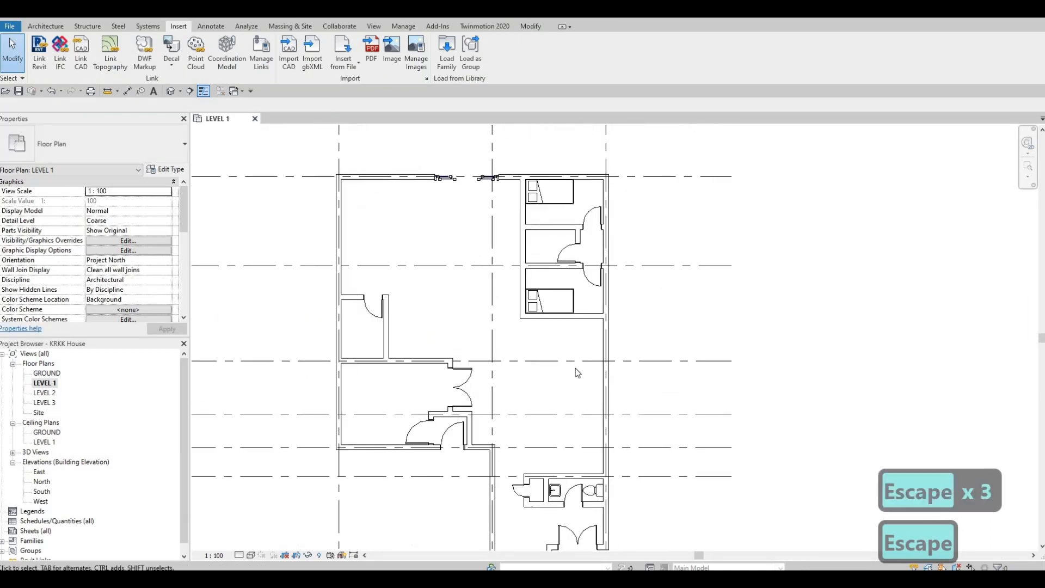
pyautogui.click(595, 494)
pyautogui.press('c')
pyautogui.press('s')
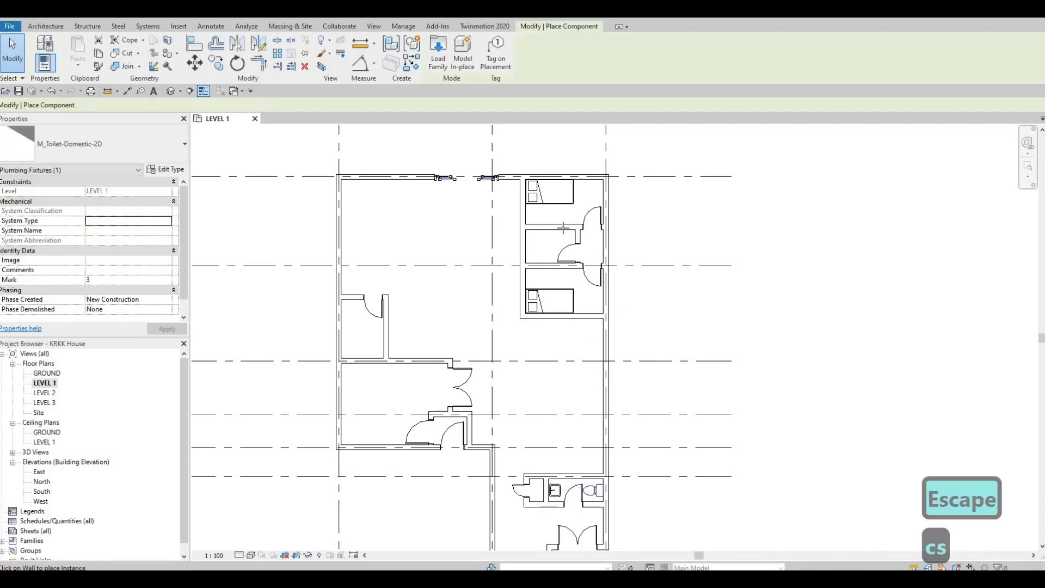
pyautogui.scroll(6, 561, 226)
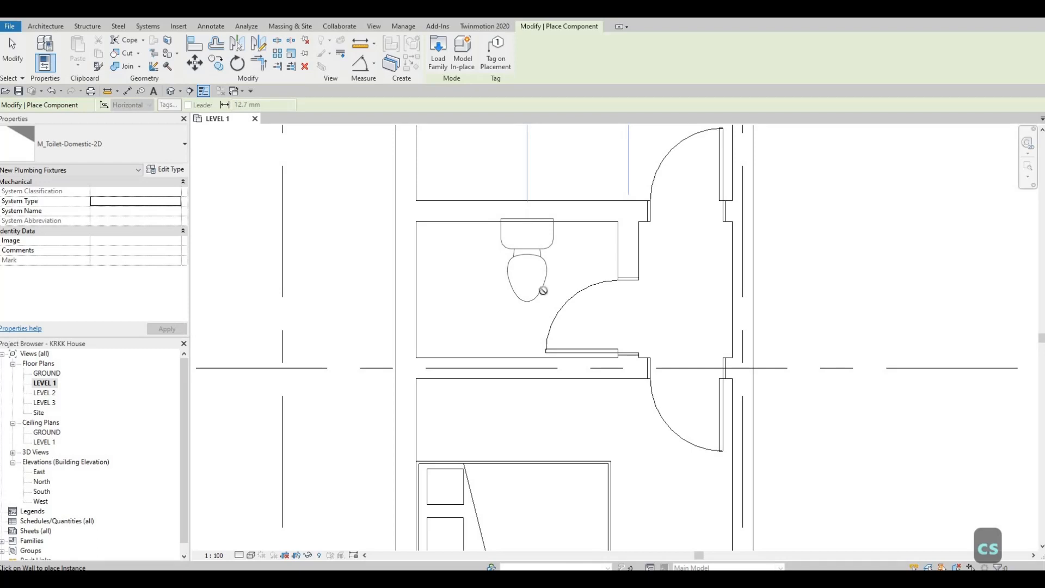
pyautogui.press('Escape')
pyautogui.press('Escape')
pyautogui.press('Escape')
# Place a 500 x 440mm M_Sink Vanity-Square between the toilet and the door wall of that bathroom, with its faucet against the upper wall
pyautogui.scroll(-3, 570, 381)
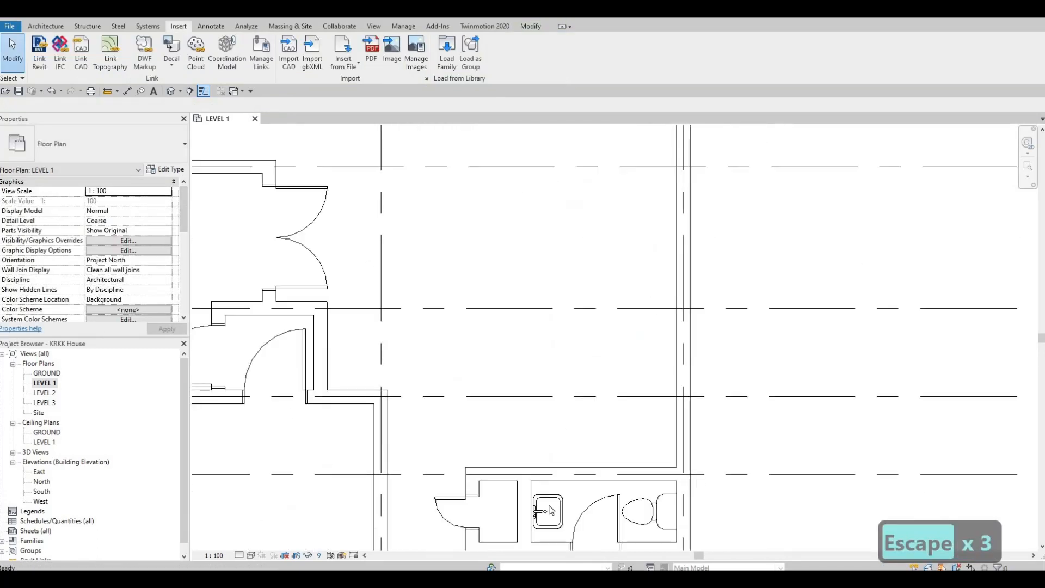
pyautogui.click(536, 506)
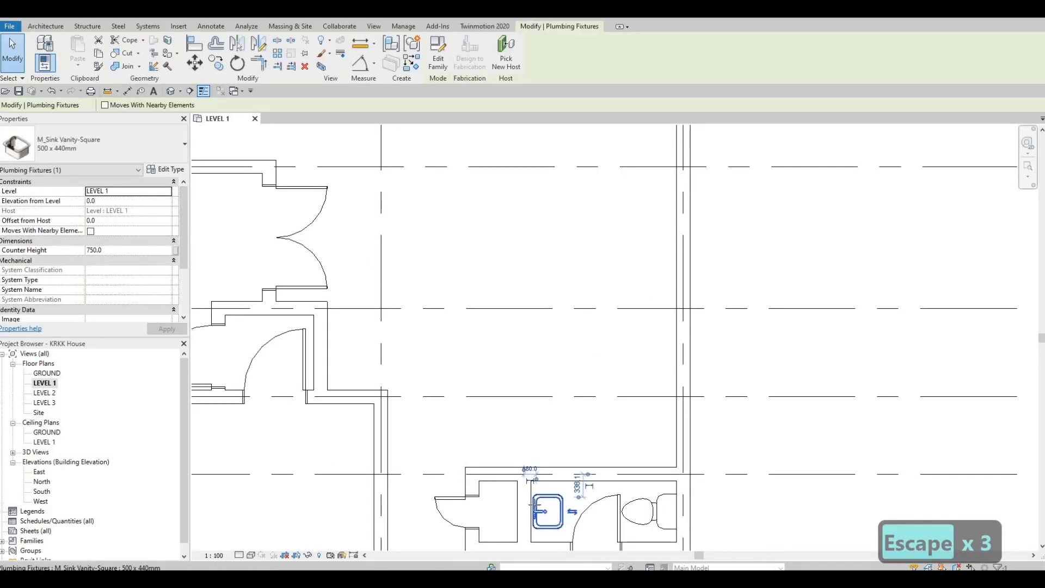
pyautogui.press('c')
pyautogui.press('s')
pyautogui.moveTo(631, 233); pyautogui.dragTo(674, 504, button='middle')
pyautogui.moveTo(629, 257); pyautogui.dragTo(568, 472, button='middle')
pyautogui.scroll(3, 577, 318)
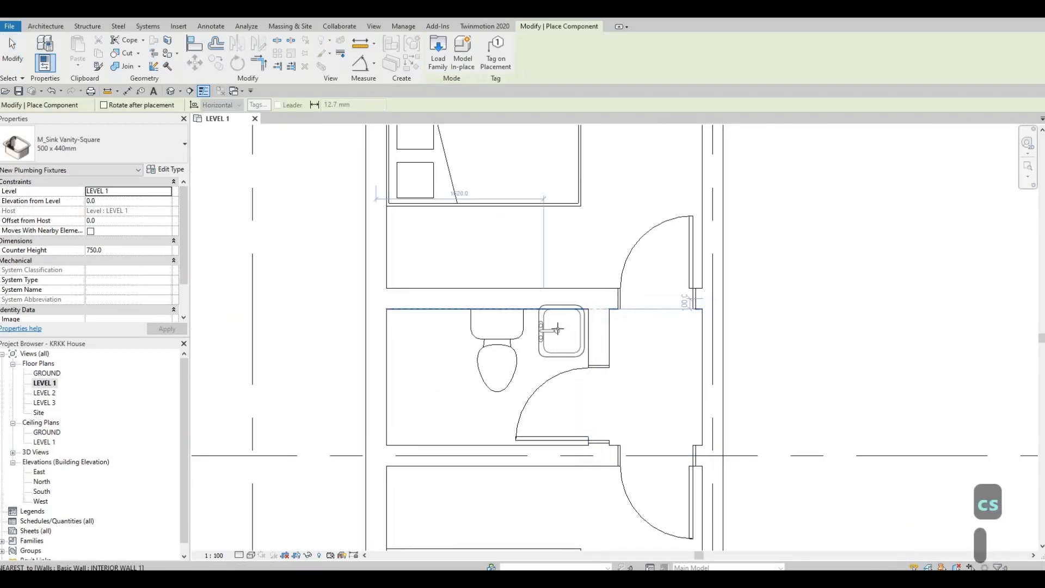
pyautogui.press('space')
pyautogui.scroll(2, 556, 330)
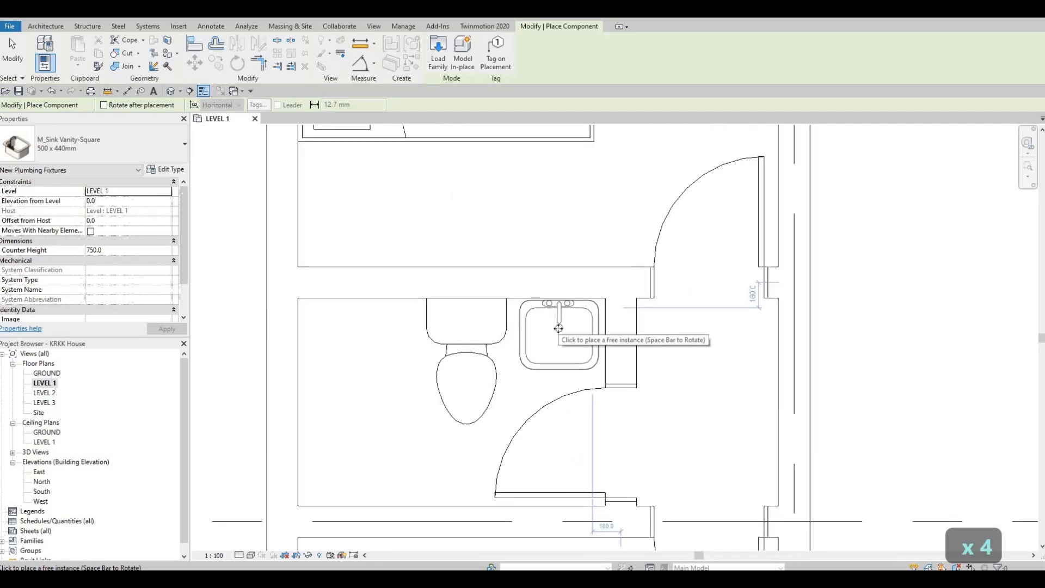
pyautogui.click(555, 343)
pyautogui.press('Escape')
pyautogui.press('Escape')
pyautogui.press('Escape')
# Review the bedrooms, bathroom and remaining unfurnished spaces across the LEVEL 1 plan
pyautogui.scroll(-3, 550, 261)
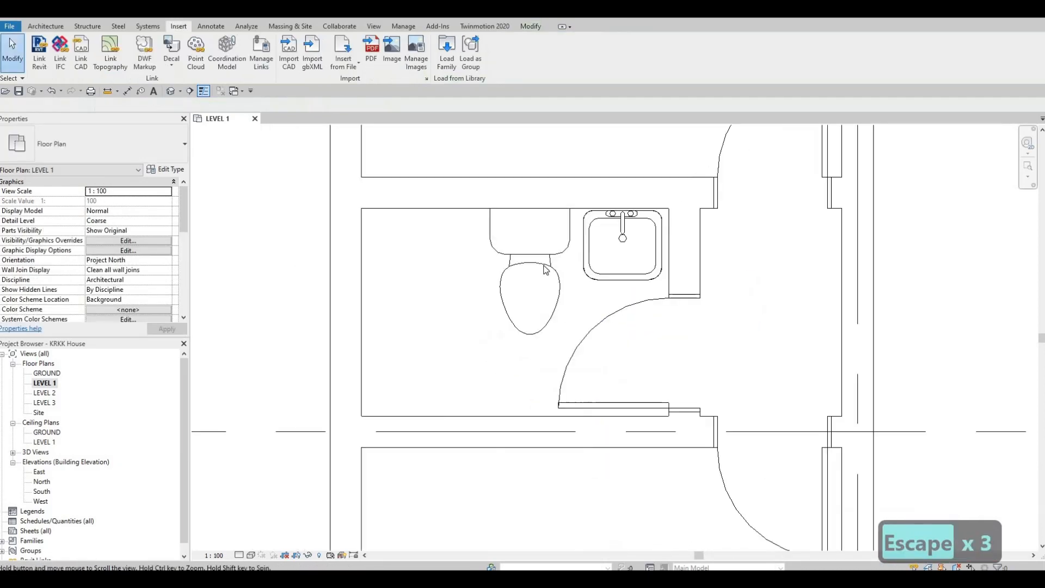
pyautogui.scroll(-3, 543, 271)
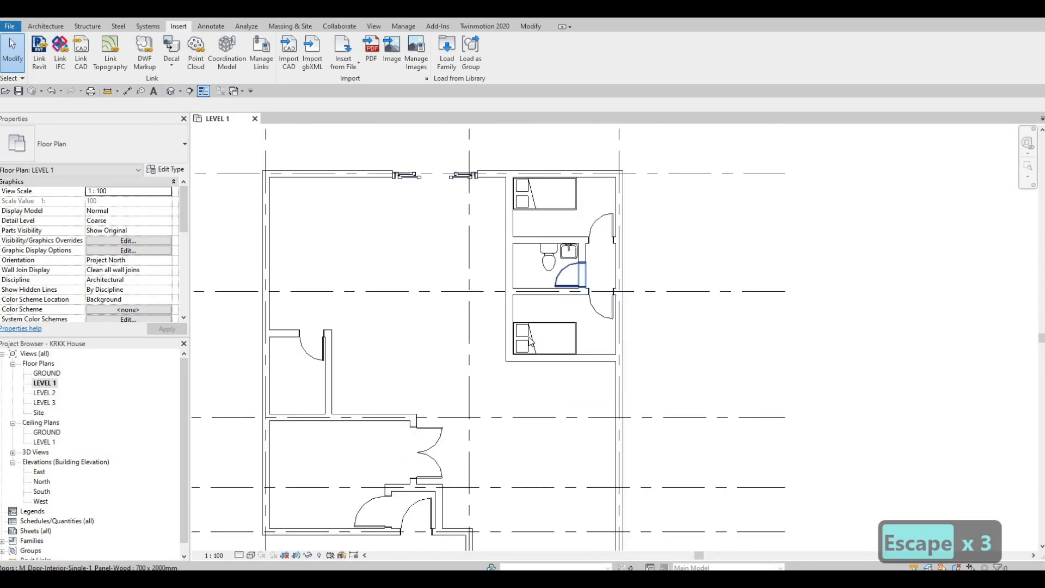
pyautogui.moveTo(534, 230); pyautogui.dragTo(529, 253, button='middle')
pyautogui.scroll(3, 501, 283)
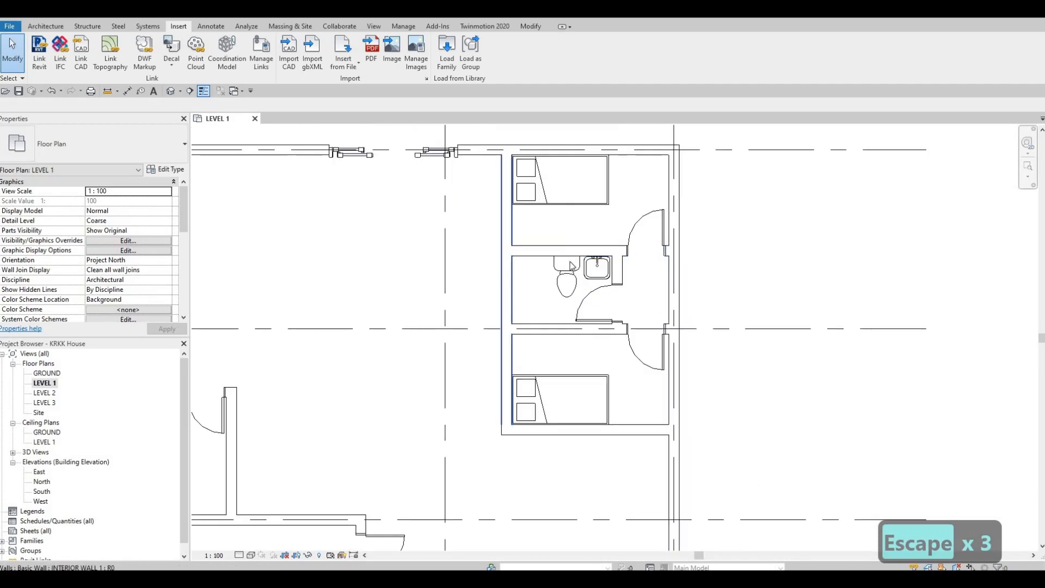
pyautogui.scroll(-2, 570, 313)
pyautogui.moveTo(500, 461); pyautogui.dragTo(574, 354, button='middle')
pyautogui.scroll(-2, 570, 337)
pyautogui.moveTo(401, 445); pyautogui.dragTo(445, 347, button='middle')
pyautogui.scroll(-1, 438, 370)
pyautogui.moveTo(573, 379); pyautogui.dragTo(537, 452, button='middle')
pyautogui.scroll(-1, 514, 479)
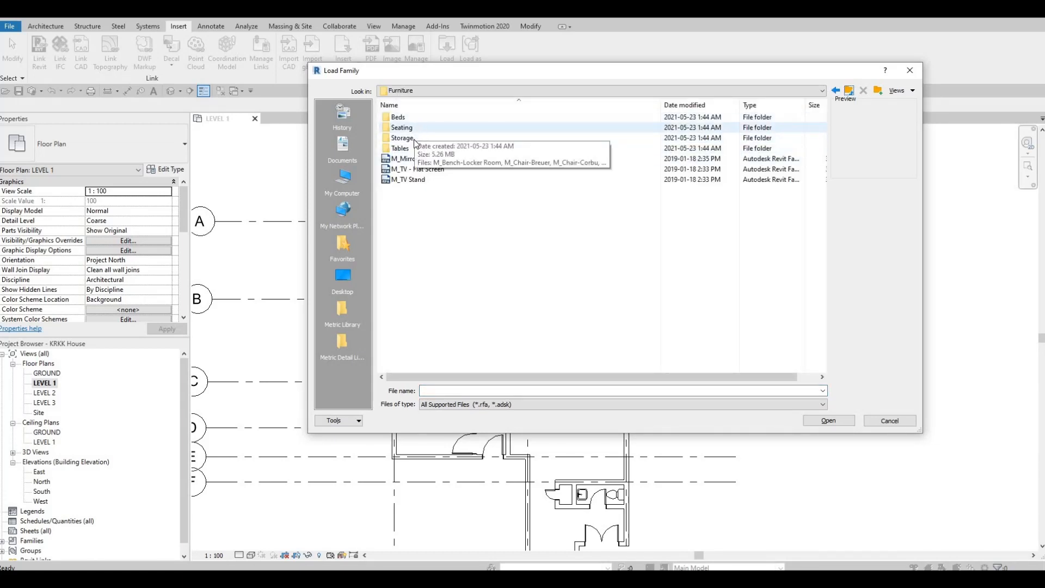
# Load the M_Table-Dining family from the Tables folder of the furniture library
pyautogui.doubleClick(410, 149)
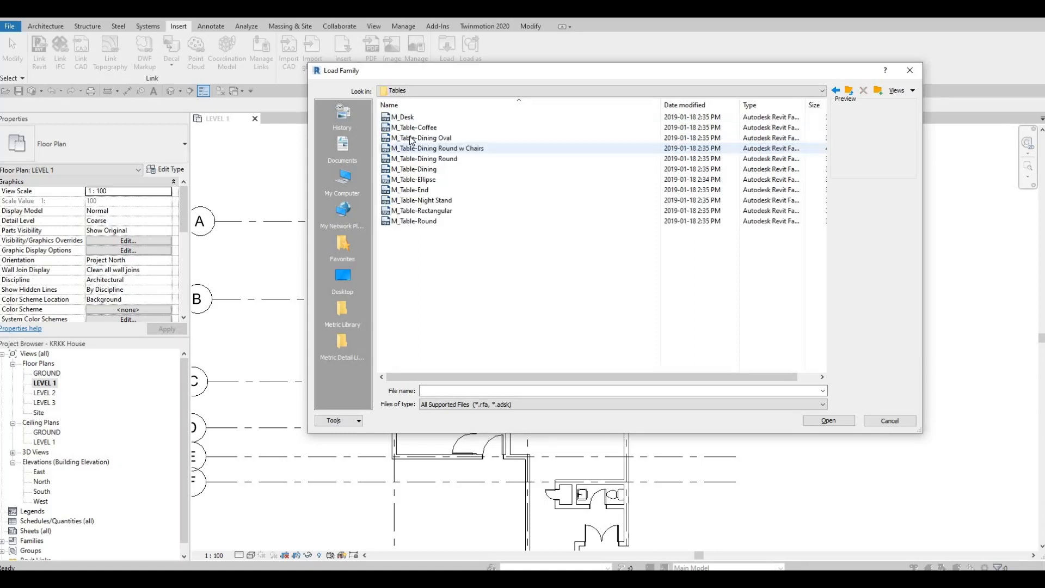
pyautogui.click(411, 138)
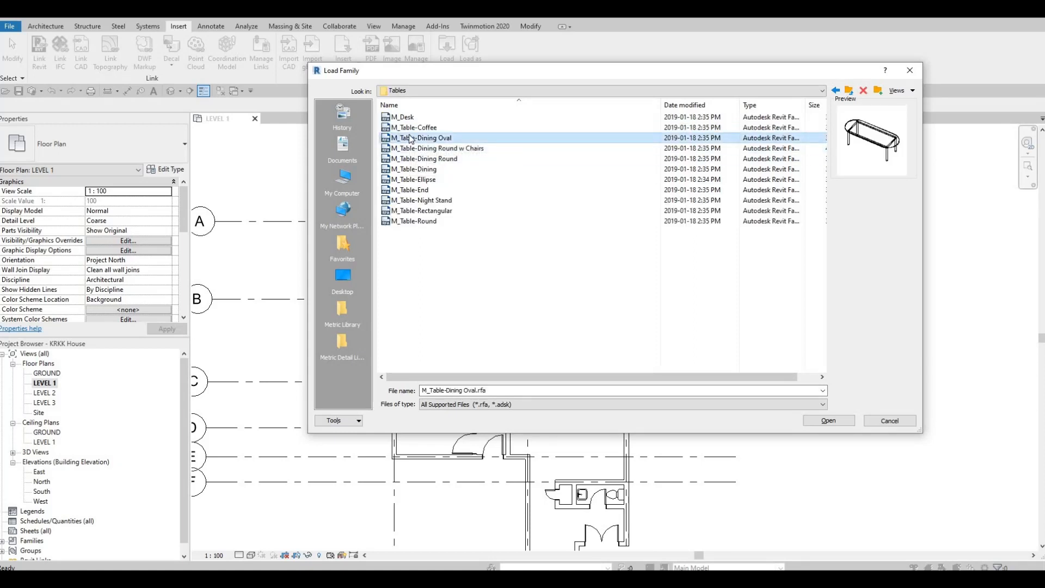
pyautogui.press('Down')
pyautogui.press('Down')
pyautogui.press('Down')
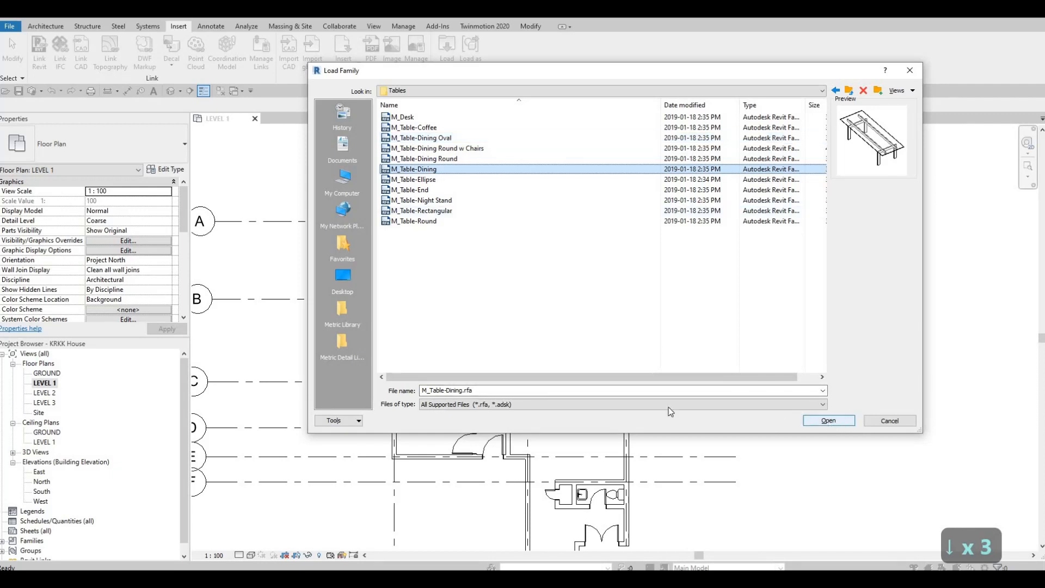
pyautogui.press('Return')
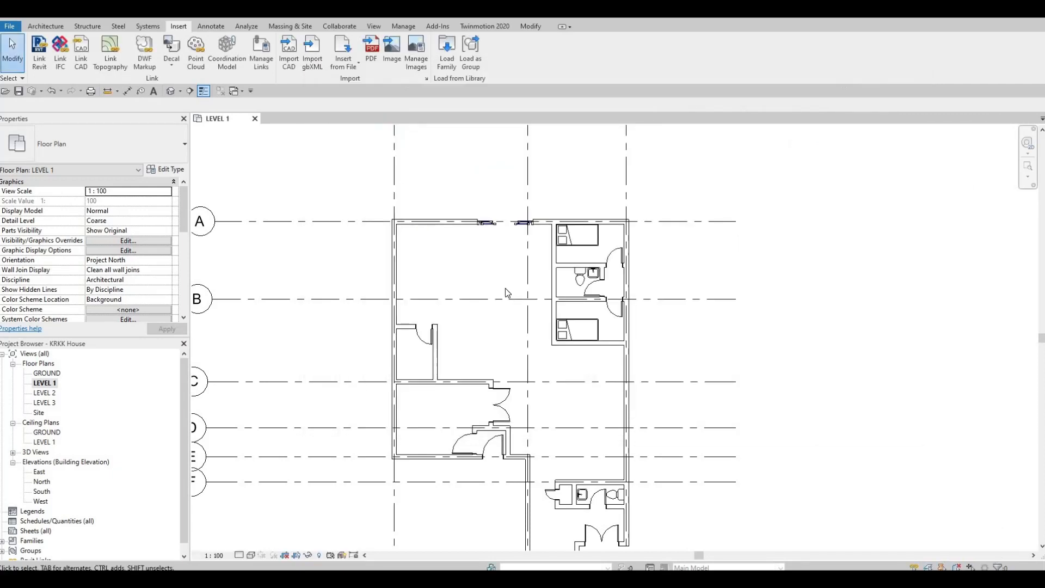
# Place a 0762 x 2134mm M_Table-Dining lengthwise up the plan, across grid C in the space below the lower twin-bed room
pyautogui.press('c')
pyautogui.press('m')
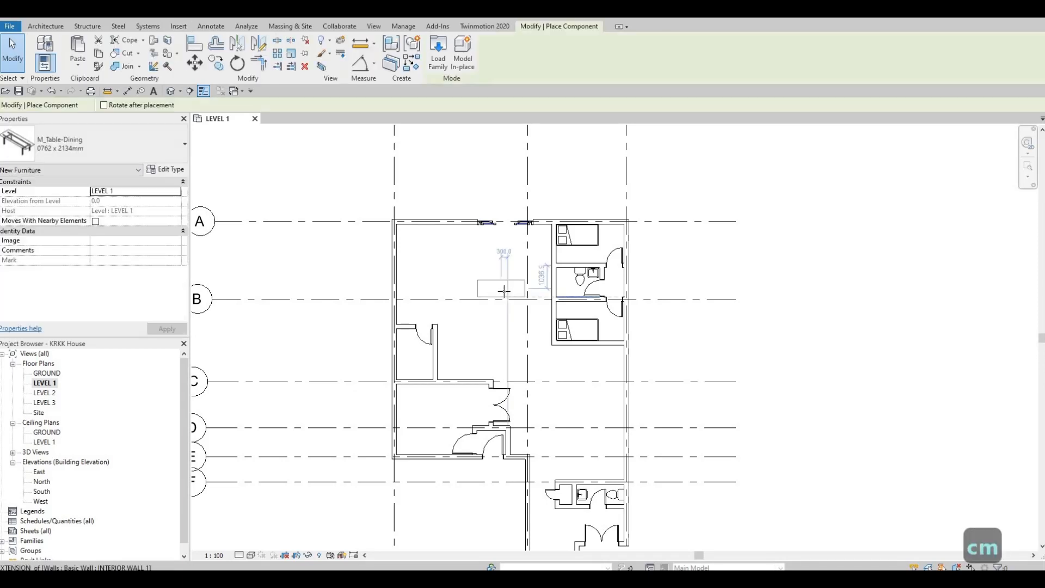
pyautogui.press('space')
pyautogui.press('space')
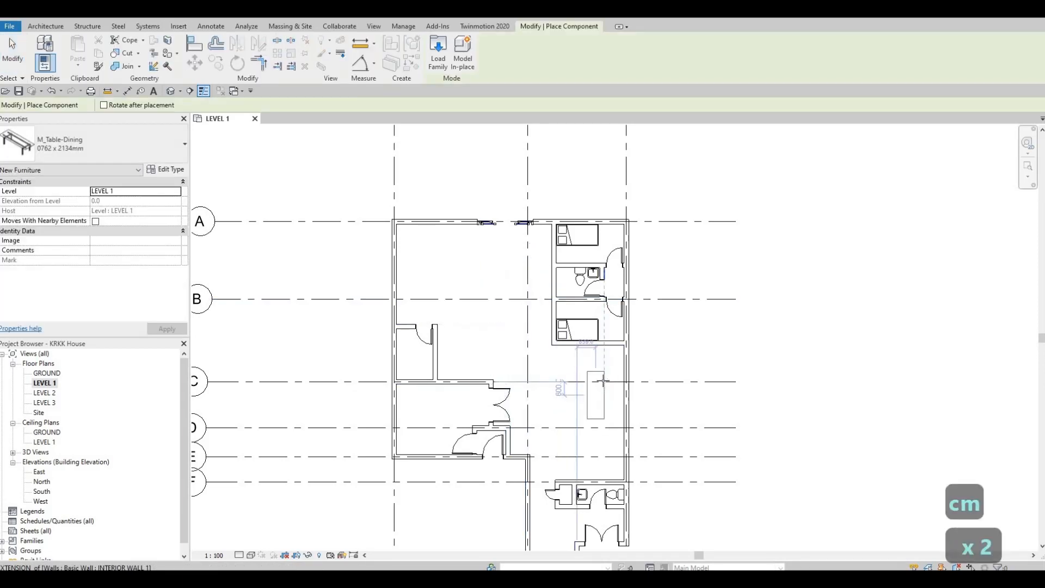
pyautogui.scroll(4, 594, 381)
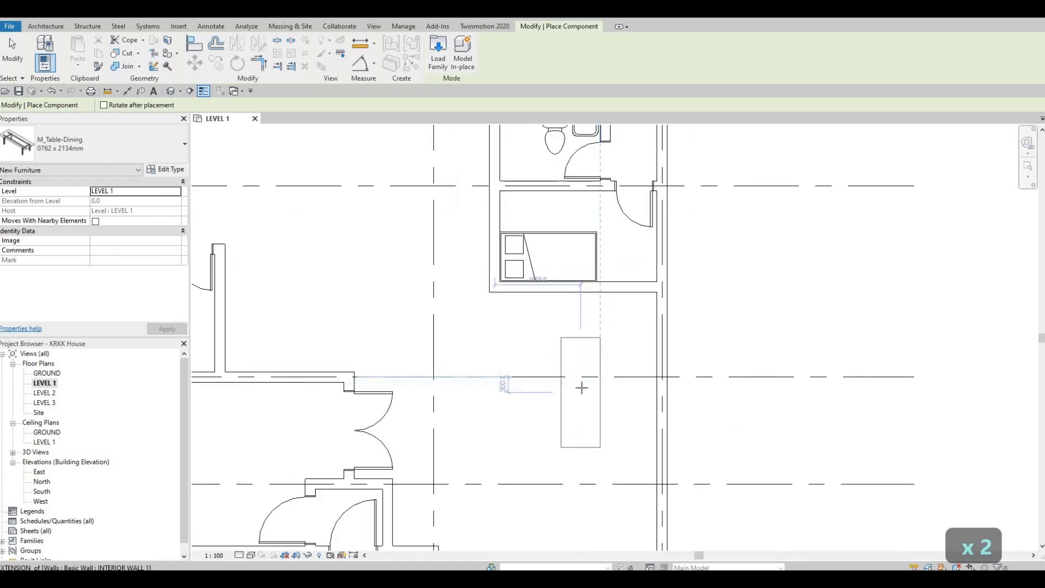
pyautogui.click(594, 390)
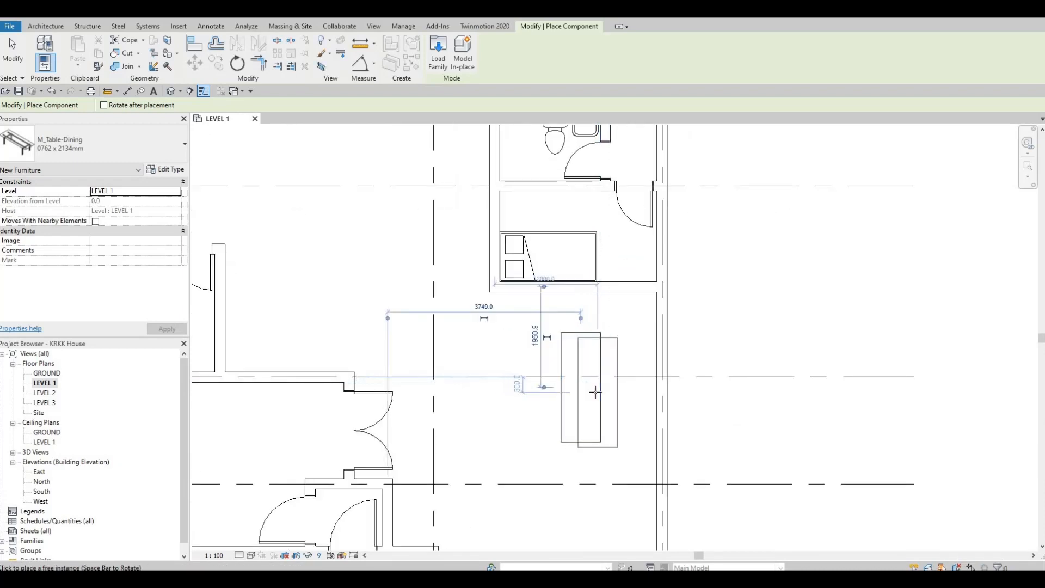
pyautogui.press('Escape')
pyautogui.press('Escape')
pyautogui.press('Escape')
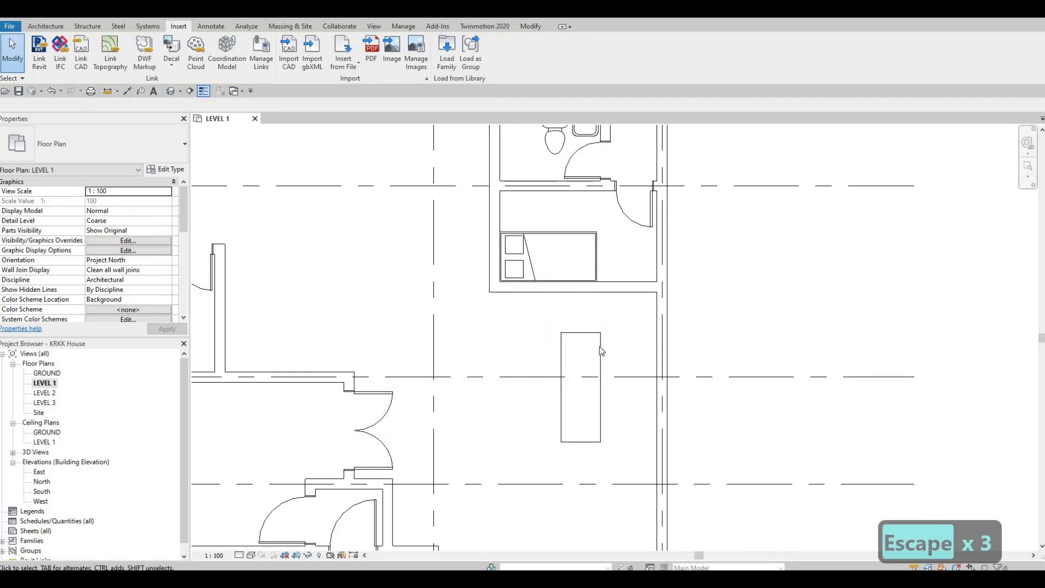
# Inspect the dining table's type dimensions and materials without changing them
pyautogui.scroll(-2, 599, 346)
pyautogui.click(558, 348)
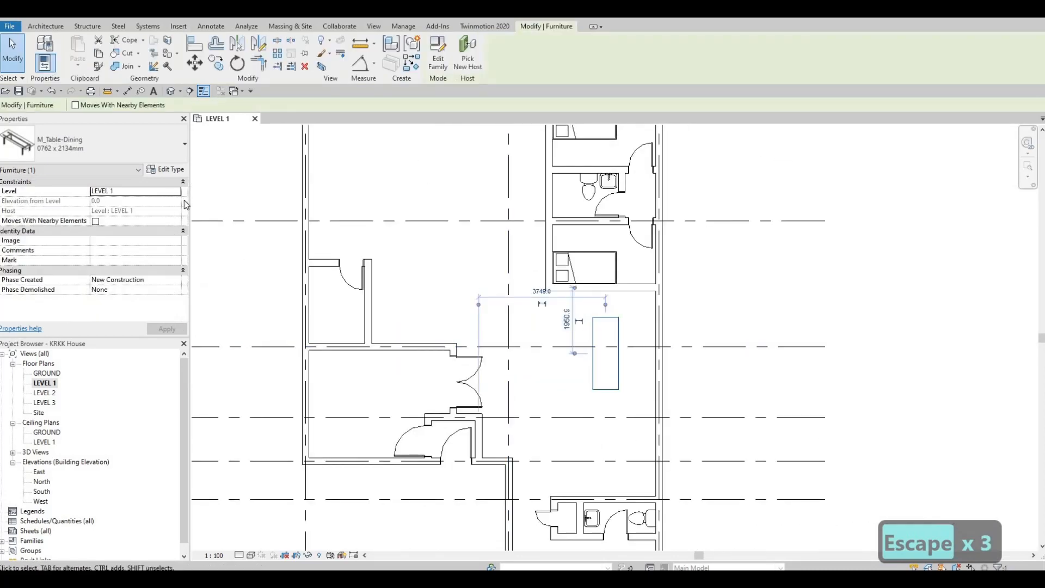
pyautogui.click(166, 170)
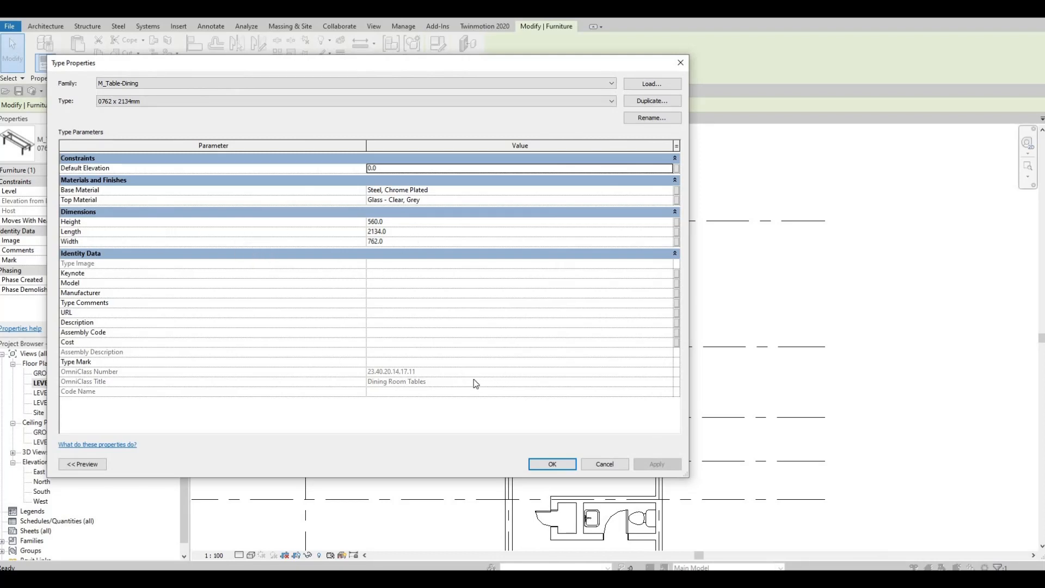
pyautogui.press('Escape')
pyautogui.press('F1')
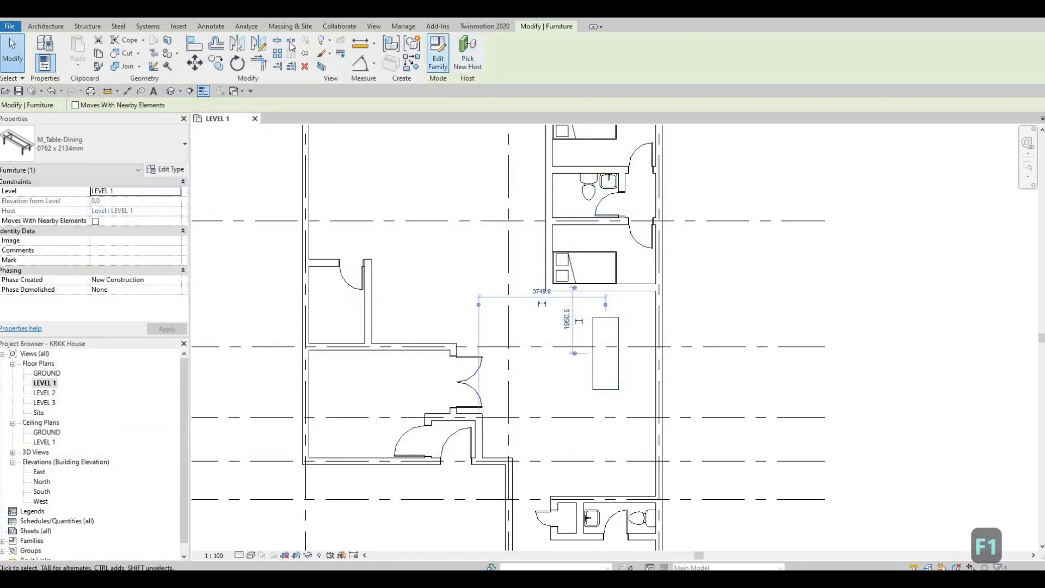
# Load the M_Chair-Breuer family from the Seating folder of the furniture library
pyautogui.click(177, 26)
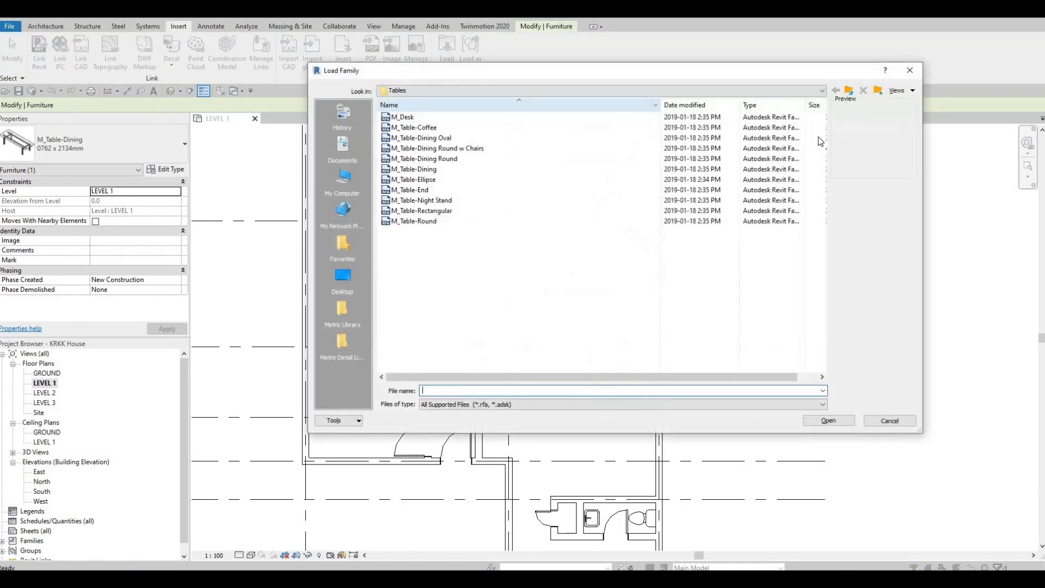
pyautogui.click(848, 91)
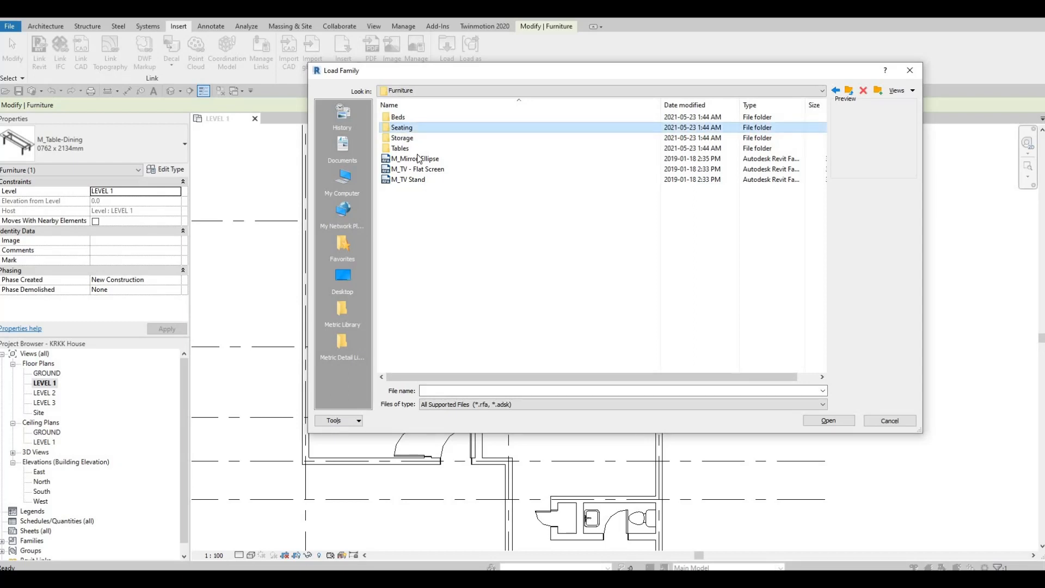
pyautogui.press('Return')
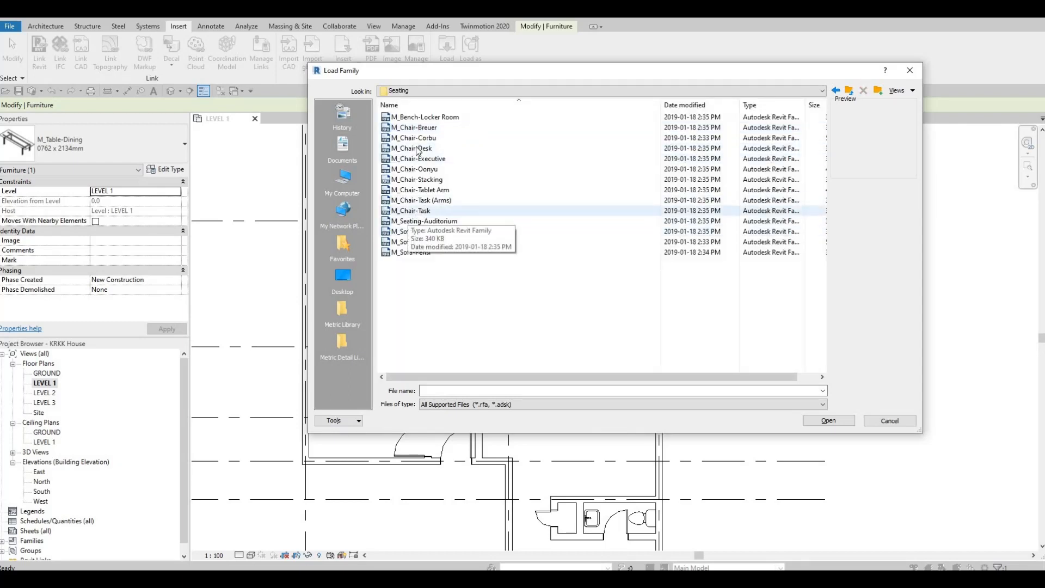
pyautogui.click(417, 148)
pyautogui.click(424, 128)
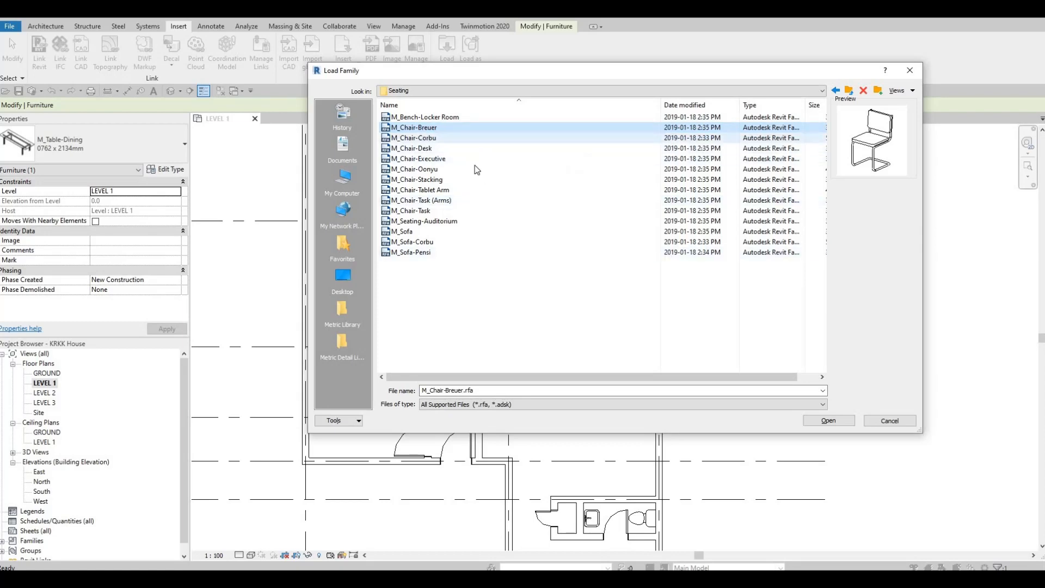
pyautogui.click(827, 422)
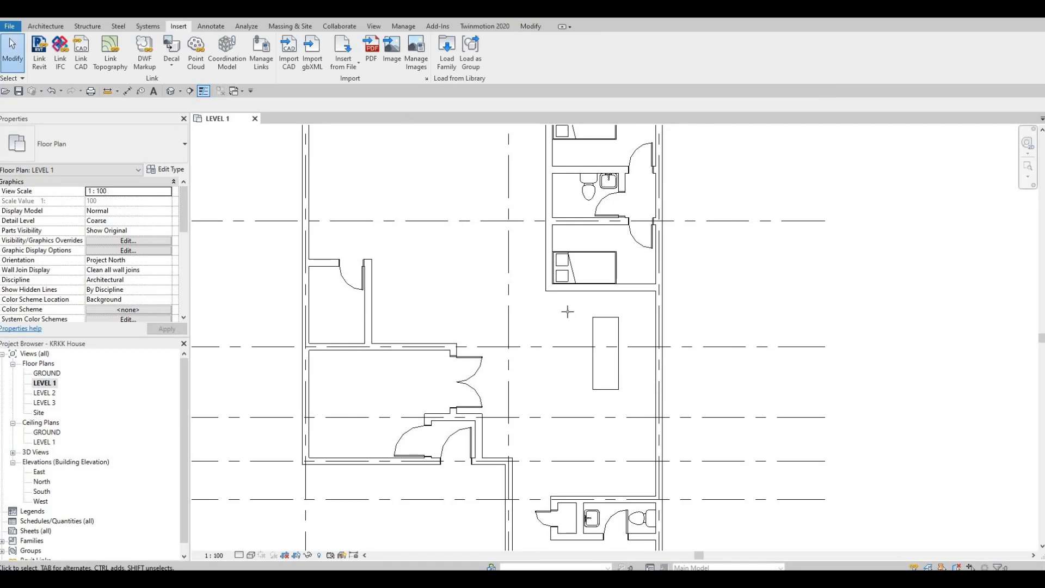
# Place an M_Chair-Breuer at the upper end of the dining table, rotated to face the table
pyautogui.press('c')
pyautogui.press('m')
pyautogui.scroll(4, 603, 316)
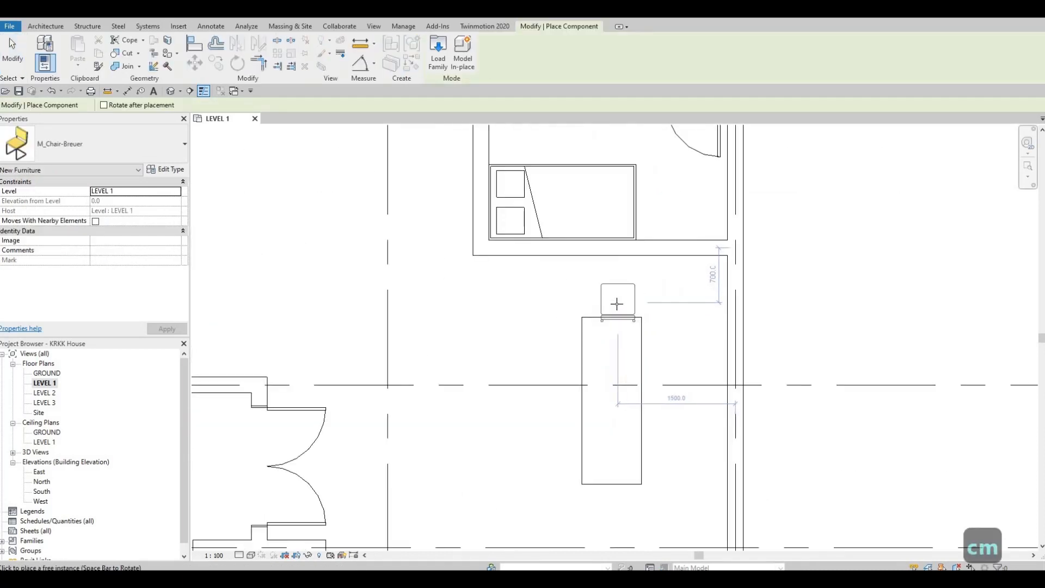
pyautogui.scroll(3, 617, 304)
pyautogui.press('c')
pyautogui.press('m')
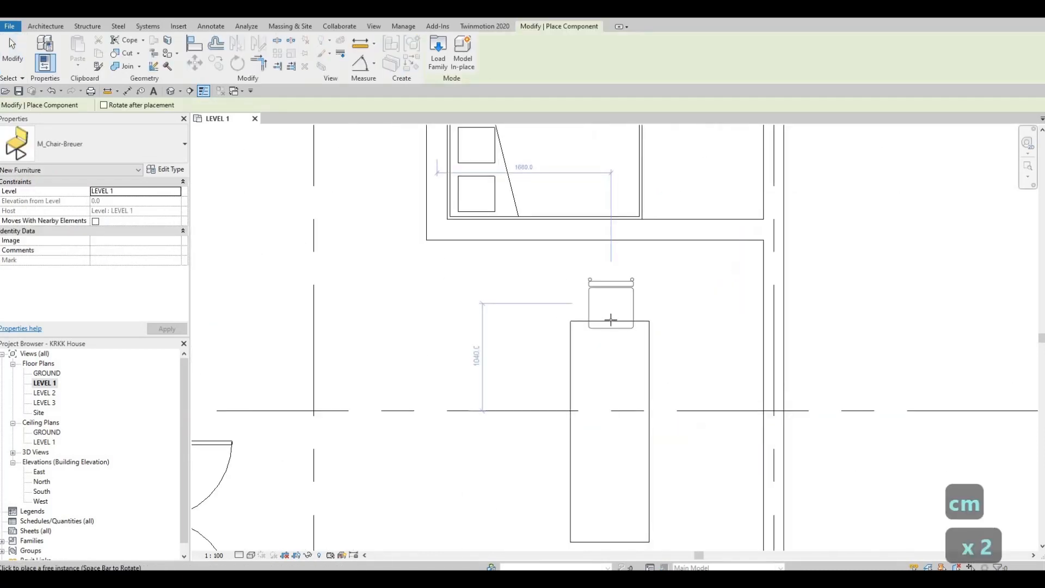
pyautogui.click(559, 343)
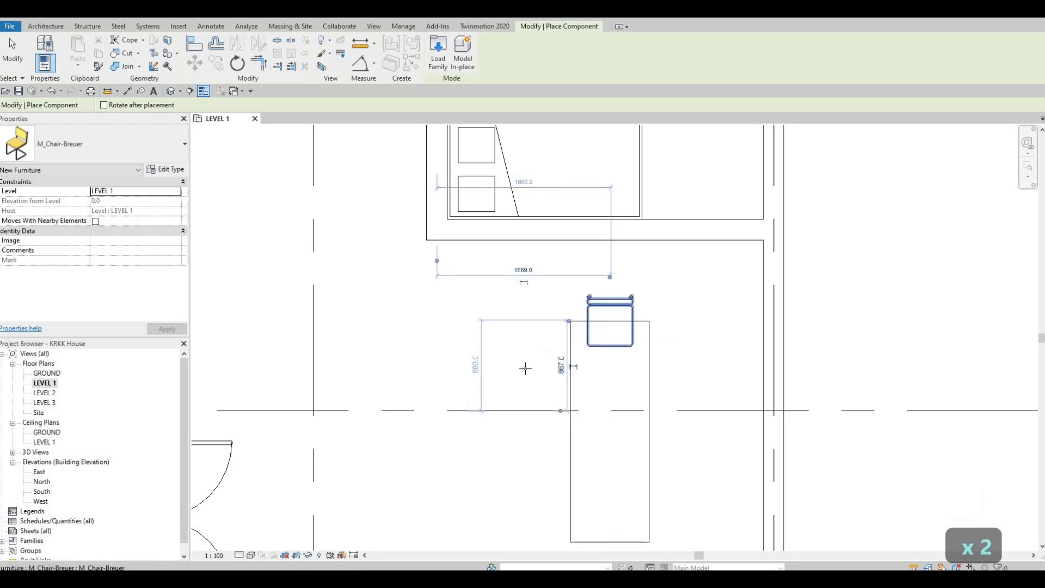
# Place three M_Chair-Breuer chairs in a column along the left long side of the dining table, rotated to face it
pyautogui.press('space')
pyautogui.press('space')
pyautogui.press('space')
pyautogui.press('space')
pyautogui.press('space')
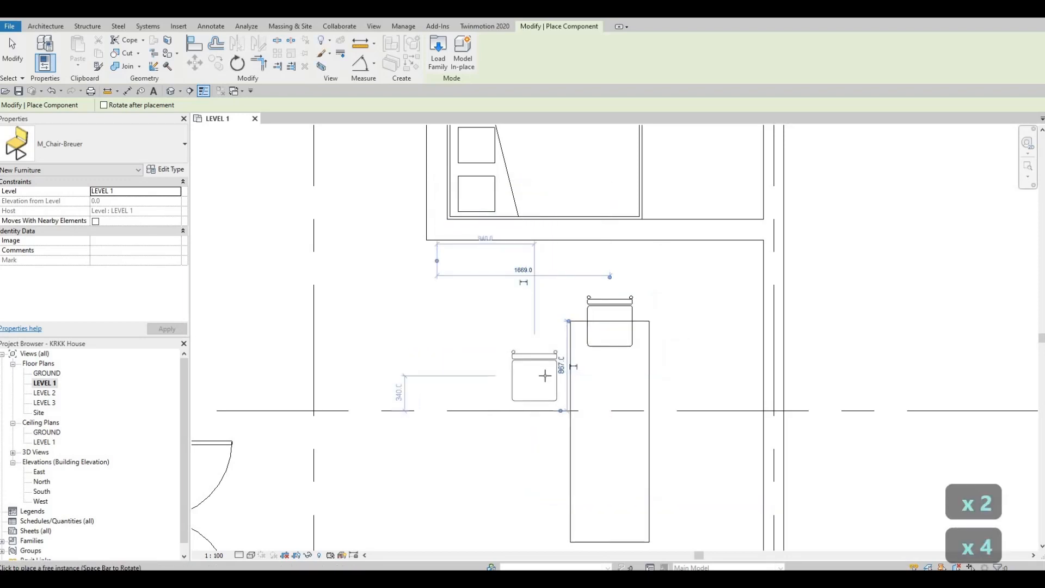
pyautogui.click(564, 377)
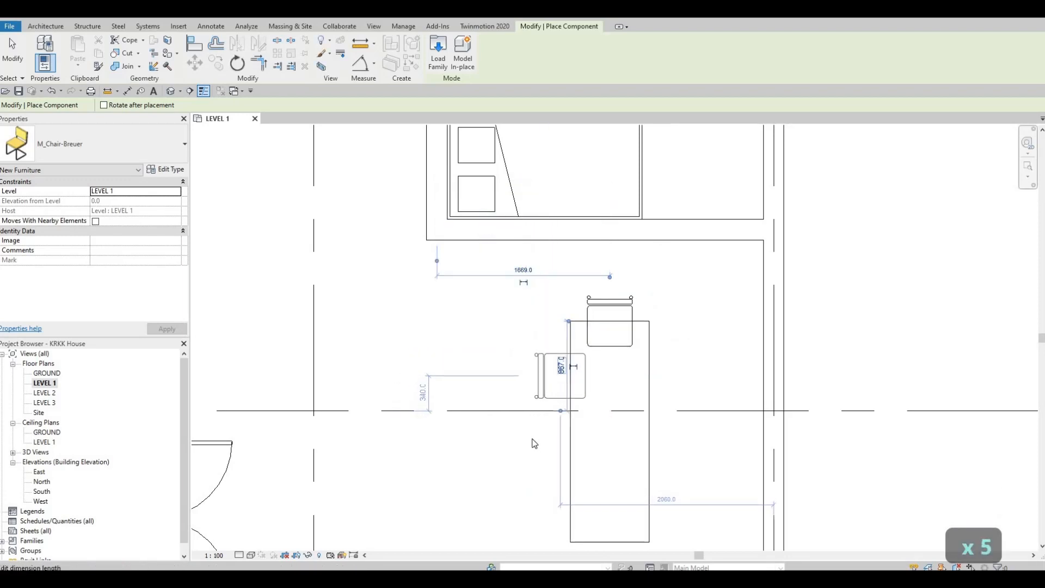
pyautogui.press('Escape')
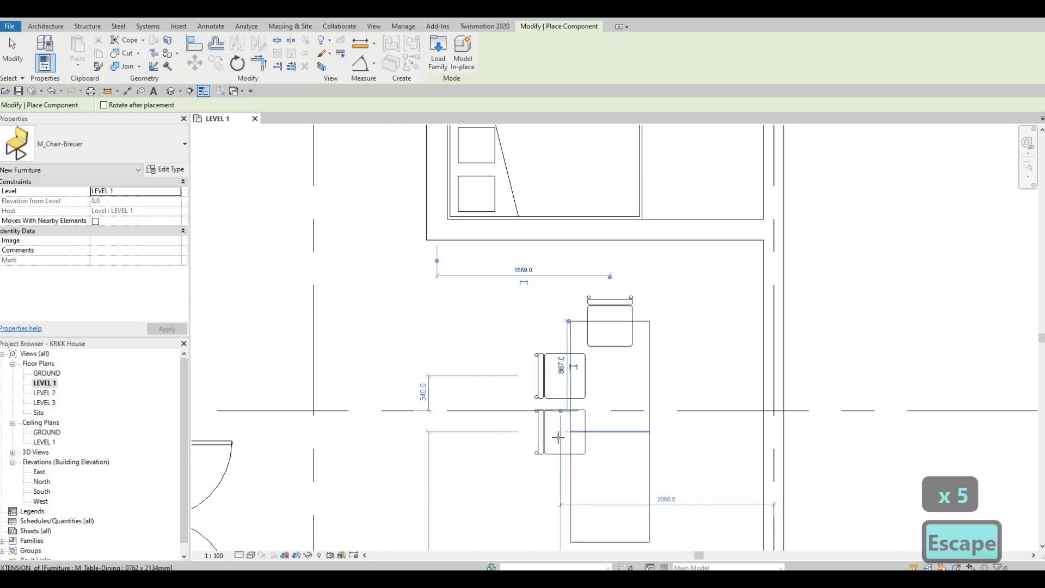
pyautogui.click(559, 432)
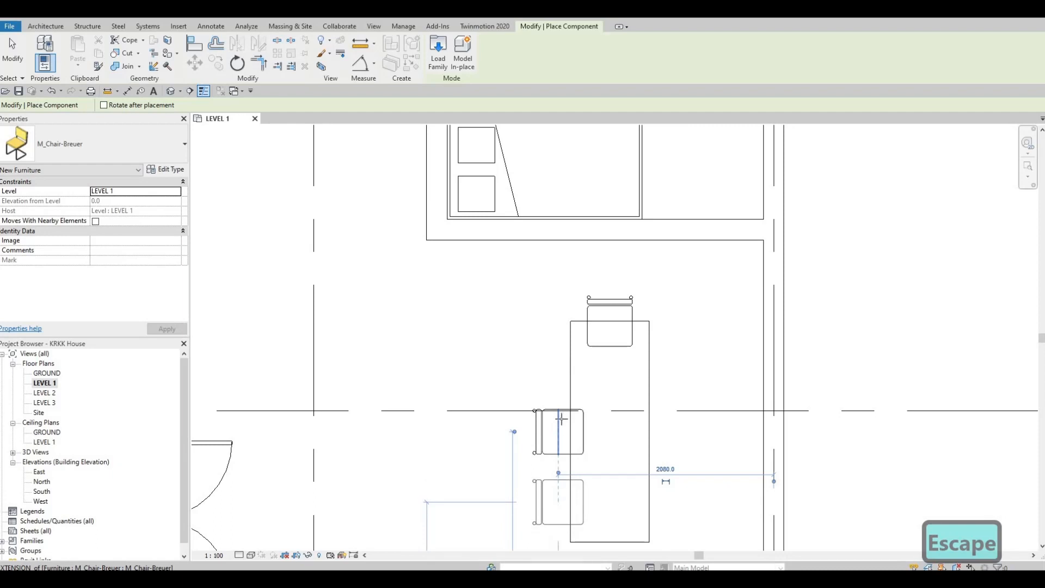
pyautogui.click(559, 501)
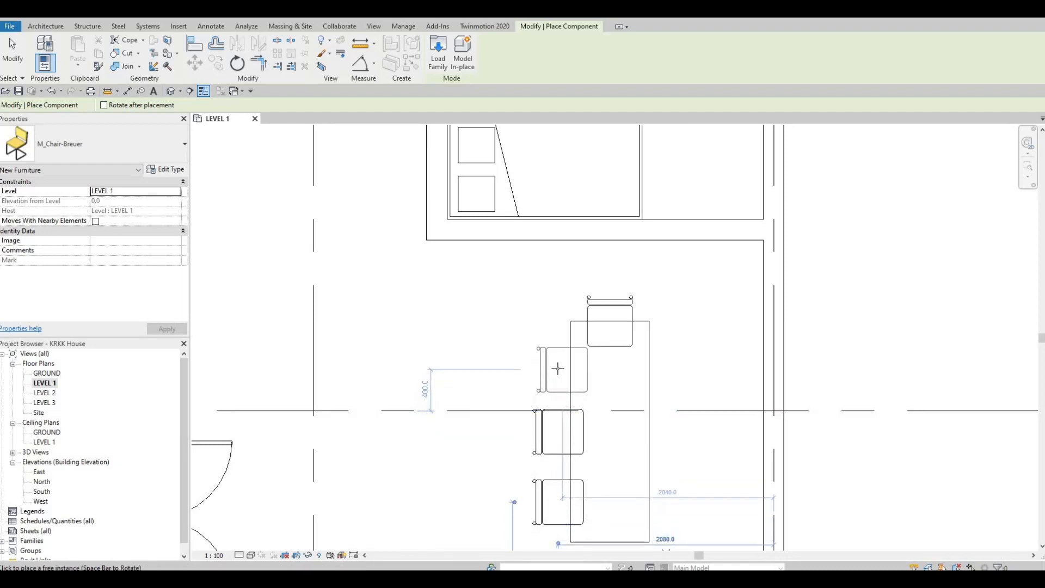
pyautogui.click(558, 368)
pyautogui.scroll(-2, 544, 394)
pyautogui.press('Escape')
pyautogui.press('Escape')
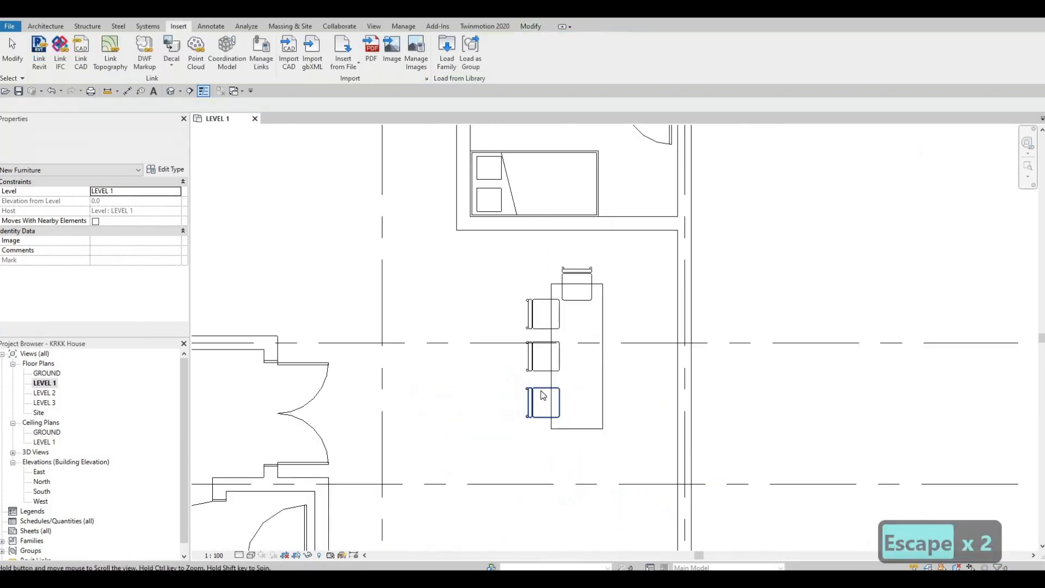
# Set the width of the dining table's 0762 x 2134mm type to 900 mm
pyautogui.scroll(-1, 542, 395)
pyautogui.click(566, 386)
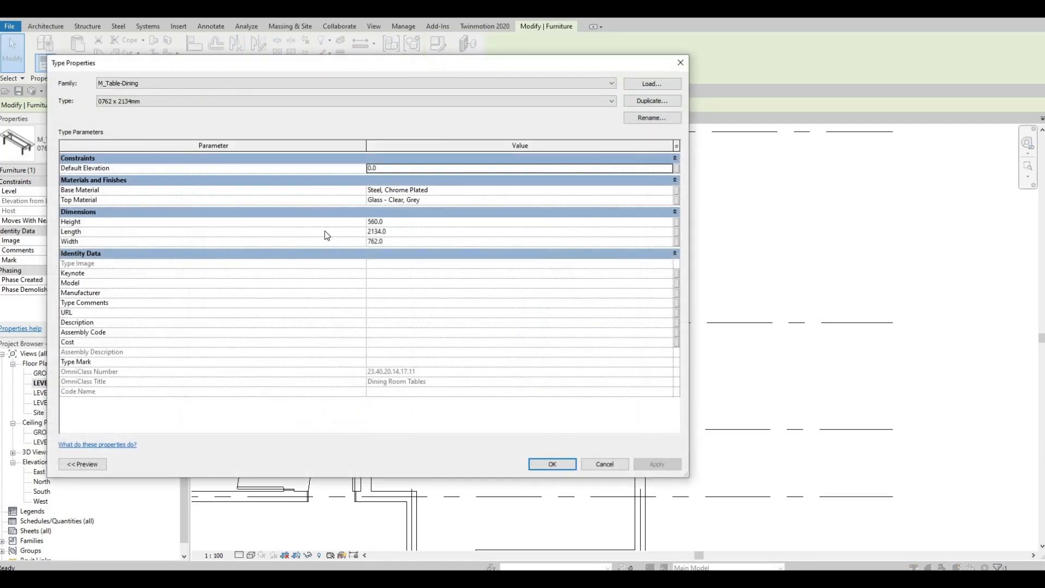
pyautogui.click(386, 243)
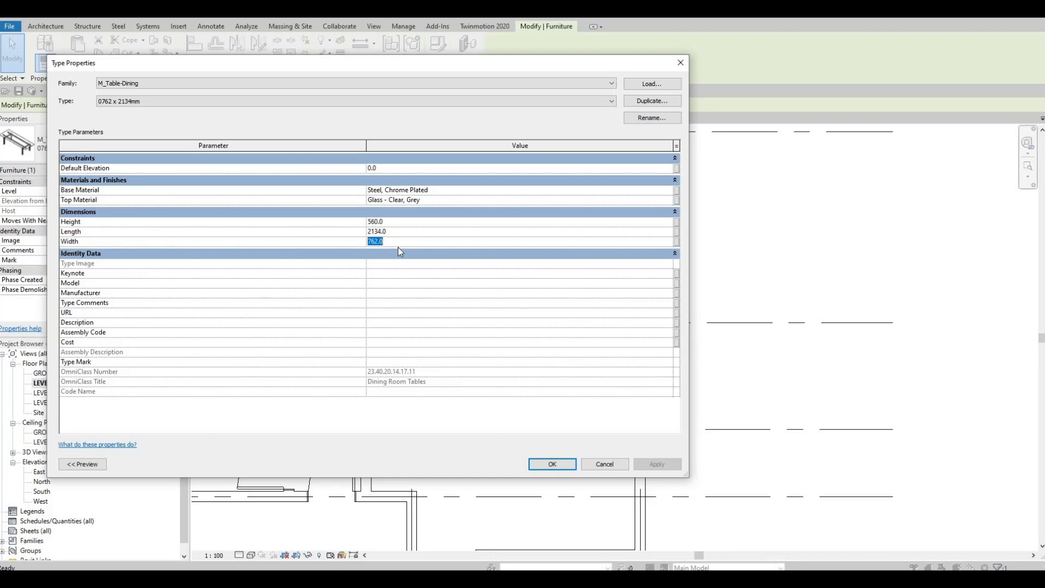
pyautogui.write('900')
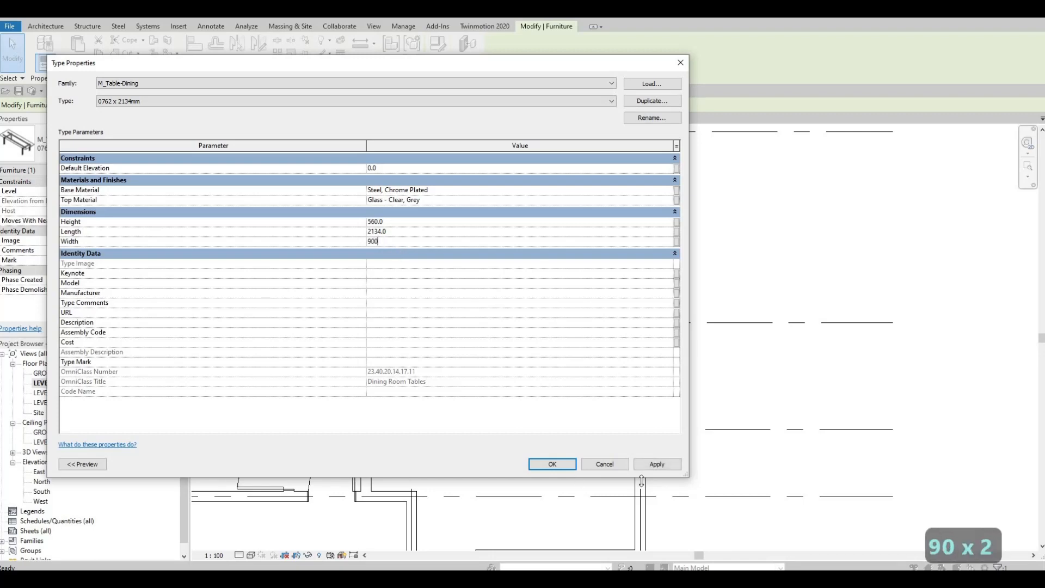
pyautogui.click(551, 464)
pyautogui.scroll(2, 553, 343)
pyautogui.press('Escape')
pyautogui.press('Escape')
pyautogui.moveTo(598, 261); pyautogui.dragTo(594, 323, button='middle')
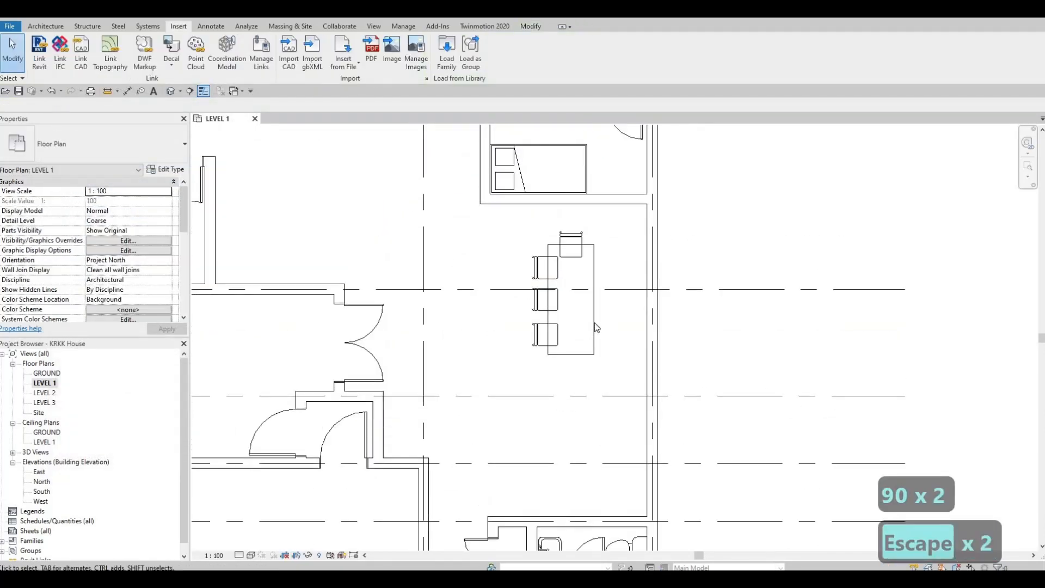
pyautogui.click(595, 327)
pyautogui.press('Escape')
pyautogui.press('Escape')
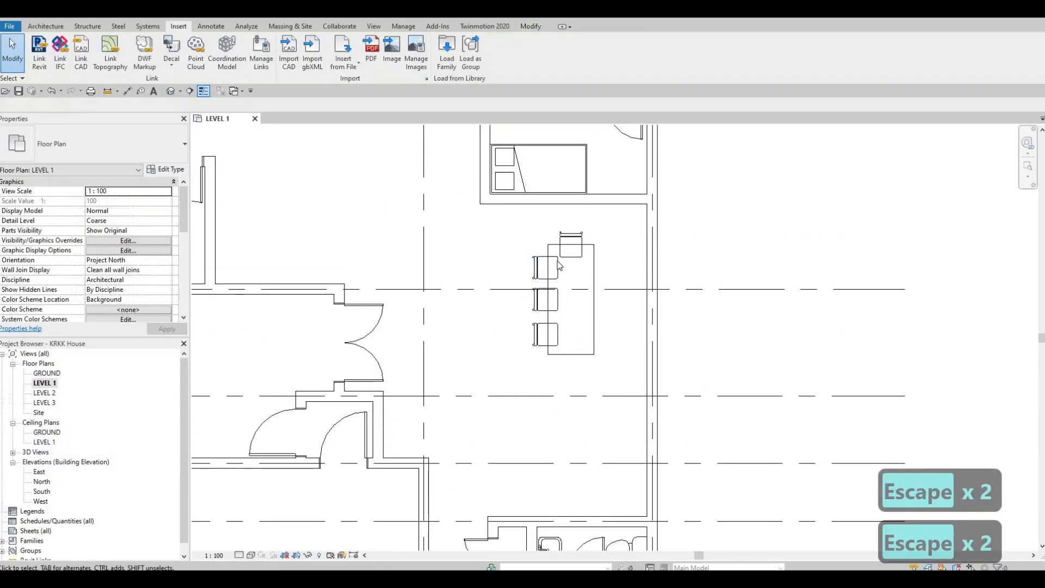
# Try a two-item array of the chair at the table's upper end, and undo it
pyautogui.scroll(4, 573, 242)
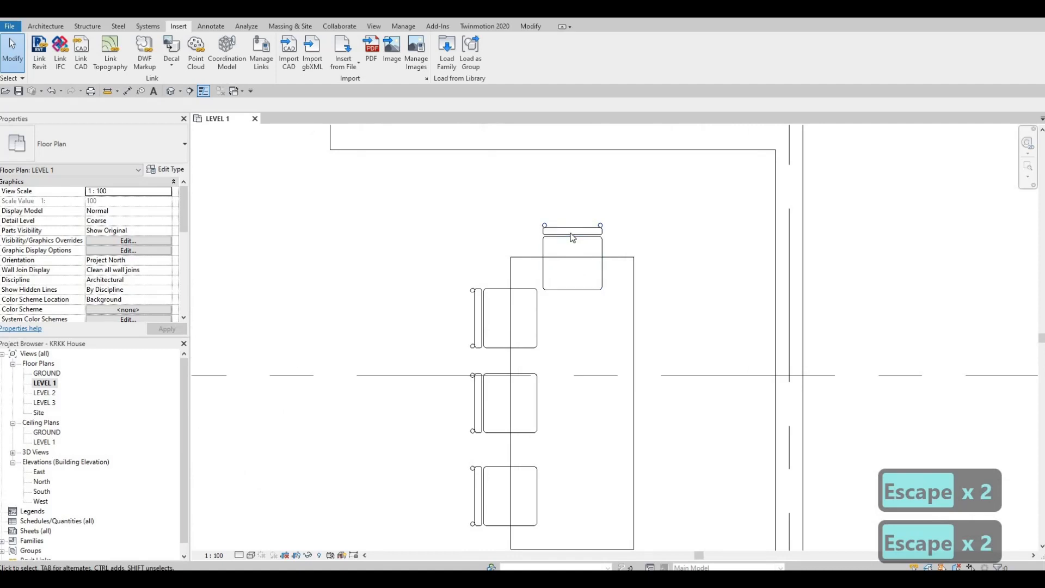
pyautogui.click(560, 250)
pyautogui.scroll(-3, 563, 246)
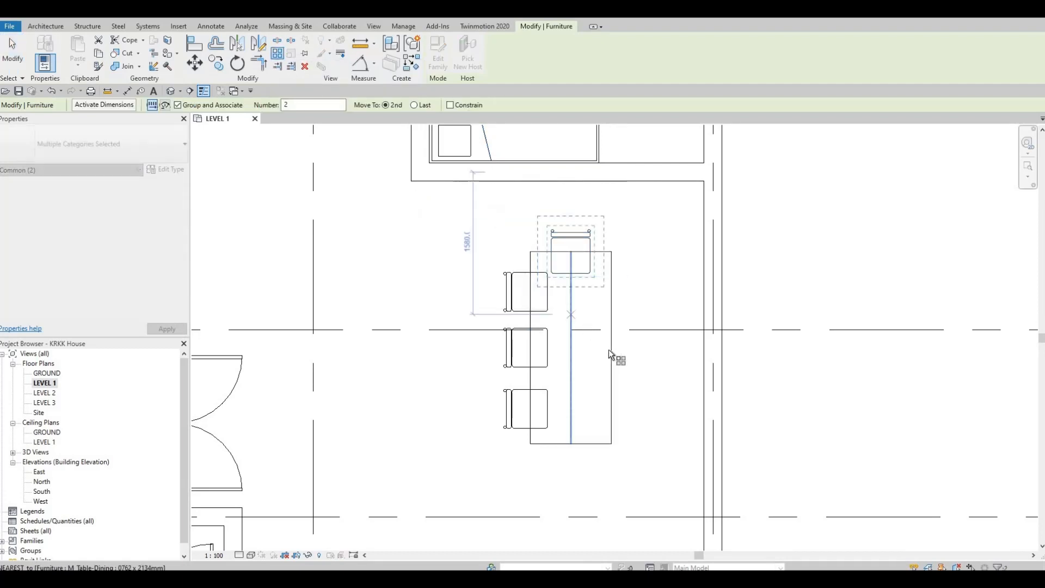
pyautogui.click(574, 349)
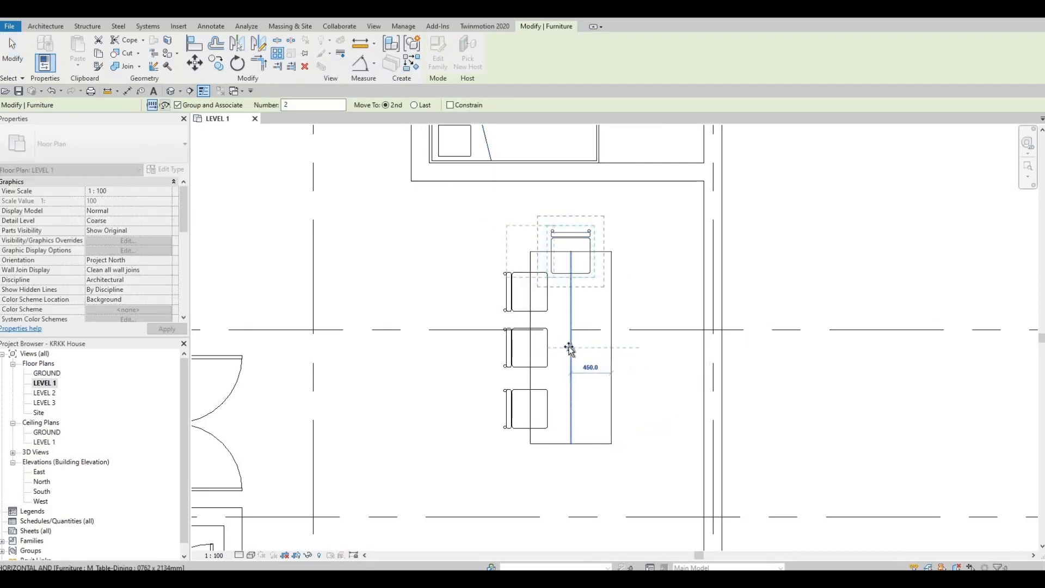
pyautogui.click(563, 352)
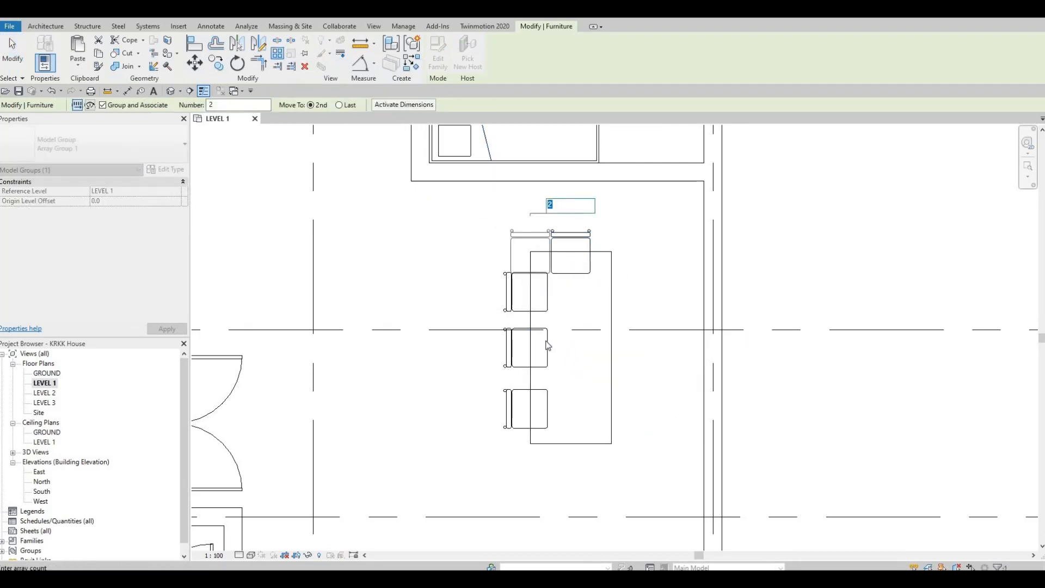
pyautogui.press('Escape')
pyautogui.press('Escape')
pyautogui.press('Escape')
pyautogui.press('Escape')
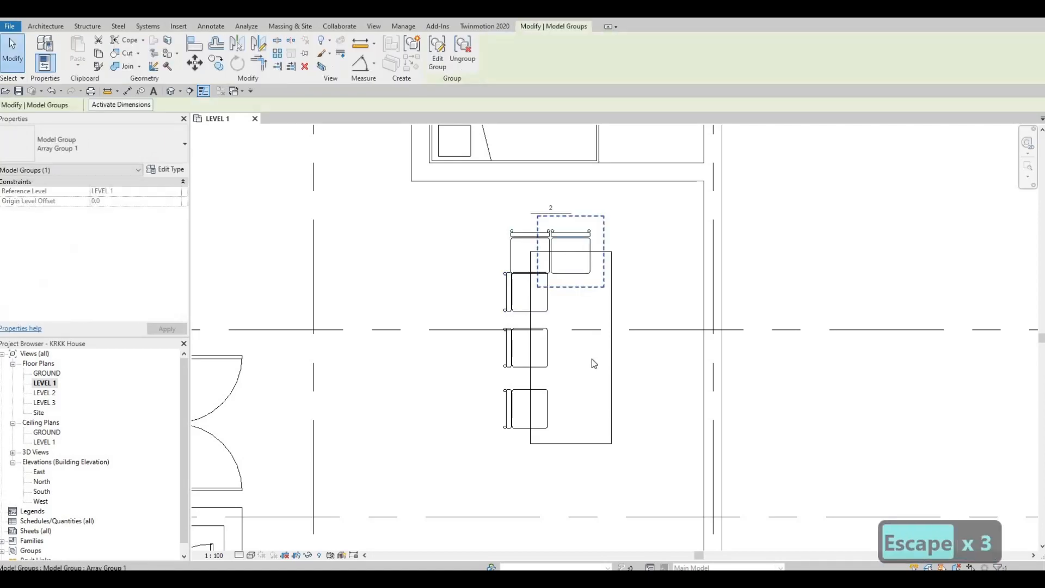
pyautogui.press('Escape')
pyautogui.hotkey('ctrl', 'z')
pyautogui.press('Escape')
pyautogui.press('Escape')
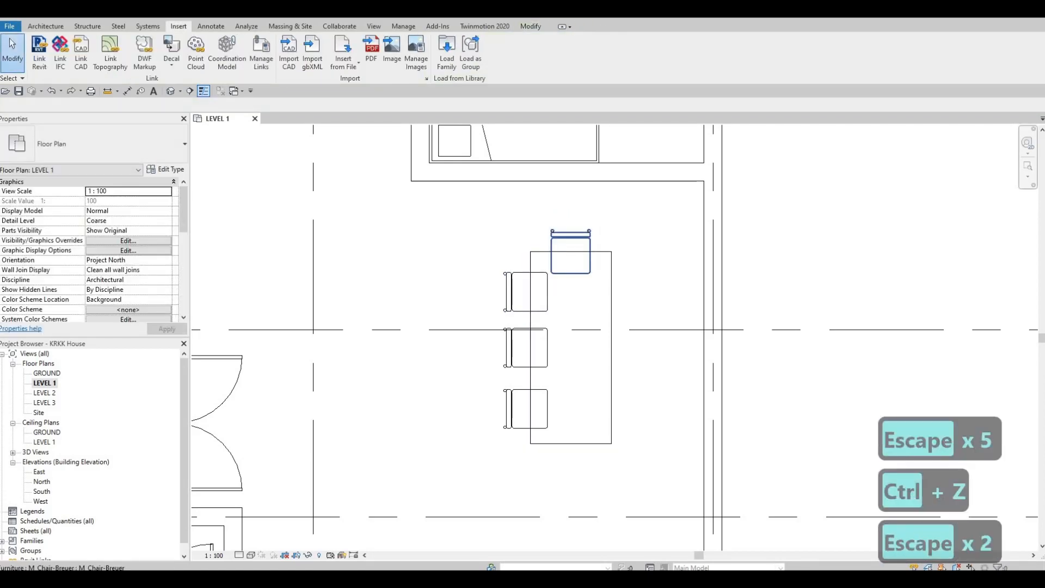
# Mirror a copy of the upper end chair to the table's lower end about a horizontal axis through the table's middle
pyautogui.click(261, 44)
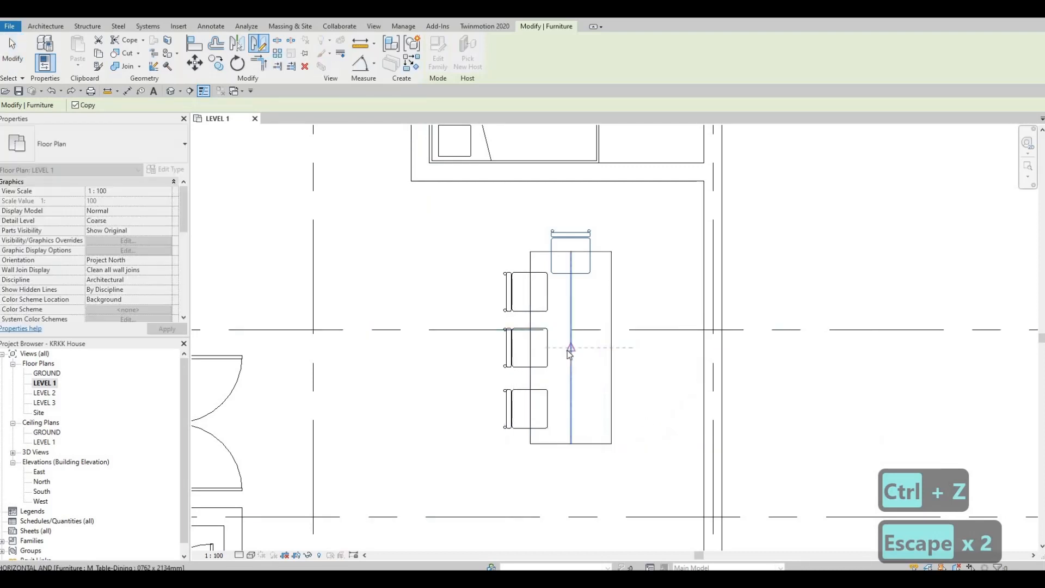
pyautogui.click(567, 351)
pyautogui.press('Escape')
pyautogui.press('Escape')
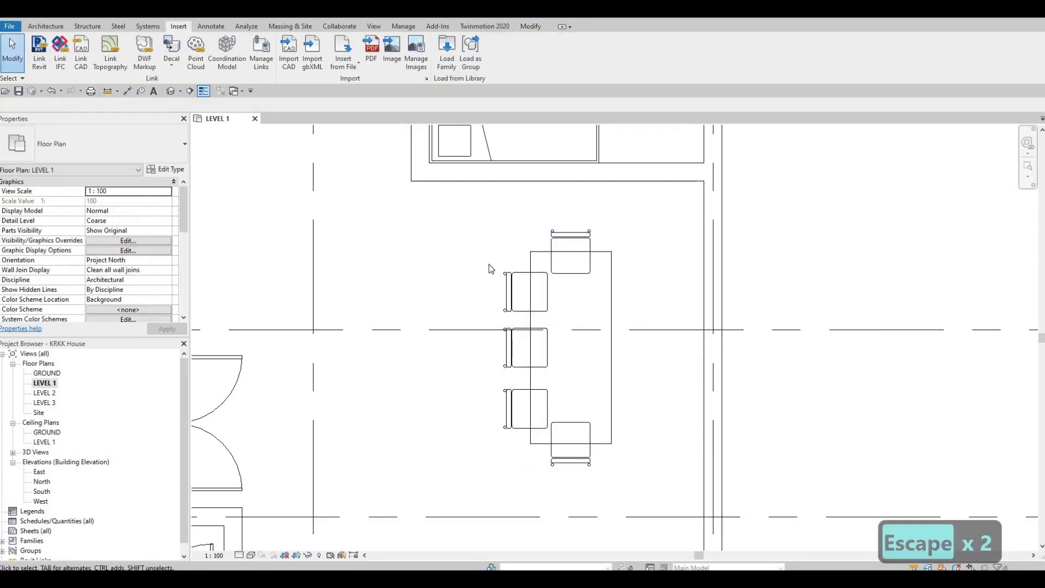
# Mirror copies of the three left side chairs to the table's right side about its lengthwise centerline
pyautogui.moveTo(557, 446); pyautogui.dragTo(558, 448)
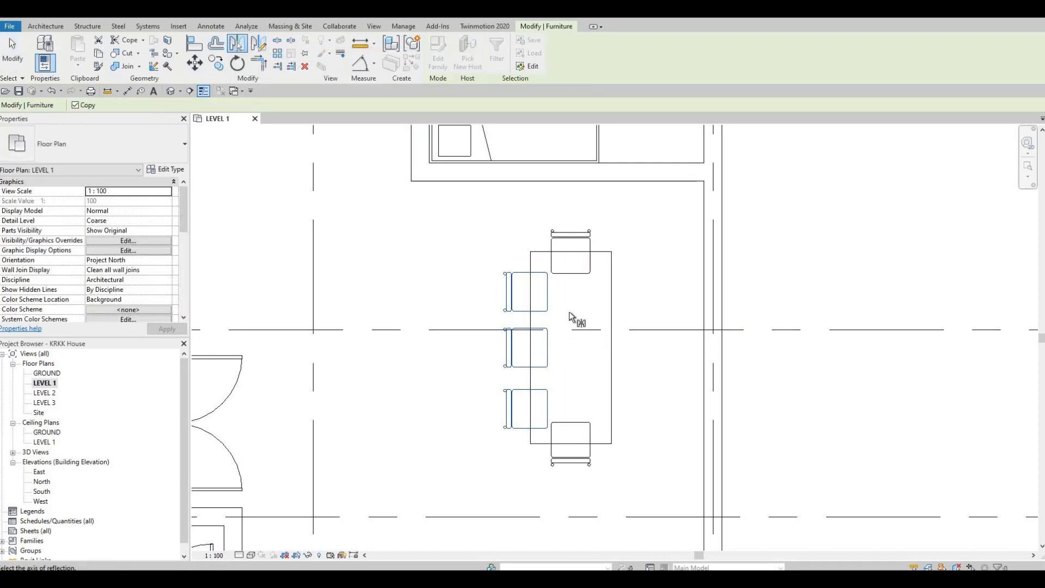
pyautogui.click(555, 347)
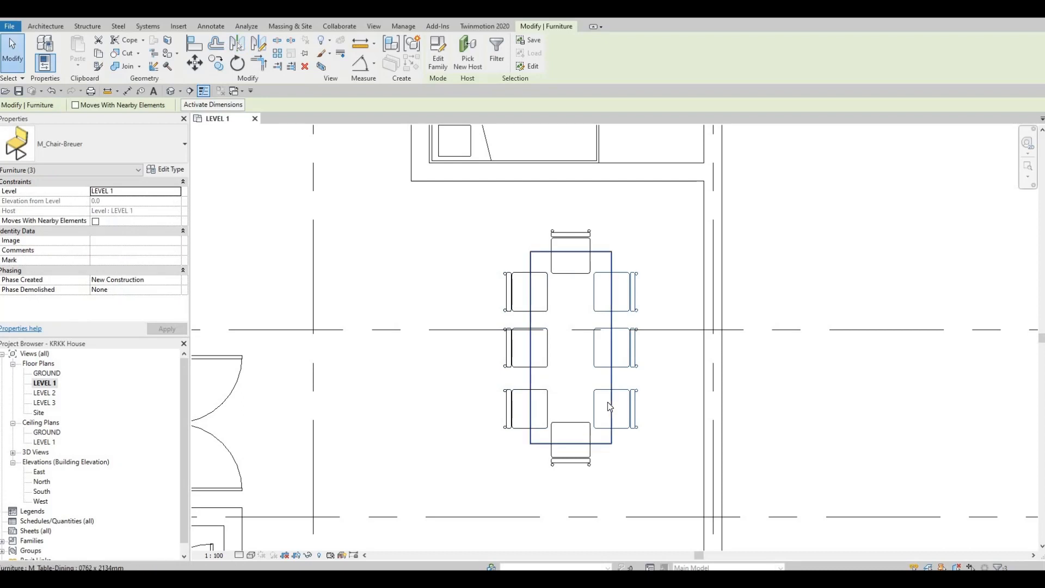
pyautogui.press('Escape')
pyautogui.press('Escape')
pyautogui.press('Escape')
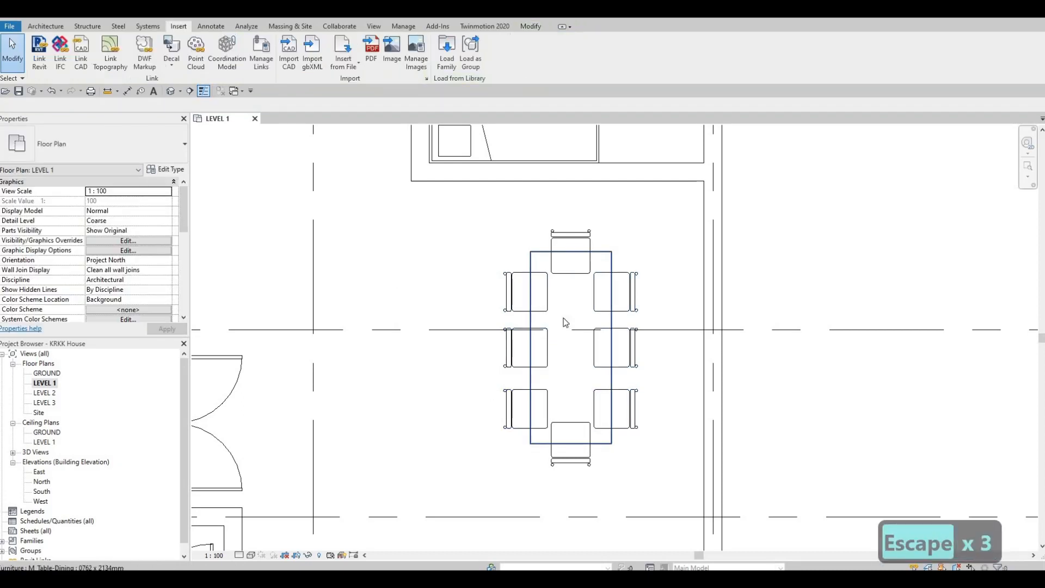
pyautogui.click(527, 27)
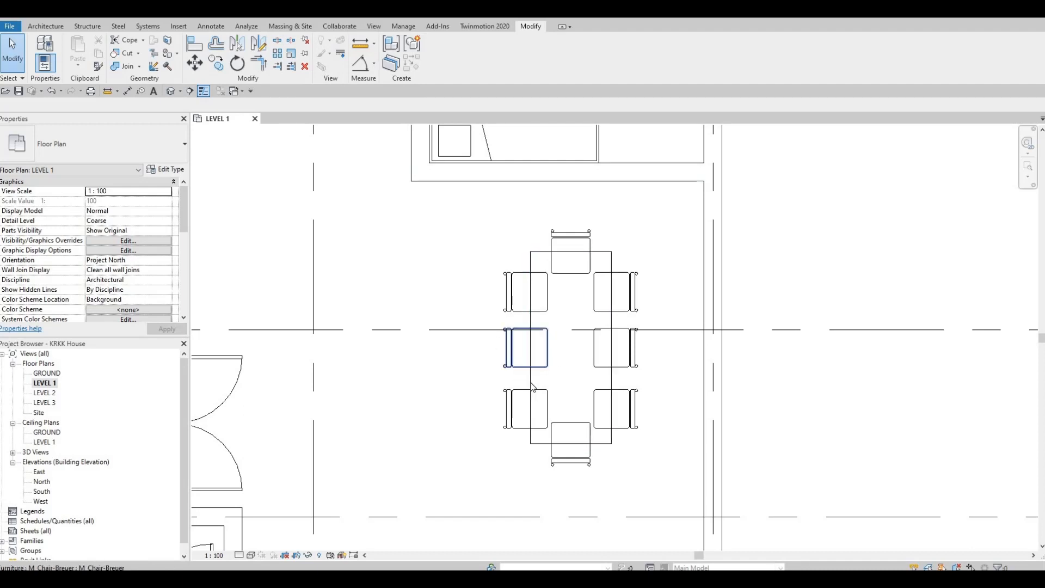
pyautogui.scroll(-2, 516, 364)
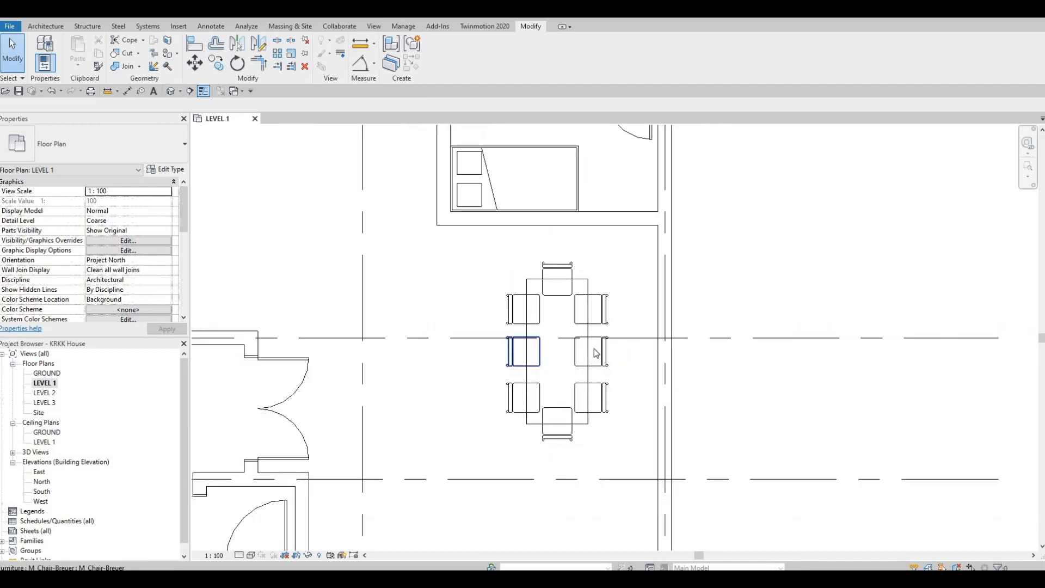
pyautogui.moveTo(566, 375); pyautogui.dragTo(578, 327, button='middle')
pyautogui.press('Escape')
pyautogui.press('Escape')
pyautogui.scroll(1, 577, 342)
pyautogui.scroll(-3, 571, 315)
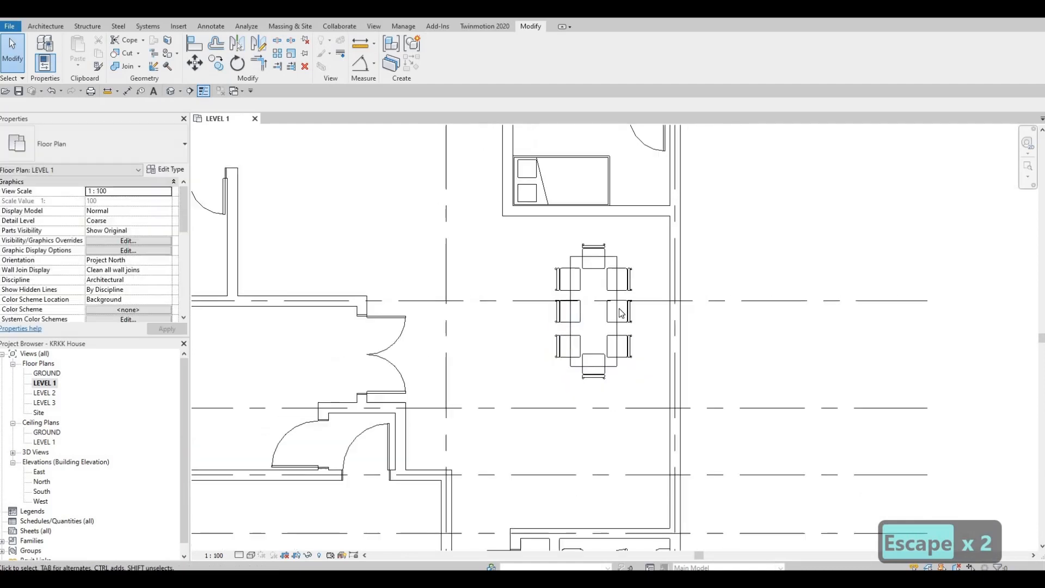
pyautogui.moveTo(553, 396); pyautogui.dragTo(611, 338, button='middle')
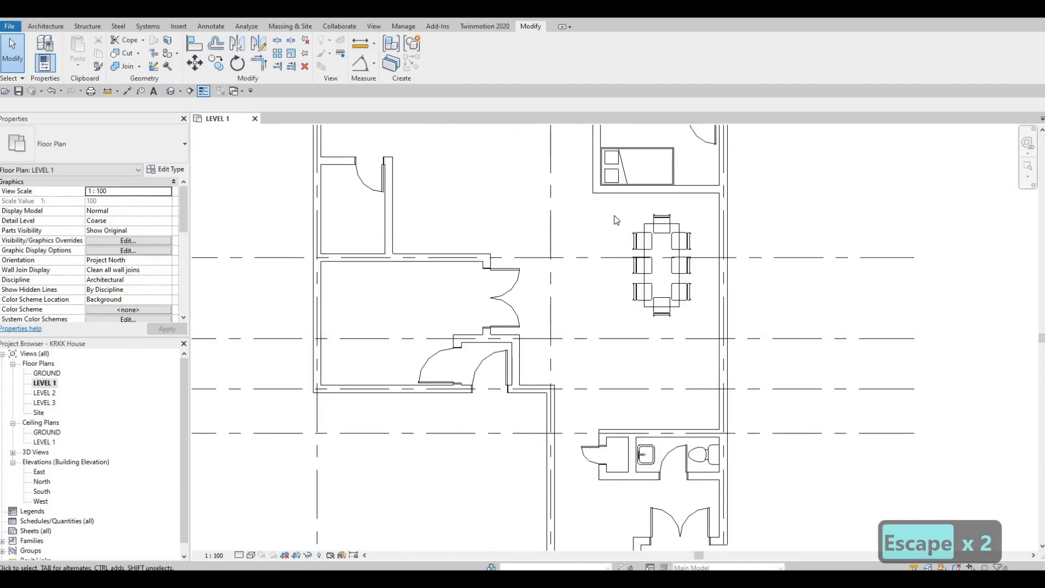
# Nudge the dining table and all eight chairs together six increments left and two increments up in the plan
pyautogui.scroll(2, 613, 214)
pyautogui.moveTo(613, 214); pyautogui.dragTo(733, 365)
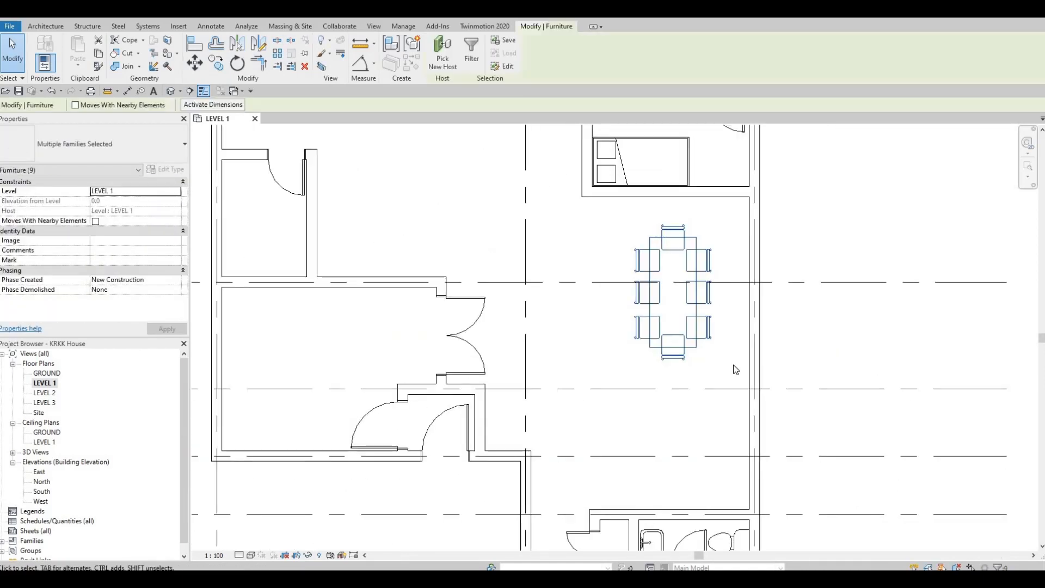
pyautogui.press('Left')
pyautogui.press('Left')
pyautogui.press('Left')
pyautogui.press('Up')
pyautogui.press('Up')
pyautogui.press('Left')
pyautogui.press('Left')
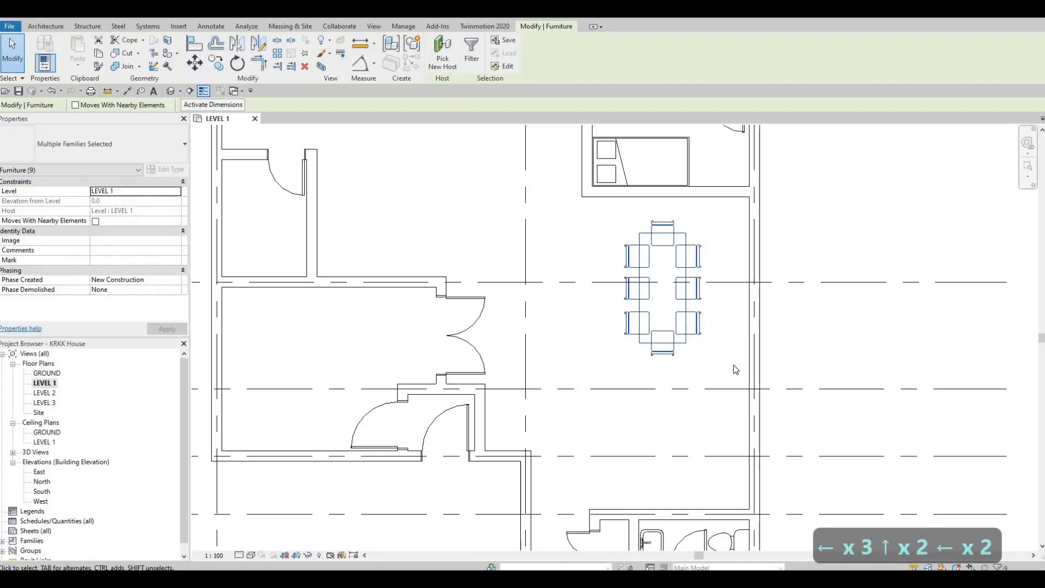
pyautogui.press('Left')
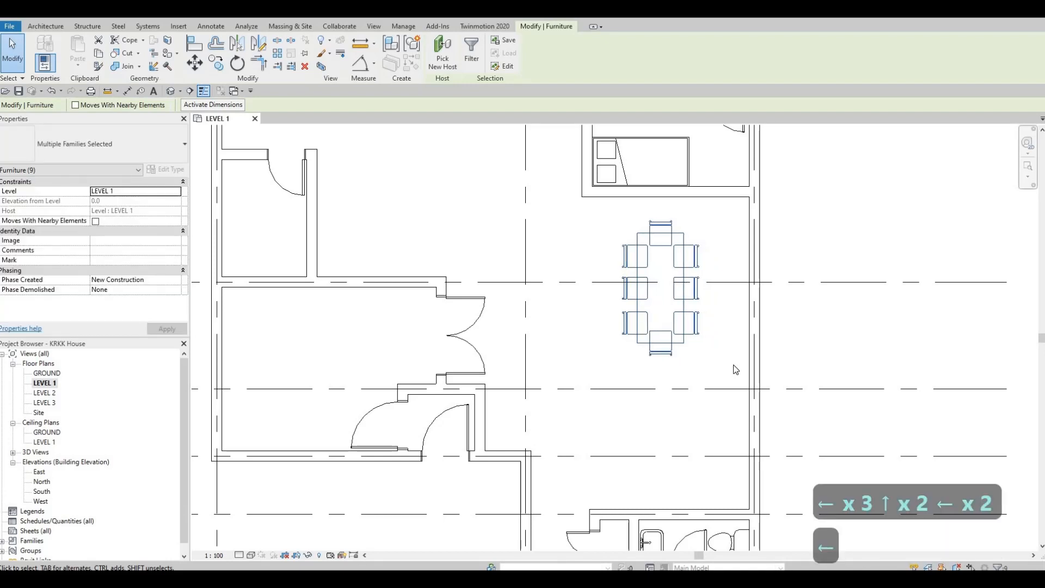
pyautogui.press('Escape')
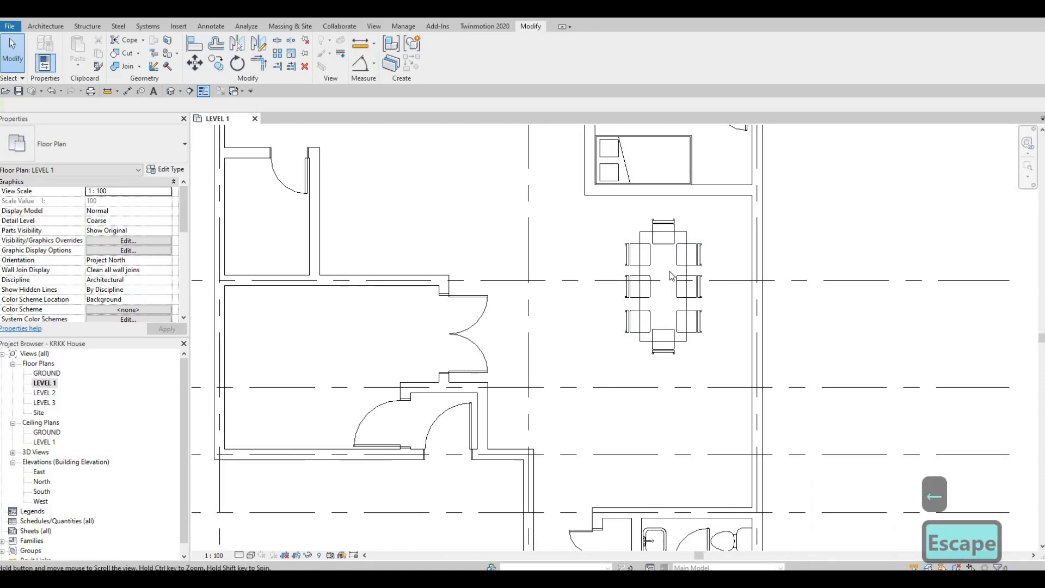
# Examine the furnished LEVEL 1 plan, from the lower entrance and toilet area up to the rooms at grid A
pyautogui.scroll(-2, 661, 321)
pyautogui.moveTo(648, 321); pyautogui.dragTo(659, 258, button='middle')
pyautogui.scroll(-1, 656, 333)
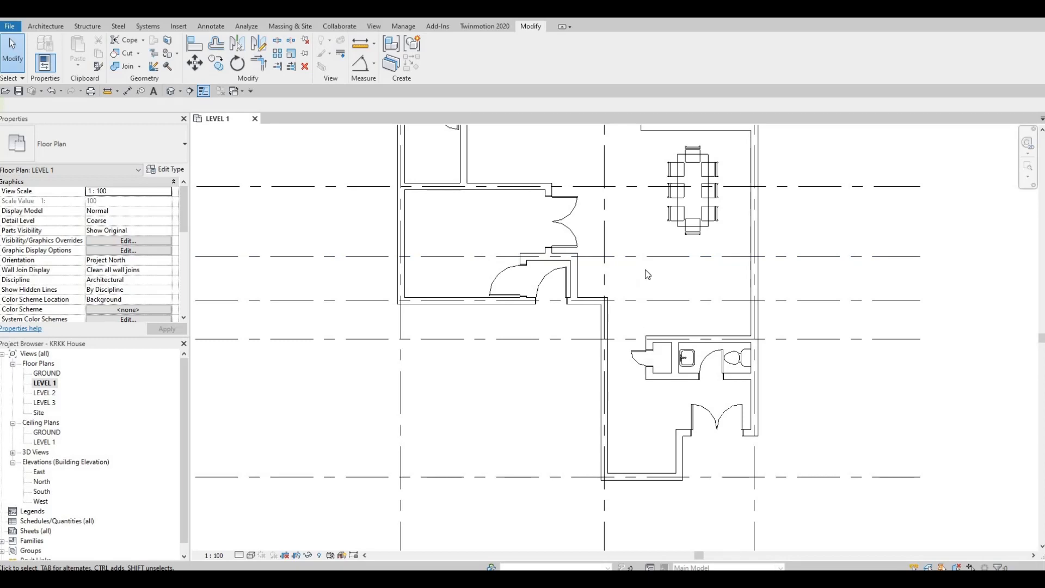
pyautogui.moveTo(599, 247); pyautogui.dragTo(614, 350, button='middle')
pyautogui.moveTo(643, 240); pyautogui.dragTo(659, 363, button='middle')
pyautogui.scroll(-2, 644, 340)
pyautogui.press('Escape')
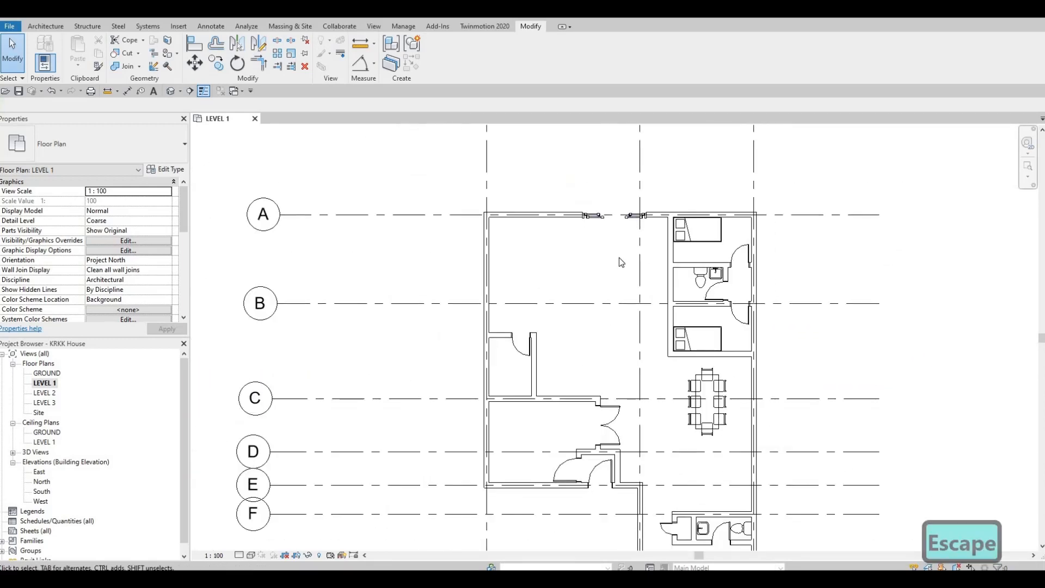
pyautogui.scroll(2, 619, 256)
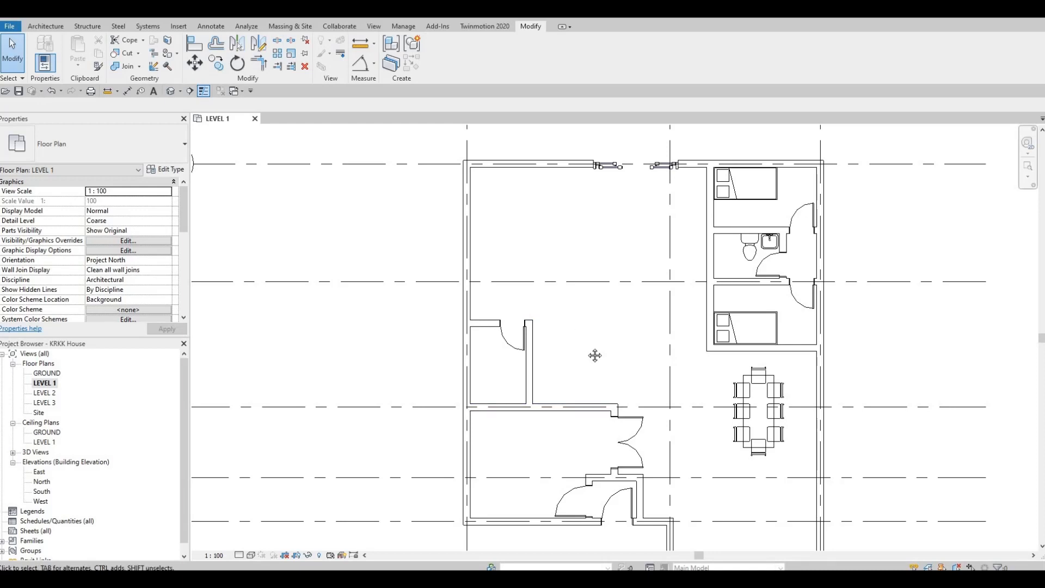
# Draw an L-shaped Thin Lines detail line in the small room above grid C, down from the upper wall and 1250 mm across to the side wall
pyautogui.press('Escape')
pyautogui.moveTo(569, 405); pyautogui.dragTo(580, 322, button='middle')
pyautogui.scroll(-2, 581, 322)
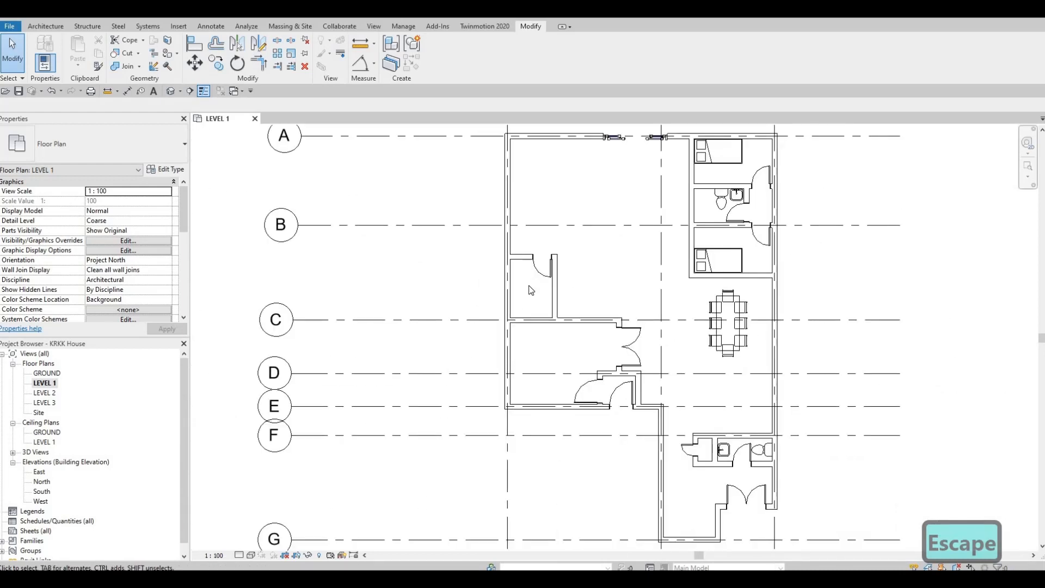
pyautogui.click(206, 27)
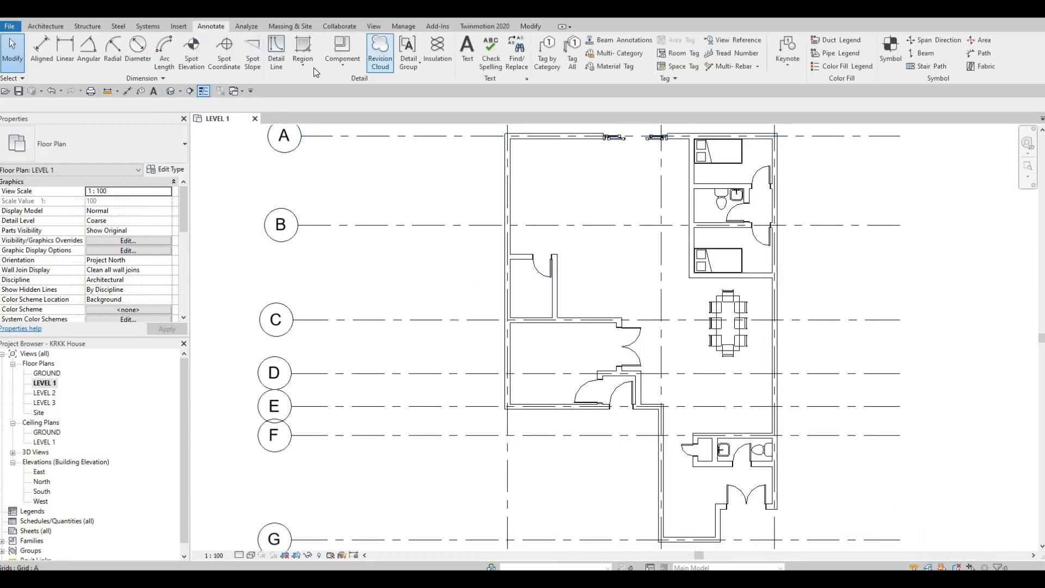
pyautogui.click(277, 60)
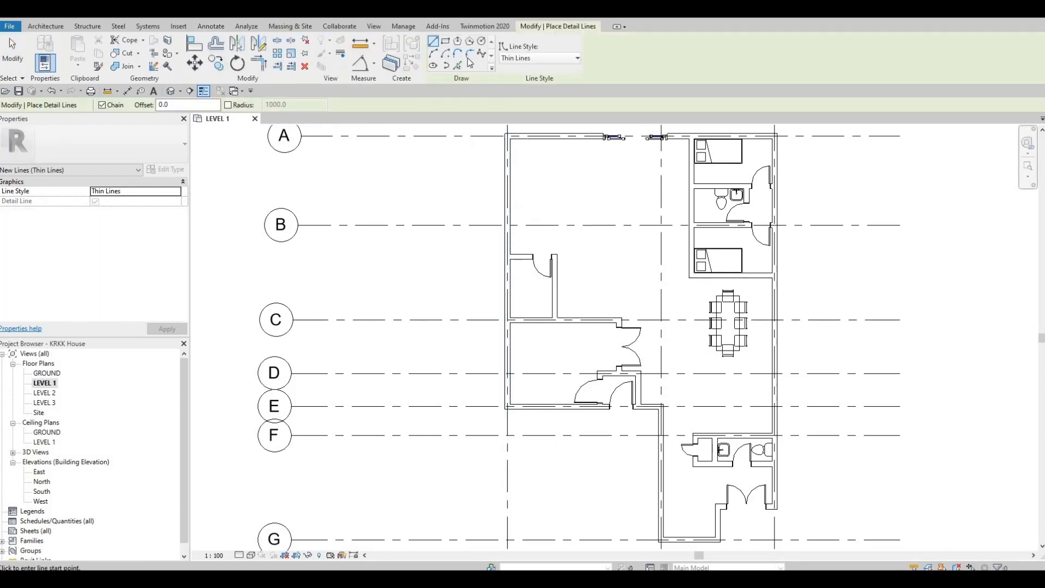
pyautogui.click(521, 60)
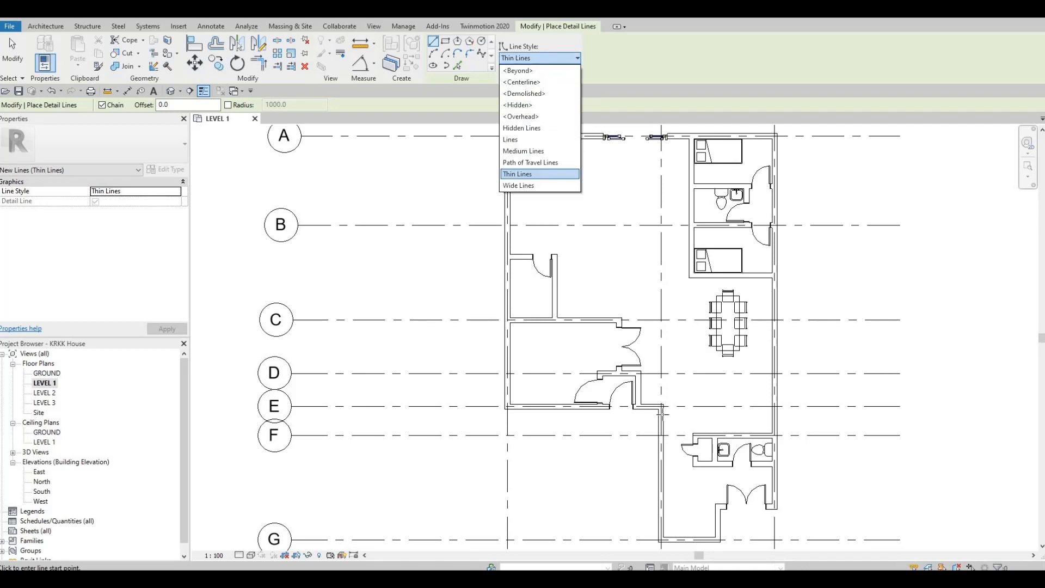
pyautogui.press('Escape')
pyautogui.moveTo(579, 306); pyautogui.dragTo(513, 315, button='middle')
pyautogui.scroll(1, 495, 212)
pyautogui.scroll(3, 478, 236)
pyautogui.click(478, 235)
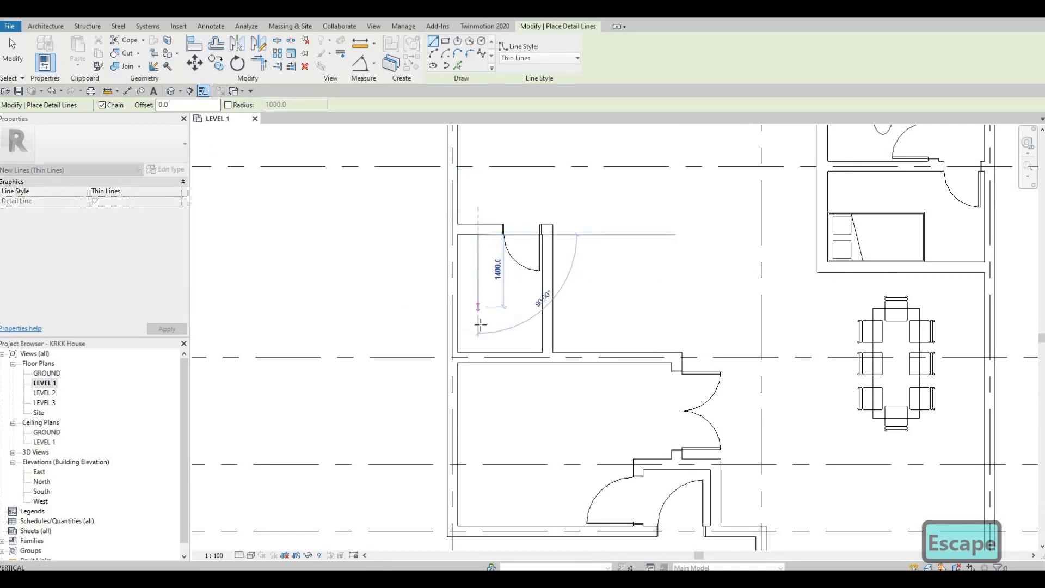
pyautogui.click(478, 327)
pyautogui.click(542, 327)
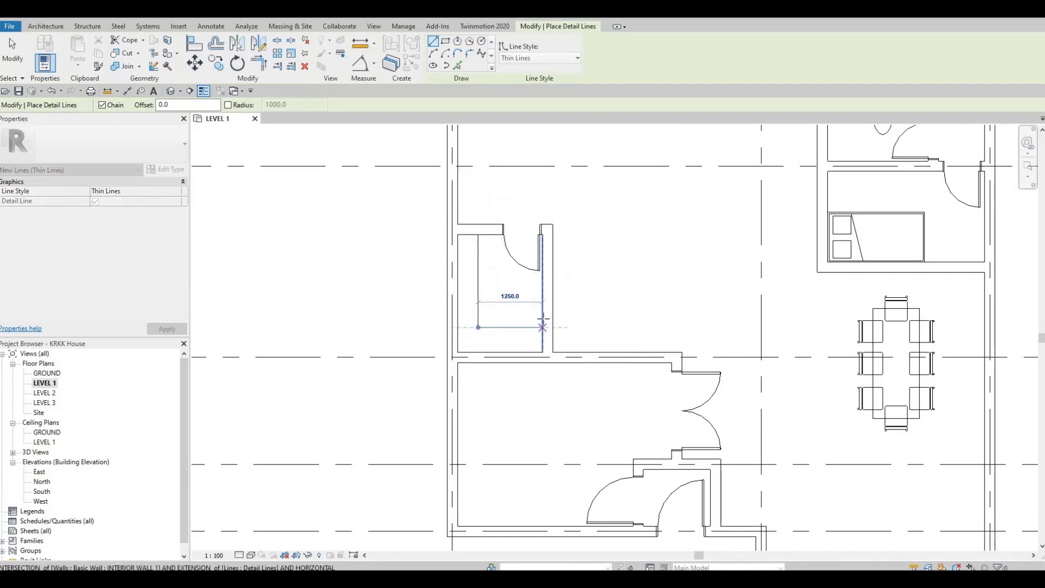
pyautogui.press('Escape')
pyautogui.press('Escape')
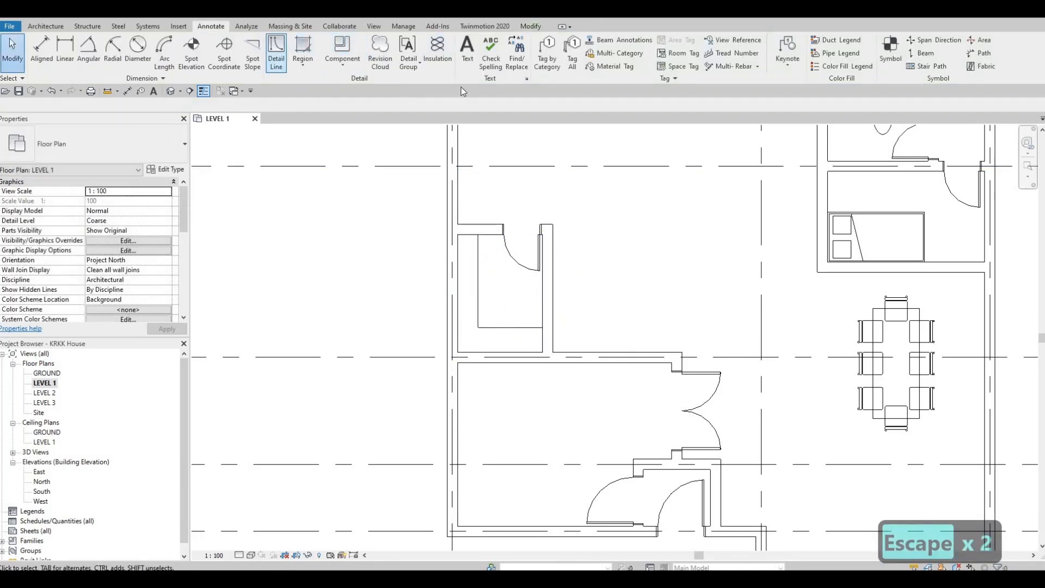
# Draw a parallel L-shaped <Demolished> detail line 100 mm outside the thin shelf line in the small room above grid C
pyautogui.click(510, 58)
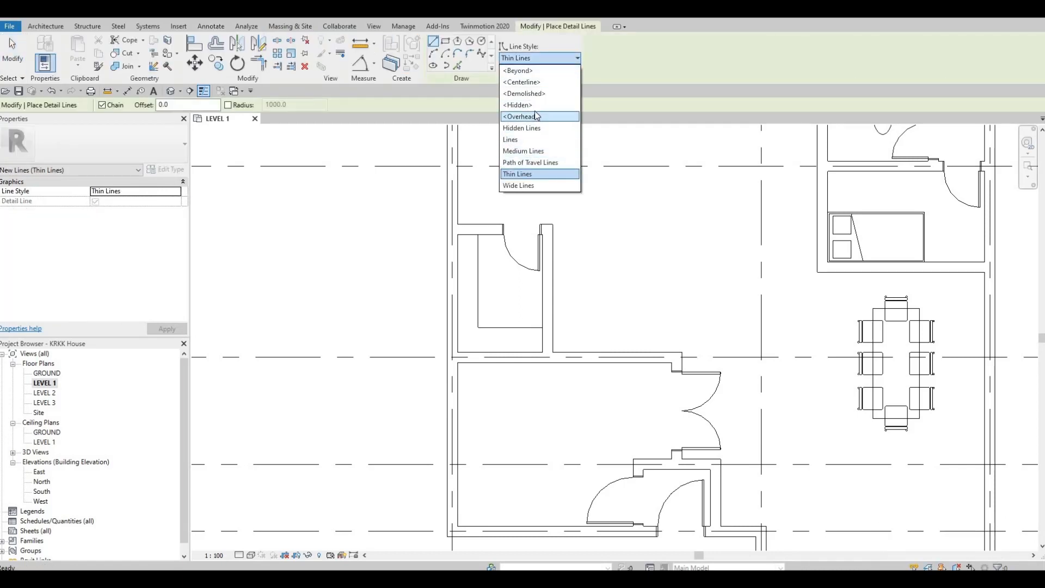
pyautogui.click(524, 93)
pyautogui.scroll(2, 478, 258)
pyautogui.click(470, 224)
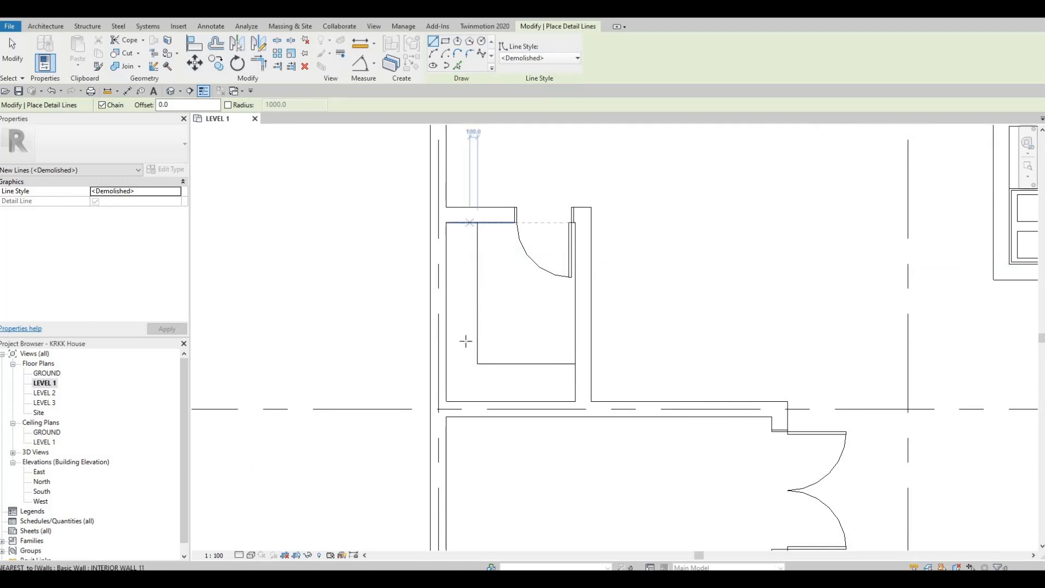
pyautogui.click(469, 371)
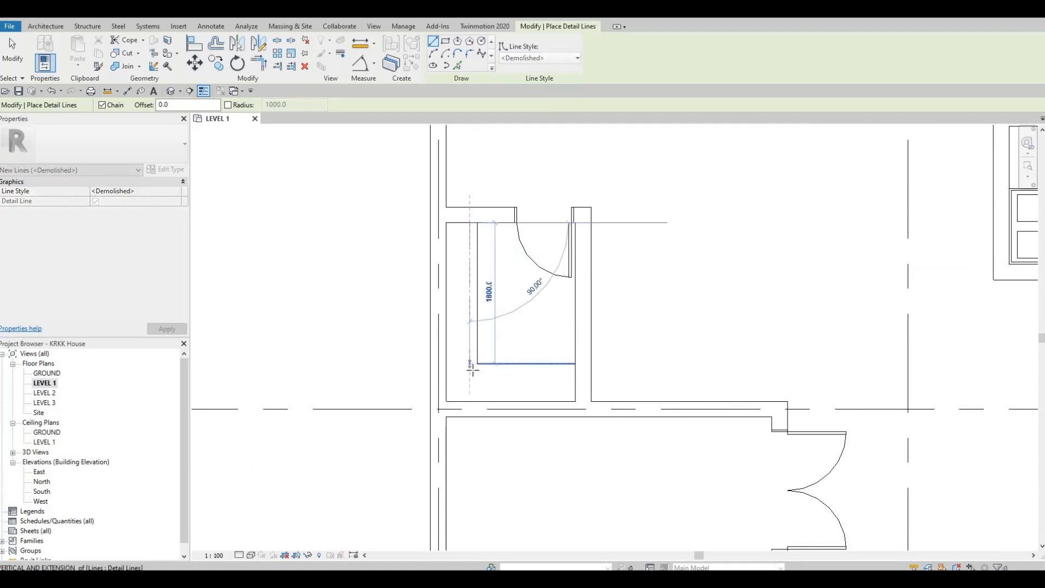
pyautogui.click(574, 371)
pyautogui.press('Escape')
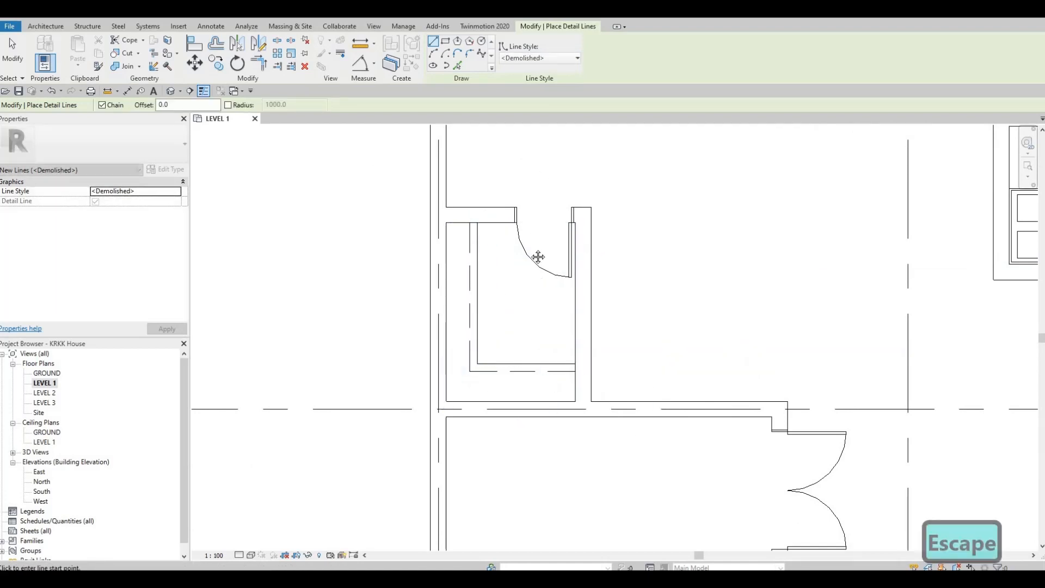
pyautogui.scroll(-2, 539, 256)
pyautogui.scroll(-2, 463, 282)
pyautogui.press('Escape')
pyautogui.press('Escape')
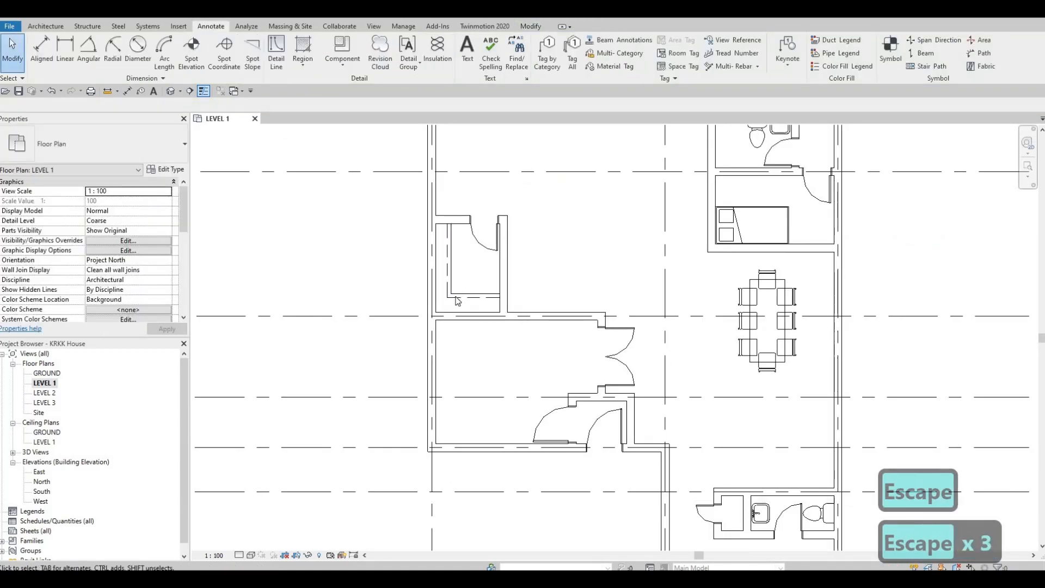
# Draw two closely spaced parallel <Demolished> detail lines from wall to wall across the closet beside the lower toilet room, matching the existing dashed line
pyautogui.click(497, 299)
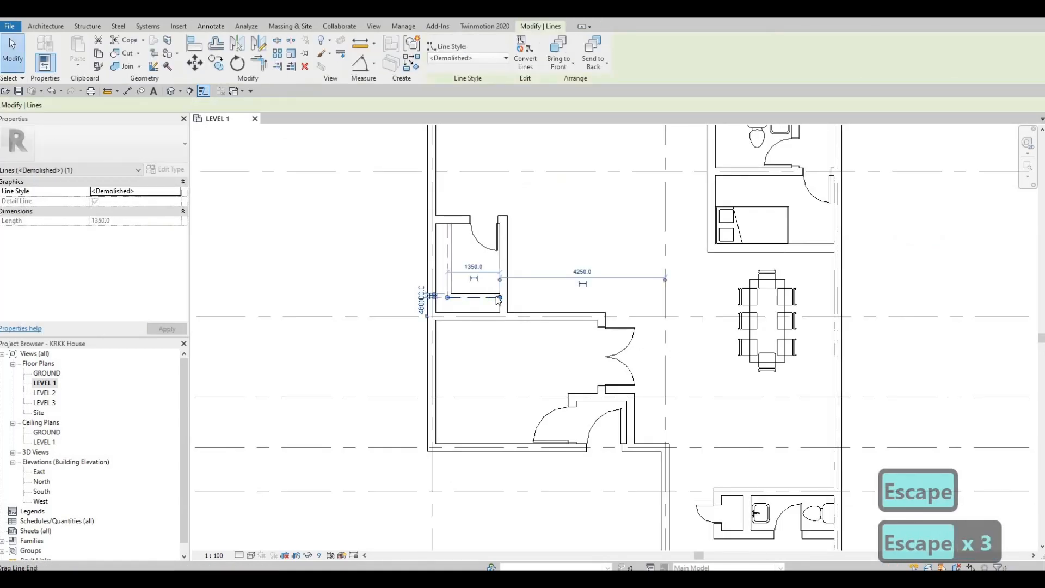
pyautogui.press('c')
pyautogui.press('s')
pyautogui.moveTo(772, 464); pyautogui.dragTo(667, 296, button='middle')
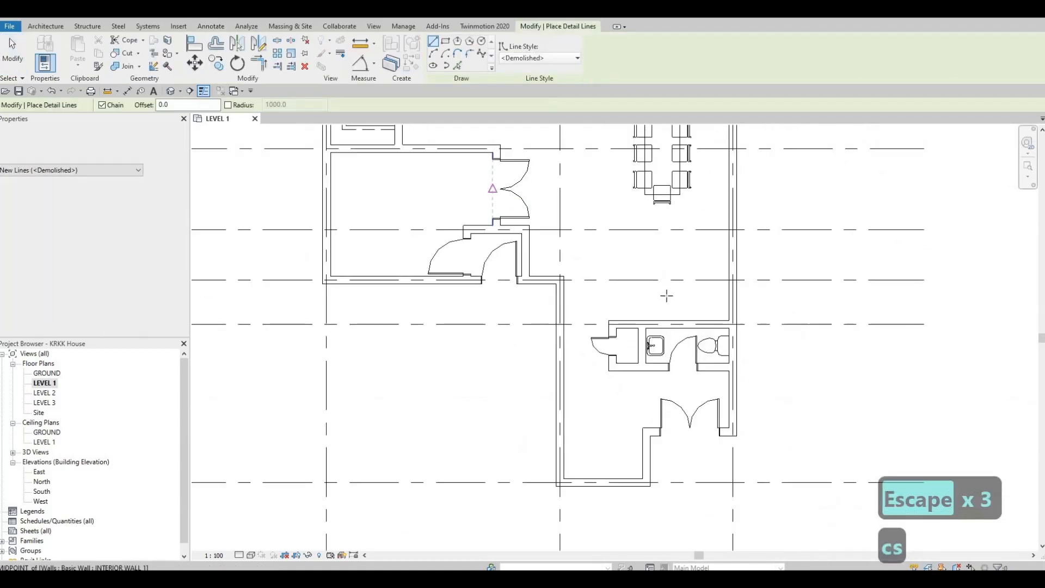
pyautogui.scroll(5, 666, 295)
pyautogui.click(633, 248)
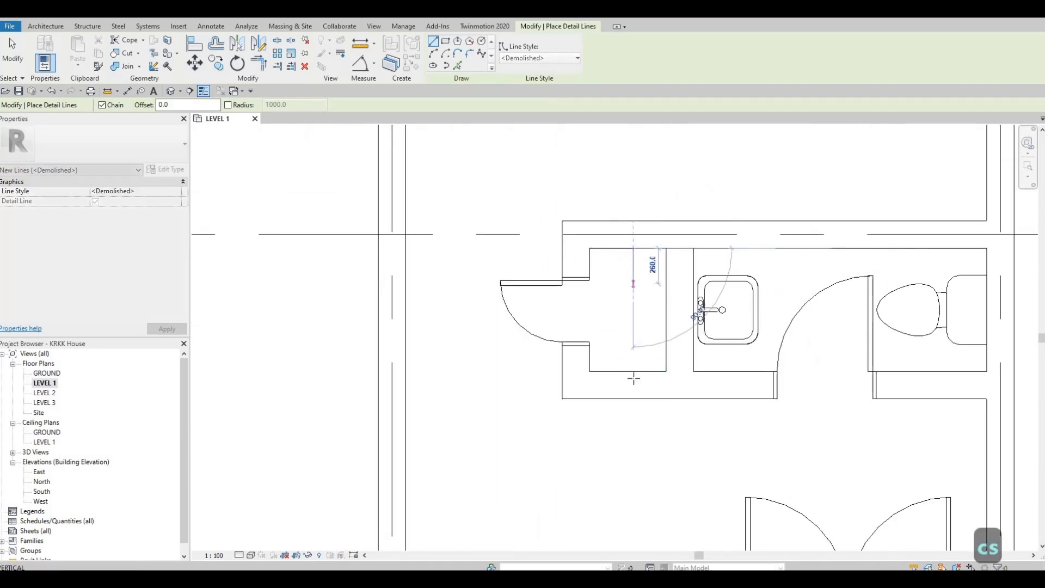
pyautogui.click(633, 371)
pyautogui.press('Escape')
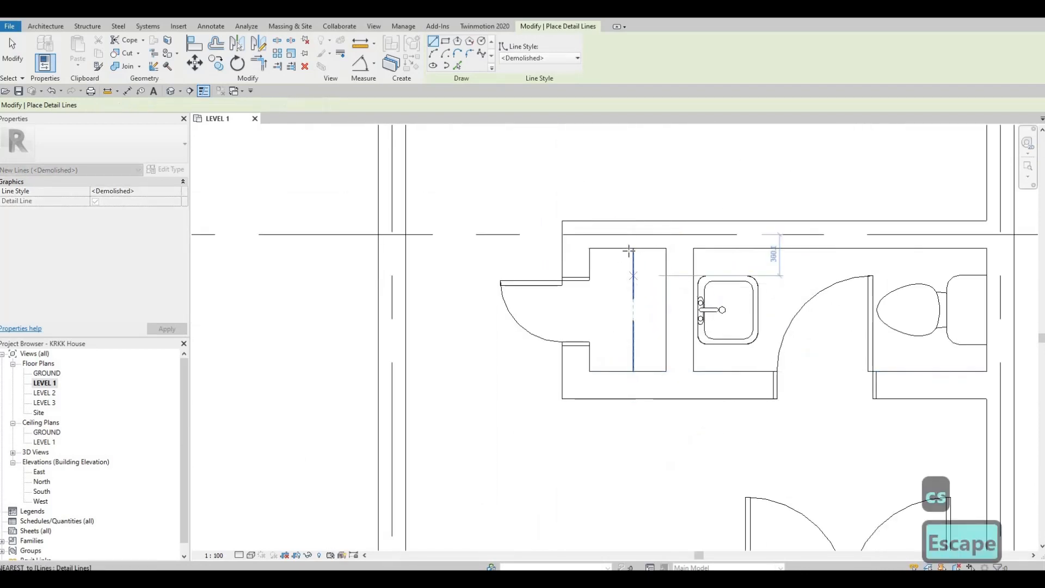
pyautogui.click(629, 248)
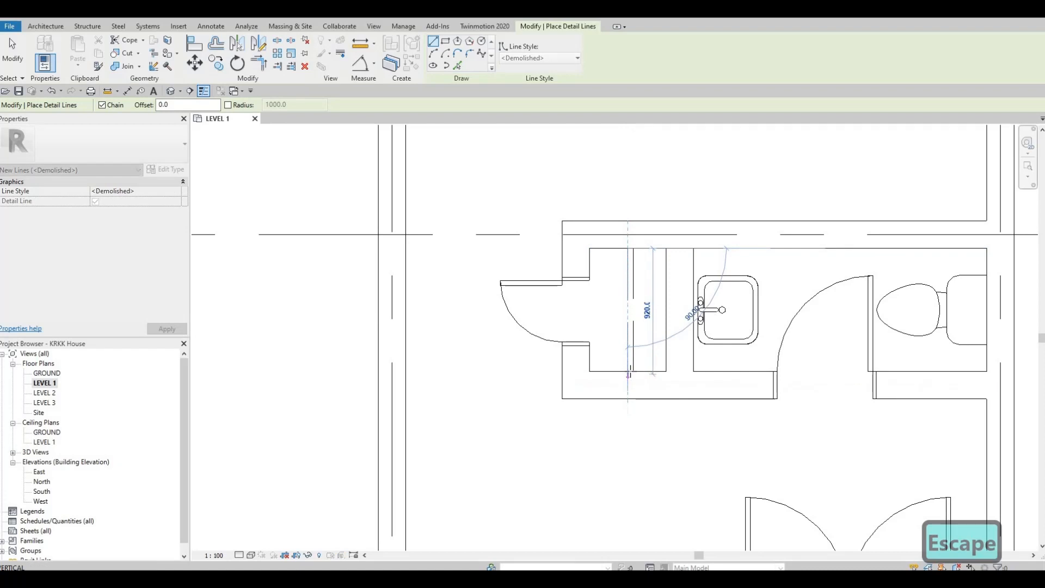
pyautogui.press('Escape')
pyautogui.press('Escape')
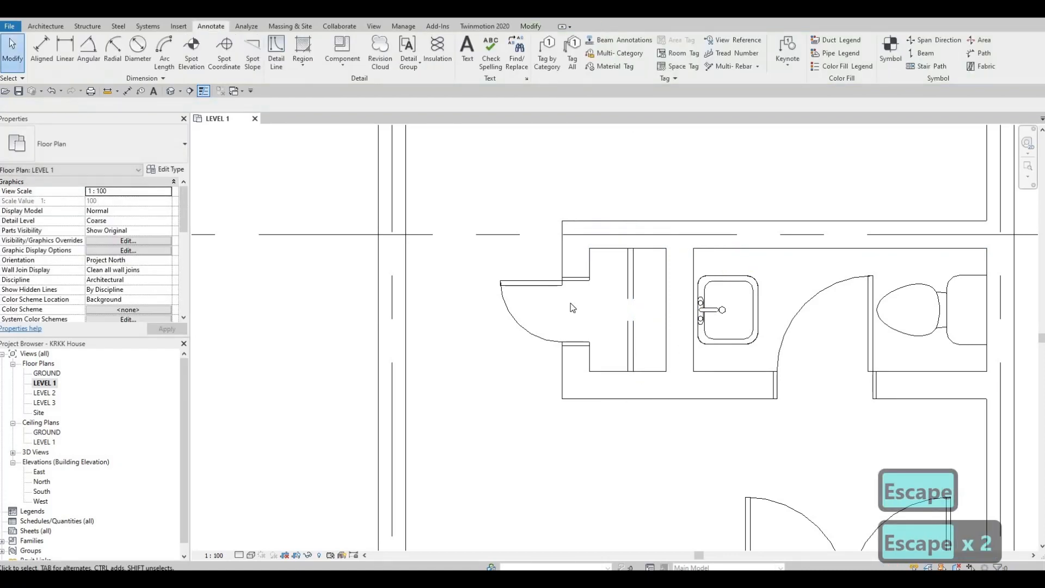
# Draw a 900 mm Thin Lines detail line between the lower toilet room's walls as the sink's counter edge, matching the existing thin line
pyautogui.scroll(-3, 602, 289)
pyautogui.moveTo(541, 248); pyautogui.dragTo(642, 370, button='middle')
pyautogui.scroll(-2, 643, 370)
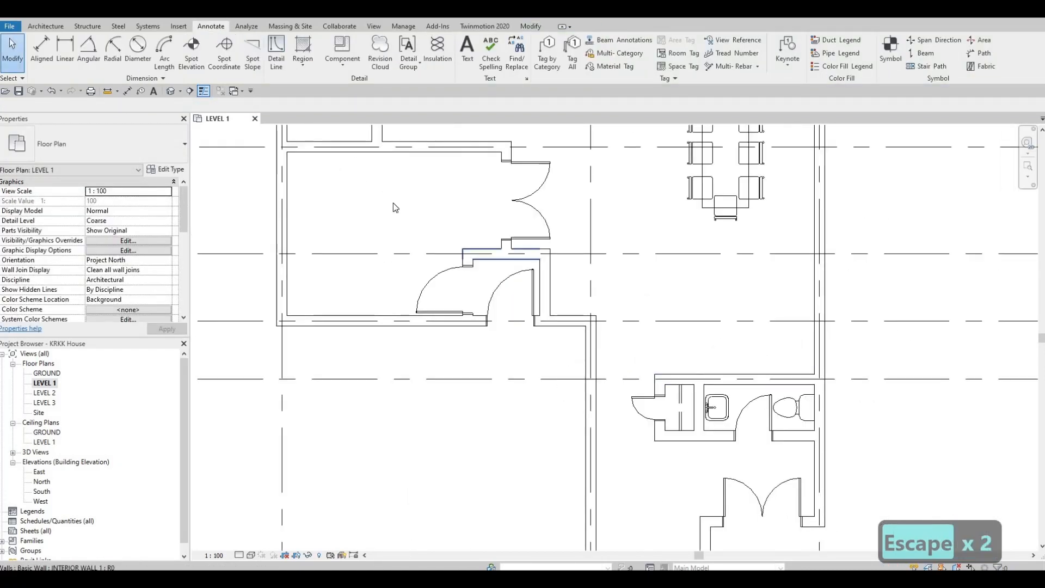
pyautogui.moveTo(393, 203); pyautogui.dragTo(415, 244, button='middle')
pyautogui.press('Escape')
pyautogui.press('Escape')
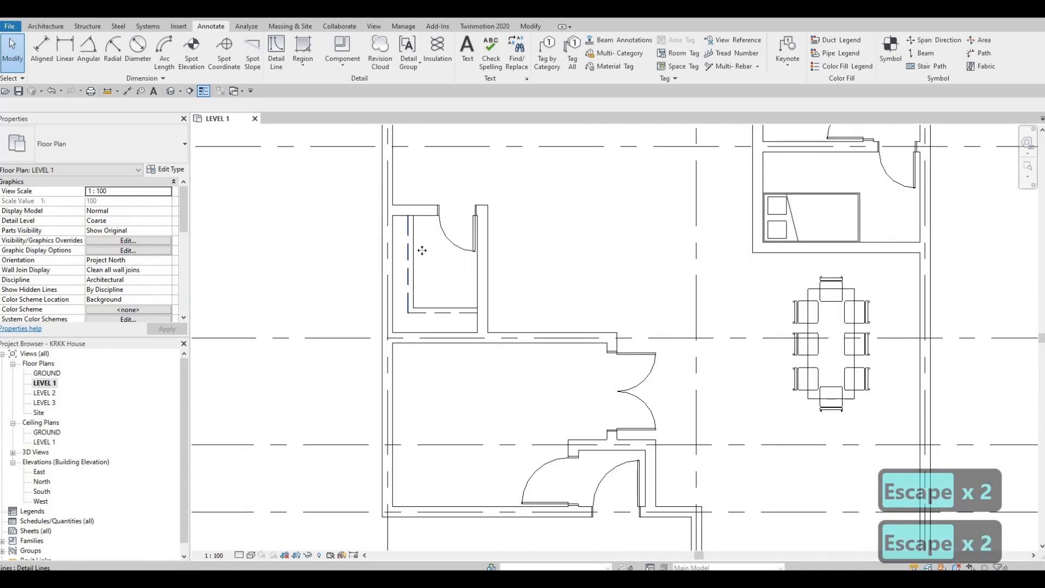
pyautogui.click(454, 274)
pyautogui.press('c')
pyautogui.press('s')
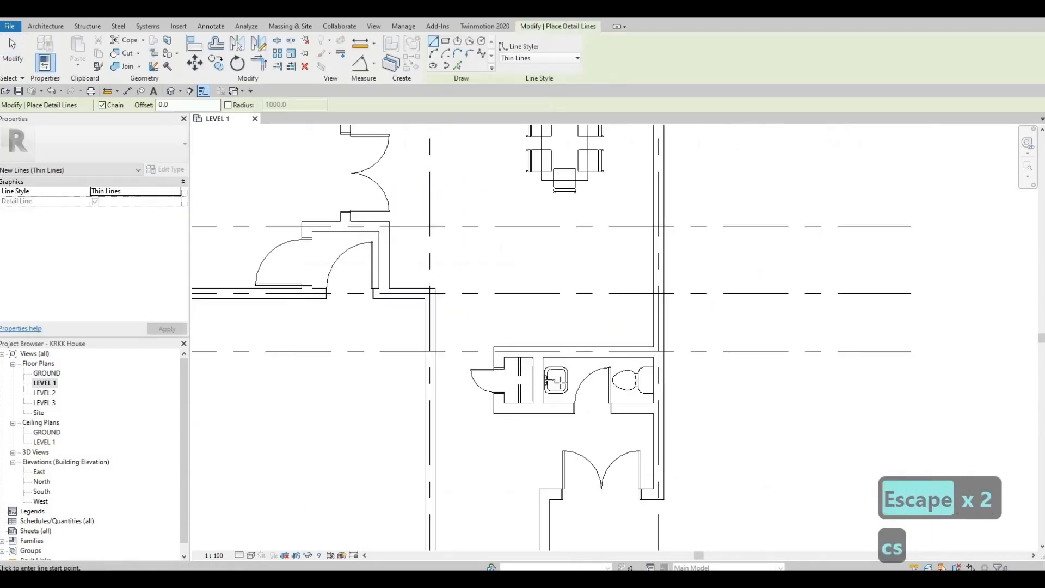
pyautogui.scroll(6, 577, 305)
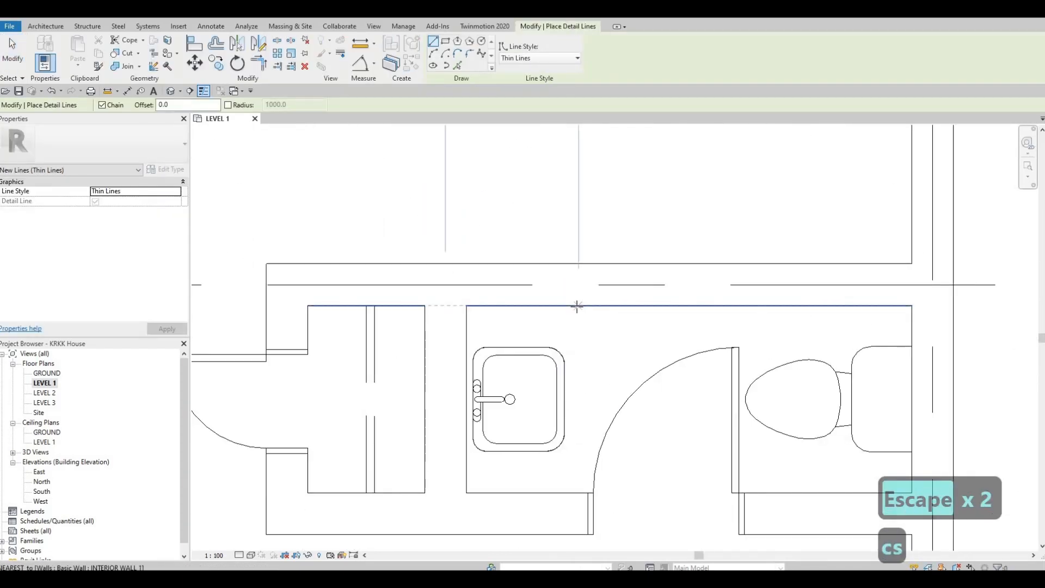
pyautogui.click(578, 305)
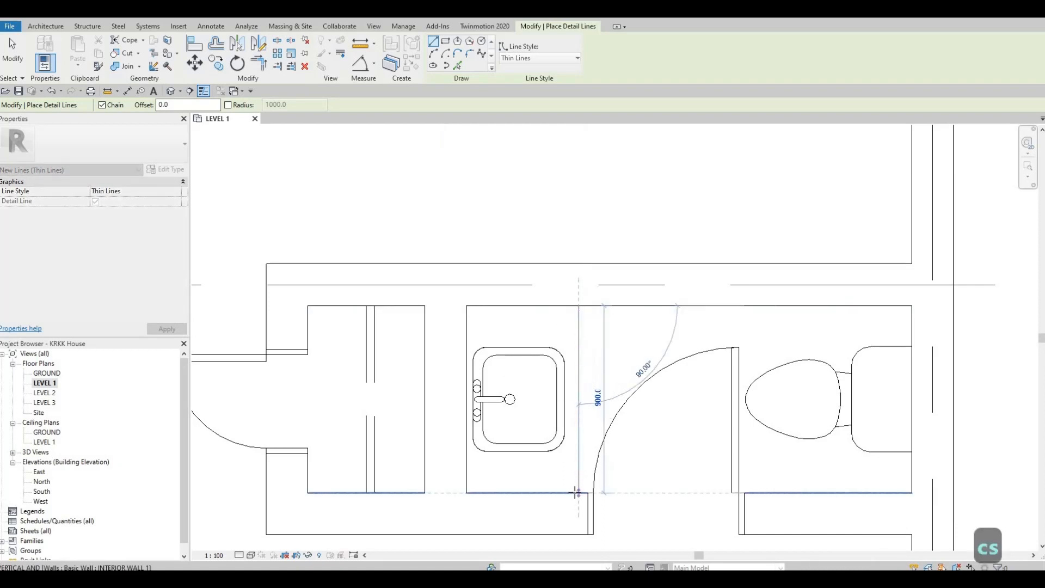
pyautogui.click(578, 492)
pyautogui.press('Escape')
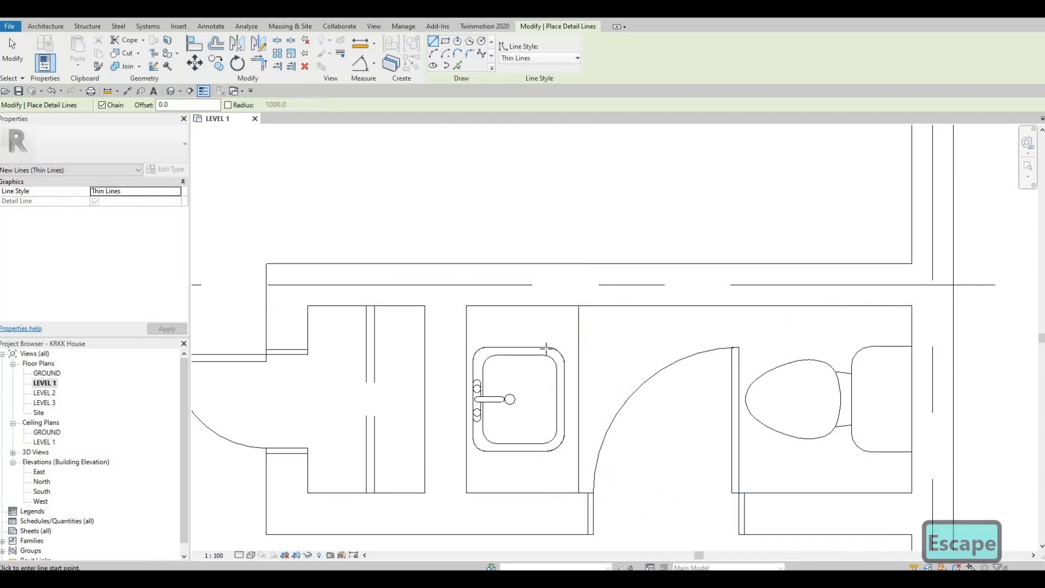
# Draw an L-shaped Thin Lines counter edge, 580 mm wide, around the sink in the bathroom between the two bedrooms
pyautogui.scroll(-6, 546, 348)
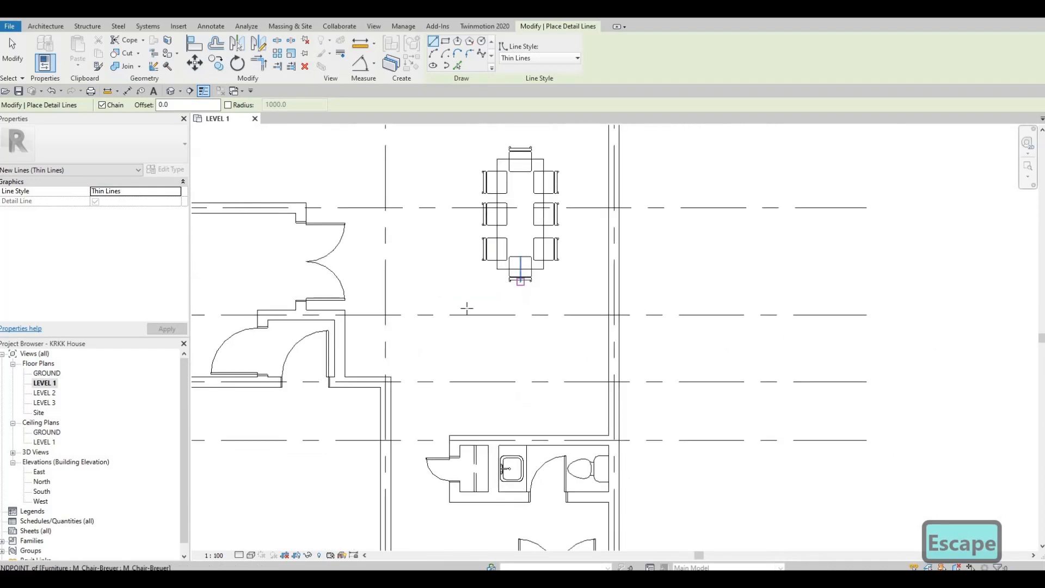
pyautogui.moveTo(490, 185); pyautogui.dragTo(475, 441, button='middle')
pyautogui.moveTo(492, 299); pyautogui.dragTo(492, 352, button='middle')
pyautogui.scroll(4, 512, 240)
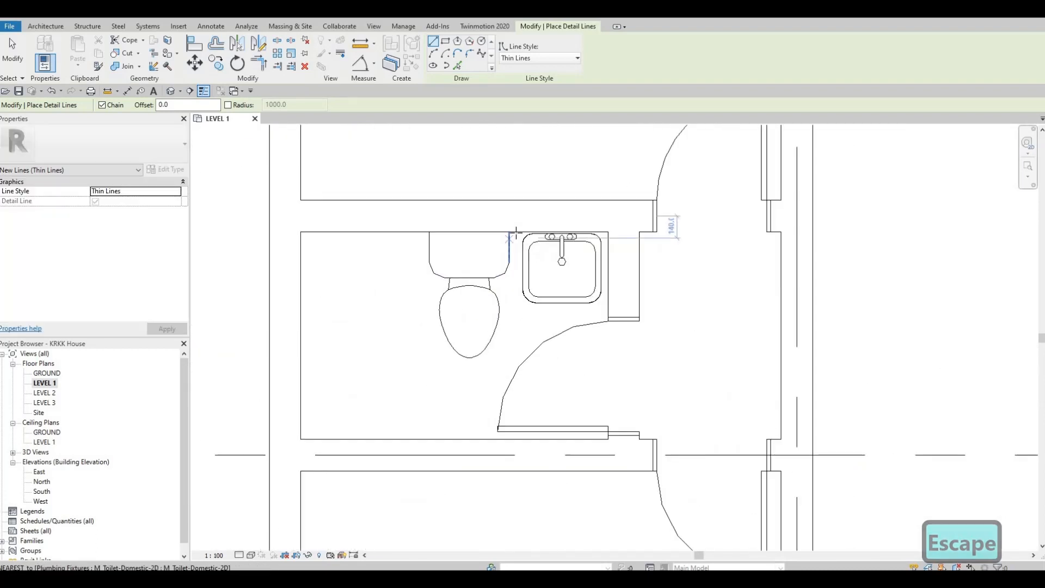
pyautogui.scroll(2, 513, 231)
pyautogui.click(516, 232)
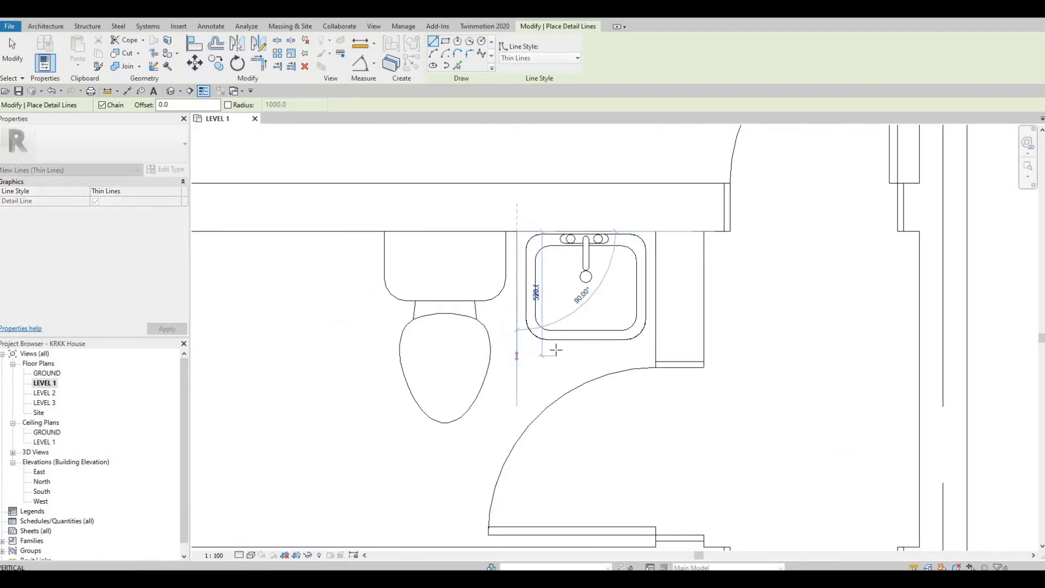
pyautogui.click(655, 351)
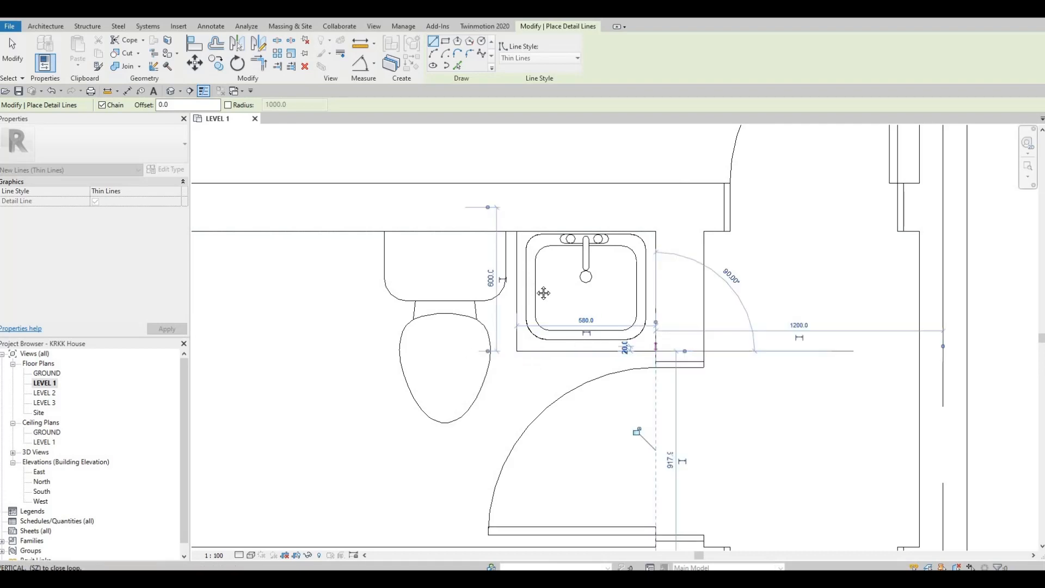
pyautogui.press('Escape')
pyautogui.press('Escape')
pyautogui.scroll(-4, 615, 272)
pyautogui.press('Escape')
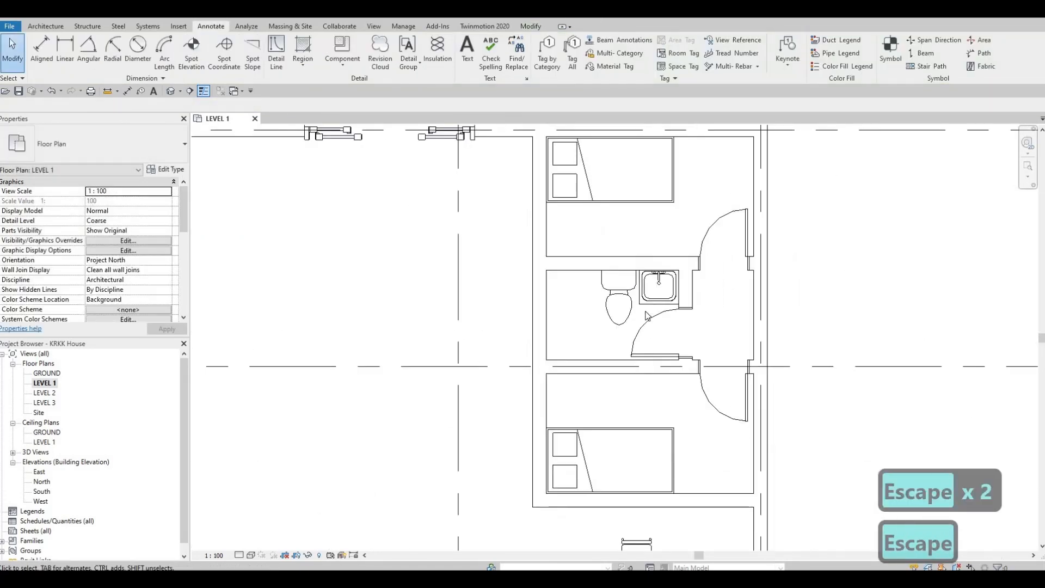
pyautogui.scroll(3, 657, 346)
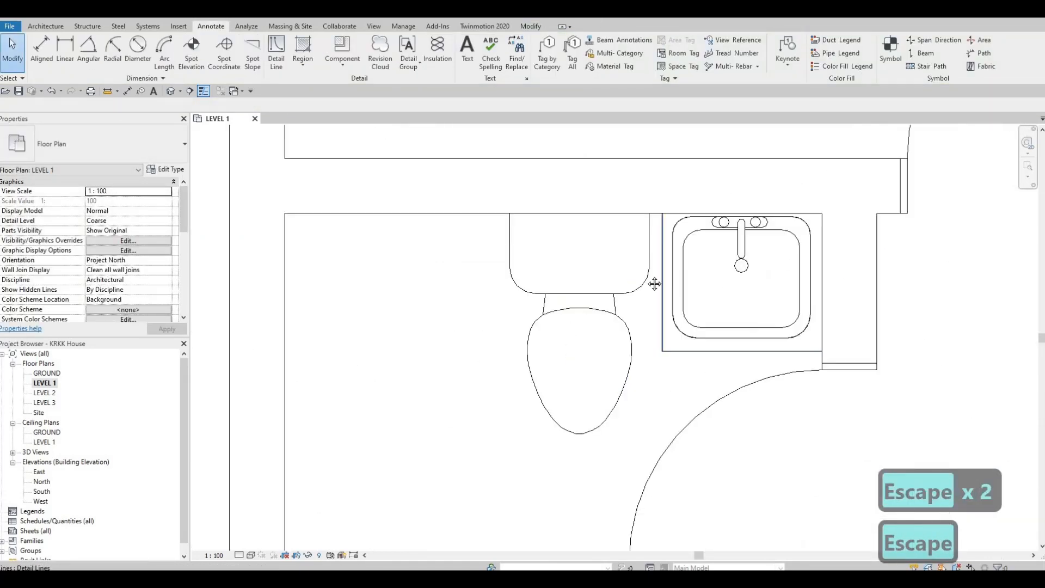
pyautogui.scroll(-4, 589, 325)
pyautogui.scroll(-3, 586, 324)
pyautogui.press('Escape')
pyautogui.press('Escape')
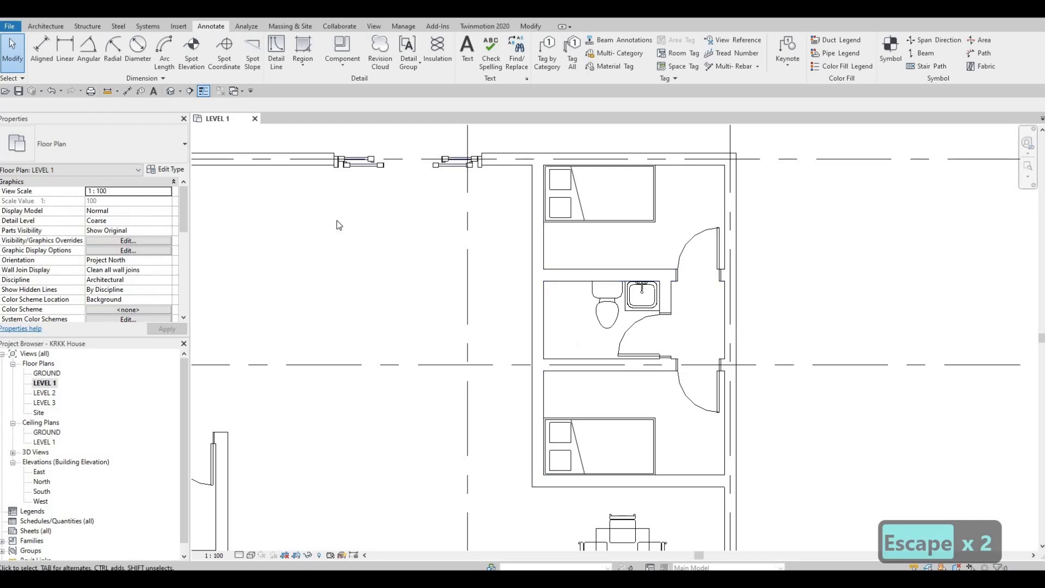
# Load the M_Shower Stall-2D family from the Plumbing library's Architectural fixtures, Showers folder
pyautogui.click(179, 26)
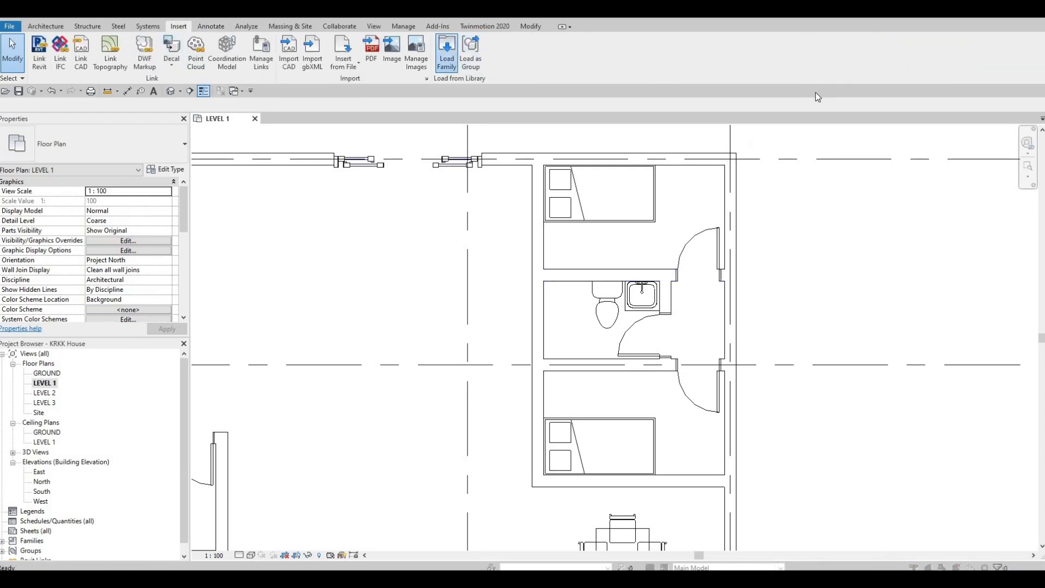
pyautogui.click(849, 90)
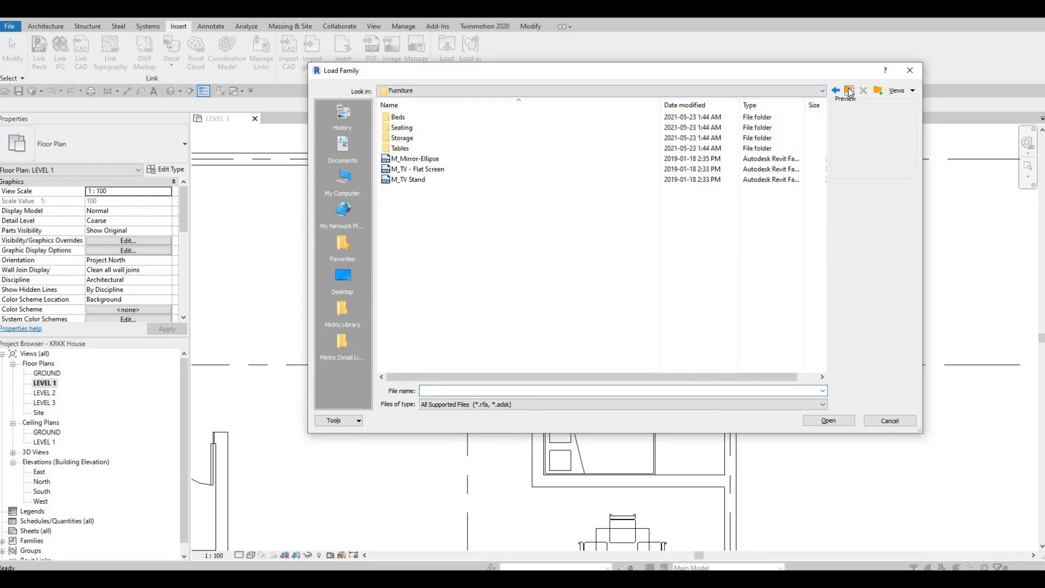
pyautogui.click(849, 91)
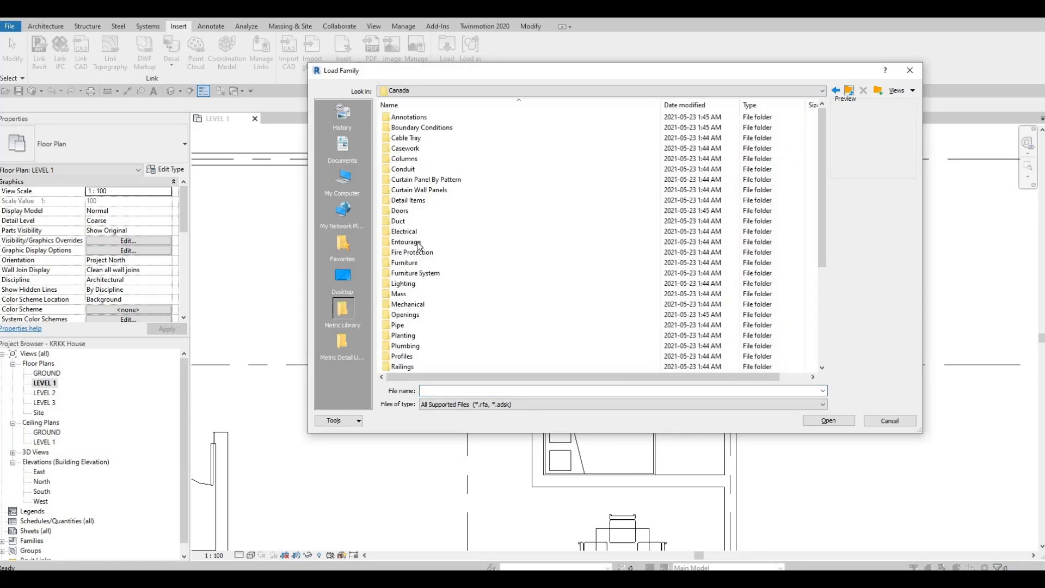
pyautogui.scroll(-1, 430, 272)
pyautogui.doubleClick(414, 314)
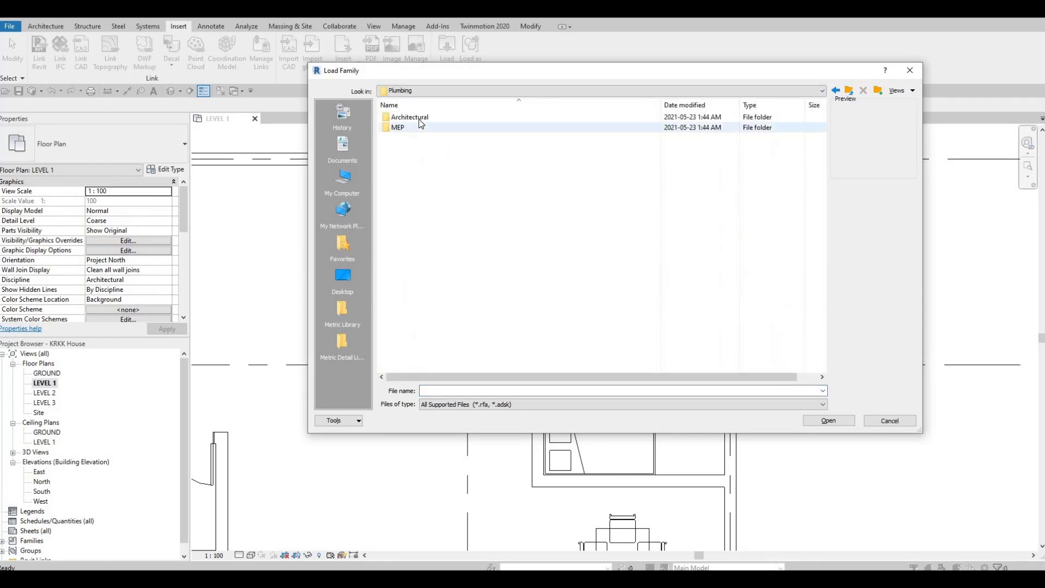
pyautogui.doubleClick(415, 118)
pyautogui.doubleClick(406, 127)
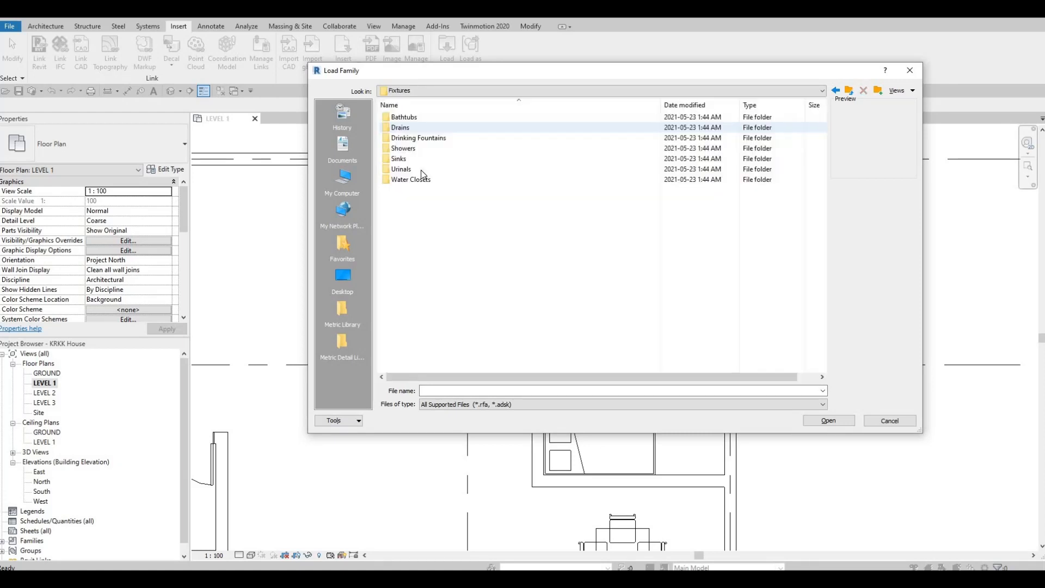
pyautogui.doubleClick(407, 148)
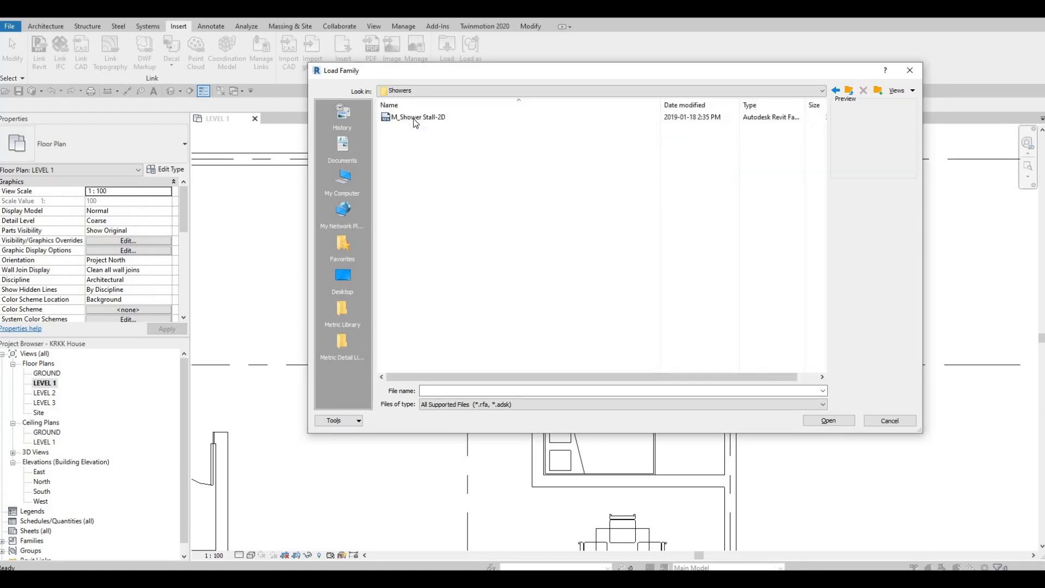
pyautogui.click(414, 118)
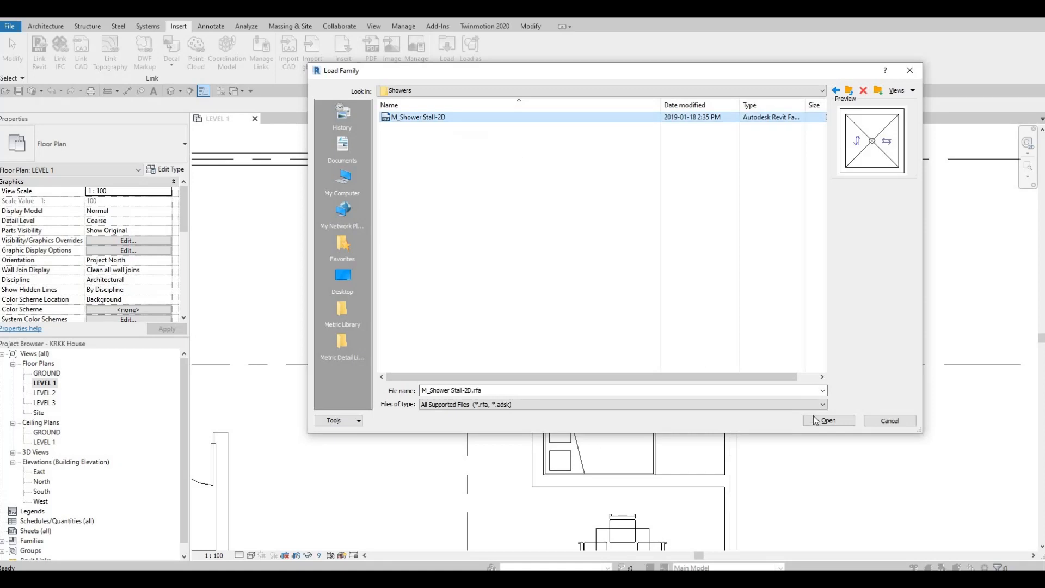
pyautogui.click(817, 420)
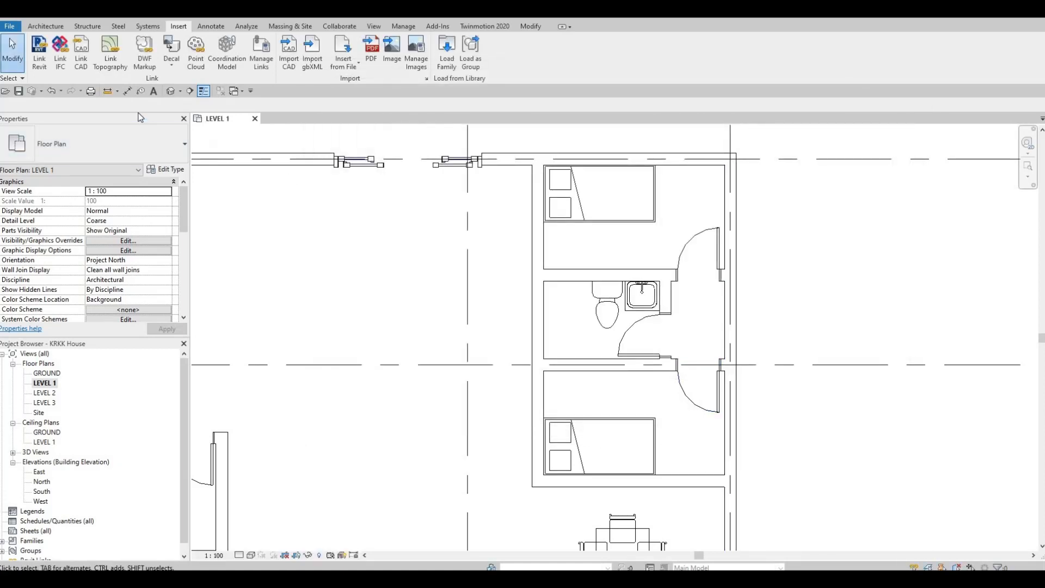
# Add an aligned dimension between the inner faces of the two parallel walls separating the small bathroom from the bedrooms
pyautogui.click(44, 27)
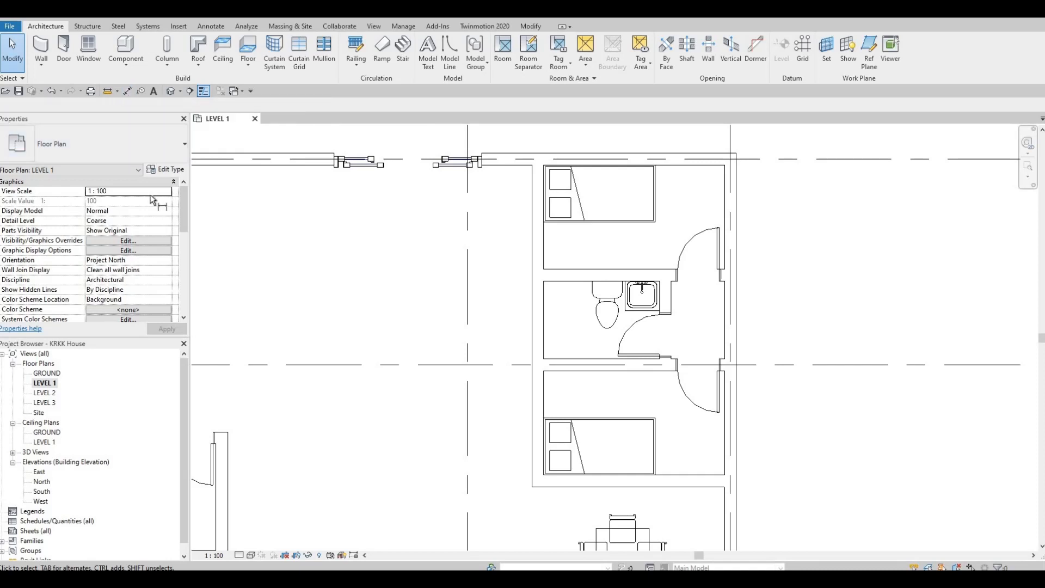
pyautogui.press('d')
pyautogui.press('i')
pyautogui.scroll(1, 555, 304)
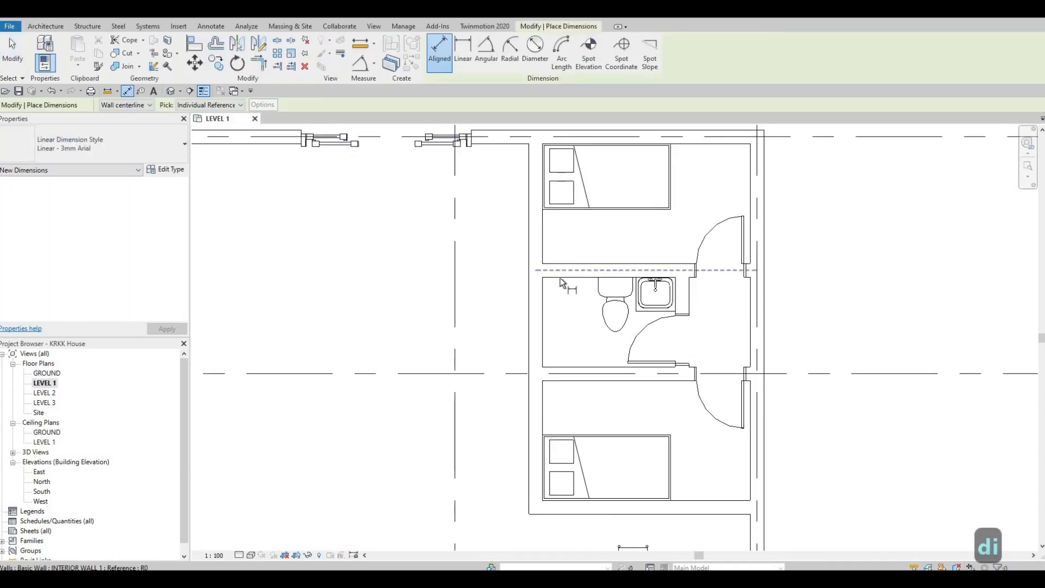
pyautogui.press('Tab')
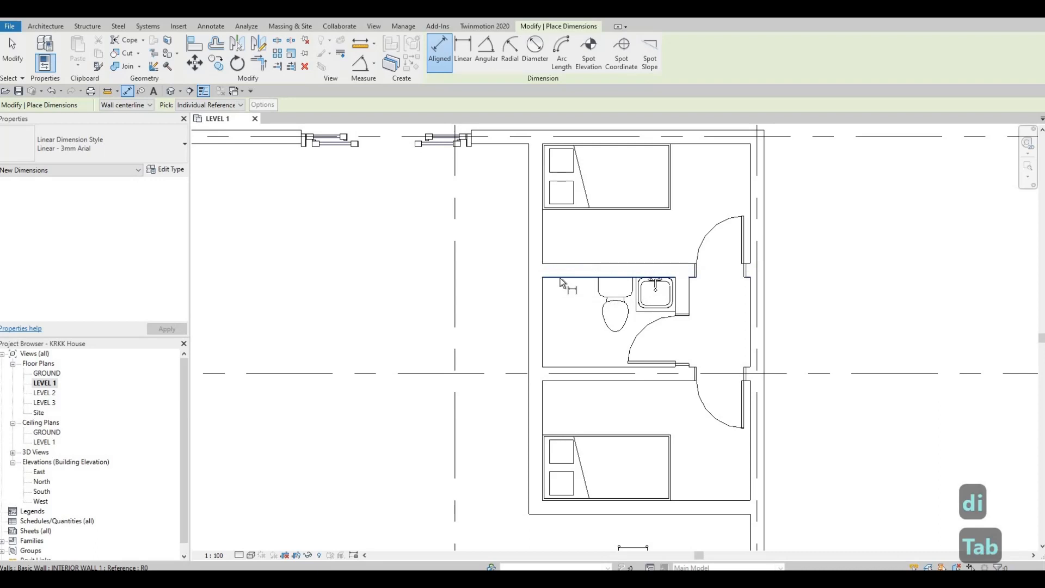
pyautogui.click(564, 360)
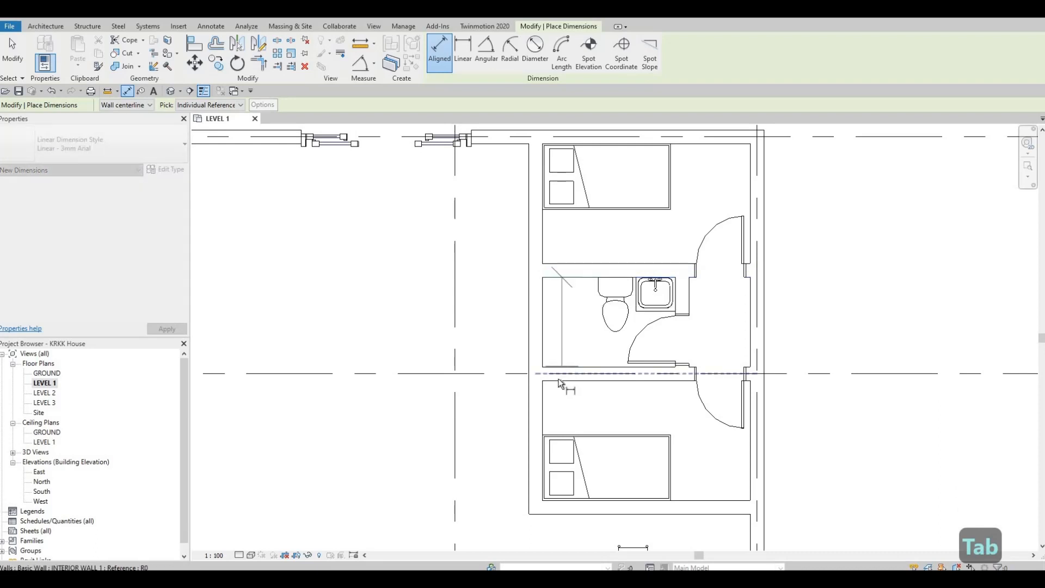
pyautogui.scroll(3, 560, 383)
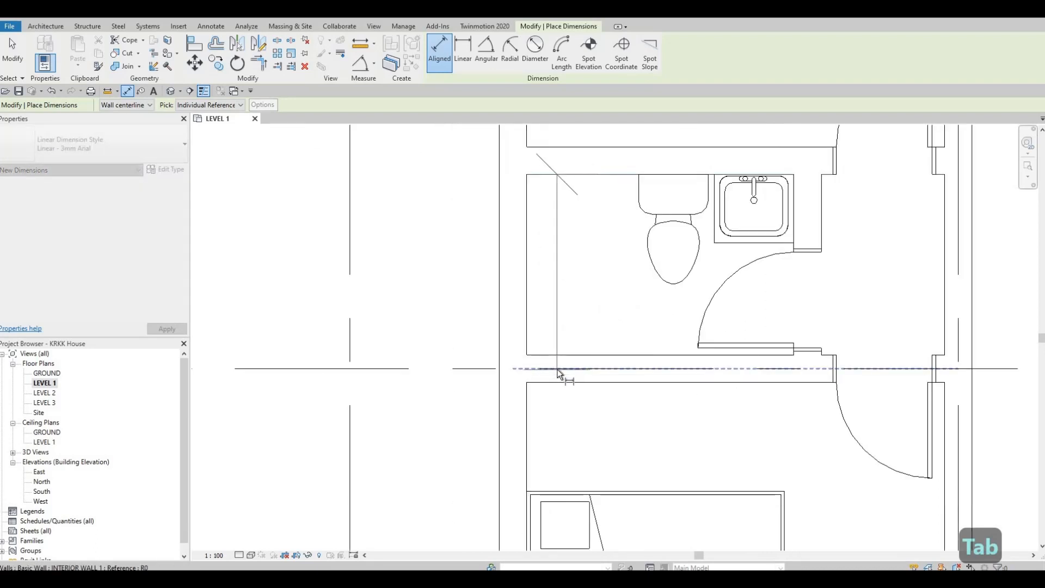
pyautogui.press('Tab')
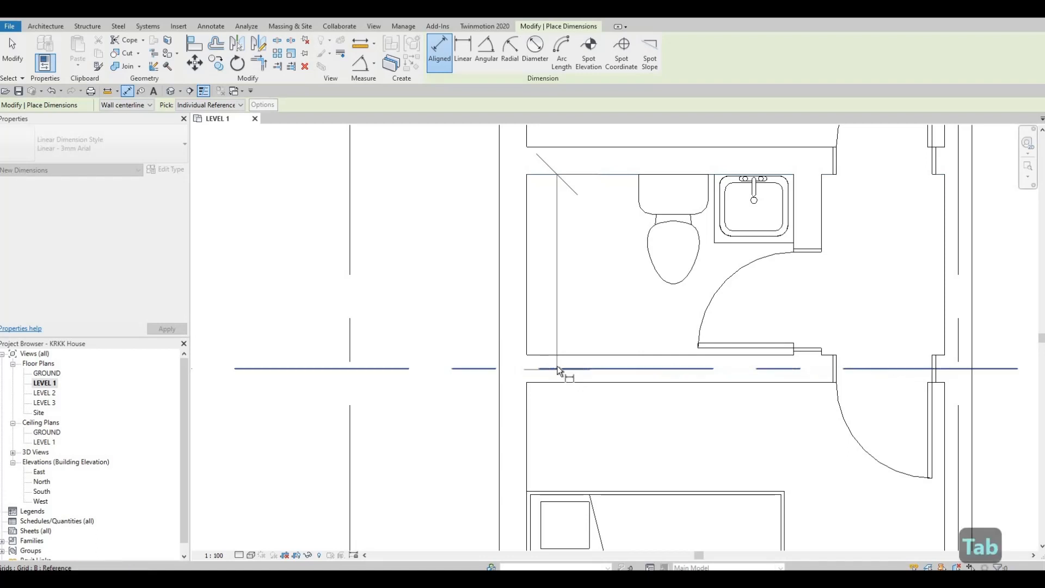
pyautogui.press('Tab')
pyautogui.press('Tab')
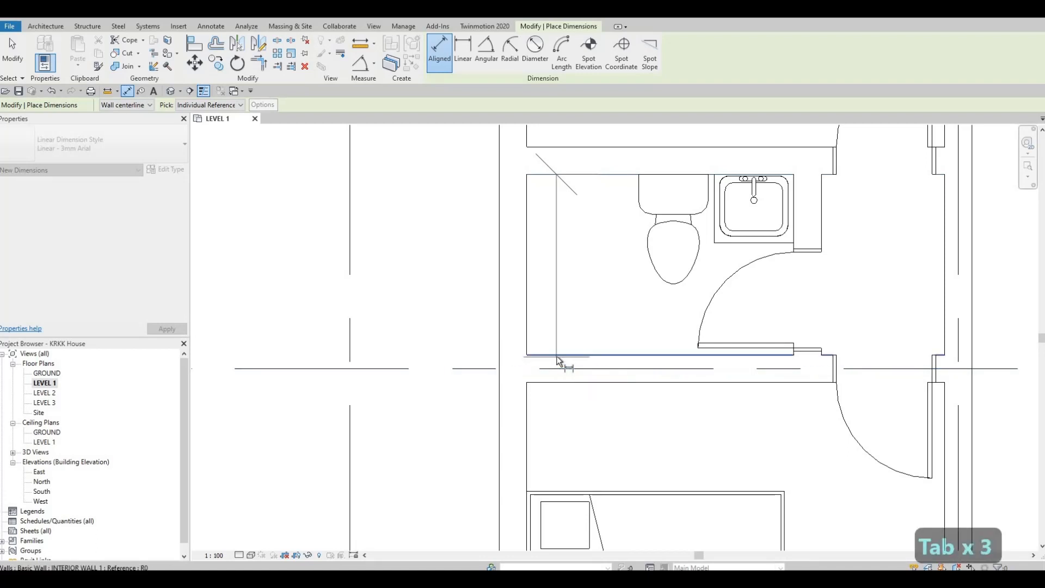
pyautogui.click(557, 360)
pyautogui.scroll(-2, 440, 345)
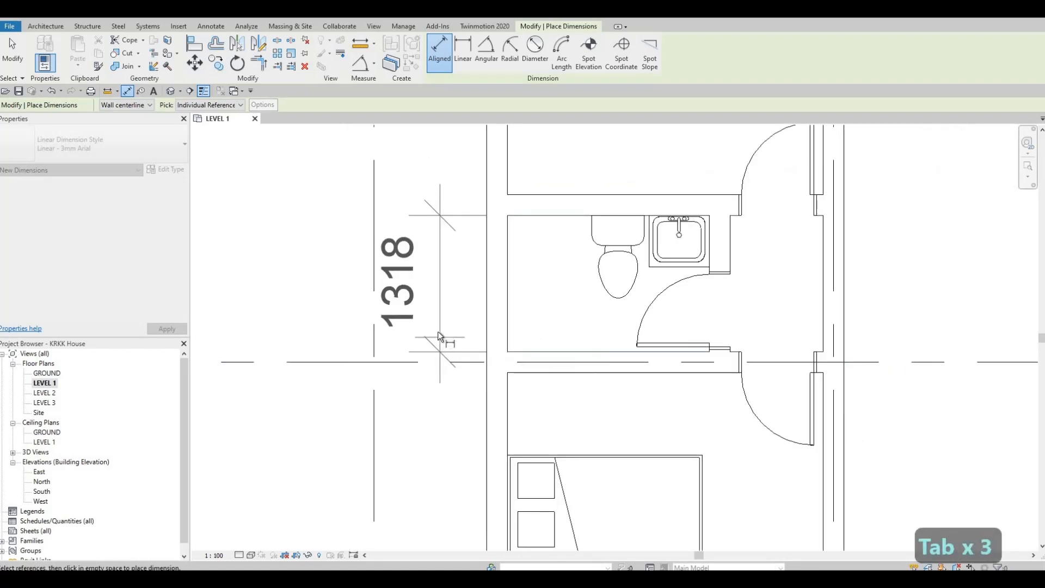
pyautogui.click(439, 337)
# Add an aligned dimension from the inner face of the bathroom's left wall to the near edge of the toilet tank
pyautogui.press('Tab')
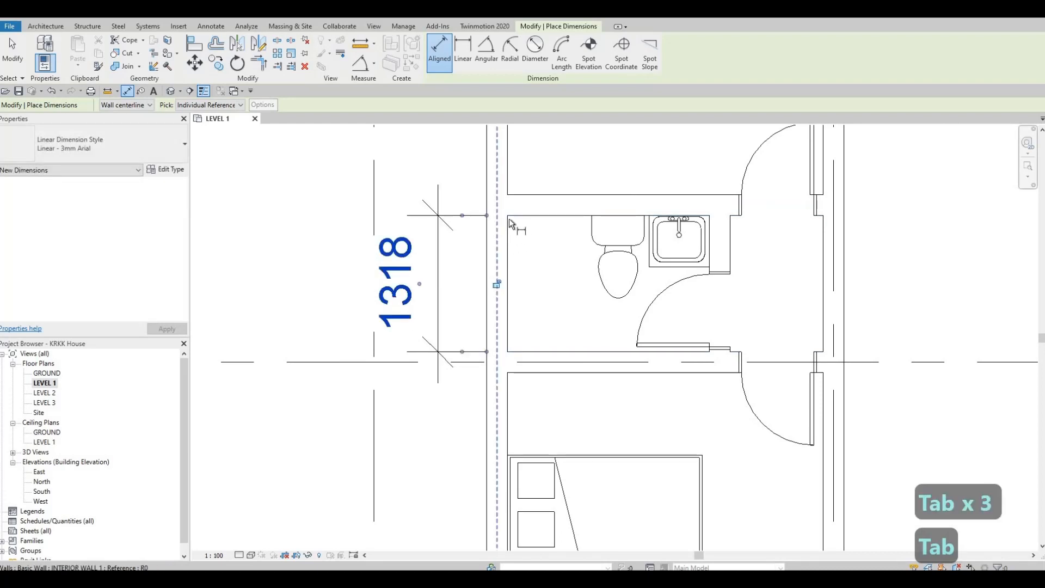
pyautogui.press('Tab')
pyautogui.press('Tab')
pyautogui.click(508, 221)
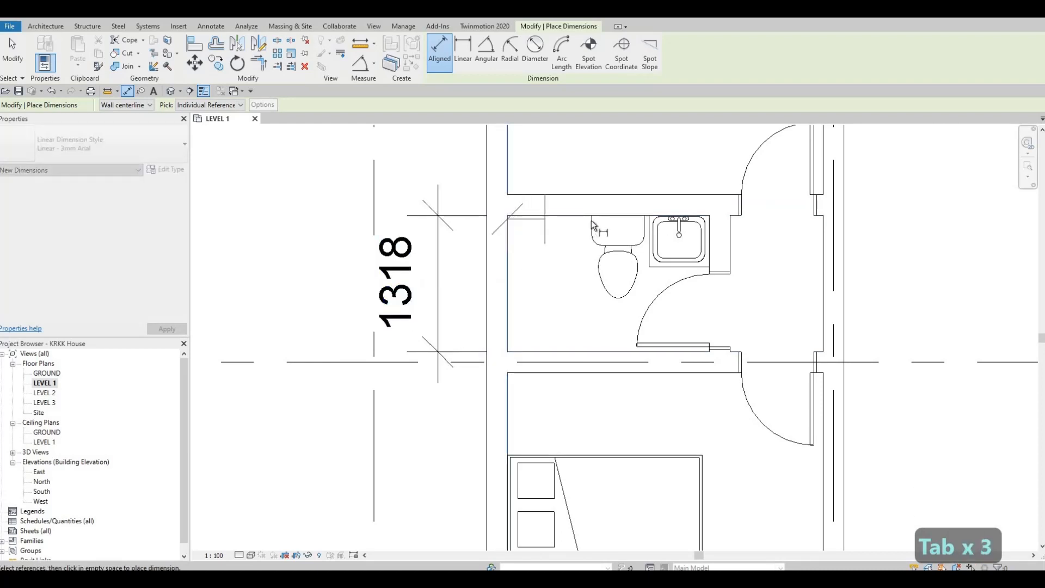
pyautogui.click(592, 181)
pyautogui.click(592, 160)
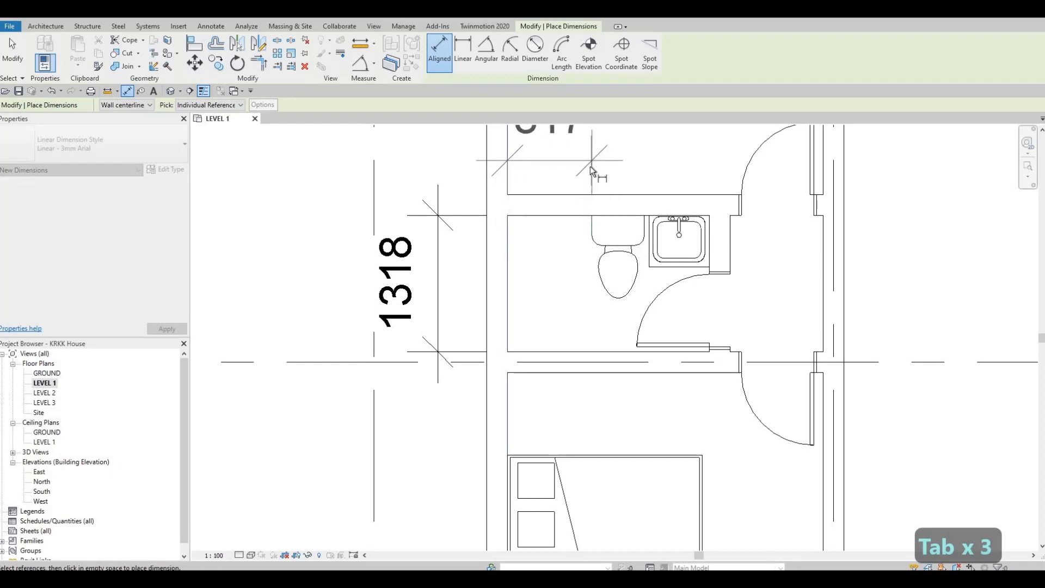
pyautogui.moveTo(540, 134); pyautogui.dragTo(540, 223, button='middle')
pyautogui.press('Escape')
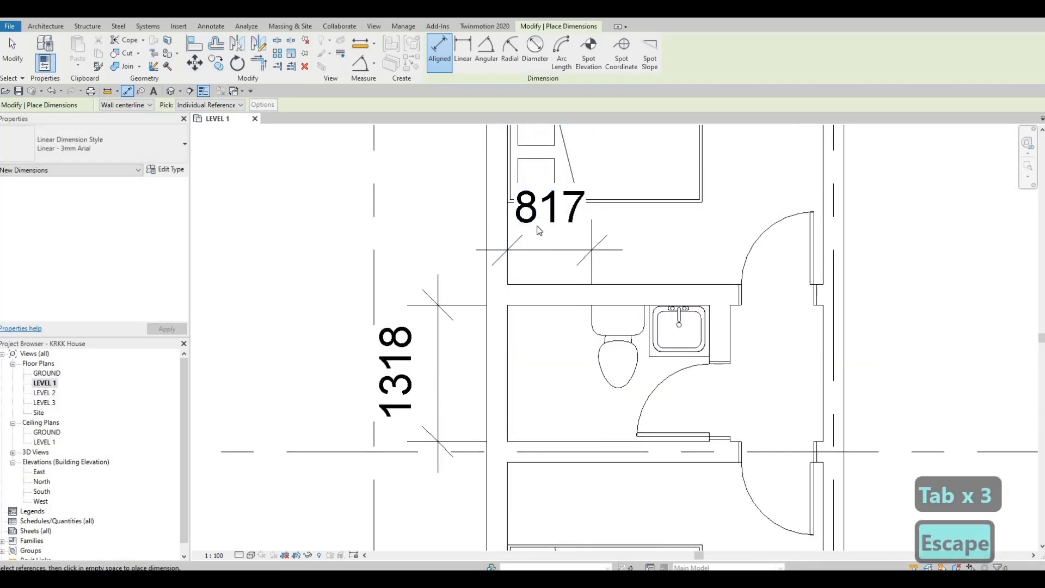
pyautogui.press('Escape')
pyautogui.press('Escape')
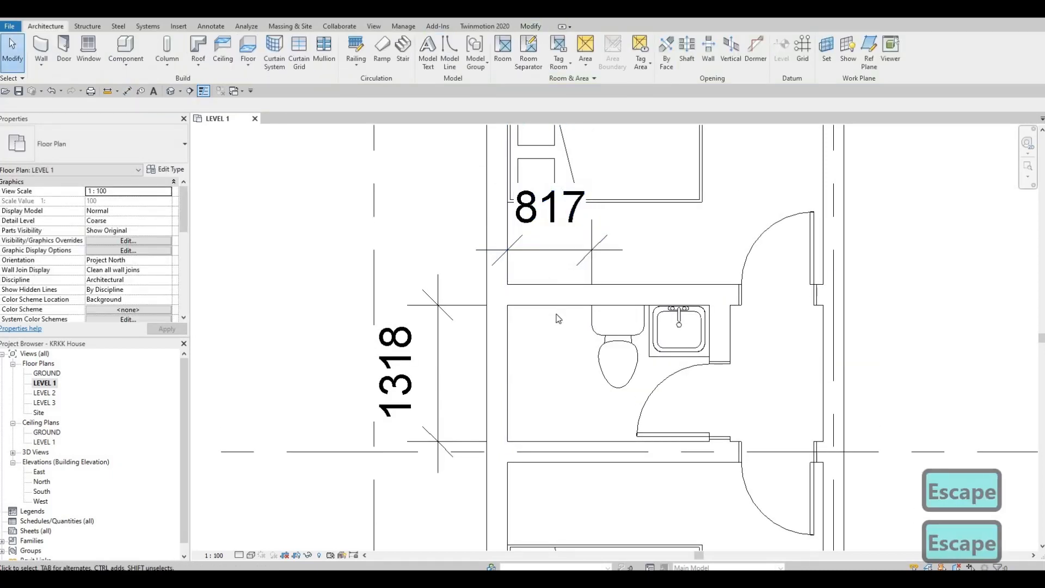
# Place an M_Shower Stall-2D component in the lower-left corner of the bathroom, against both wall faces
pyautogui.scroll(-3, 558, 318)
pyautogui.scroll(-1, 299, 280)
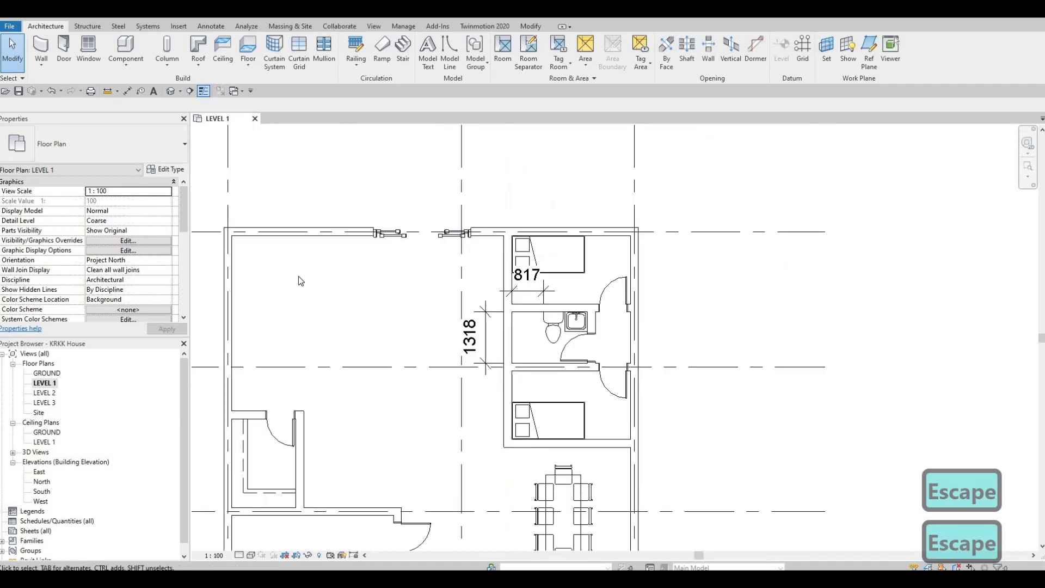
pyautogui.press('m')
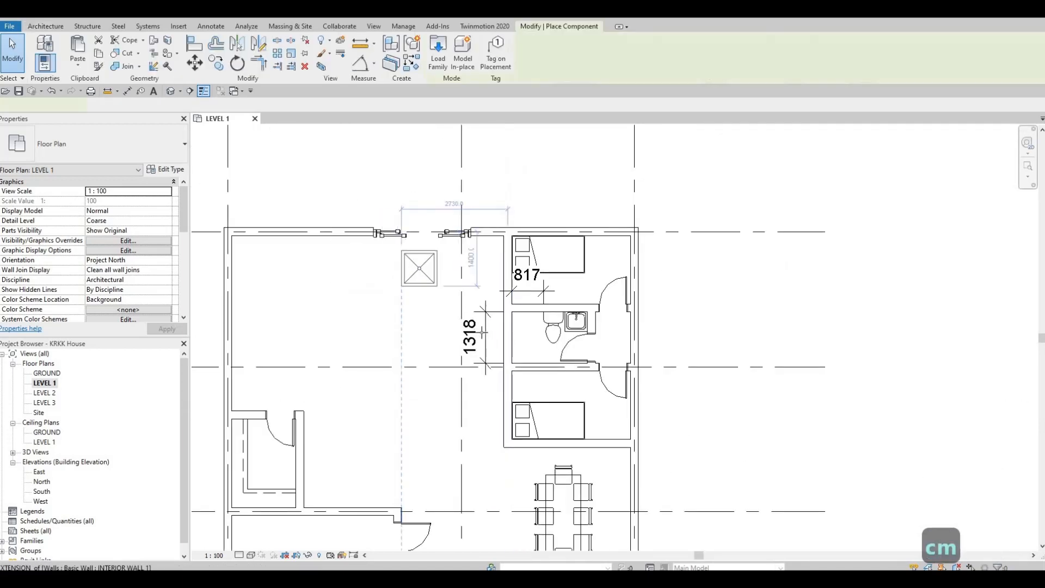
pyautogui.scroll(5, 401, 345)
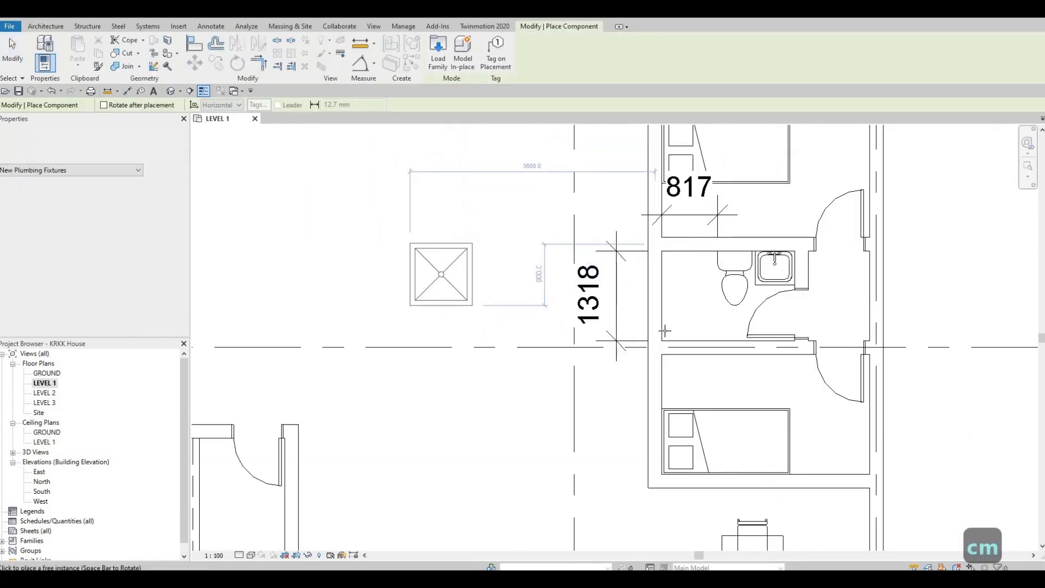
pyautogui.scroll(2, 638, 511)
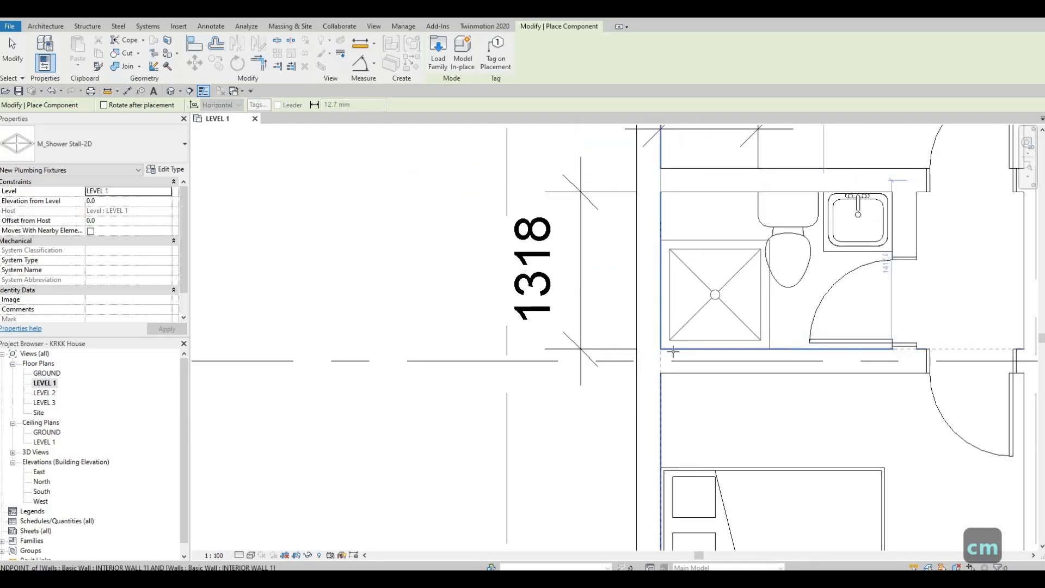
pyautogui.click(673, 351)
pyautogui.press('Escape')
pyautogui.press('Escape')
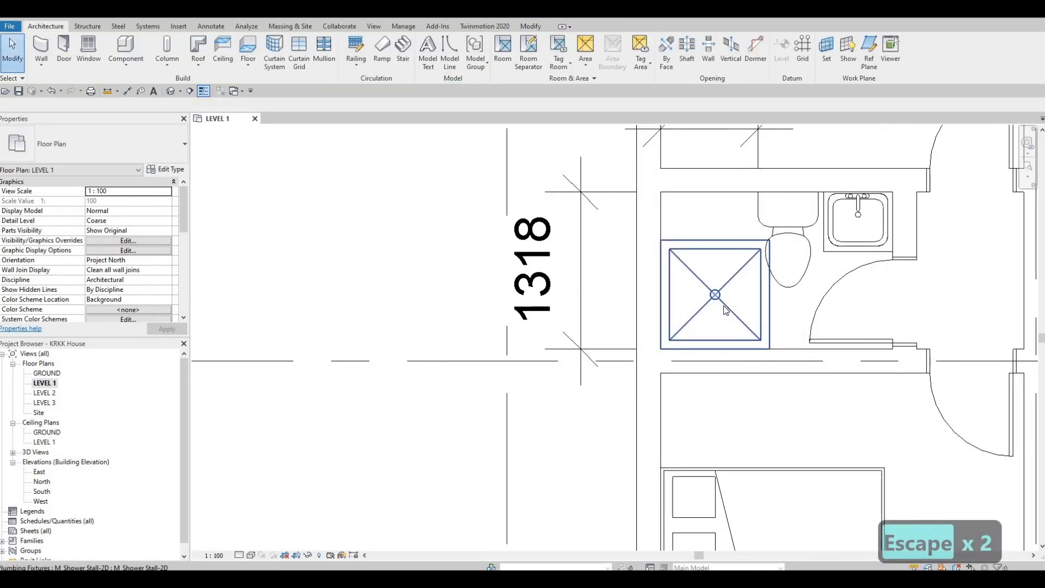
# Duplicate the placed shower stall's type under the name SHOWER 1
pyautogui.click(724, 312)
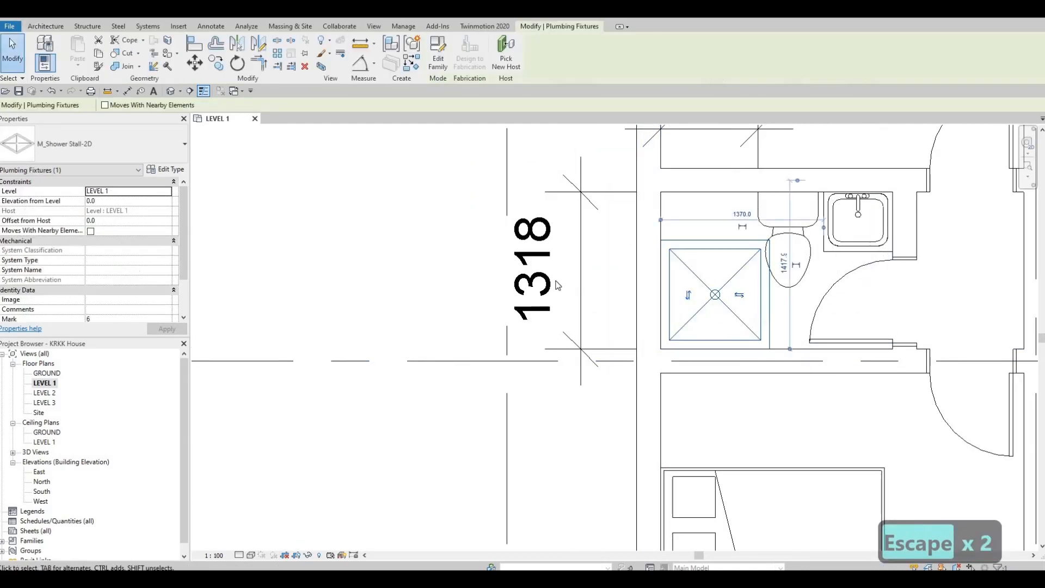
pyautogui.click(179, 174)
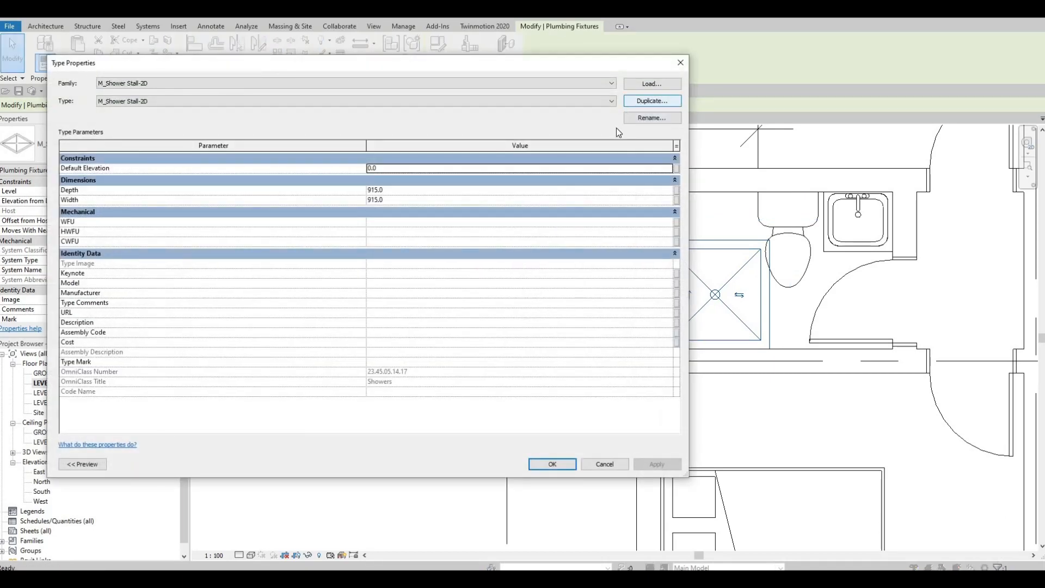
pyautogui.write('S')
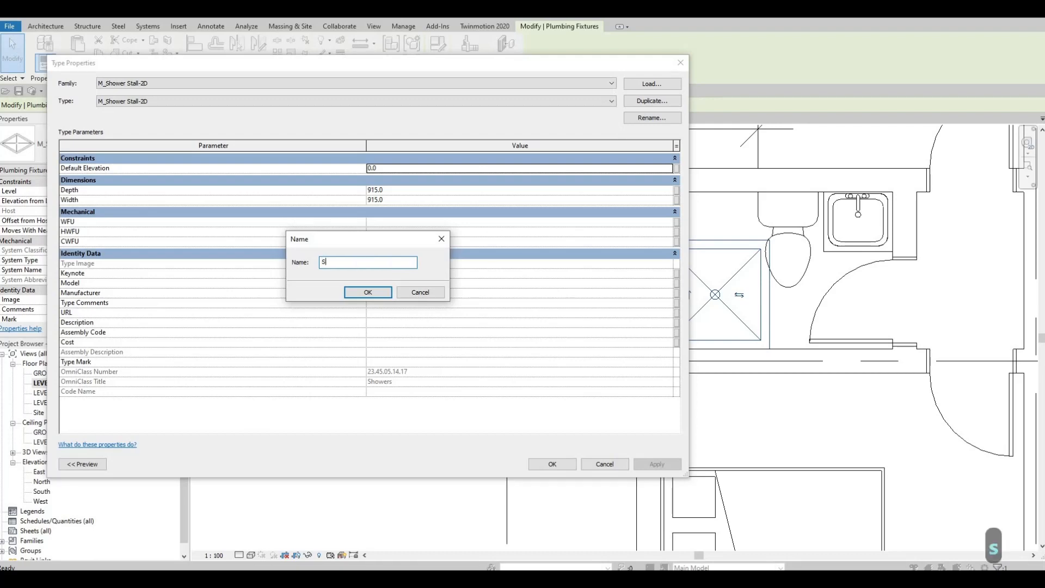
pyautogui.write('HOWER 1')
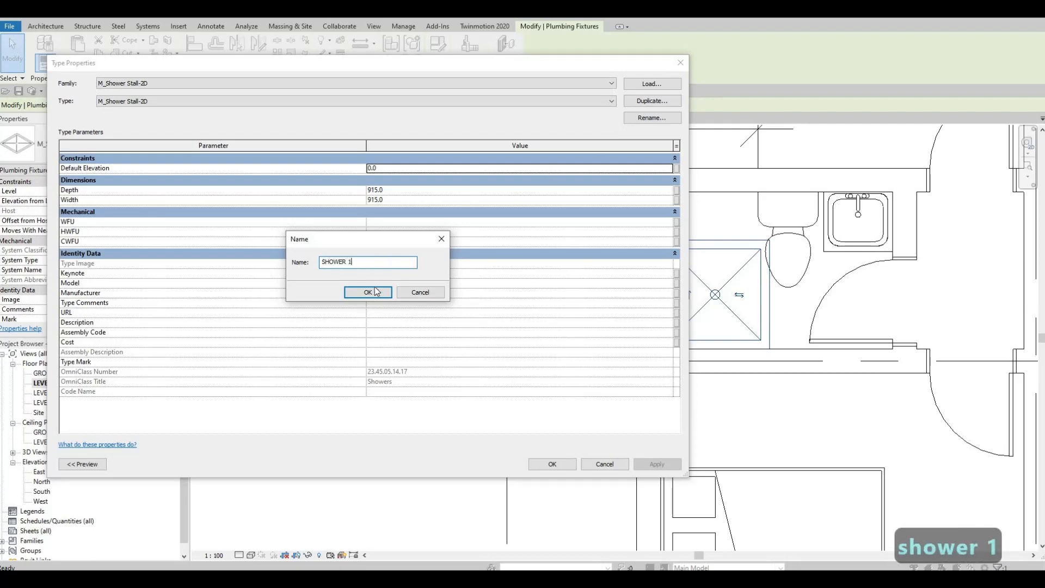
pyautogui.press('Return')
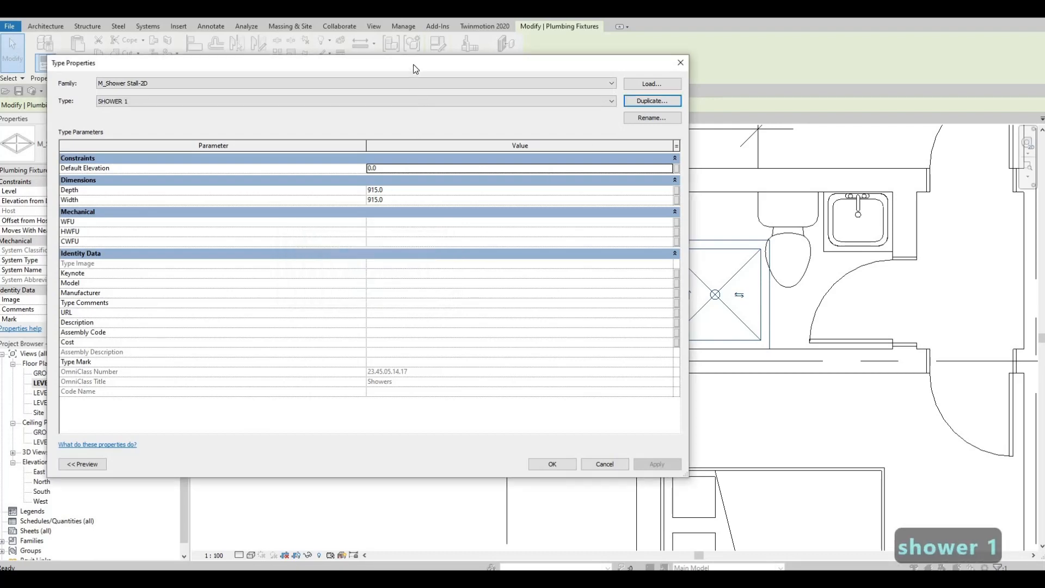
# Set the SHOWER 1 type's depth to 1318 and width to 800, and apply the new size to the shower stall
pyautogui.moveTo(413, 64); pyautogui.dragTo(662, 77)
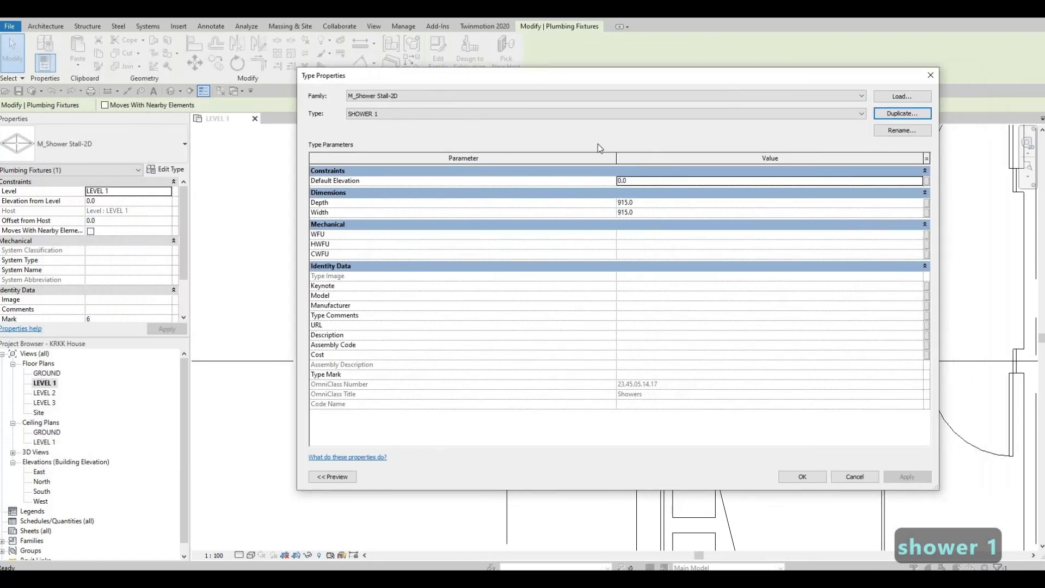
pyautogui.moveTo(598, 144); pyautogui.dragTo(593, 174)
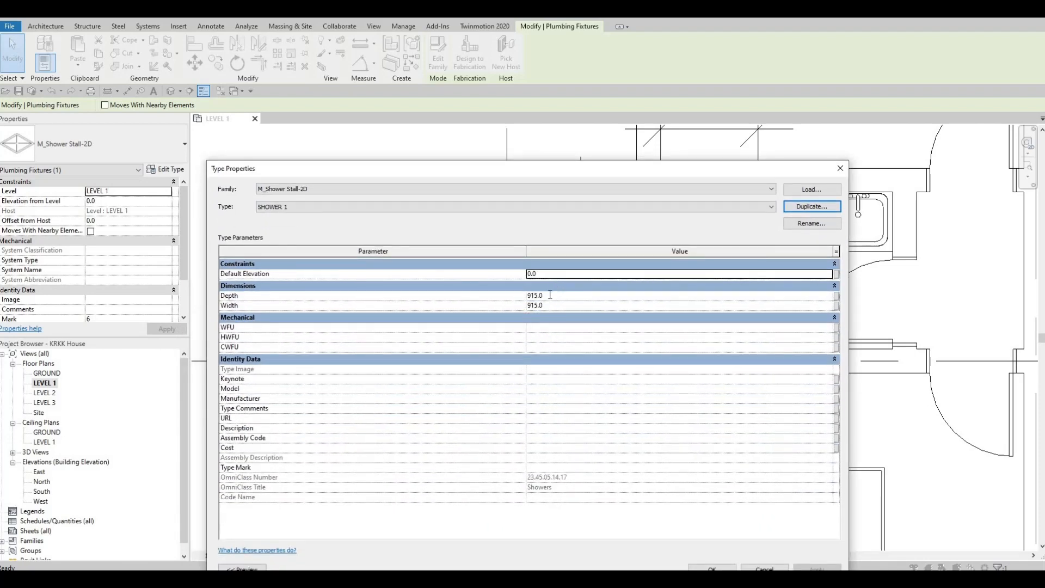
pyautogui.click(550, 294)
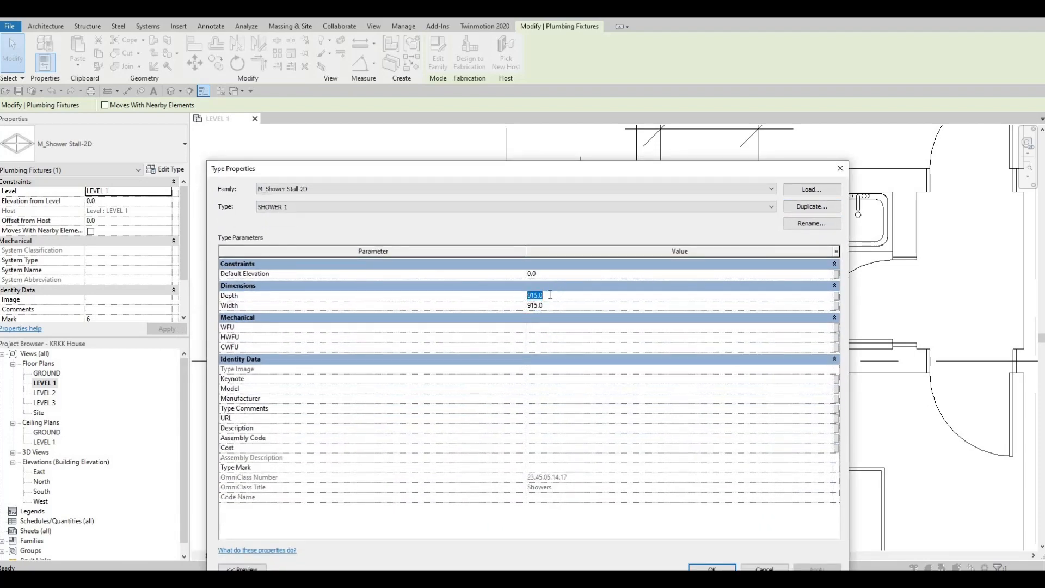
pyautogui.write('1318')
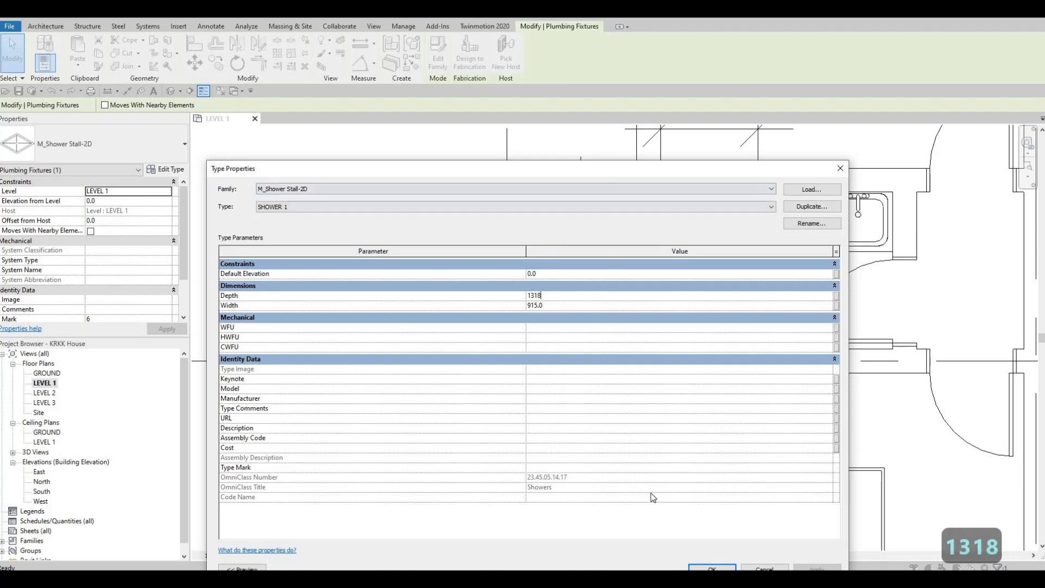
pyautogui.moveTo(648, 168); pyautogui.dragTo(656, 261)
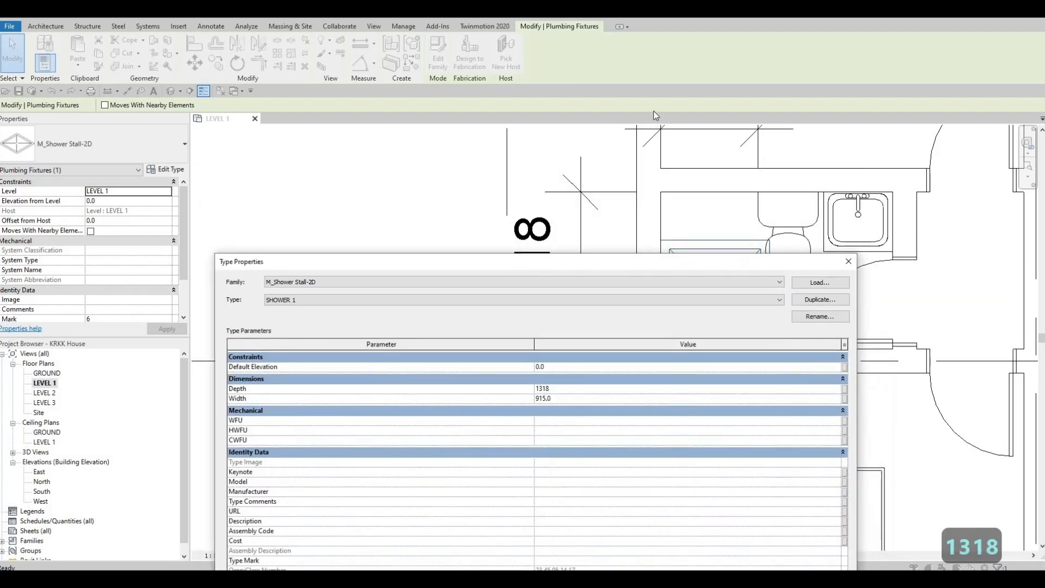
pyautogui.moveTo(654, 111); pyautogui.dragTo(662, 214)
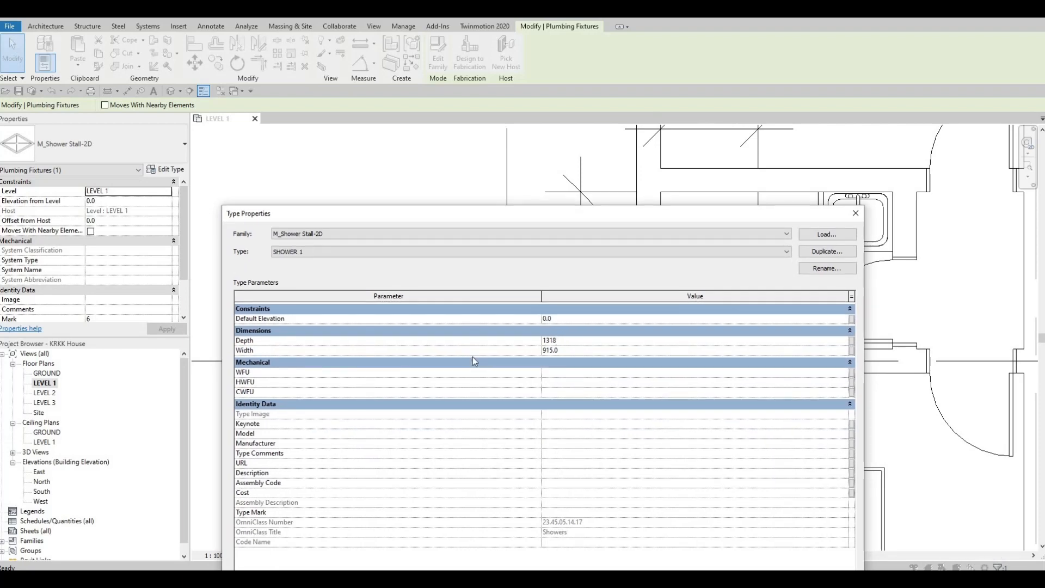
pyautogui.press('Tab')
pyautogui.write('800')
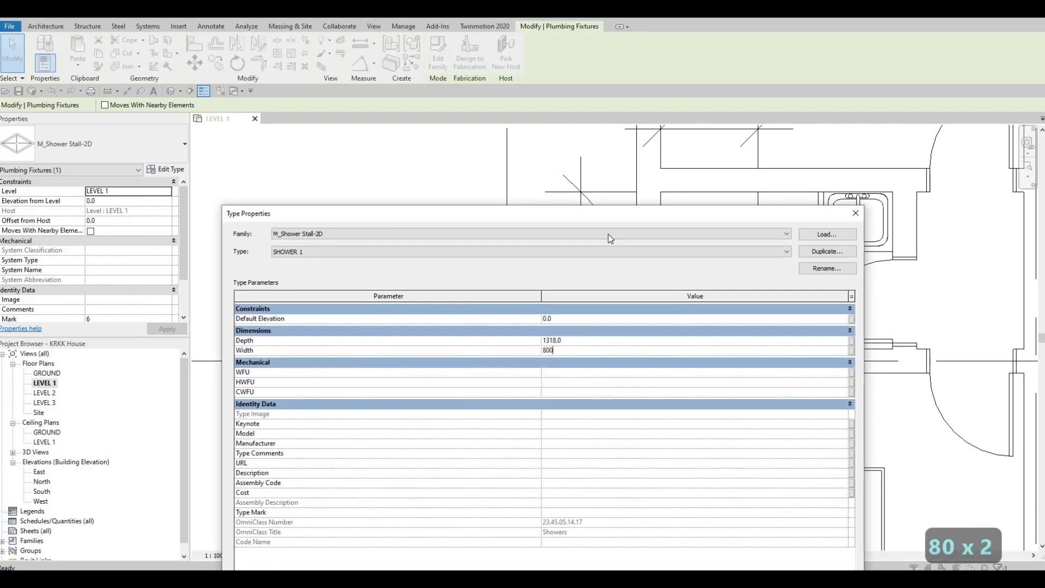
pyautogui.moveTo(606, 217); pyautogui.dragTo(590, 73)
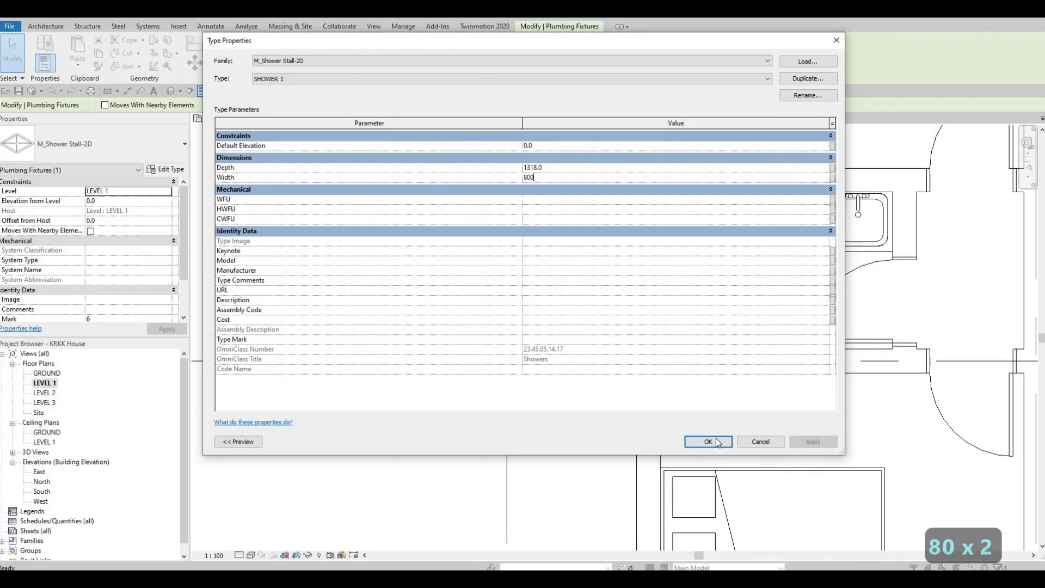
pyautogui.click(708, 441)
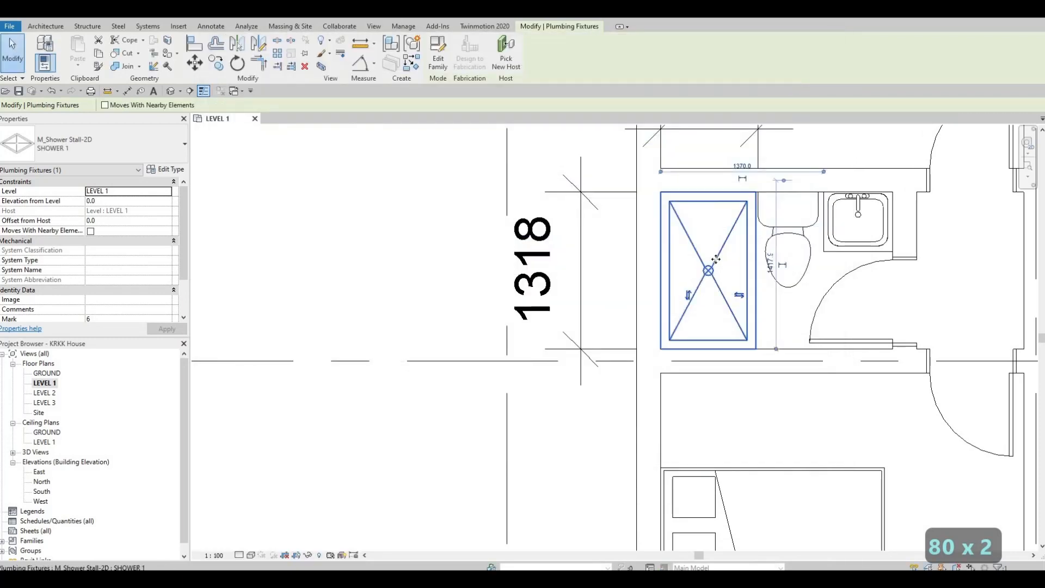
pyautogui.moveTo(693, 268); pyautogui.dragTo(630, 317, button='middle')
pyautogui.scroll(3, 691, 291)
pyautogui.press('Escape')
pyautogui.press('Escape')
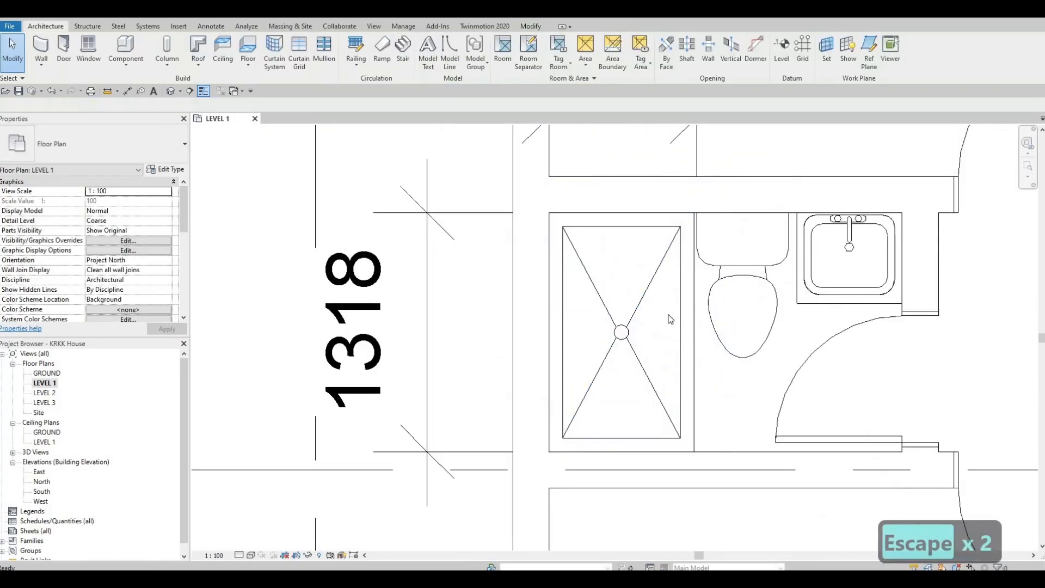
# Delete the two temporary reference dimensions around the small bathroom, one beside its outer wall and one above the shower
pyautogui.scroll(-7, 670, 256)
pyautogui.scroll(5, 689, 314)
pyautogui.moveTo(652, 277); pyautogui.dragTo(647, 295, button='middle')
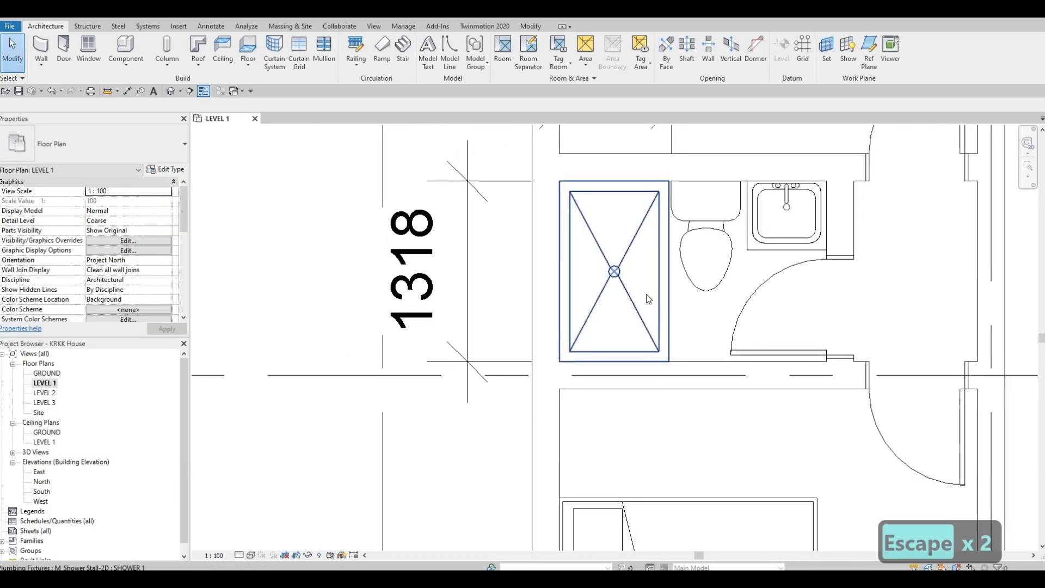
pyautogui.scroll(-2, 636, 392)
pyautogui.press('Escape')
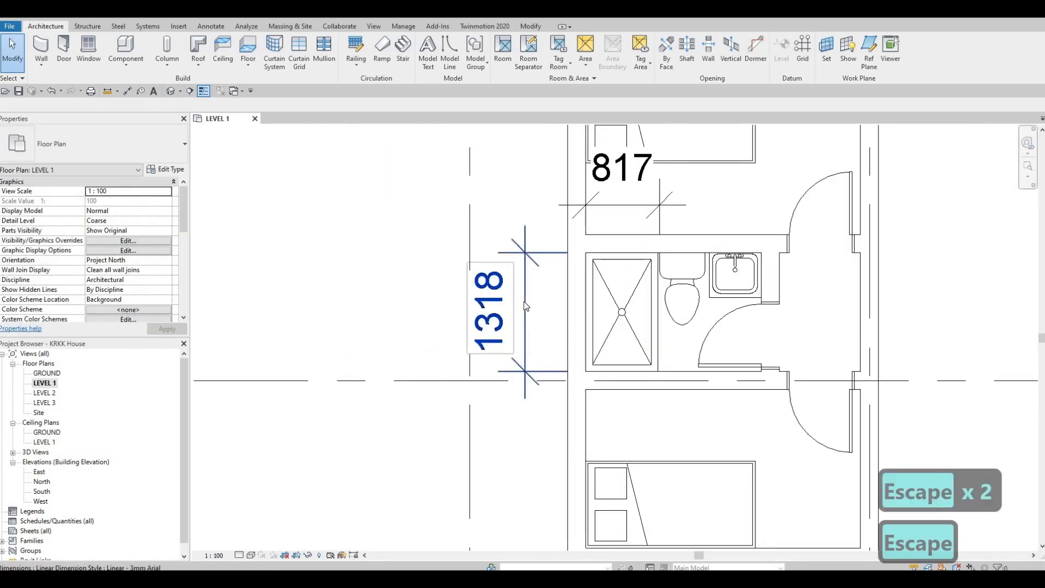
pyautogui.click(554, 312)
pyautogui.press('Delete')
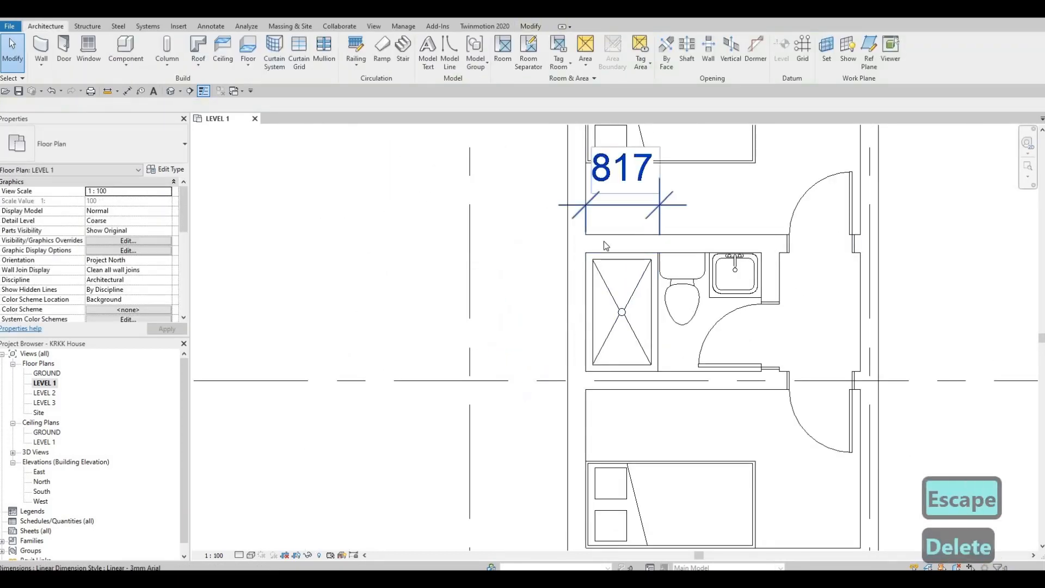
pyautogui.click(603, 240)
pyautogui.press('Delete')
pyautogui.scroll(-4, 608, 265)
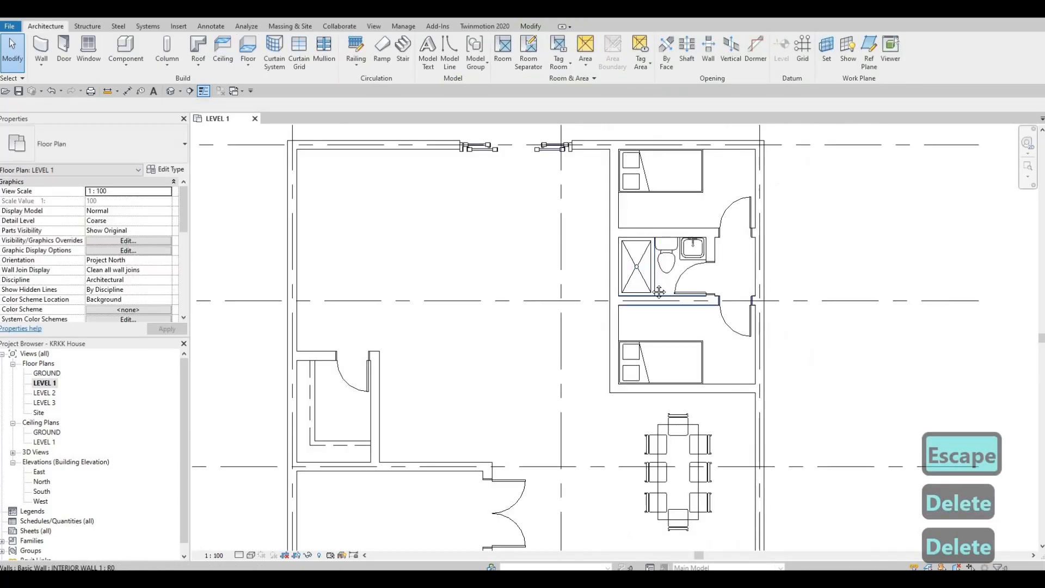
# Load the M_Chair-Corbu family from the Furniture > Seating folder of the metric library
pyautogui.moveTo(748, 182); pyautogui.dragTo(819, 141, button='middle')
pyautogui.scroll(-1, 819, 140)
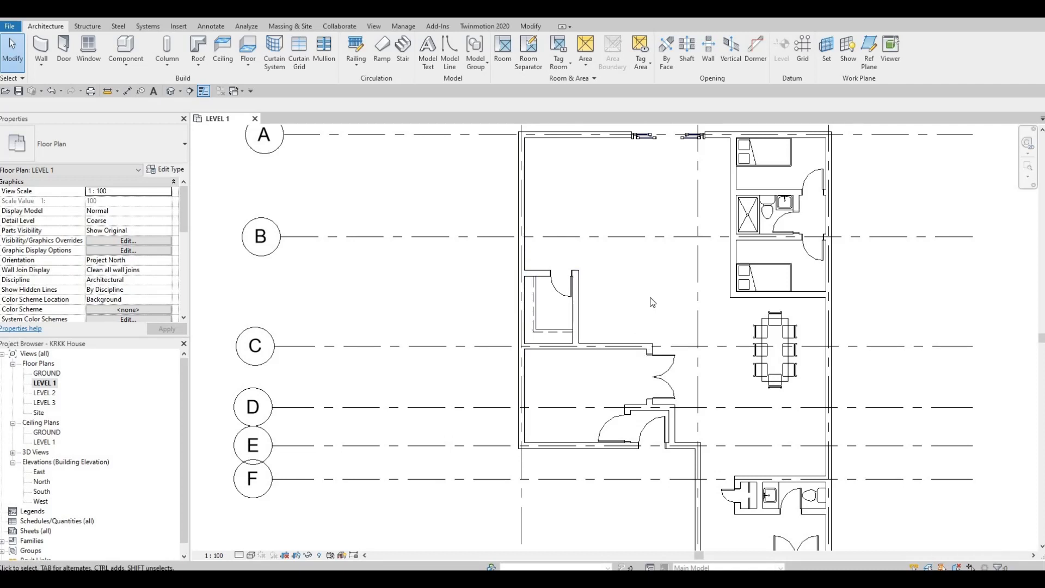
pyautogui.moveTo(585, 251); pyautogui.dragTo(577, 297, button='middle')
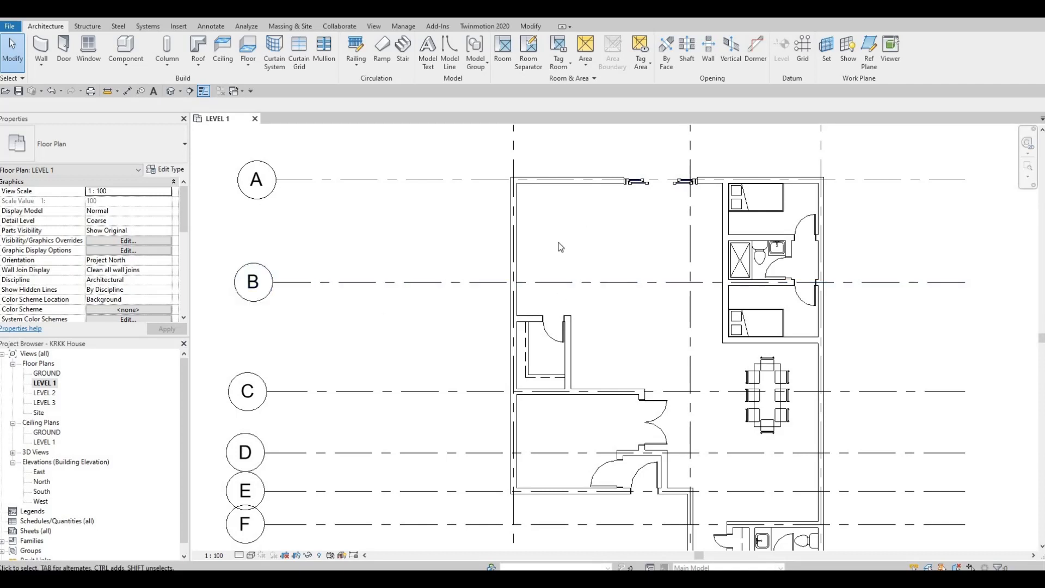
pyautogui.press('F1')
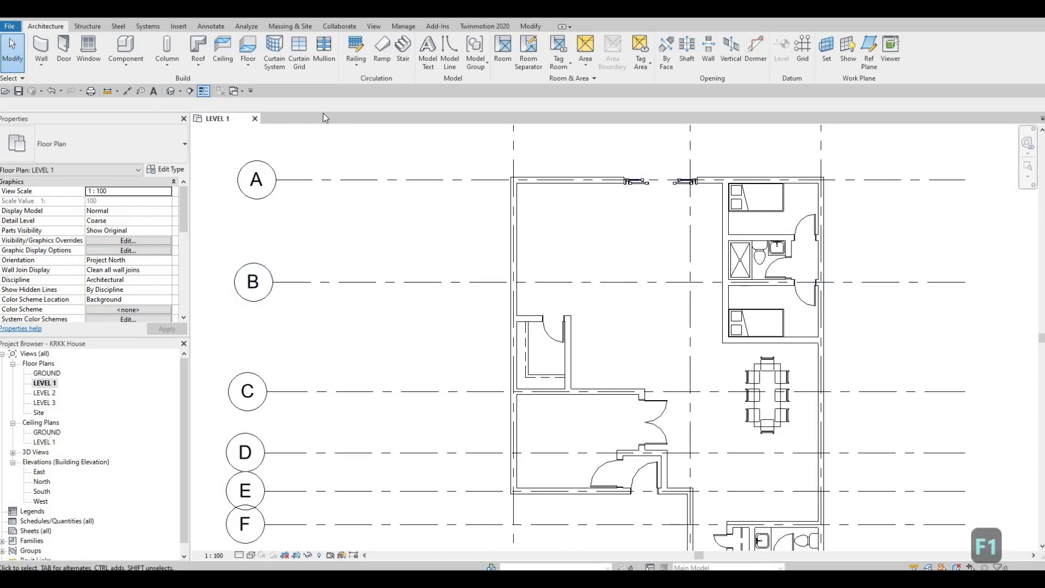
pyautogui.click(179, 26)
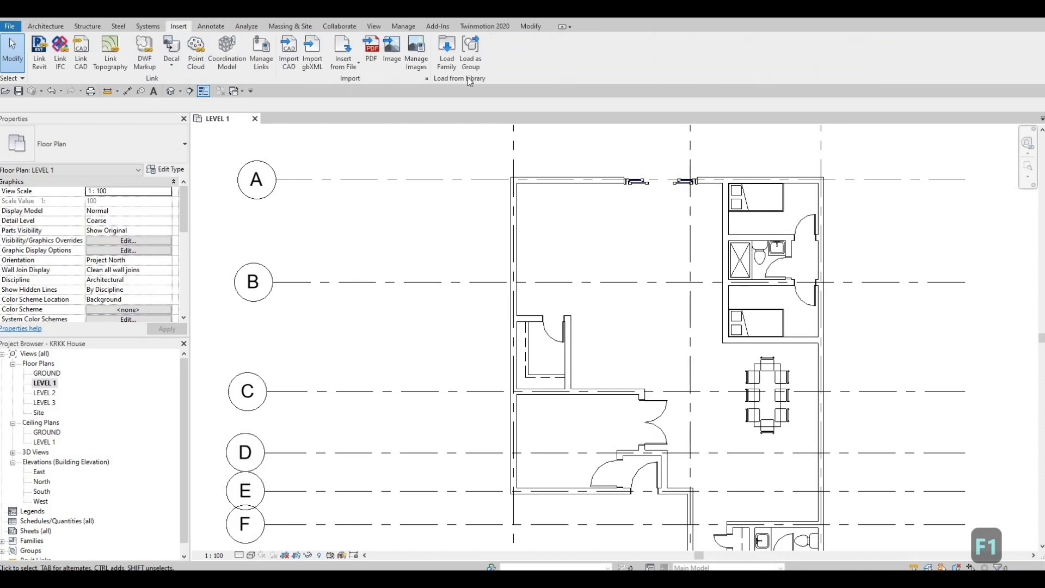
pyautogui.click(446, 53)
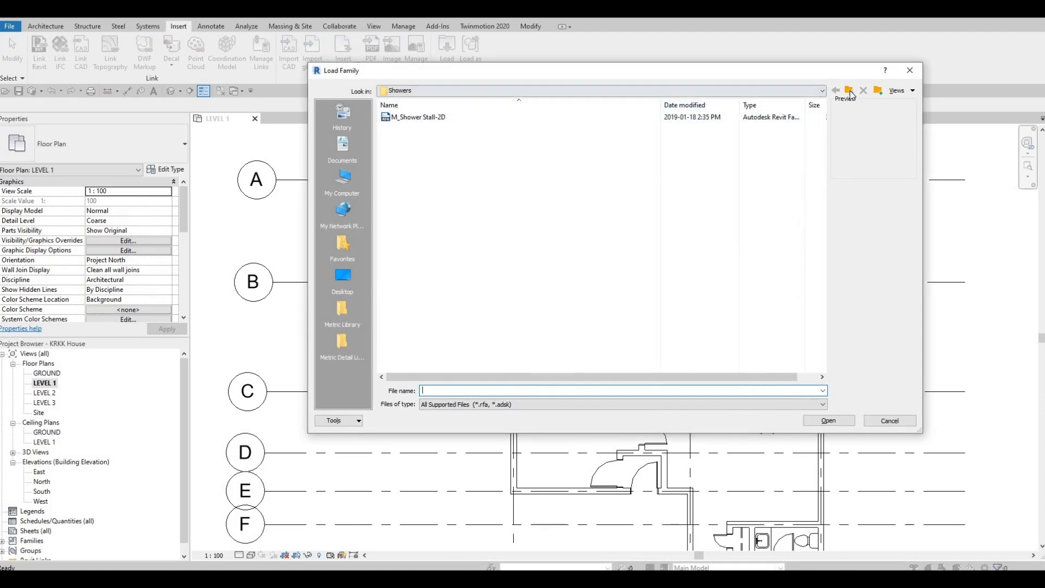
pyautogui.click(849, 91)
pyautogui.click(849, 91)
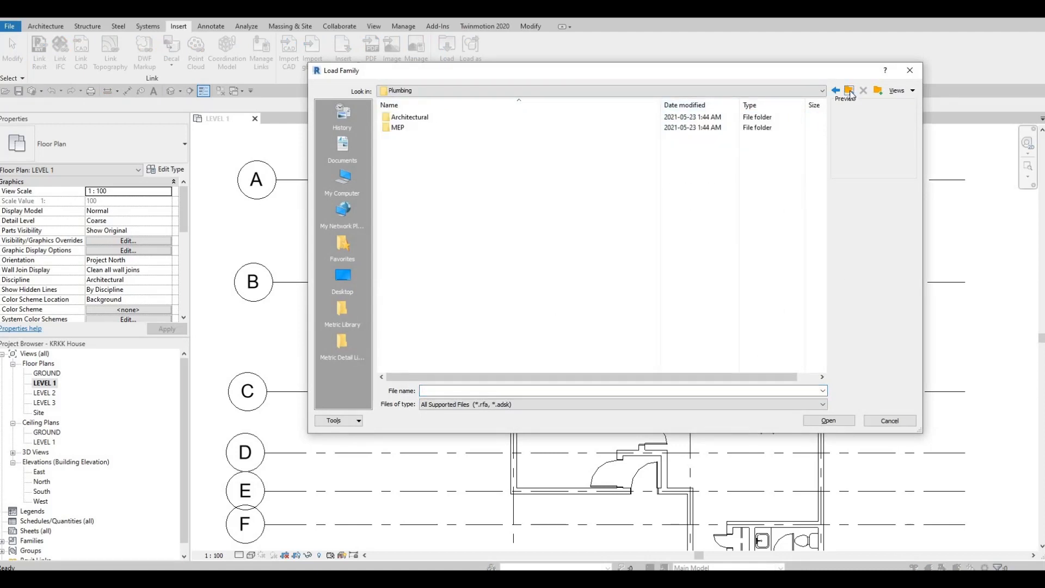
pyautogui.click(849, 91)
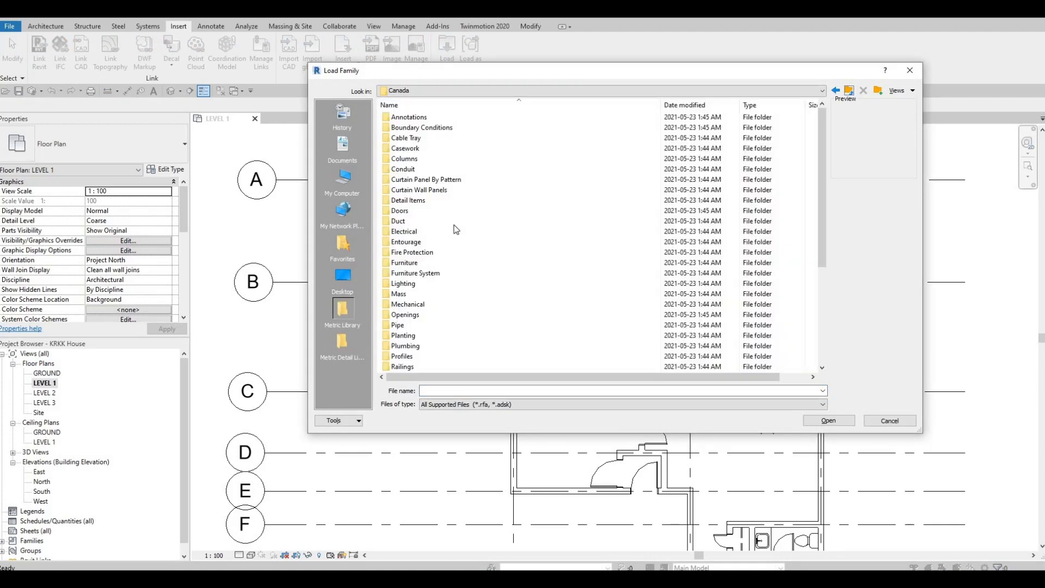
pyautogui.doubleClick(412, 262)
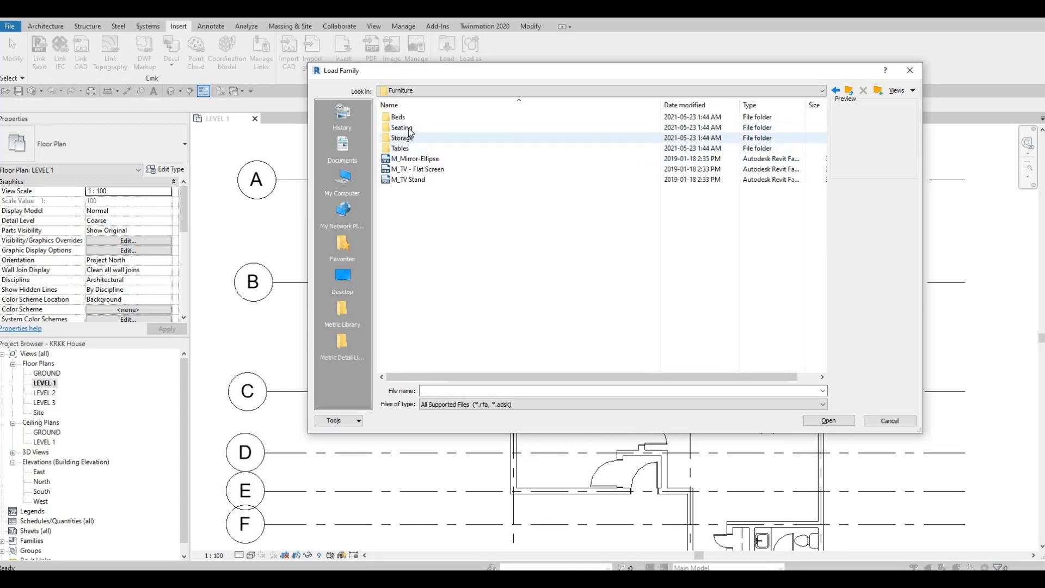
pyautogui.doubleClick(434, 129)
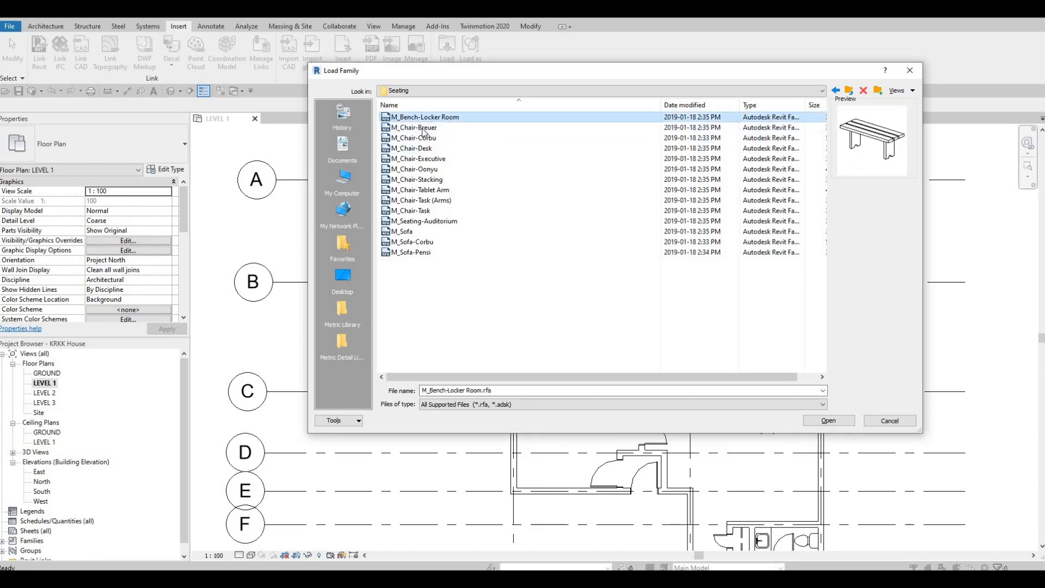
pyautogui.click(423, 130)
pyautogui.click(421, 139)
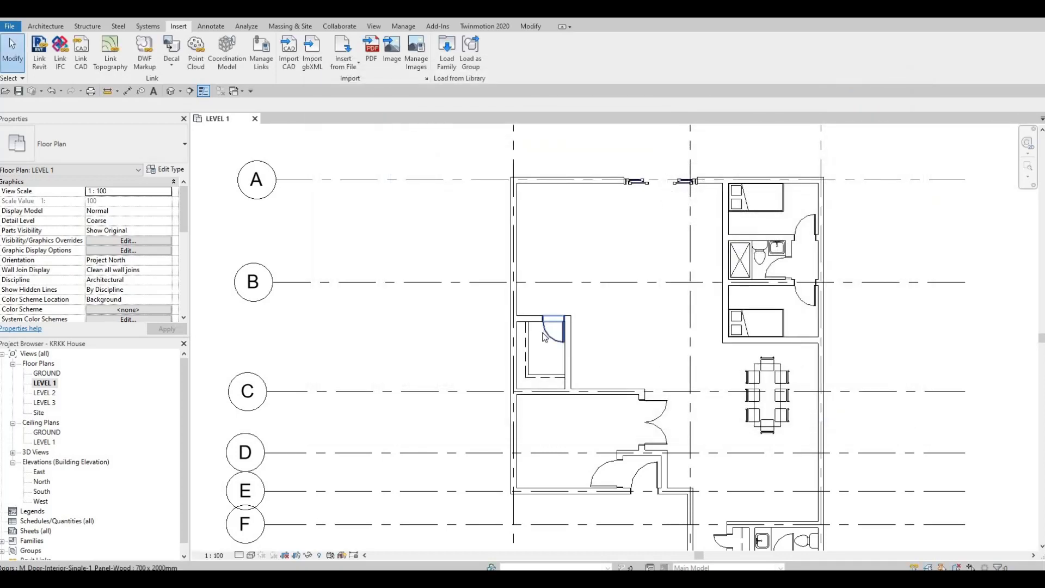
# Place two M_Chair-Corbu armchairs side by side in the large room, along the wall on grid A
pyautogui.press('c')
pyautogui.press('m')
pyautogui.scroll(2, 543, 209)
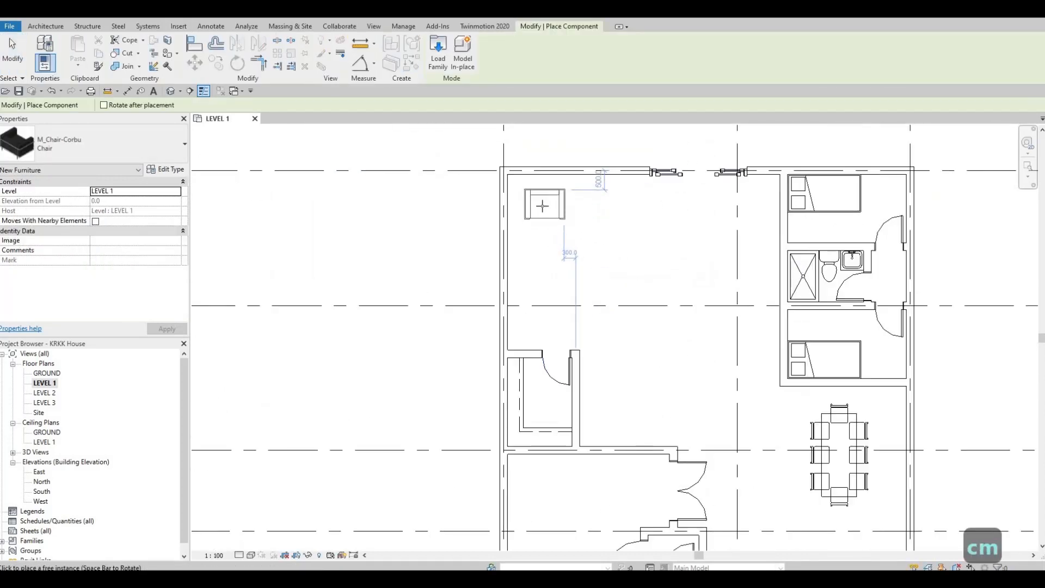
pyautogui.scroll(2, 543, 206)
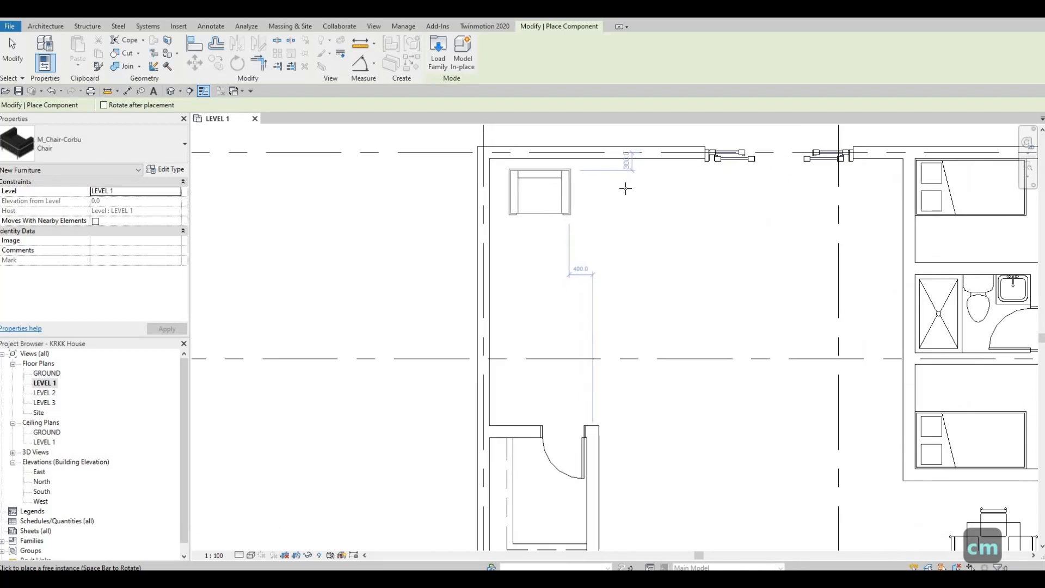
pyautogui.click(619, 191)
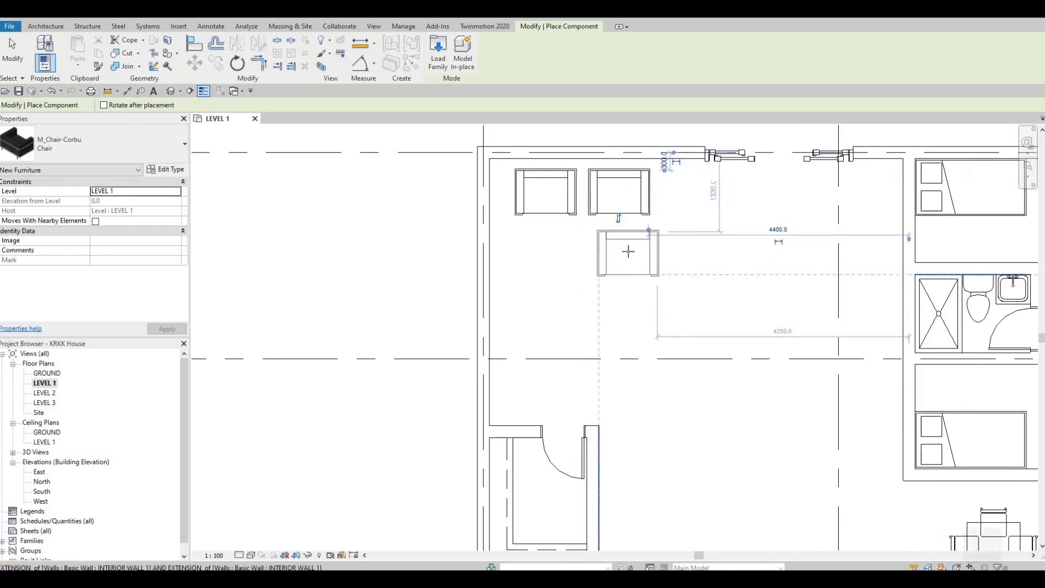
# Load the M_Sofa-Corbu family from the Seating folder for placement
pyautogui.scroll(-3, 626, 250)
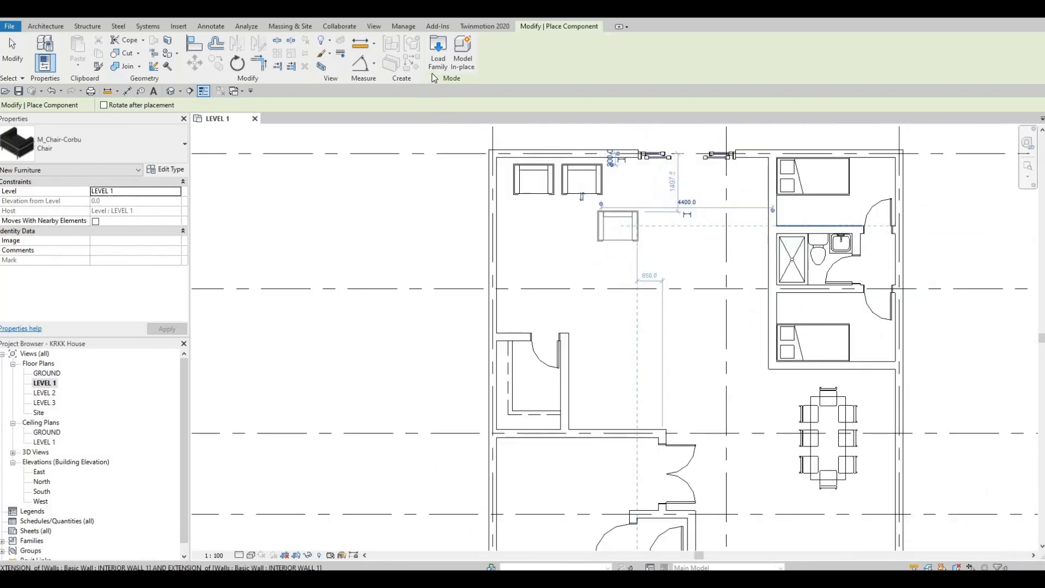
pyautogui.click(438, 55)
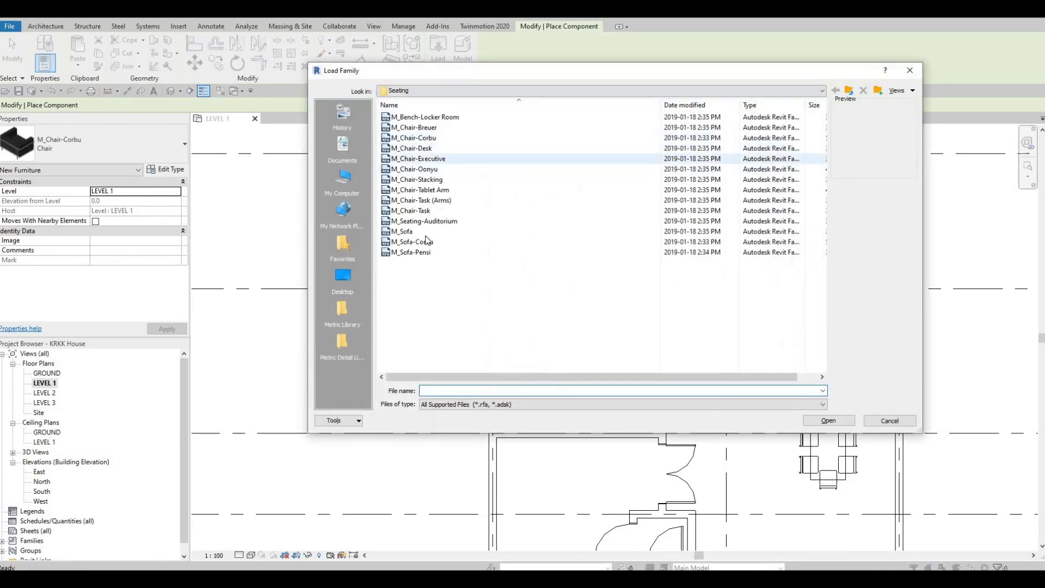
pyautogui.click(556, 243)
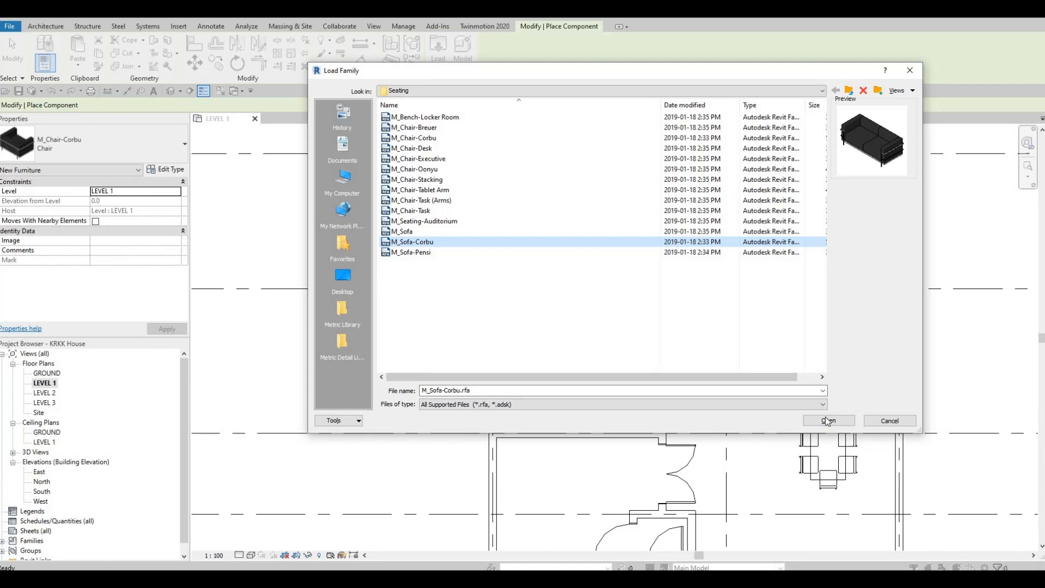
pyautogui.press('Return')
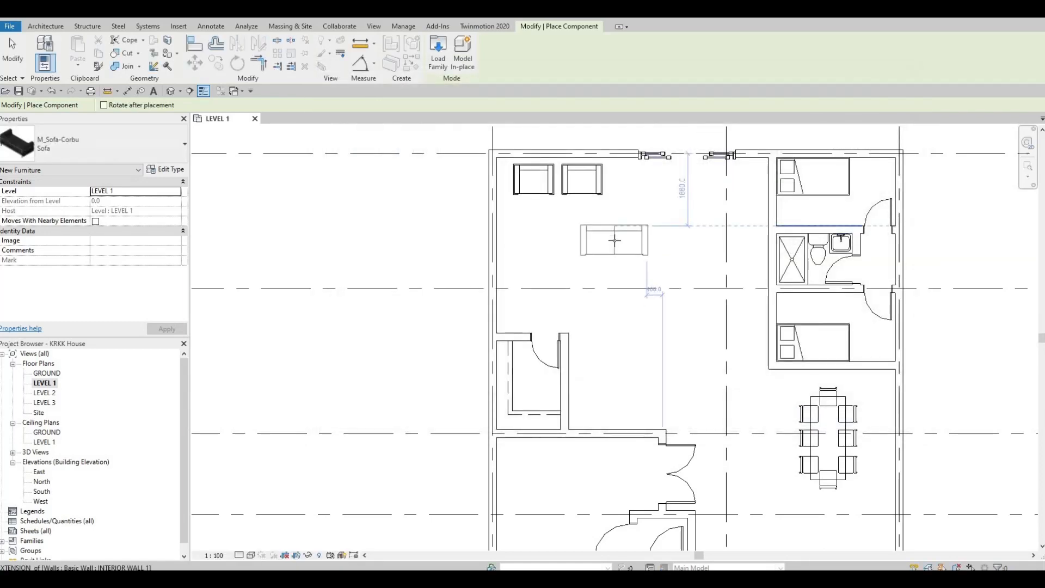
# Place one M_Sofa-Corbu in the large room between grids A and B, rotated so its back faces the bedrooms
pyautogui.press('space')
pyautogui.press('space')
pyautogui.press('space')
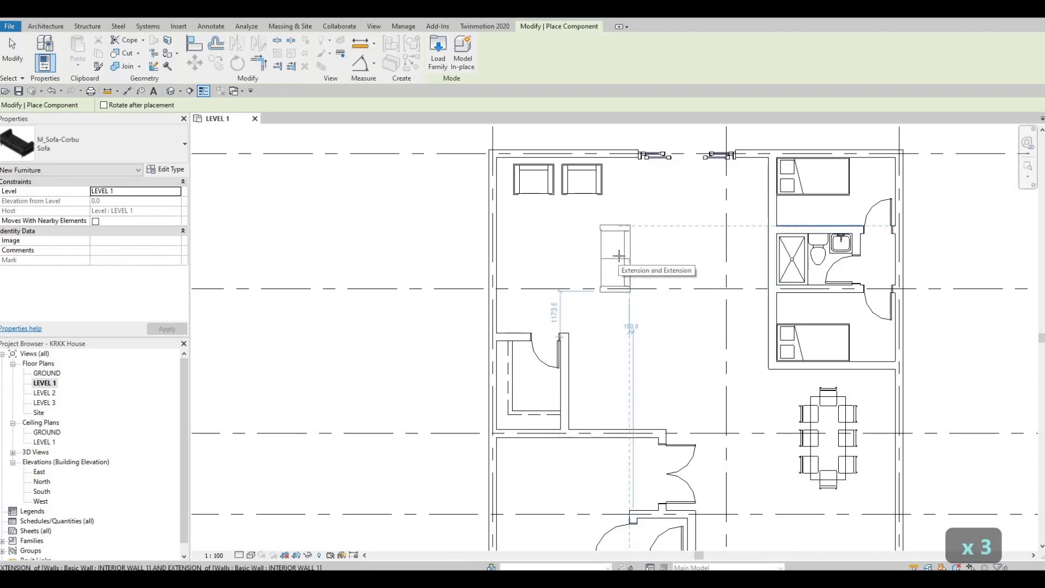
pyautogui.click(547, 335)
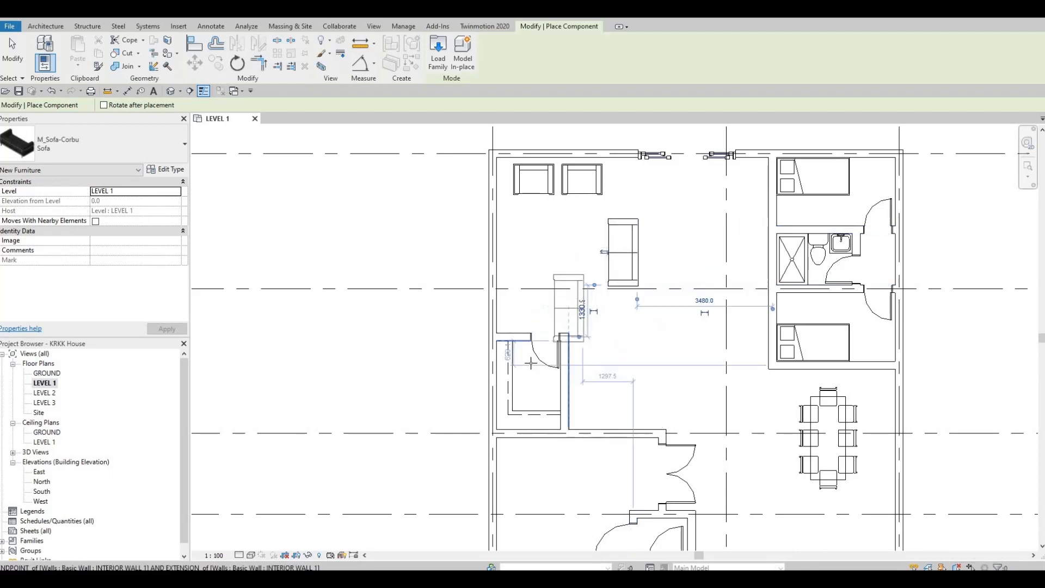
pyautogui.press('Escape')
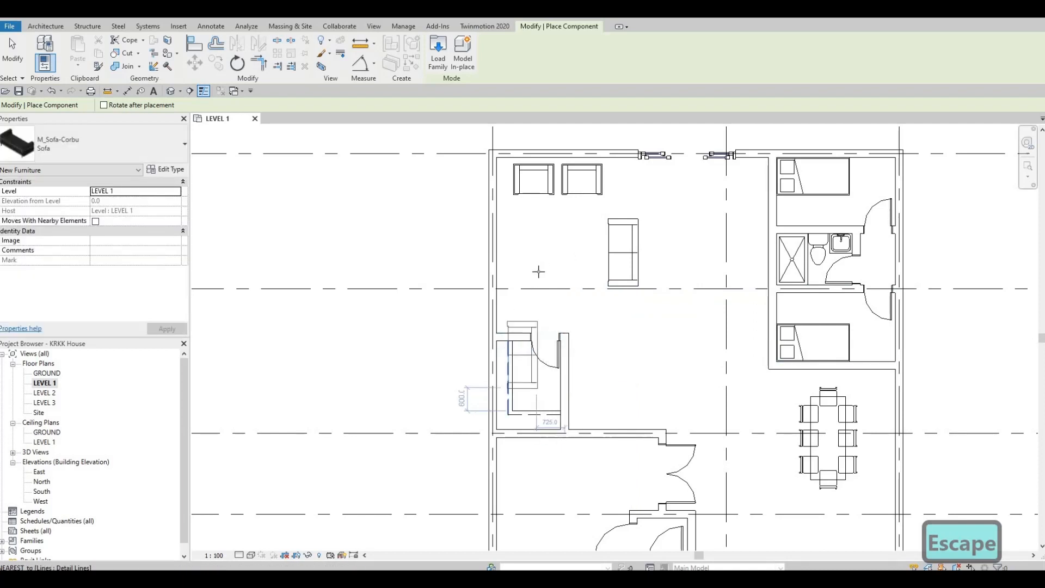
pyautogui.press('Escape')
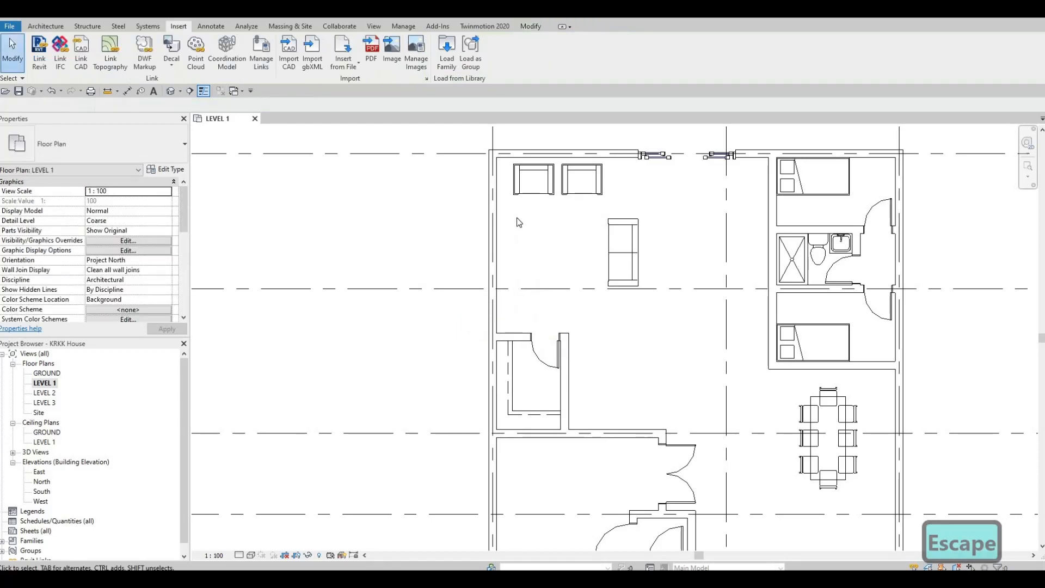
# Load the M_Table-Coffee family from the Furniture > Tables folder of the metric library
pyautogui.click(442, 62)
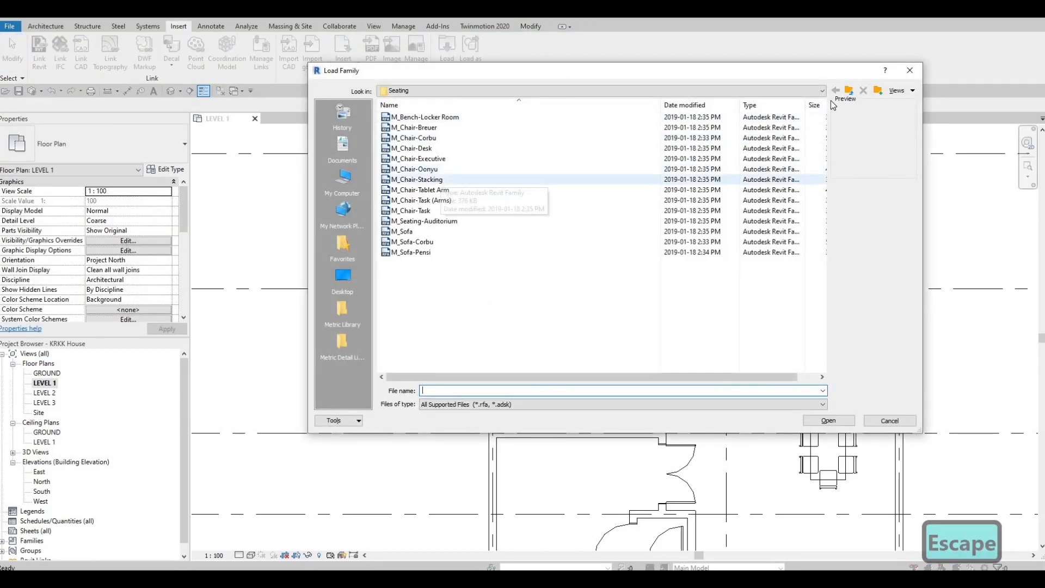
pyautogui.click(849, 91)
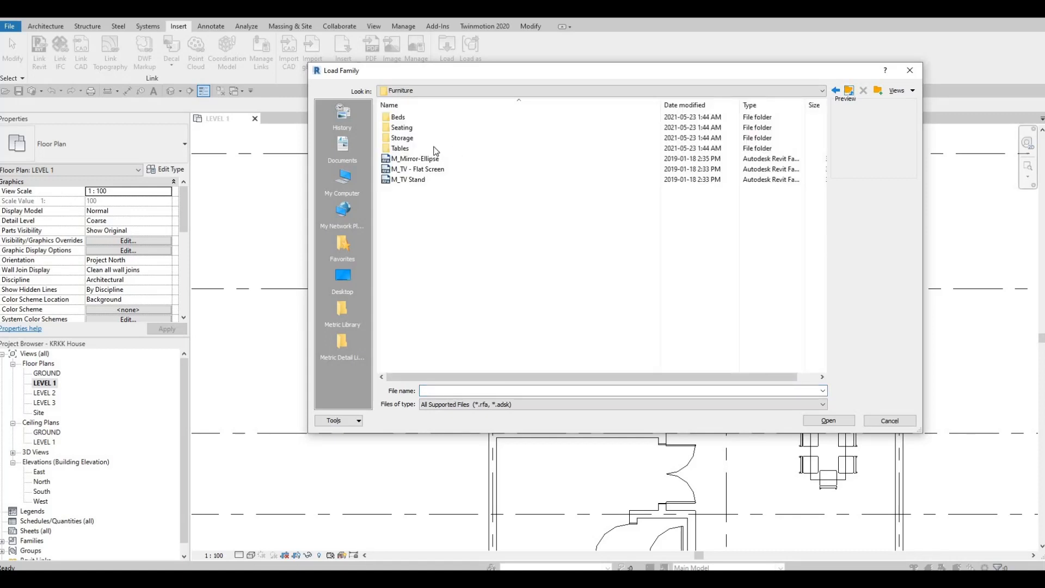
pyautogui.click(409, 148)
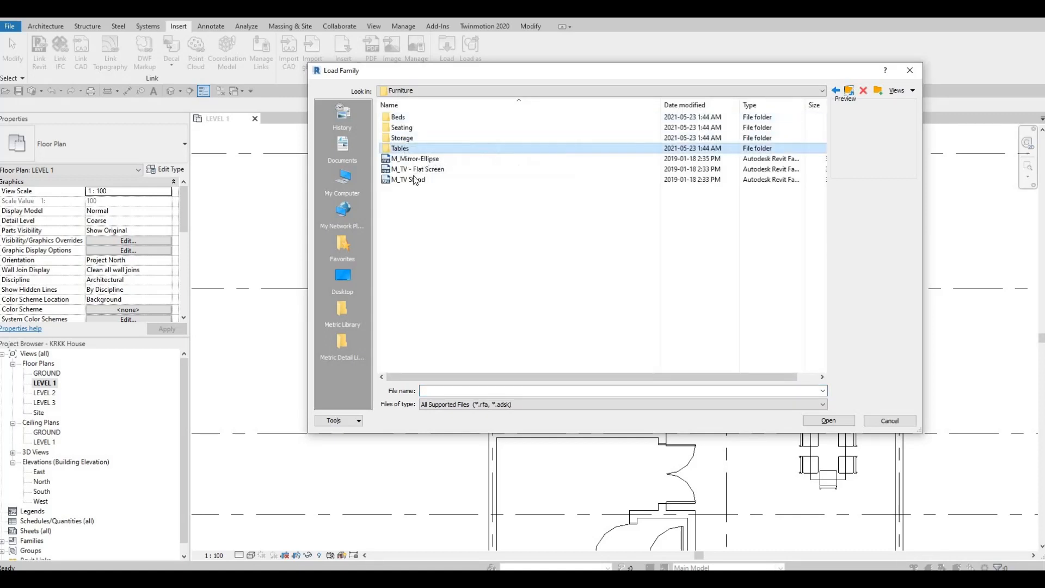
pyautogui.doubleClick(406, 148)
pyautogui.click(405, 168)
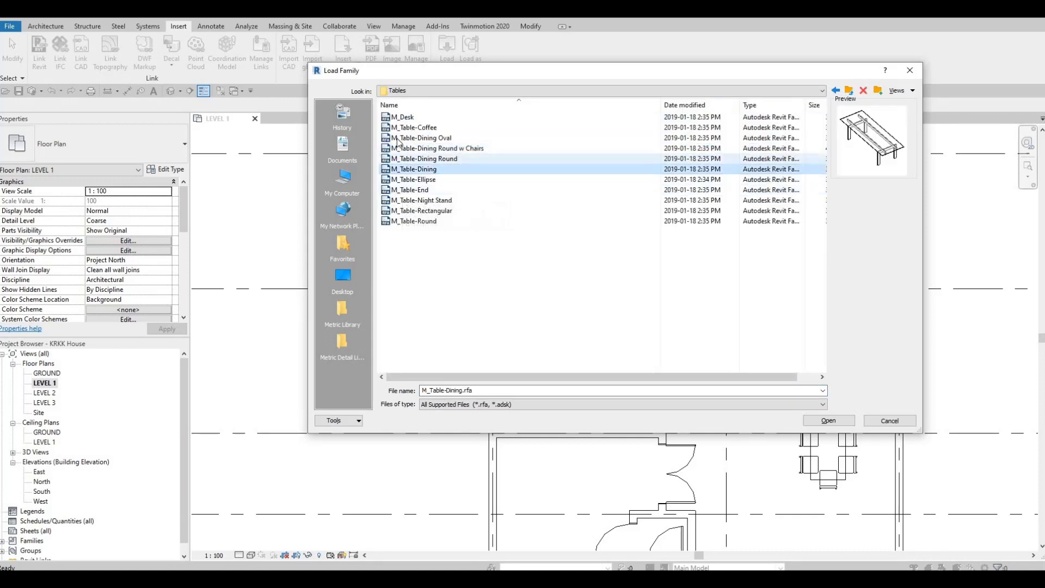
pyautogui.click(412, 127)
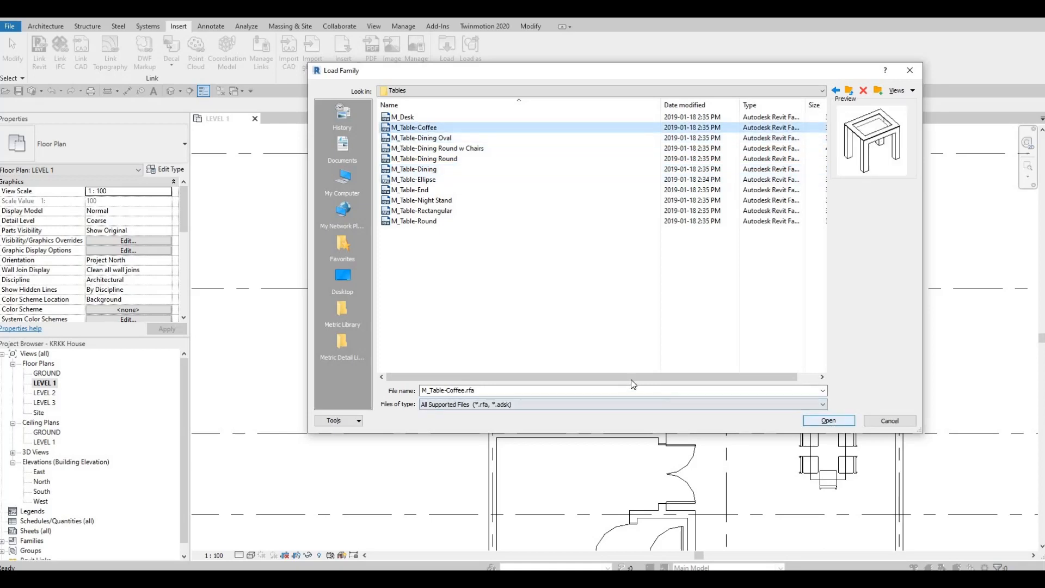
# Place one 0610 x 0610 x 0610mm M_Table-Coffee in the large room between the exterior wall and the sofa
pyautogui.press('c')
pyautogui.press('m')
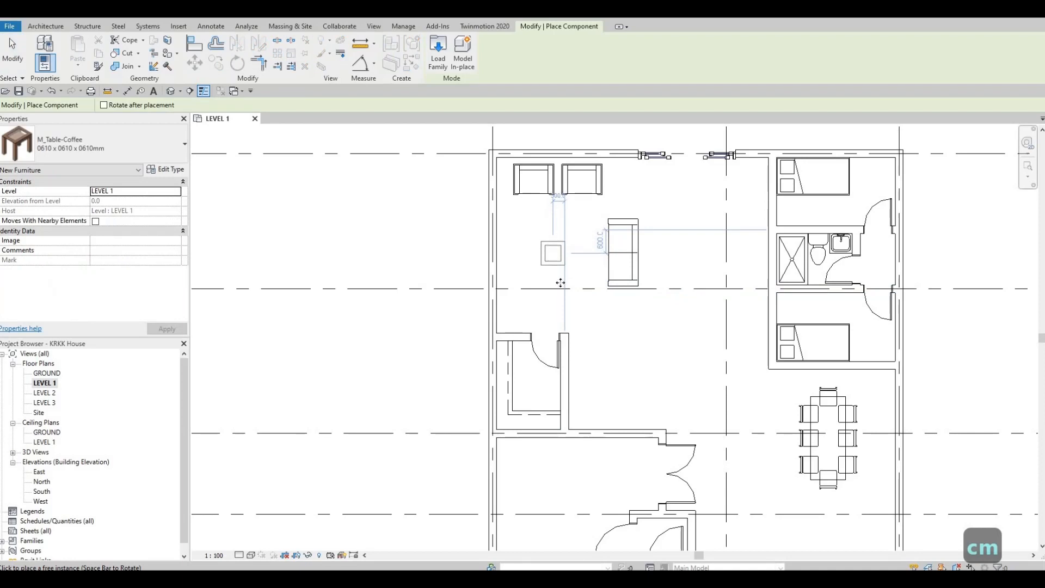
pyautogui.click(553, 275)
pyautogui.press('Escape')
pyautogui.press('Escape')
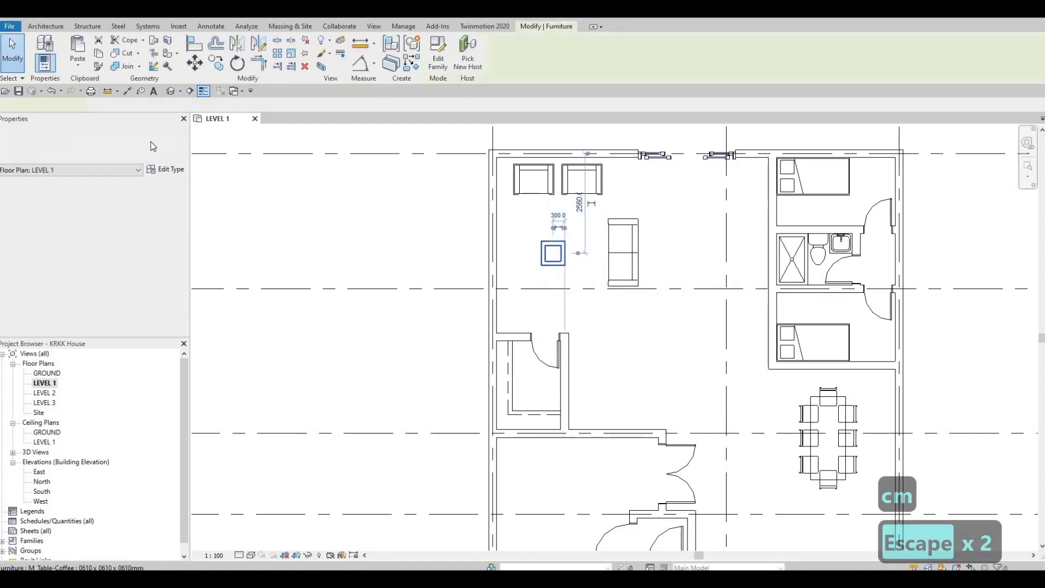
# Change the coffee table's type to 0915 x 1830 x 0457mm and rotate it parallel to the sofa
pyautogui.click(92, 144)
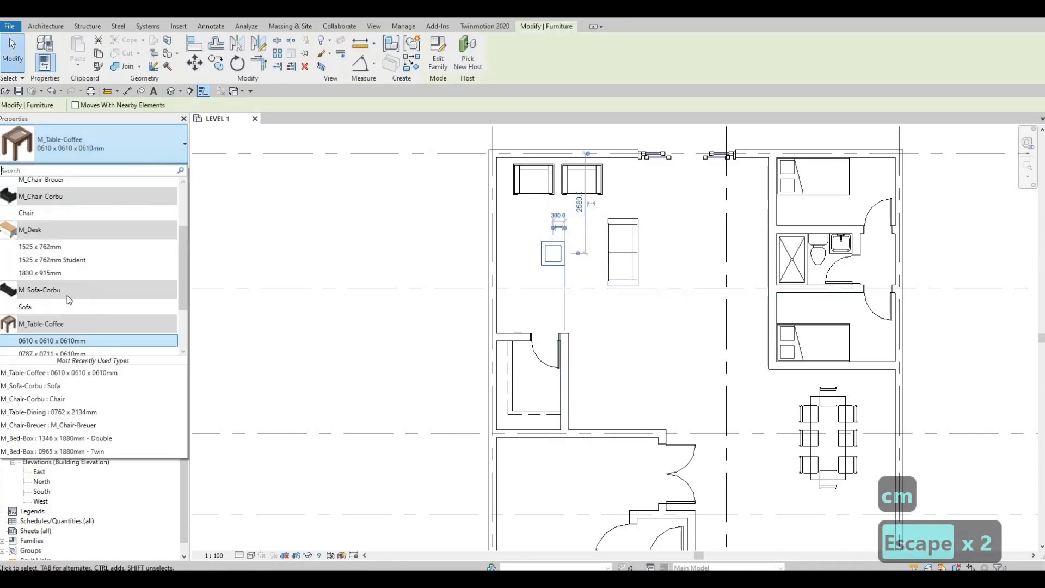
pyautogui.scroll(-1, 86, 318)
pyautogui.click(86, 315)
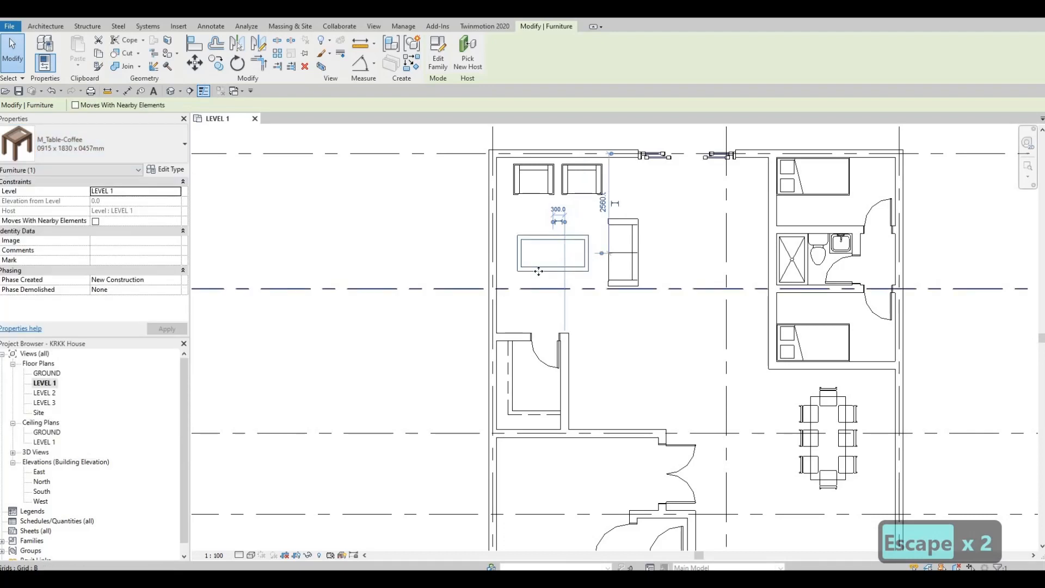
pyautogui.press('space')
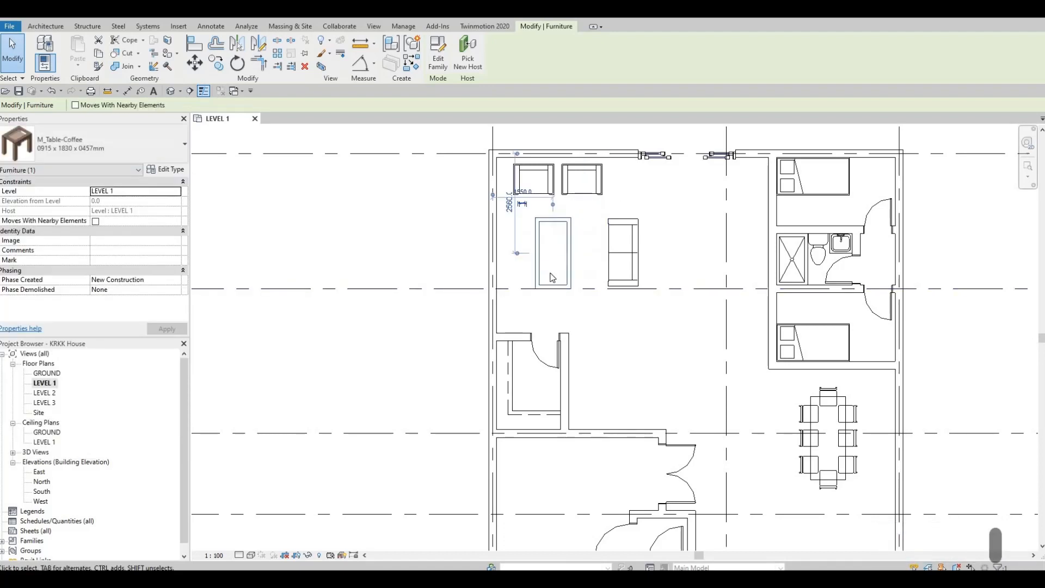
pyautogui.press('Escape')
pyautogui.press('Escape')
# Review the coffee table's type properties, including its dimensions and materials, without changing them
pyautogui.click(561, 284)
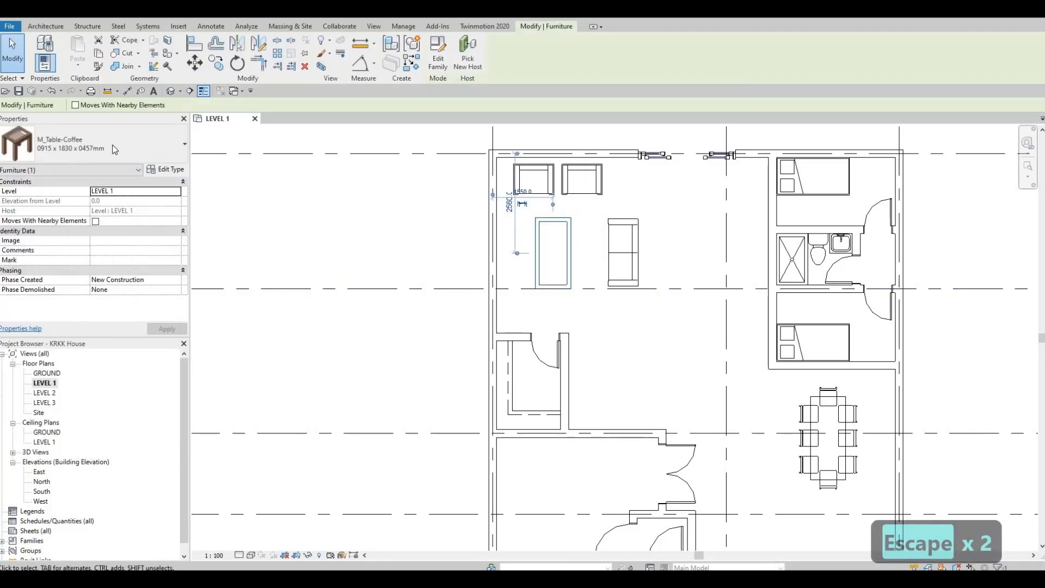
pyautogui.click(159, 170)
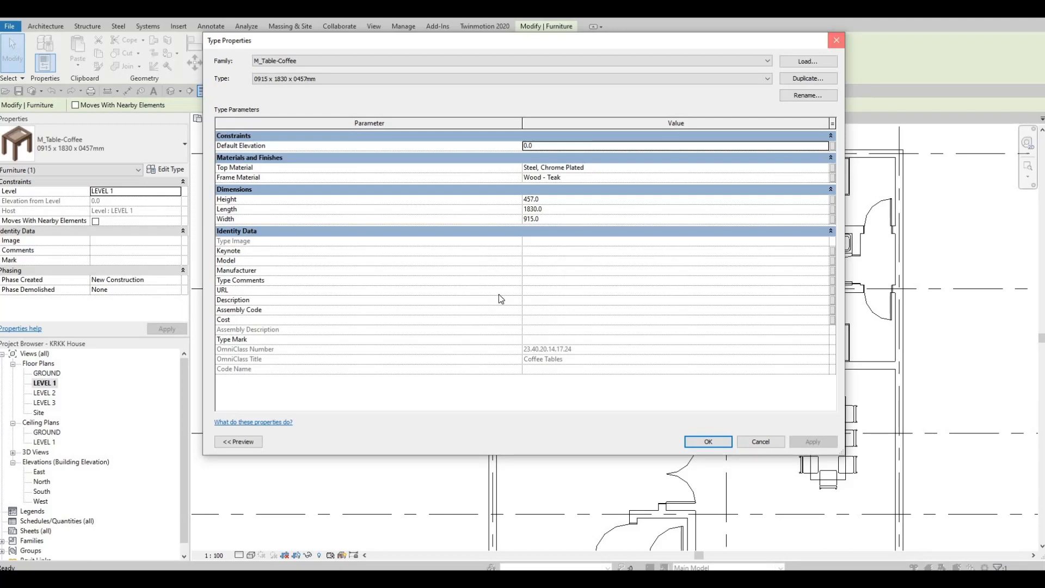
pyautogui.press('Return')
pyautogui.press('Escape')
pyautogui.press('Escape')
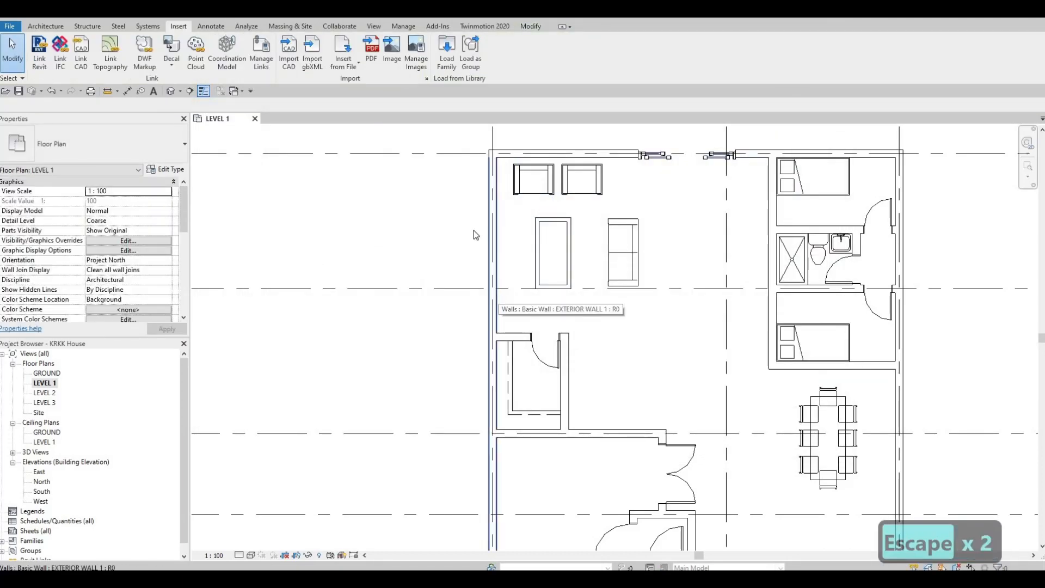
# Nudge both armchairs together along the grid A wall toward the sliding door
pyautogui.click(564, 186)
pyautogui.press('Right')
pyautogui.press('Right')
pyautogui.press('Right')
pyautogui.press('Right')
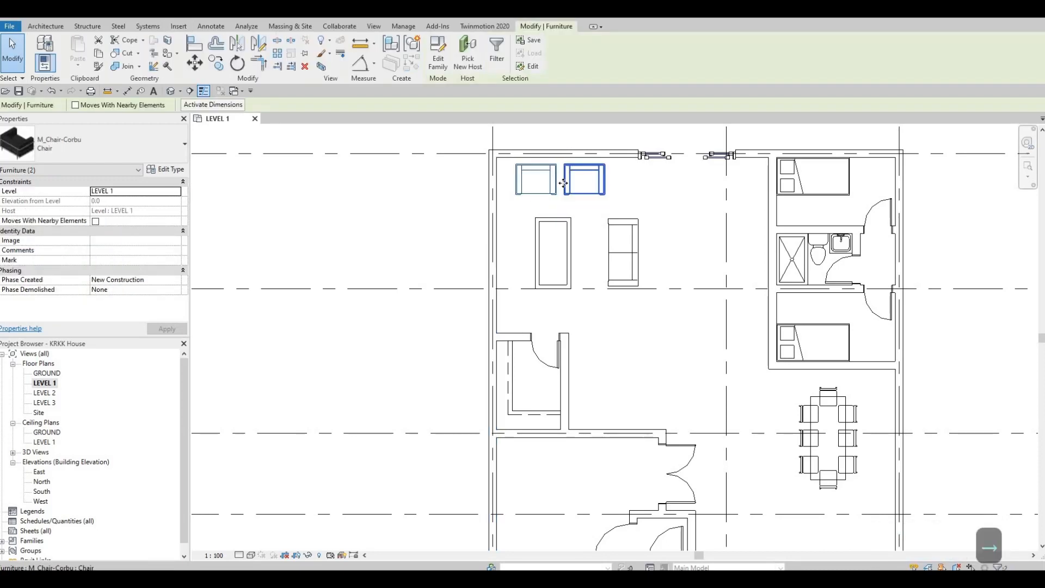
pyautogui.press('Escape')
pyautogui.press('Escape')
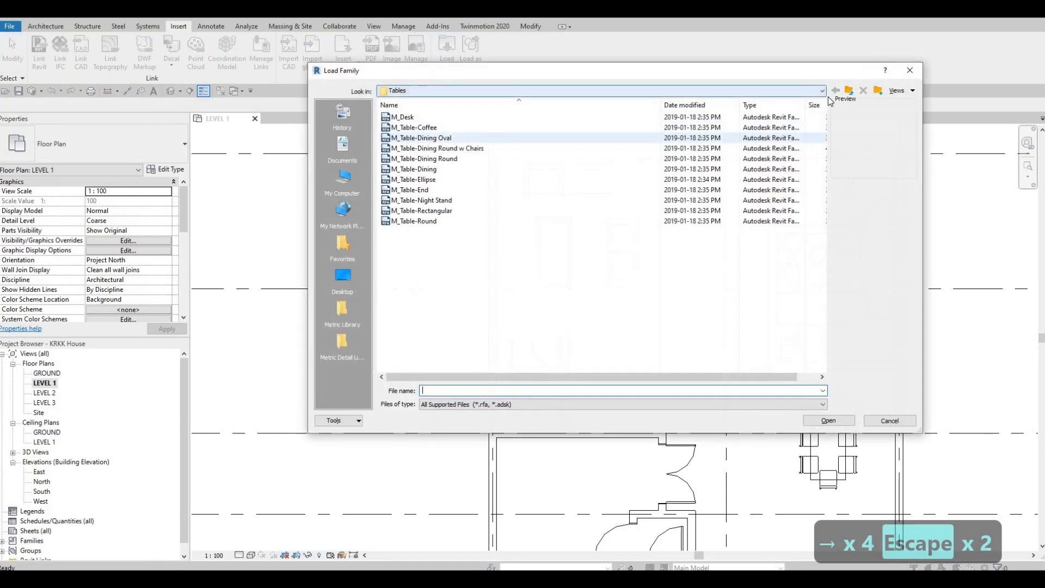
# Load the M_Entertainment center family from the Furniture > Storage folder
pyautogui.click(849, 91)
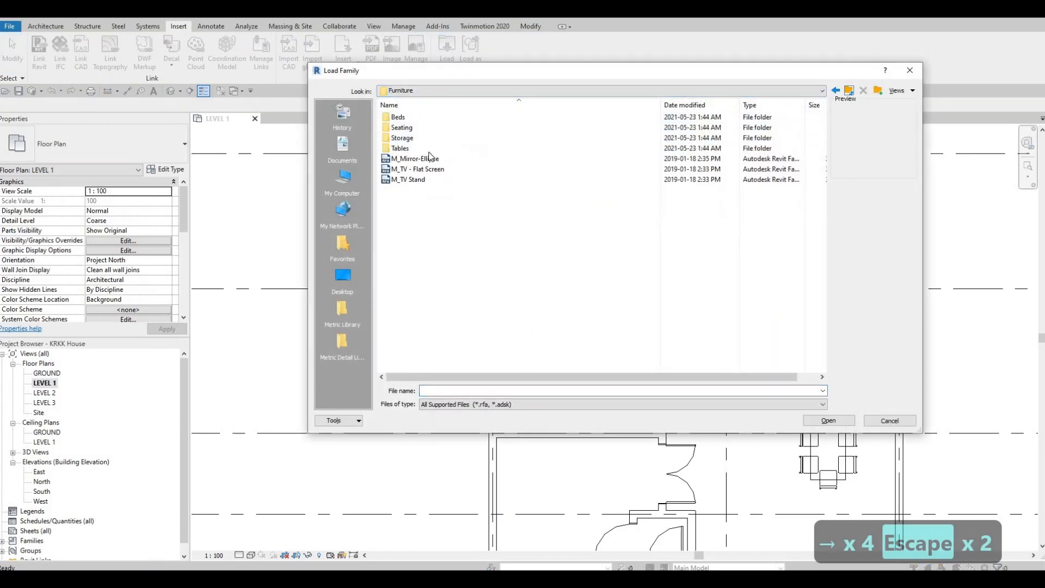
pyautogui.doubleClick(425, 139)
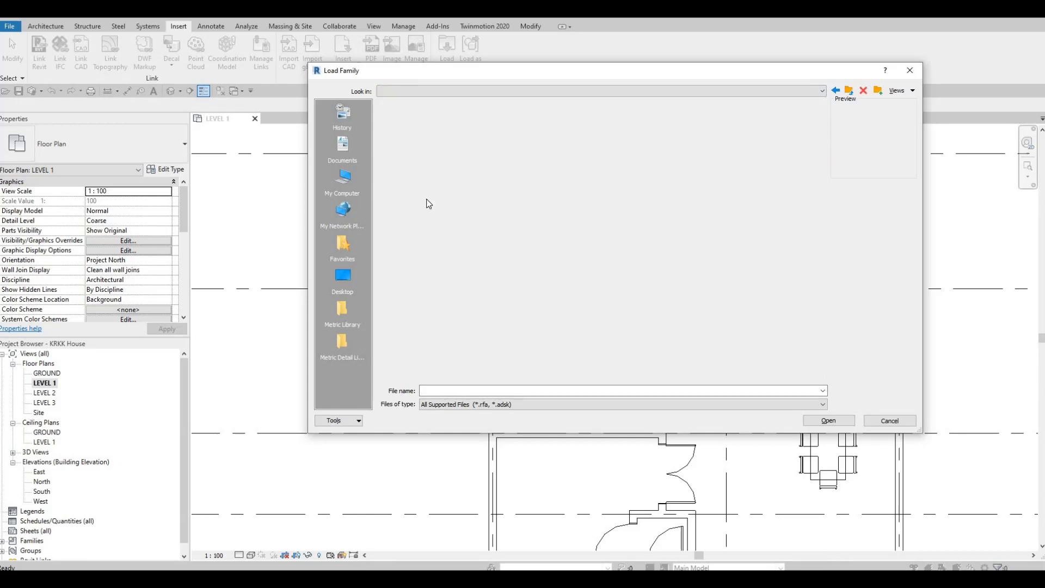
pyautogui.click(425, 180)
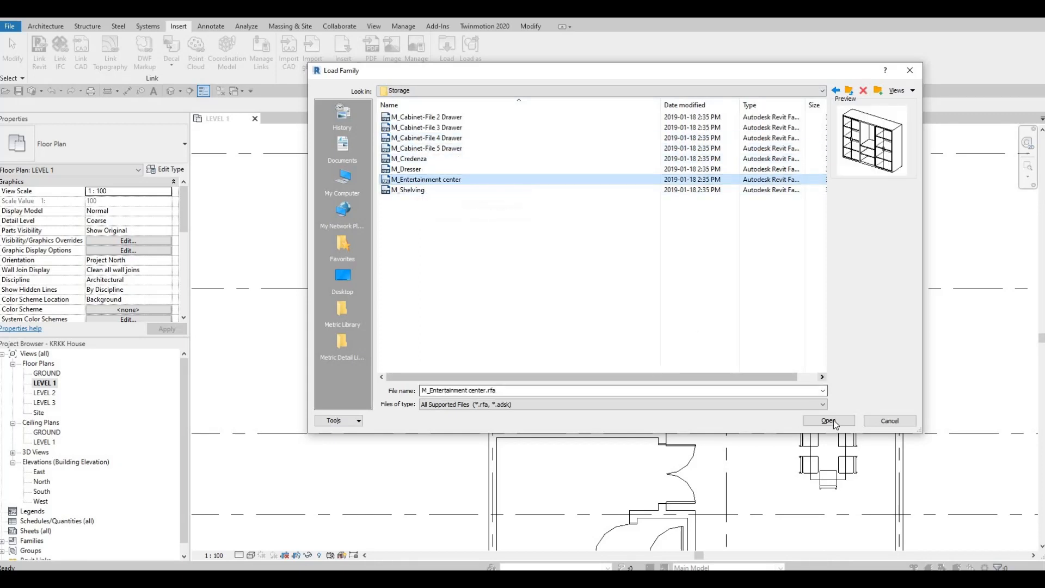
pyautogui.press('Return')
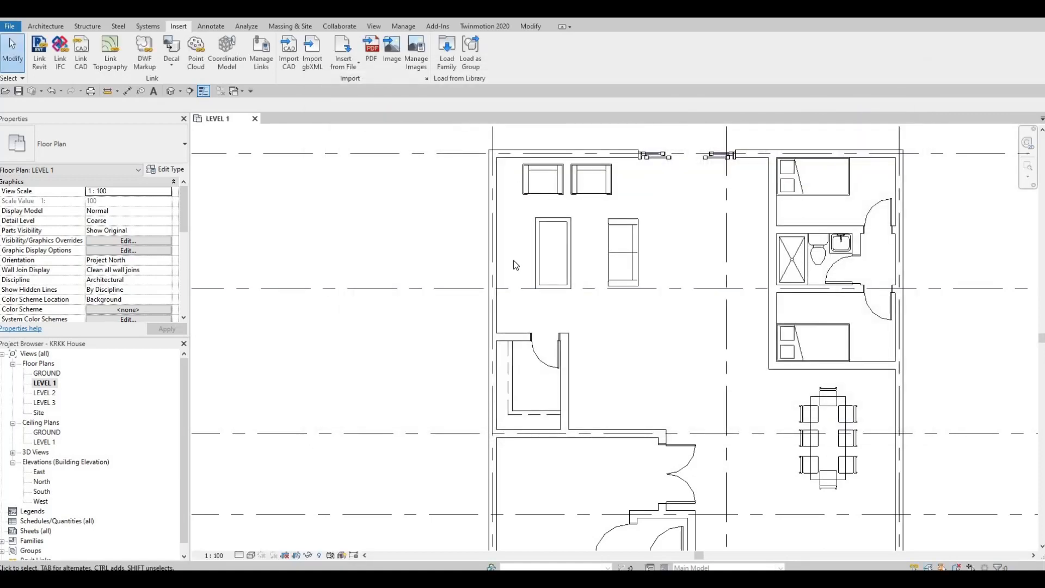
# Place the 1830 x 1830 x 0610mm entertainment center against the exterior side wall, rotated to face the coffee table and sofa
pyautogui.press('c')
pyautogui.press('m')
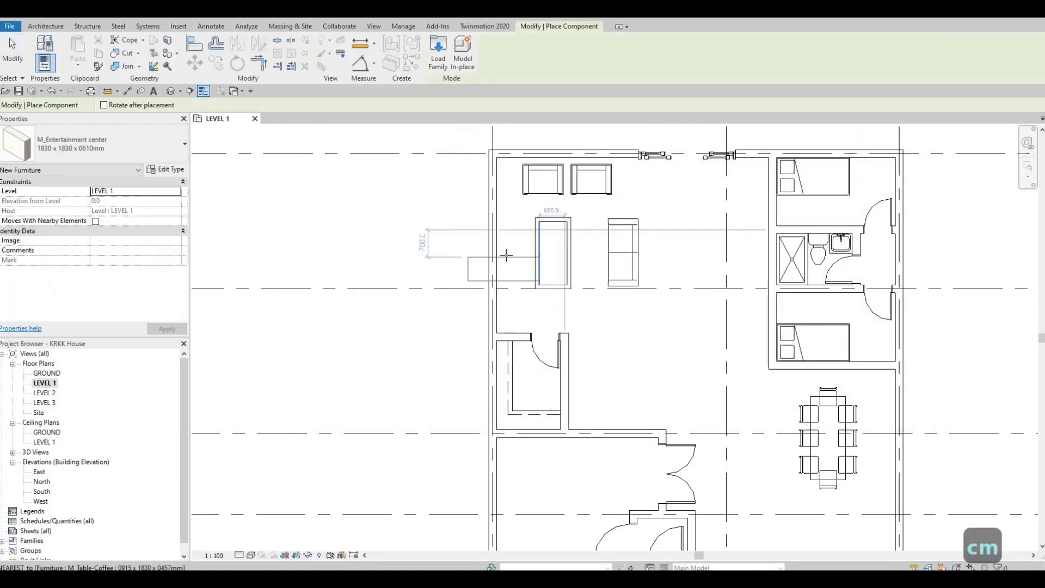
pyautogui.press('space')
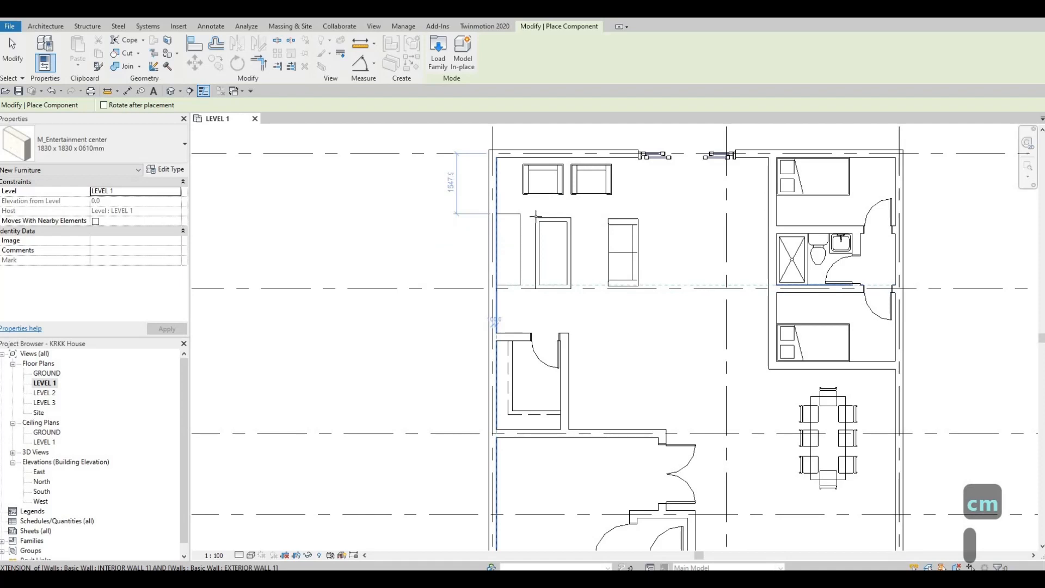
pyautogui.press('Escape')
pyautogui.press('Escape')
# Shift the pair of armchairs further from the side wall to center them over the new seating arrangement
pyautogui.click(583, 193)
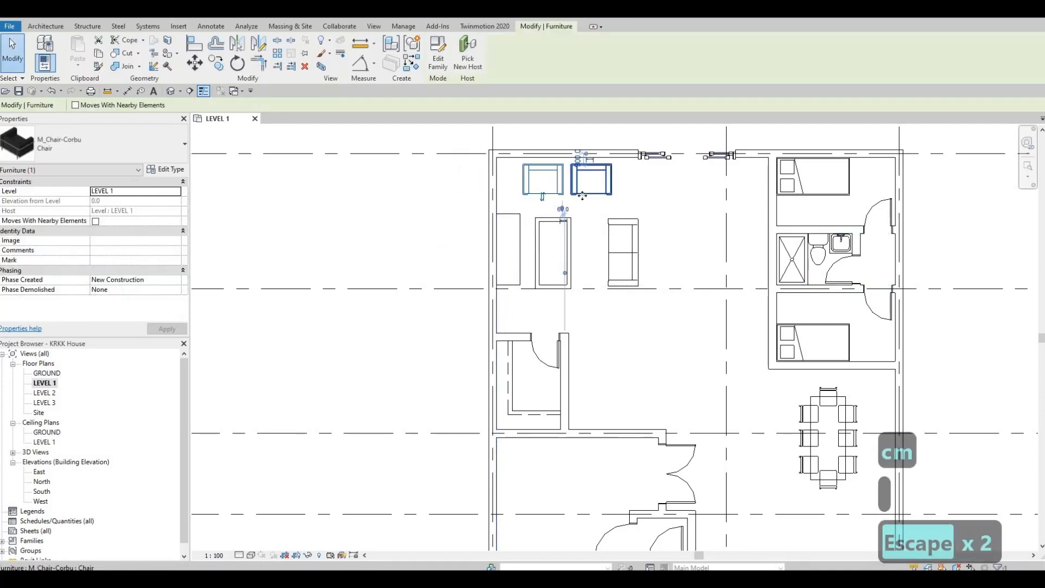
pyautogui.keyDown('ctrl'); pyautogui.click(582, 195); pyautogui.keyUp('ctrl')
pyautogui.press('Right')
pyautogui.press('Right')
pyautogui.press('Right')
pyautogui.press('Right')
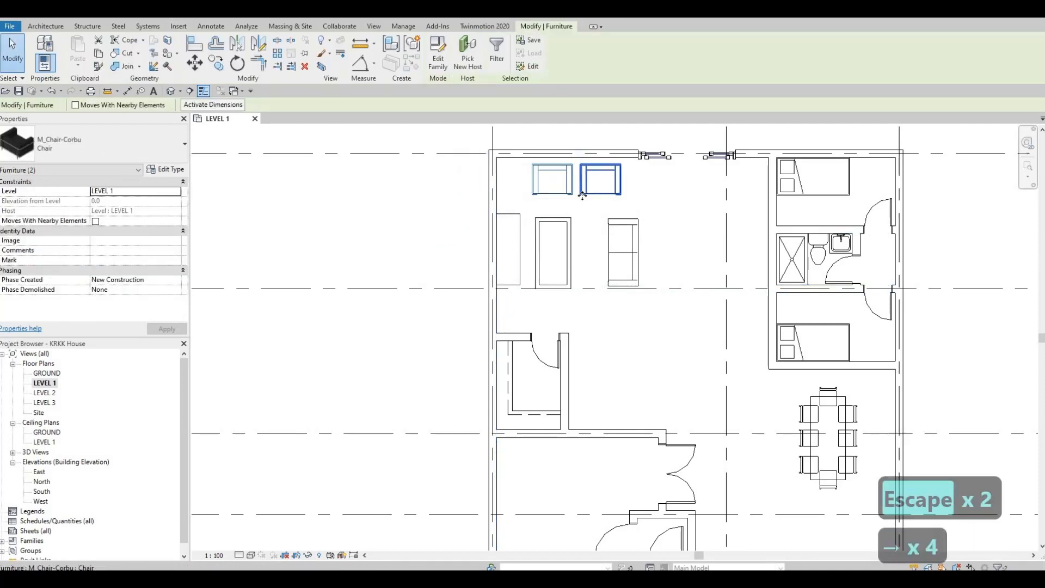
pyautogui.press('Left')
pyautogui.press('Escape')
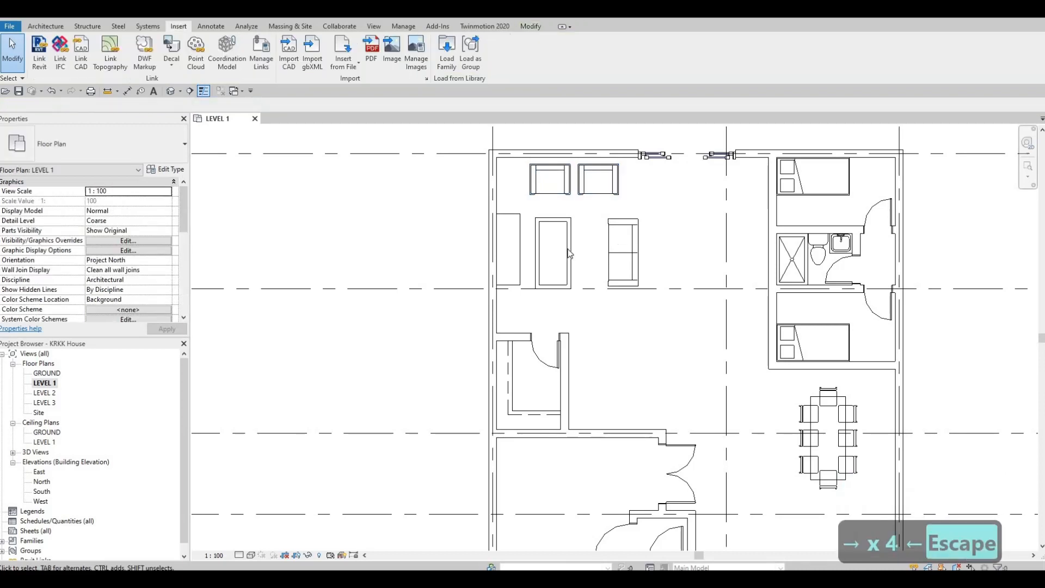
# Nudge the coffee table away from the entertainment center toward the sofa
pyautogui.click(568, 253)
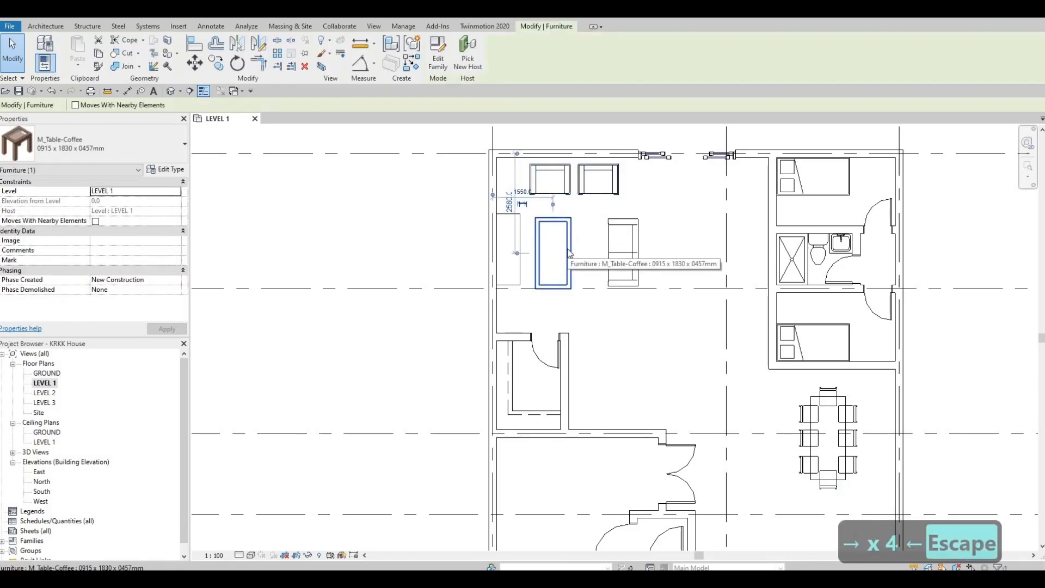
pyautogui.press('Right')
pyautogui.press('Right')
pyautogui.press('Right')
pyautogui.press('Right')
pyautogui.press('Right')
pyautogui.press('Right')
pyautogui.press('Right')
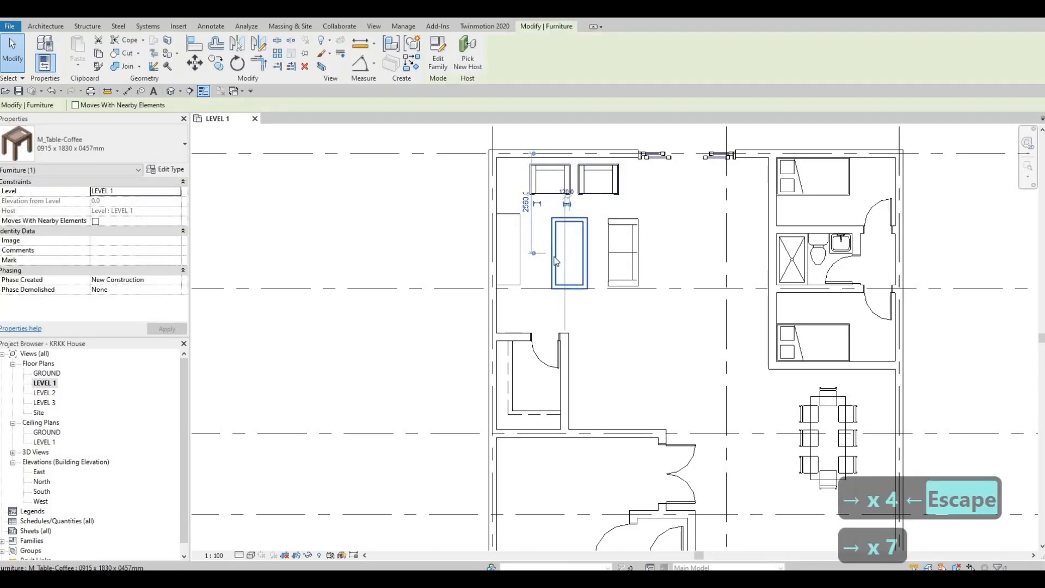
pyautogui.press('Escape')
pyautogui.press('Escape')
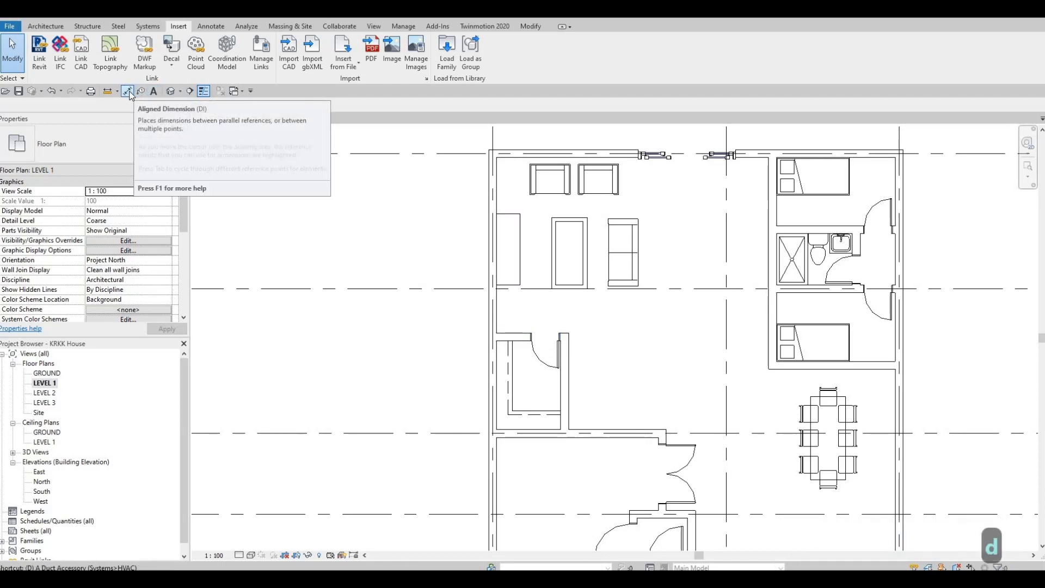
# Add an aligned dimension outside the house from the grid A wall's inner face to the closet wall's room-side face
pyautogui.press('d')
pyautogui.press('i')
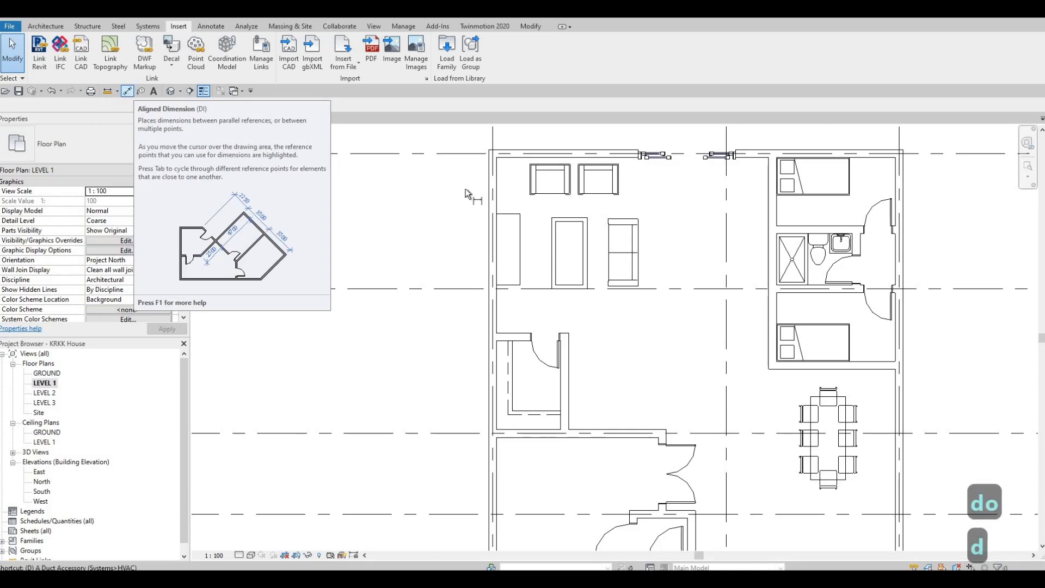
pyautogui.press('Tab')
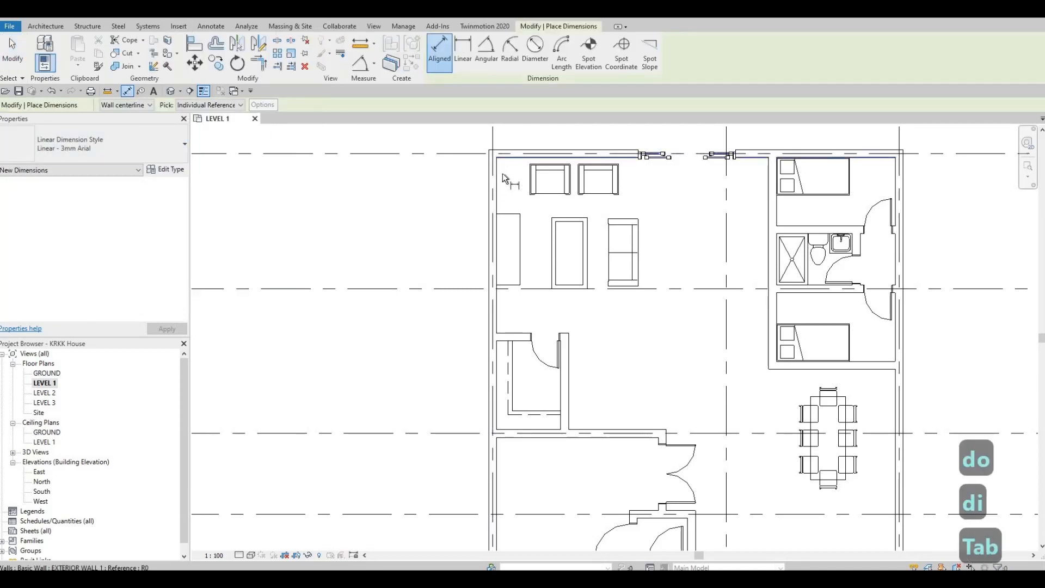
pyautogui.click(507, 158)
pyautogui.press('Tab')
pyautogui.click(512, 335)
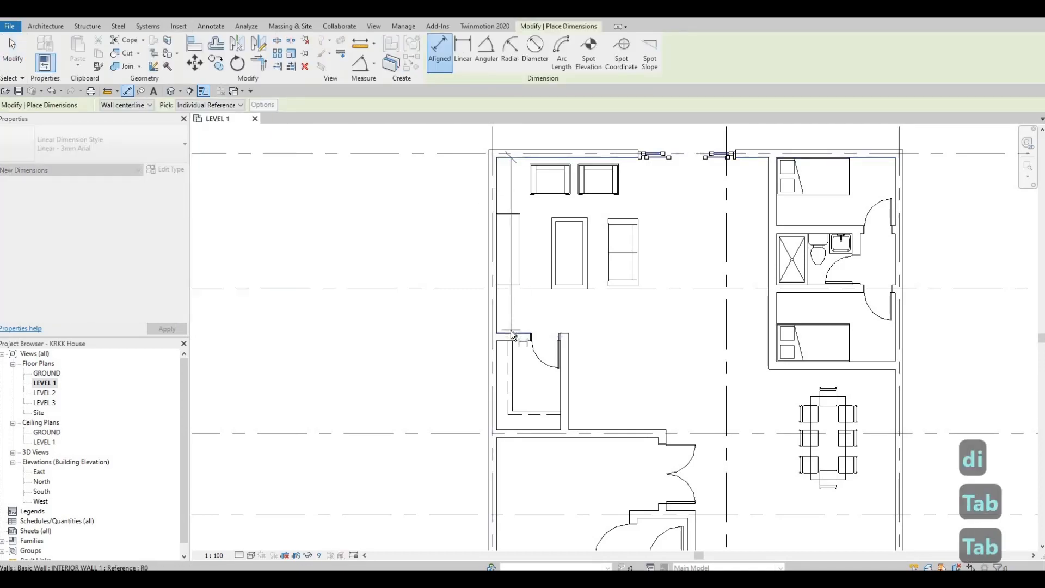
pyautogui.click(443, 326)
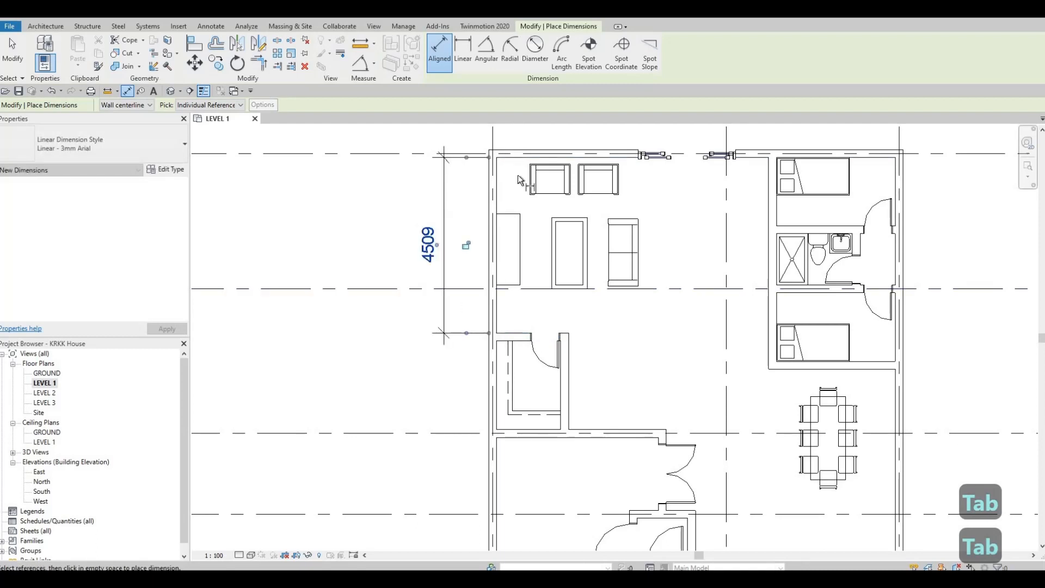
# Cycle through the selectable dimension references on the exterior walls and the closet's interior wall
pyautogui.scroll(2, 513, 121)
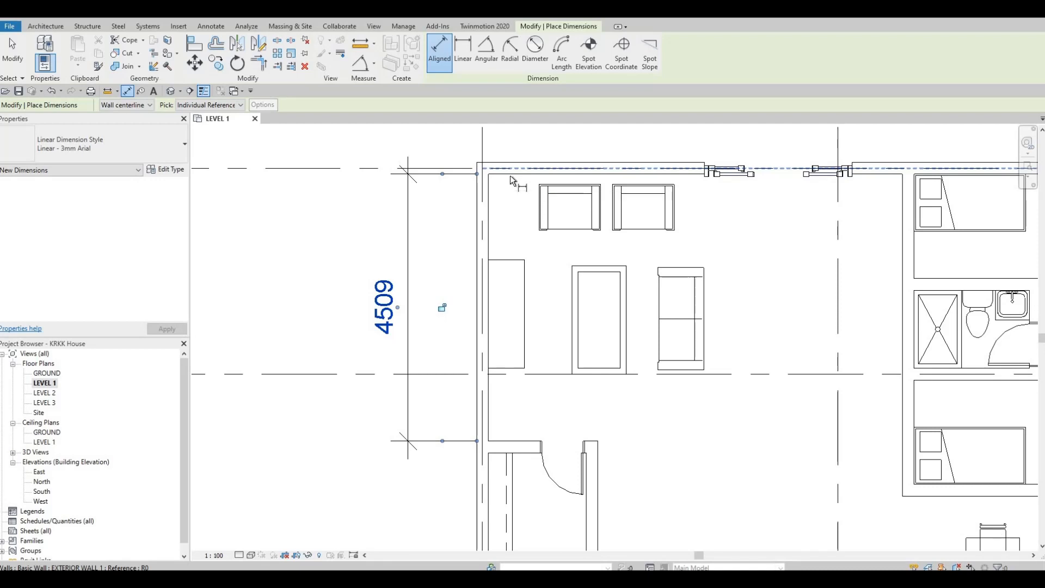
pyautogui.press('Tab')
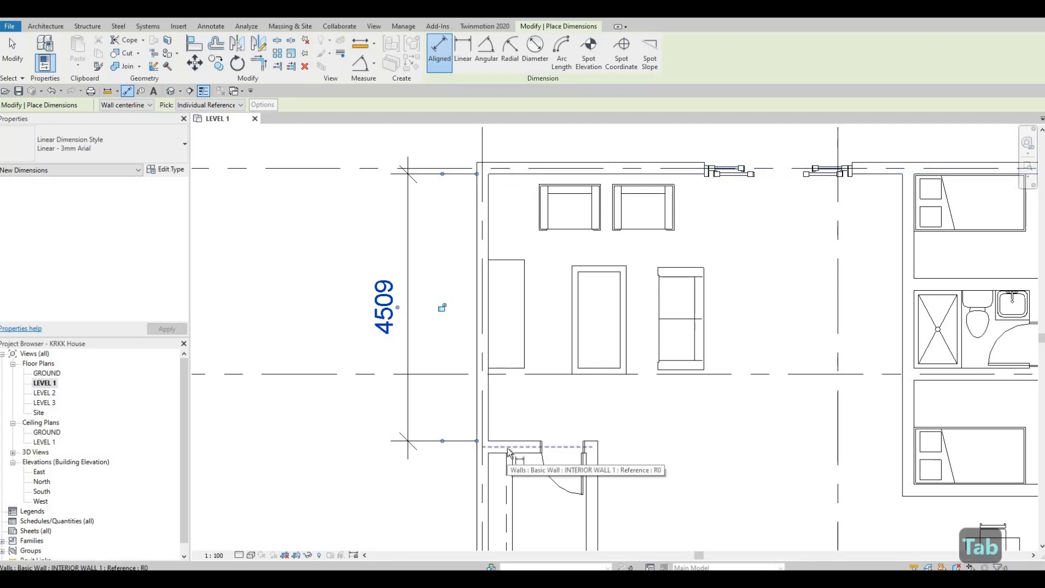
pyautogui.press('Tab')
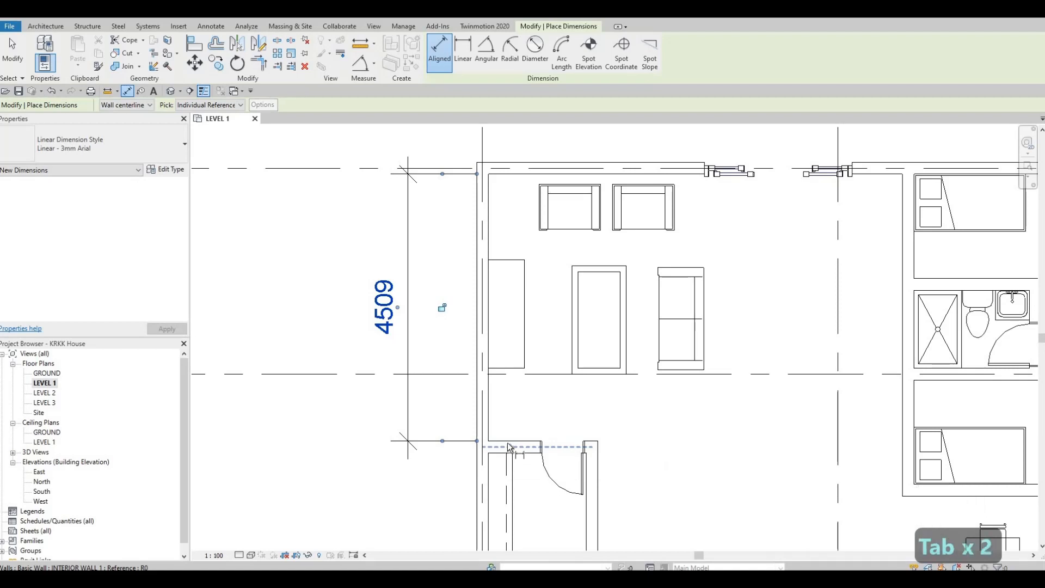
pyautogui.press('Tab')
pyautogui.press('Tab')
pyautogui.press('Tab')
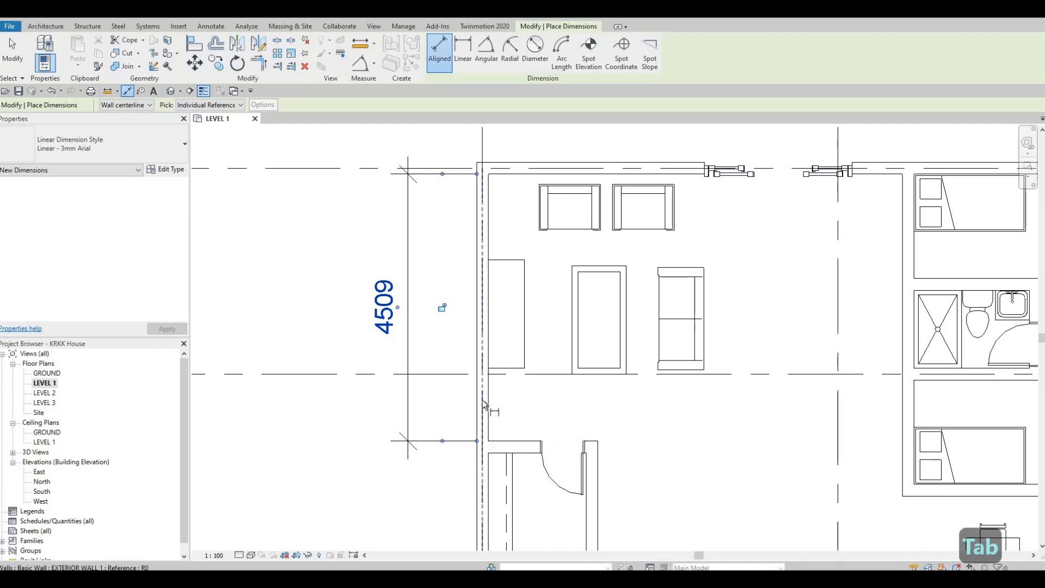
pyautogui.press('Tab')
pyautogui.press('Tab')
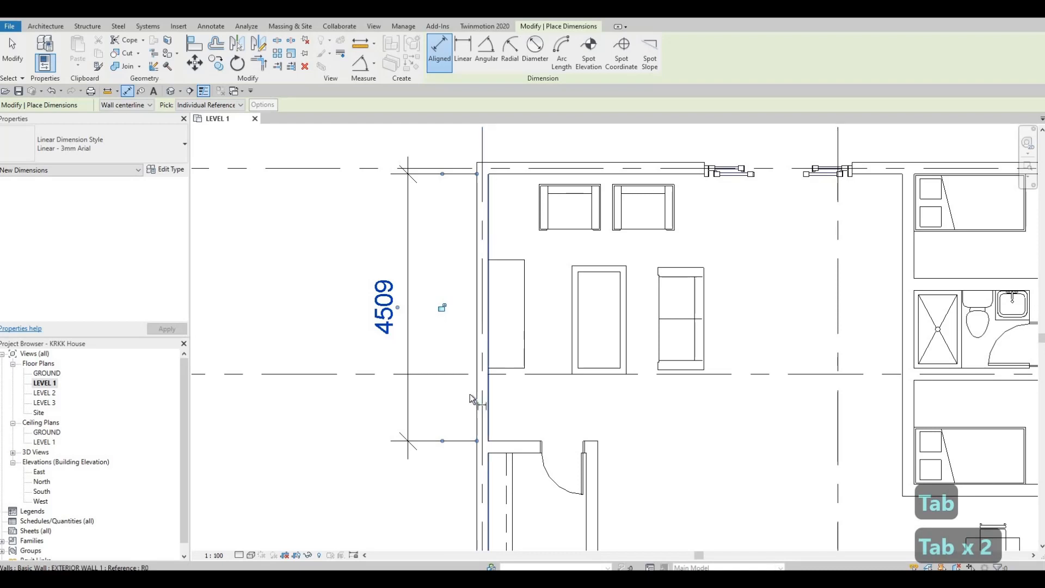
pyautogui.press('Tab')
pyautogui.press('Tab')
pyautogui.press('Tab')
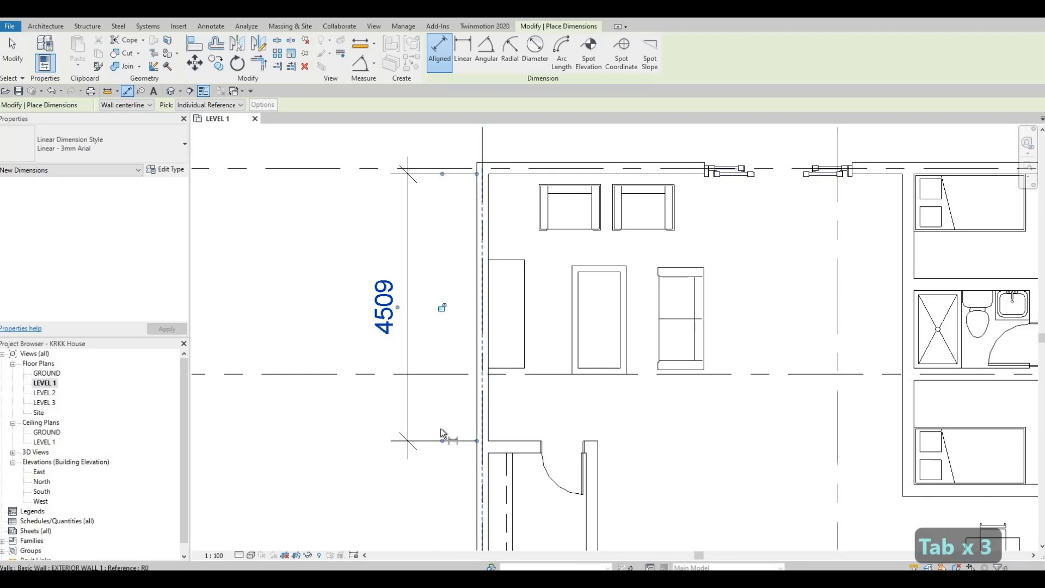
pyautogui.press('Escape')
pyautogui.press('Escape')
# Nudge the pair of armchairs slightly further away from the entertainment center's side wall
pyautogui.scroll(-1, 456, 427)
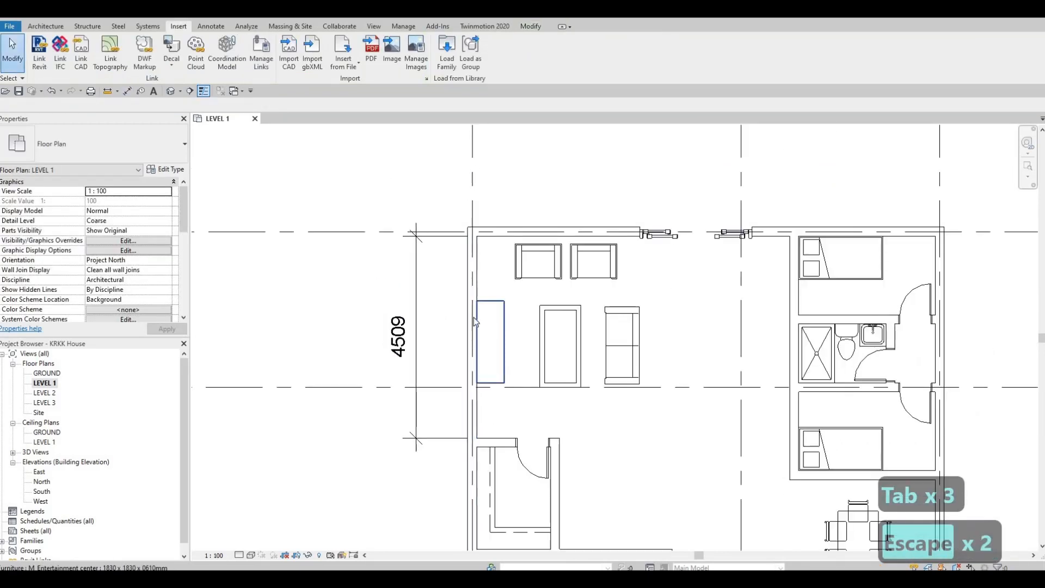
pyautogui.keyDown('ctrl'); pyautogui.click(551, 263); pyautogui.keyUp('ctrl')
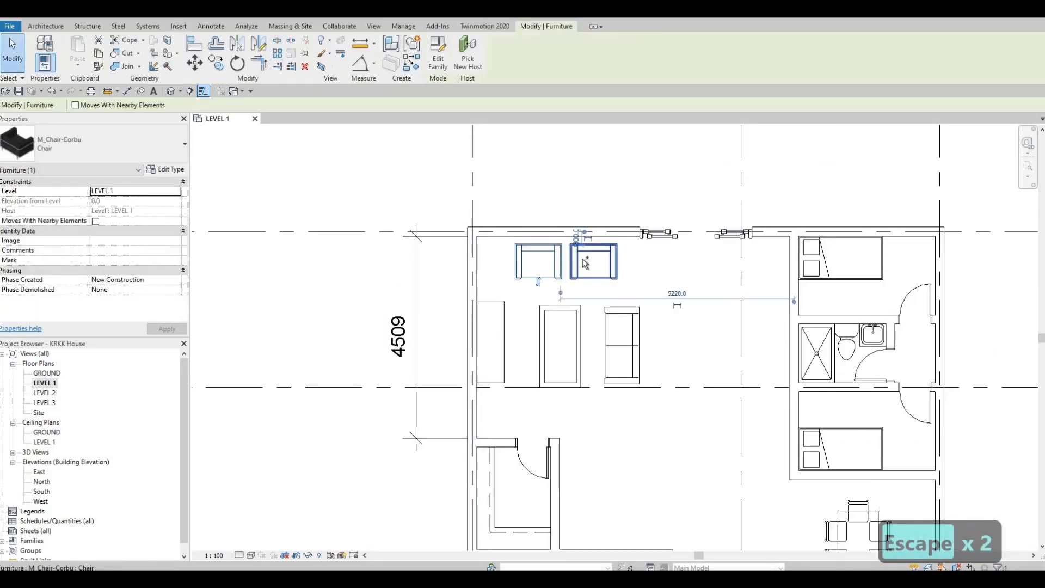
pyautogui.keyDown('ctrl'); pyautogui.click(586, 258); pyautogui.keyUp('ctrl')
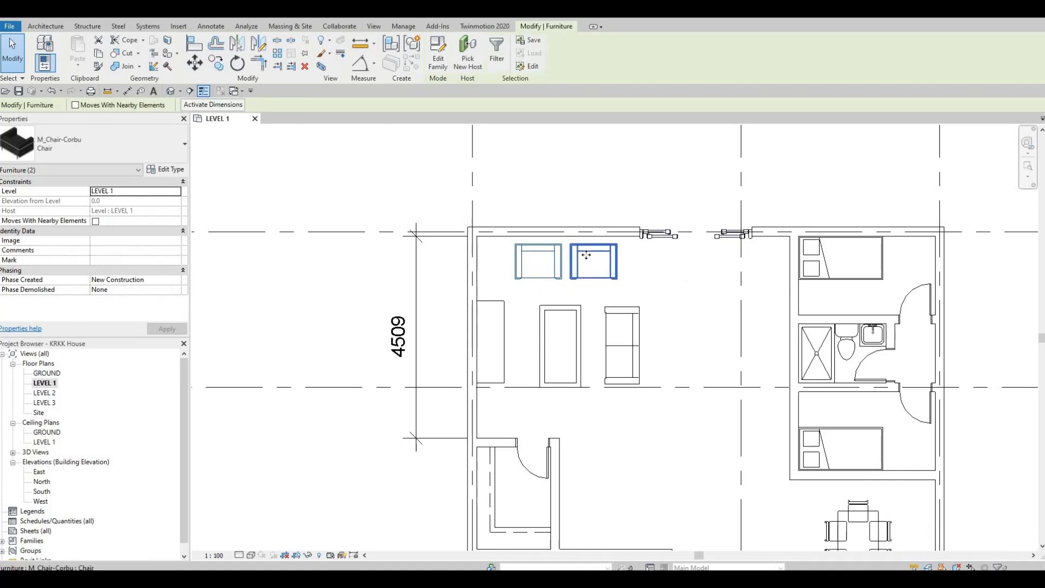
pyautogui.press('Right')
pyautogui.press('Right')
pyautogui.press('Right')
pyautogui.press('Escape')
pyautogui.press('Escape')
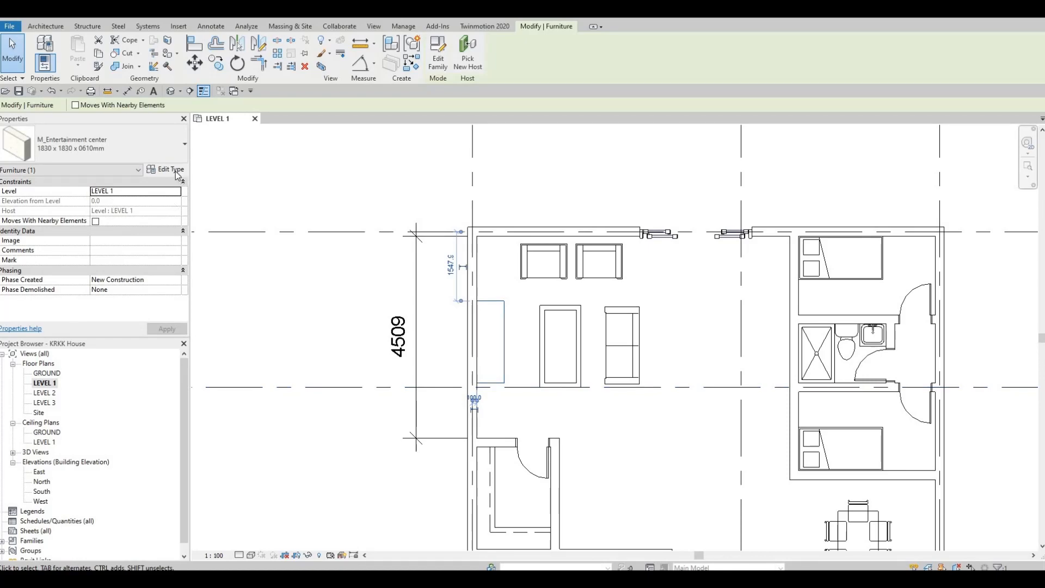
# Set the entertainment center type's width to 4509 so it spans the living-room wall
pyautogui.click(166, 169)
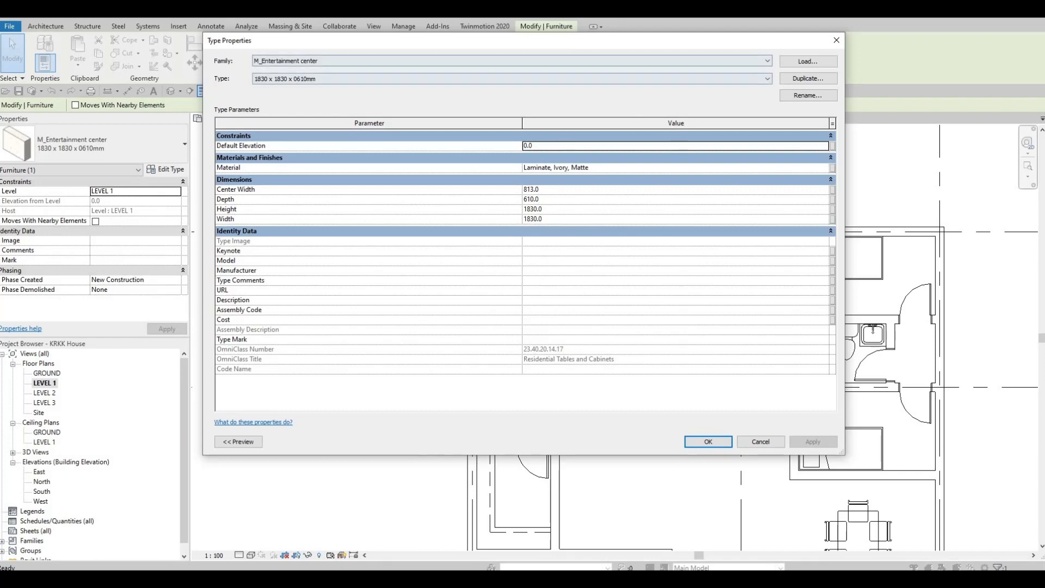
pyautogui.moveTo(562, 47); pyautogui.dragTo(931, 117)
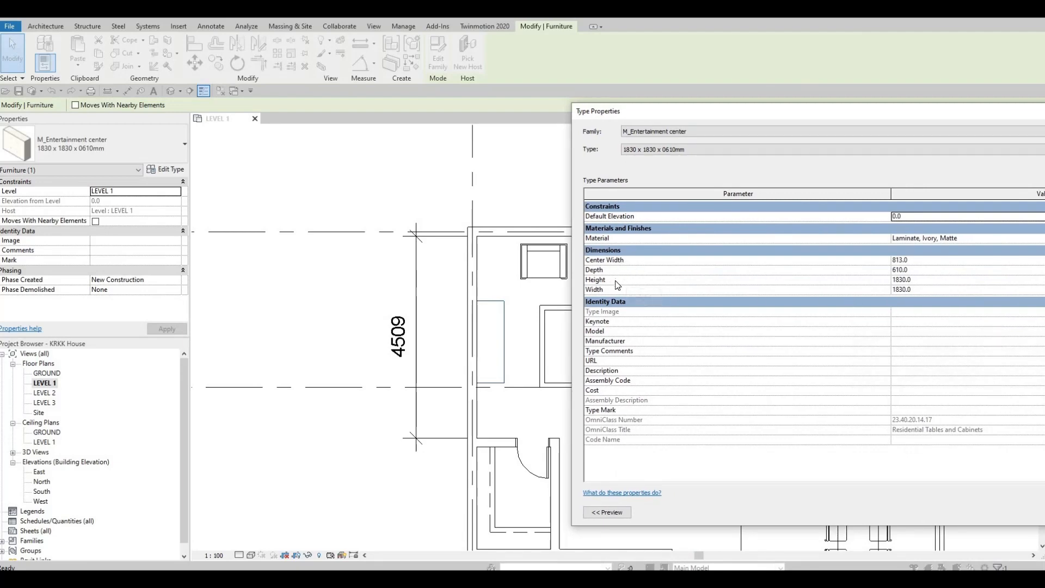
pyautogui.click(740, 293)
pyautogui.write('4509')
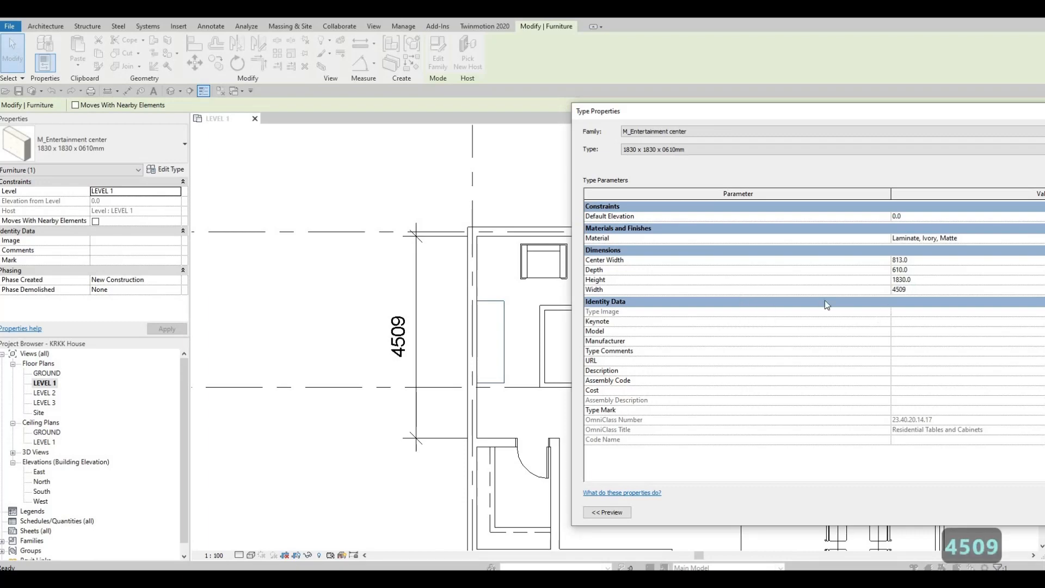
pyautogui.click(883, 280)
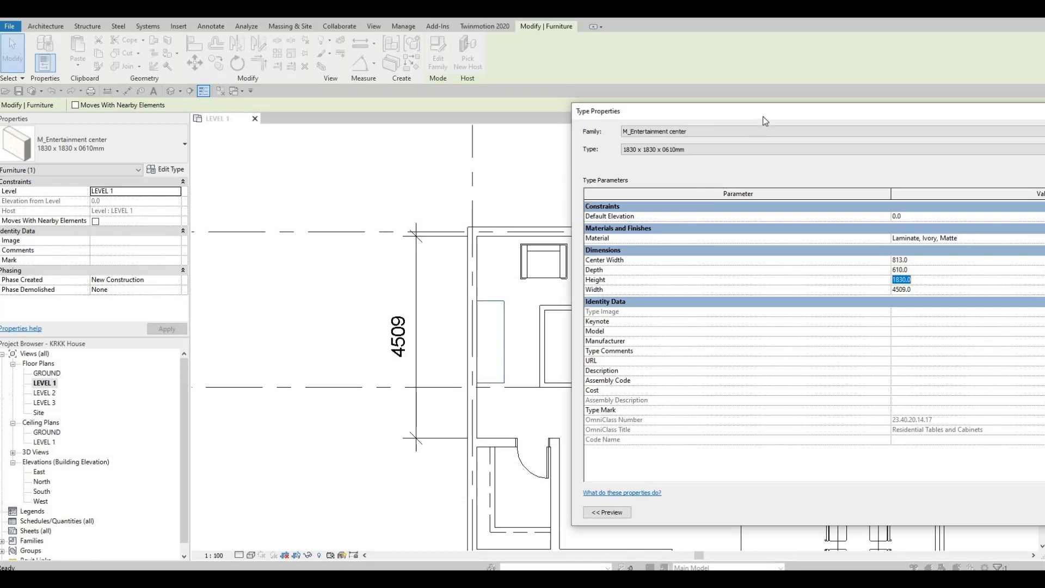
pyautogui.moveTo(718, 111); pyautogui.dragTo(456, 78)
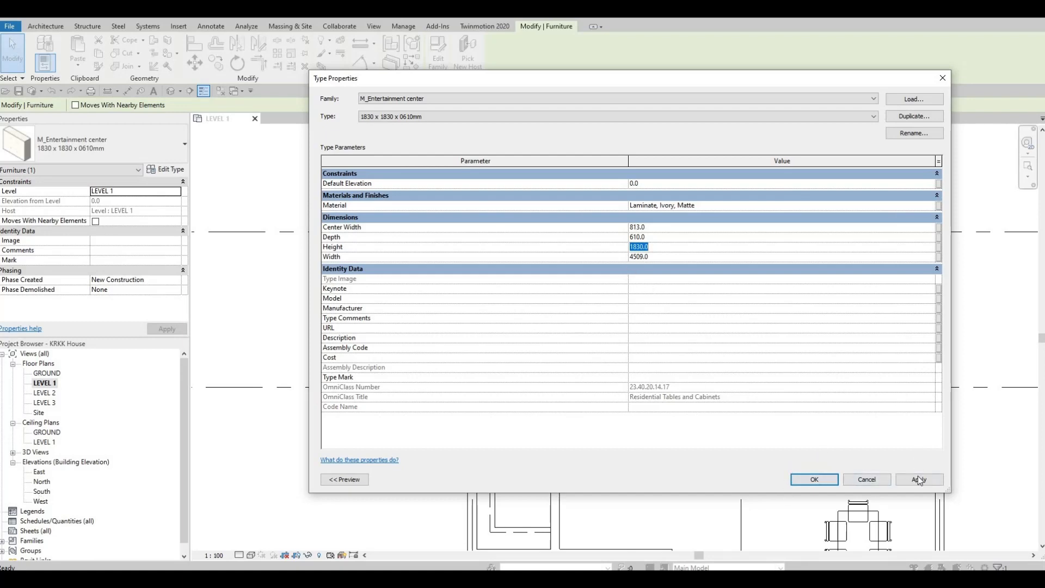
pyautogui.click(814, 479)
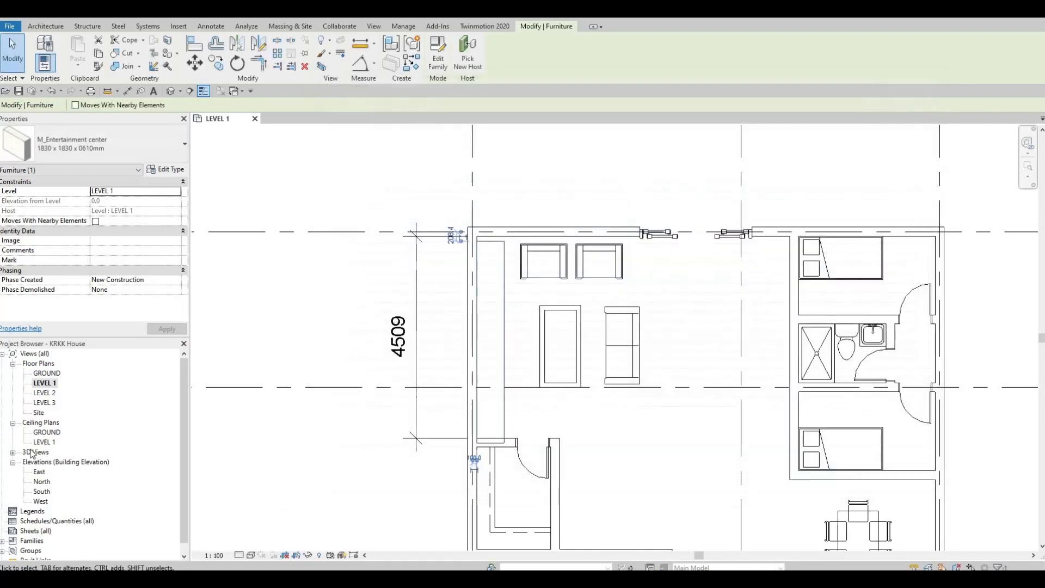
# Open the South elevation and examine the wall height between LEVEL 1 and LEVEL 2
pyautogui.doubleClick(41, 492)
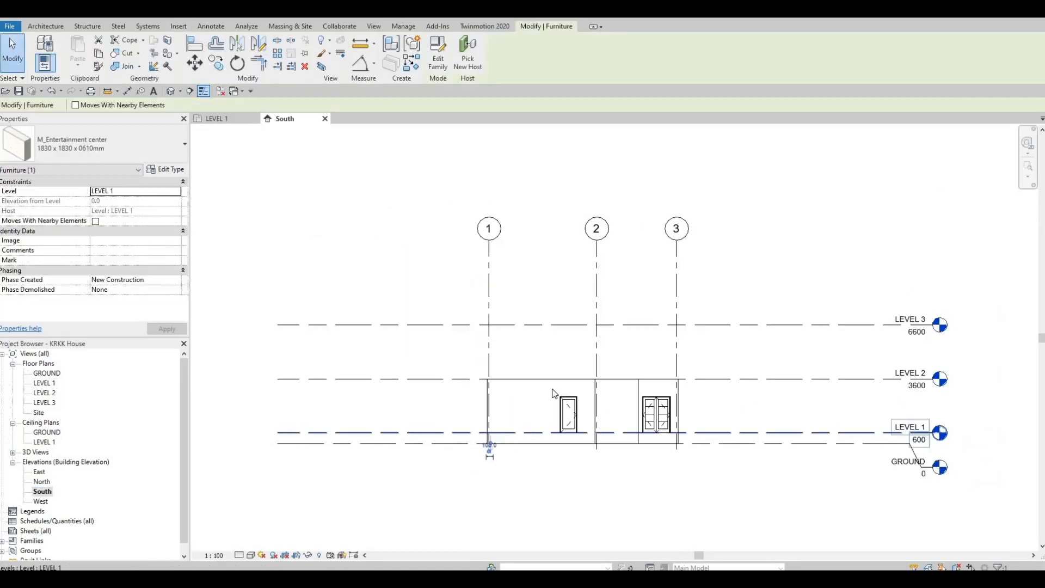
pyautogui.scroll(5, 626, 433)
pyautogui.scroll(-2, 944, 466)
pyautogui.moveTo(944, 467); pyautogui.dragTo(688, 397, button='middle')
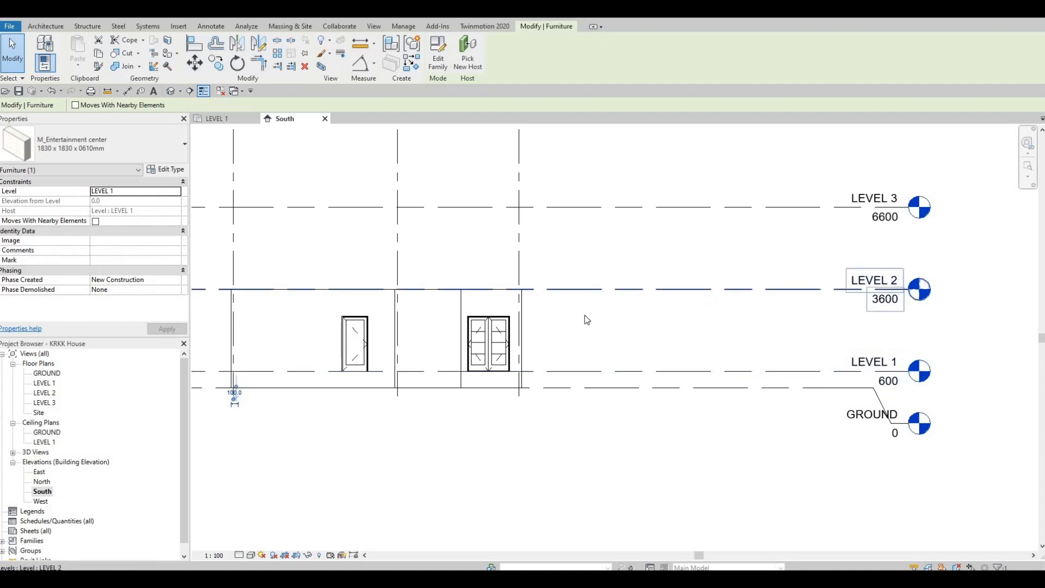
pyautogui.moveTo(699, 306); pyautogui.dragTo(717, 305, button='middle')
pyautogui.moveTo(502, 293); pyautogui.dragTo(598, 285, button='middle')
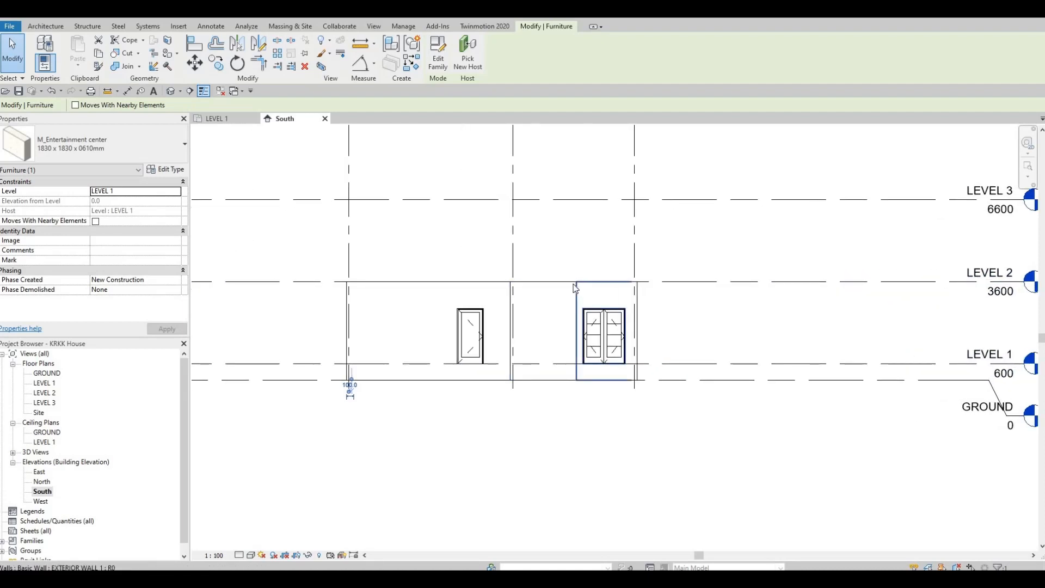
pyautogui.scroll(1, 554, 283)
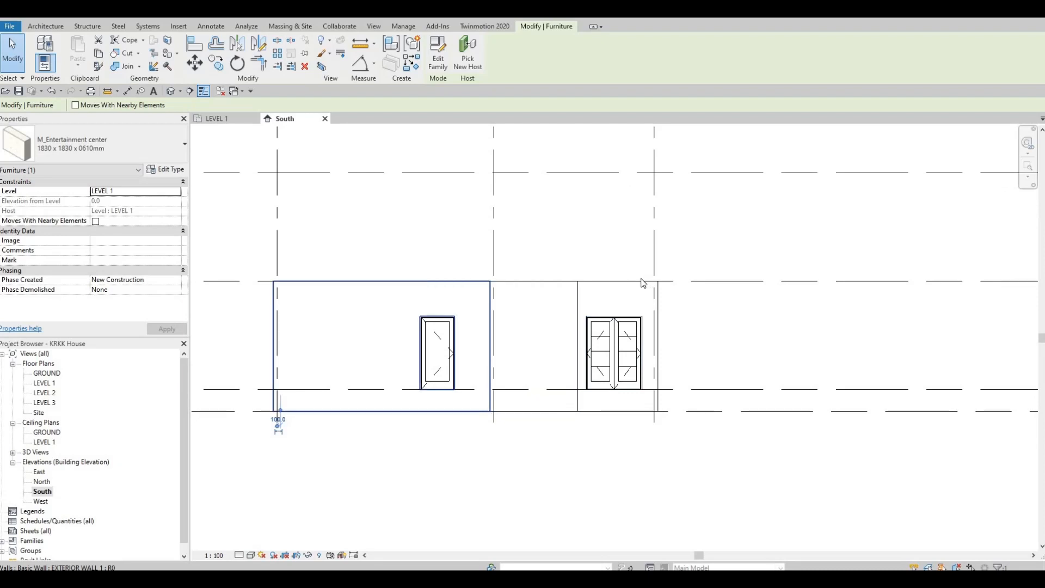
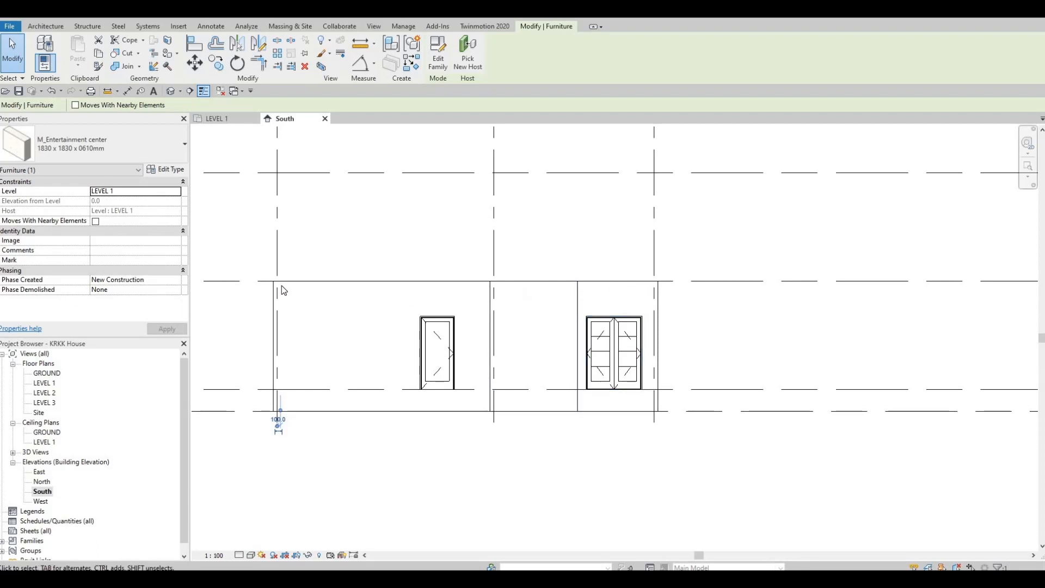
pyautogui.click(304, 286)
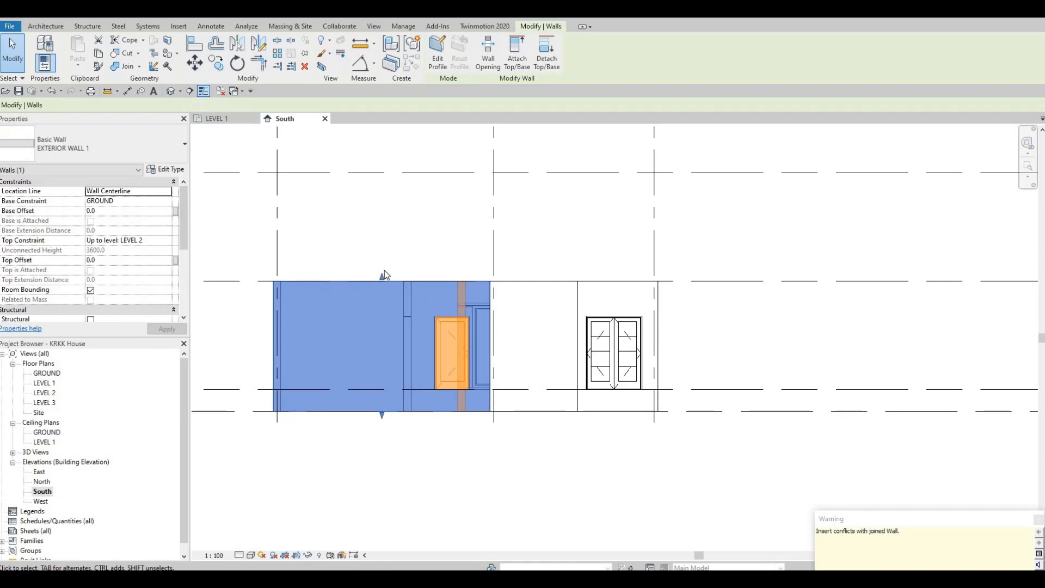
pyautogui.press('Escape')
pyautogui.hotkey('ctrl', 'z')
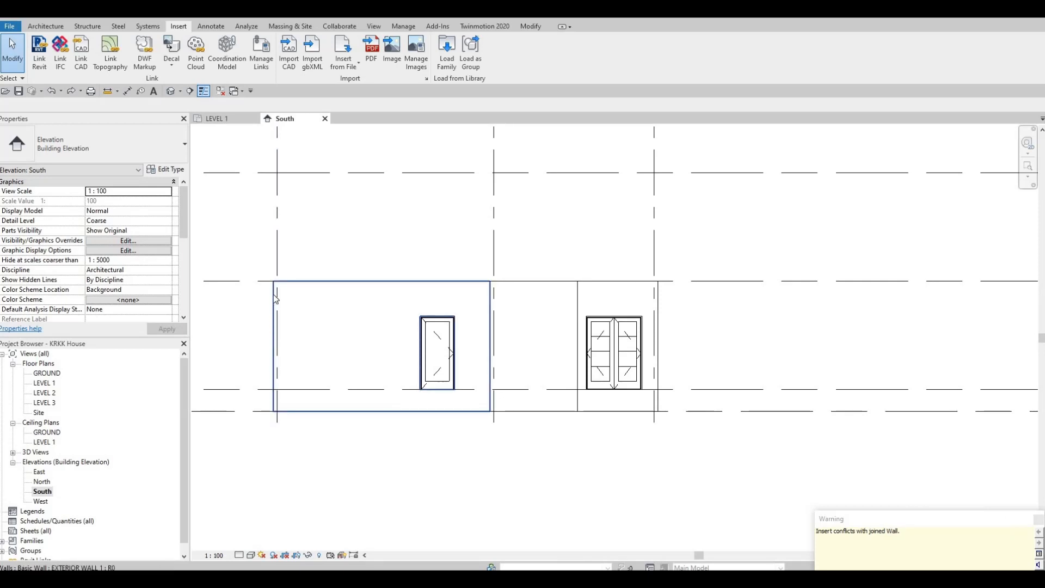
# Return to the LEVEL 1 plan and set the entertainment center type's height to 2800
pyautogui.click(225, 119)
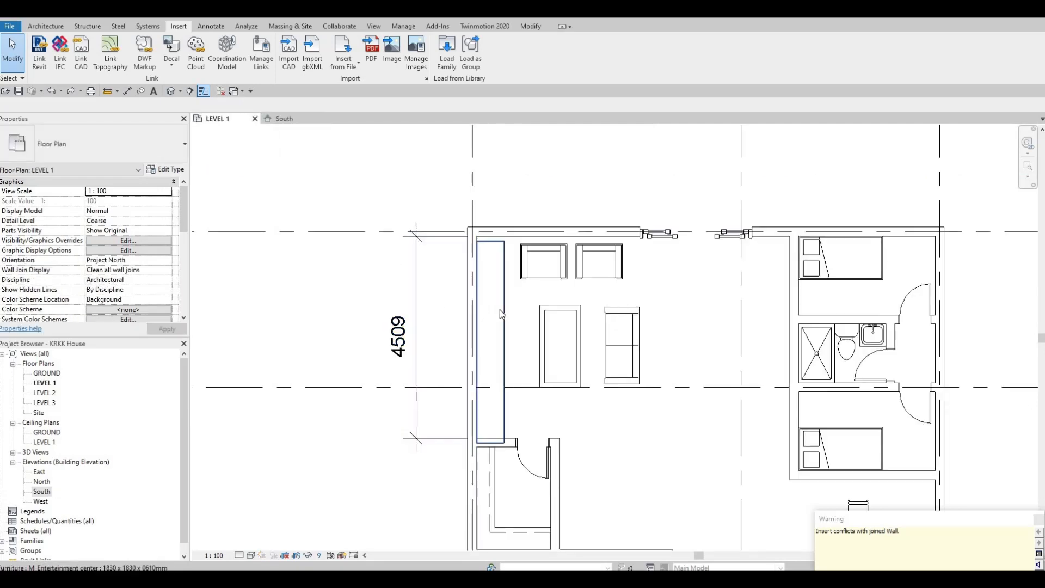
pyautogui.click(503, 307)
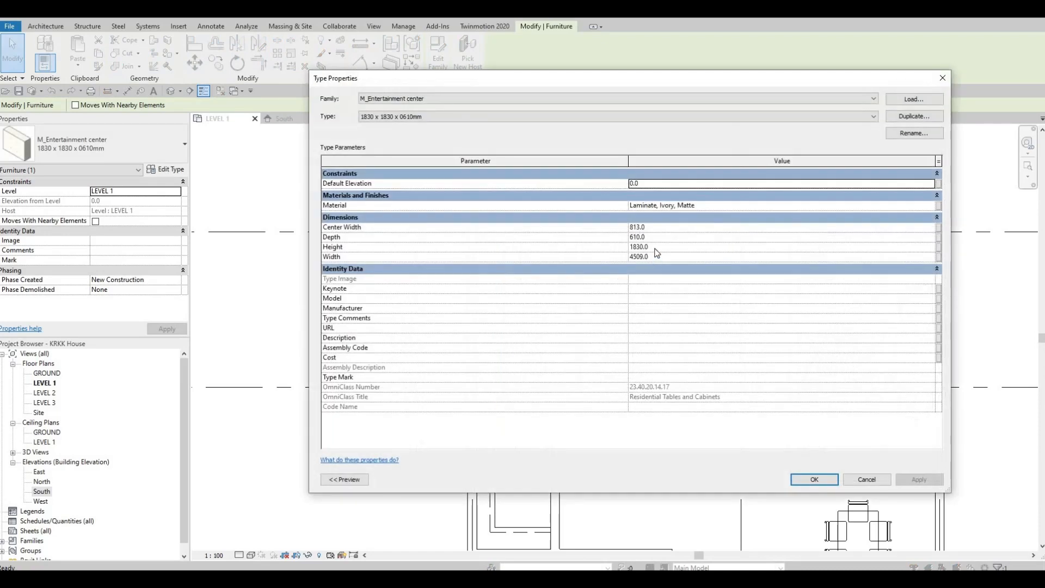
pyautogui.click(655, 249)
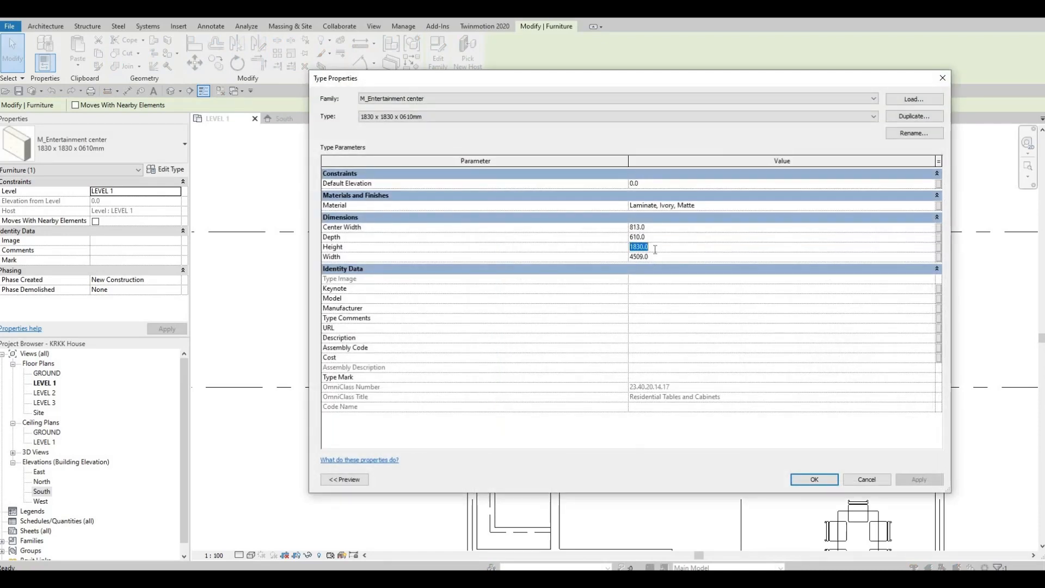
pyautogui.write('2800')
pyautogui.press('Return')
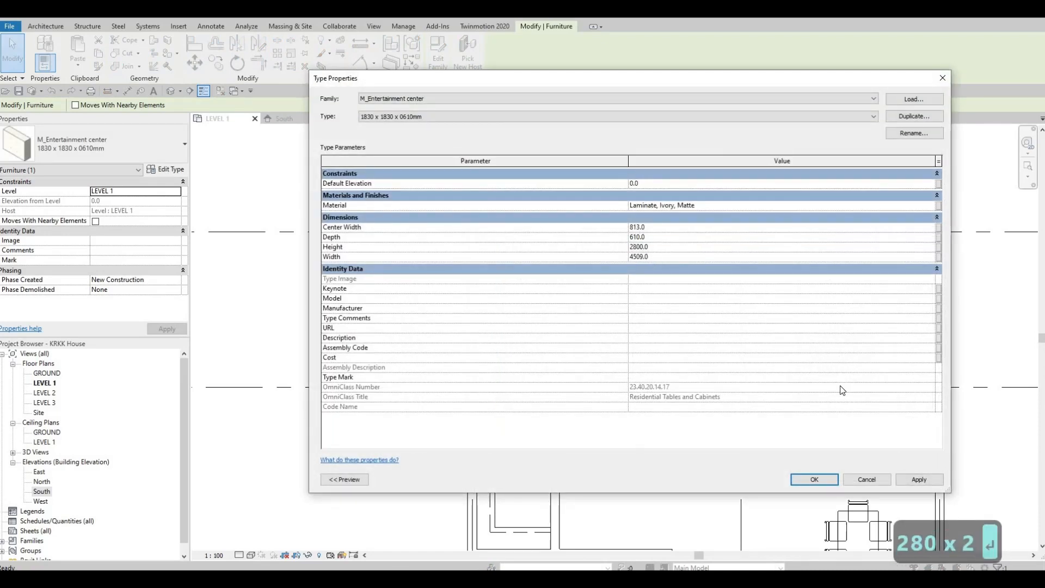
pyautogui.click(814, 479)
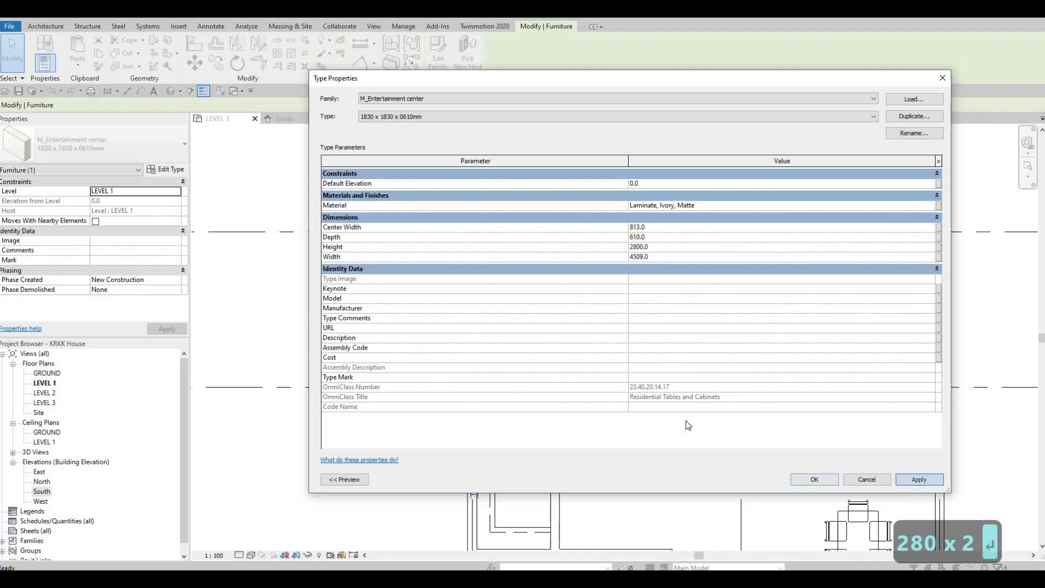
pyautogui.press('Escape')
pyautogui.press('Escape')
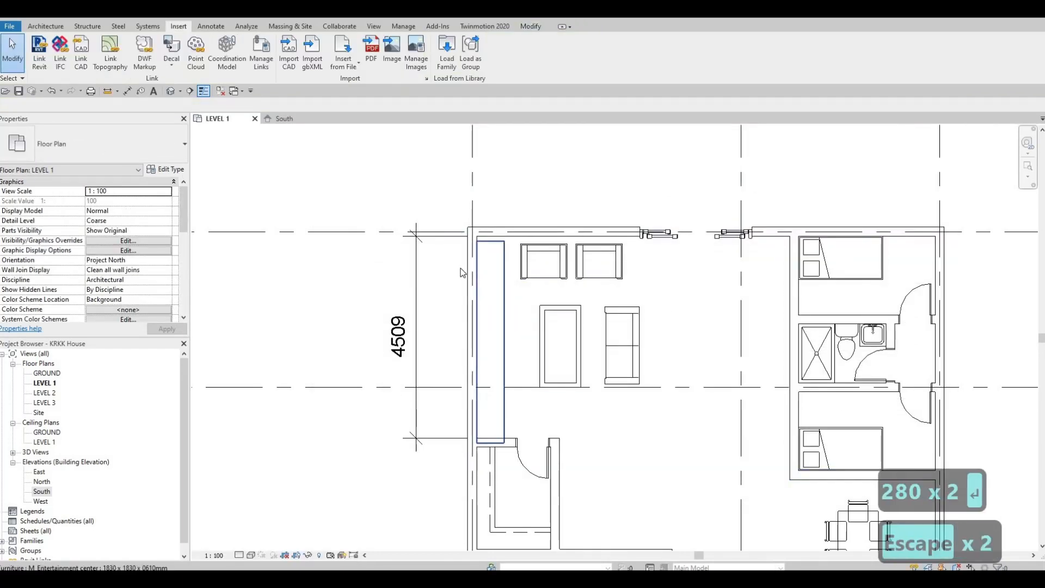
# Move the entertainment center from its corner point to the inner face of the grid A exterior wall
pyautogui.click(501, 253)
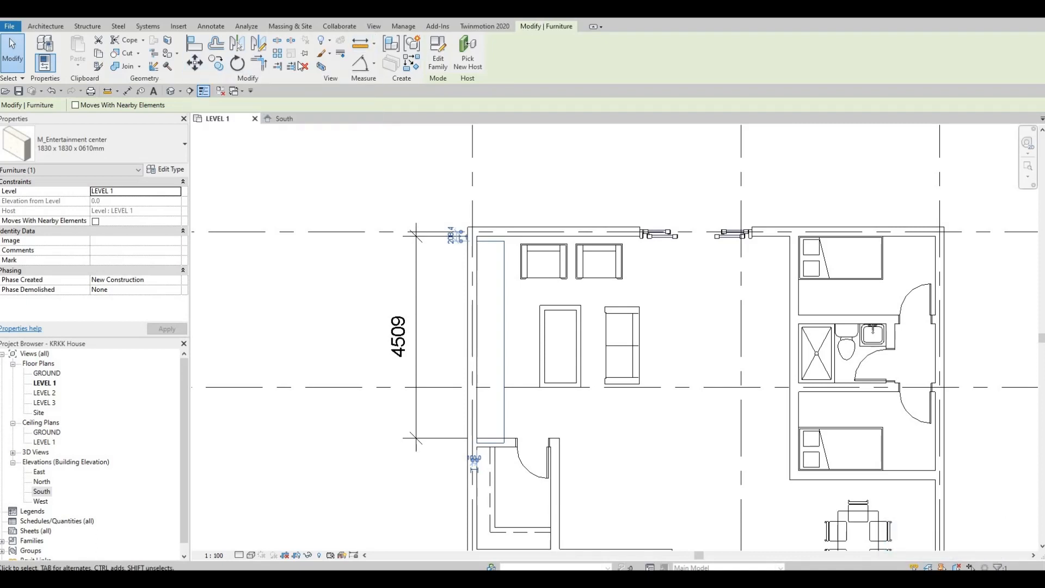
pyautogui.click(201, 68)
pyautogui.scroll(5, 485, 217)
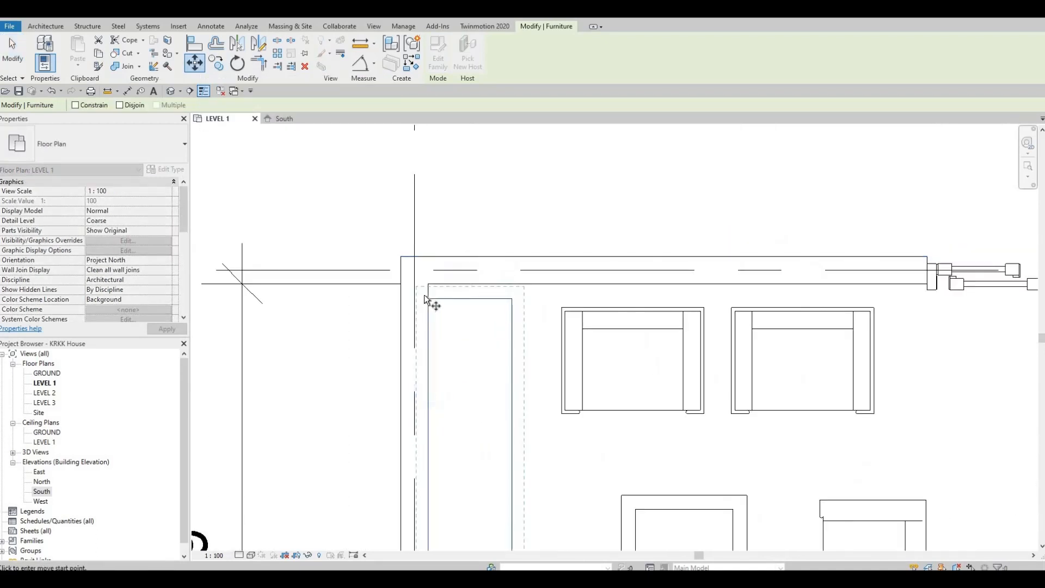
pyautogui.click(428, 298)
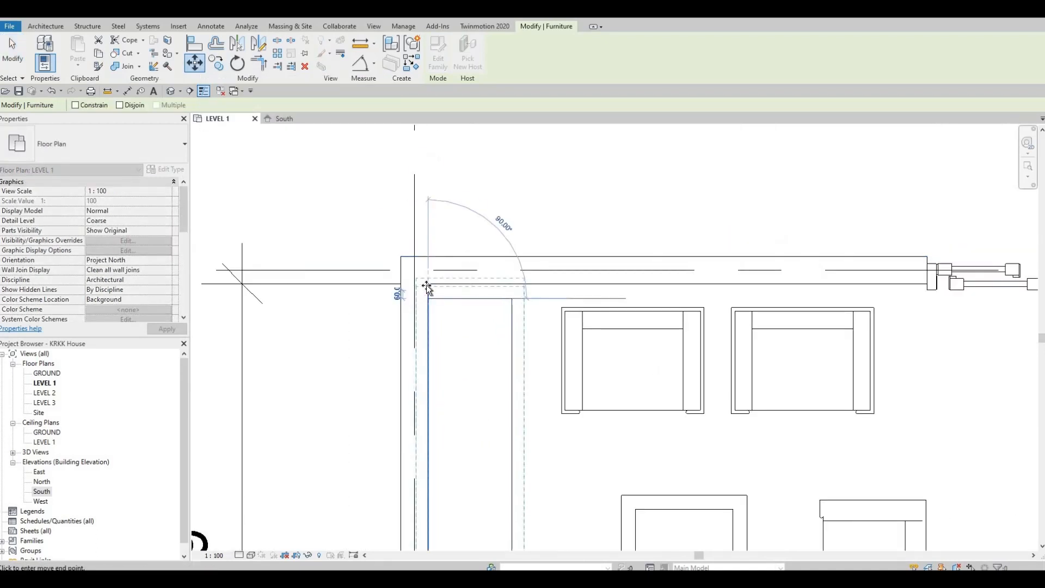
pyautogui.scroll(-6, 428, 284)
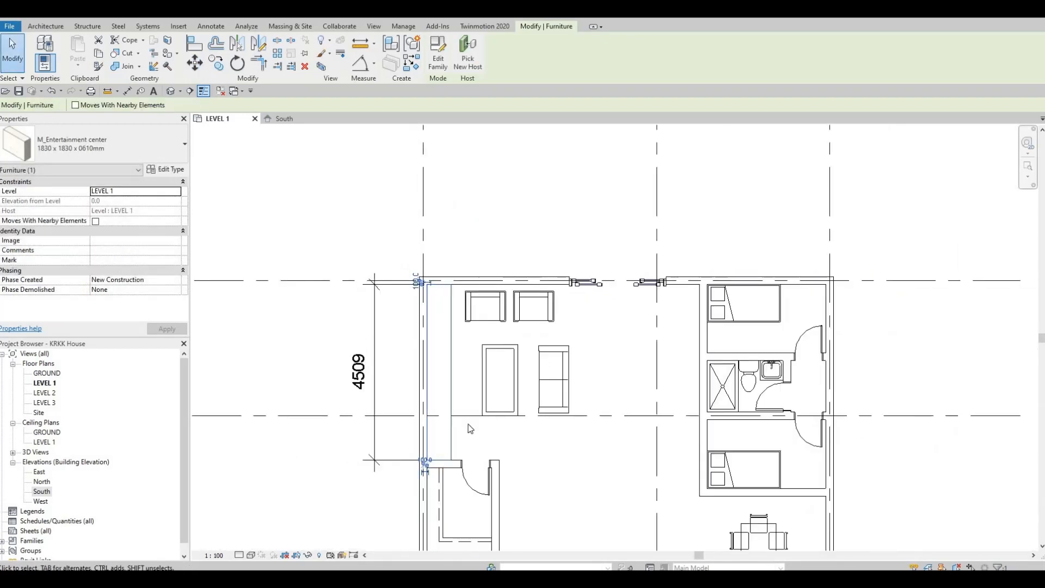
pyautogui.press('Escape')
pyautogui.press('Escape')
pyautogui.press('Escape')
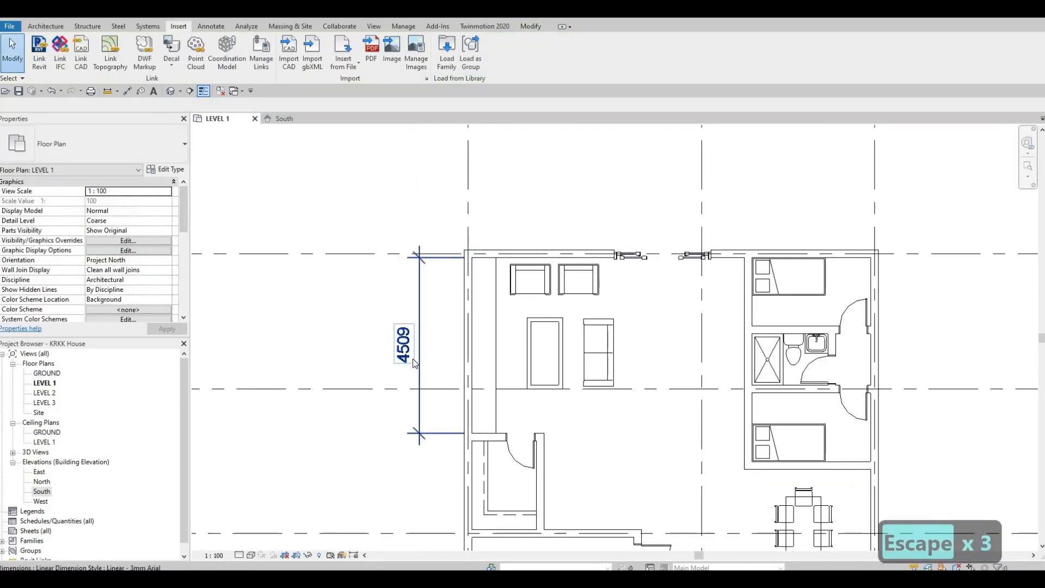
# Delete the 4509 dimension alongside the living room's exterior wall
pyautogui.click(415, 363)
pyautogui.press('Delete')
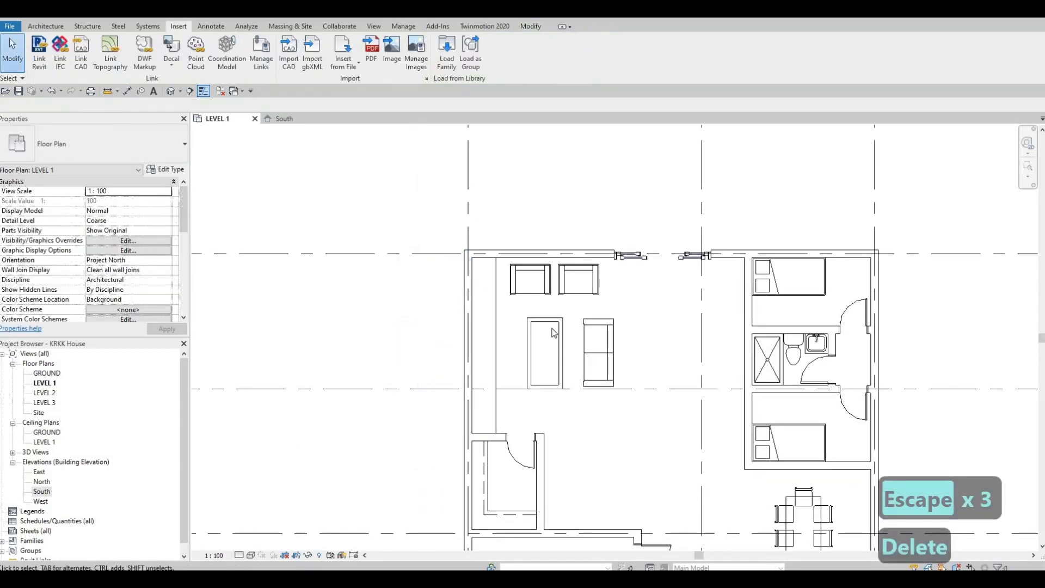
pyautogui.press('Escape')
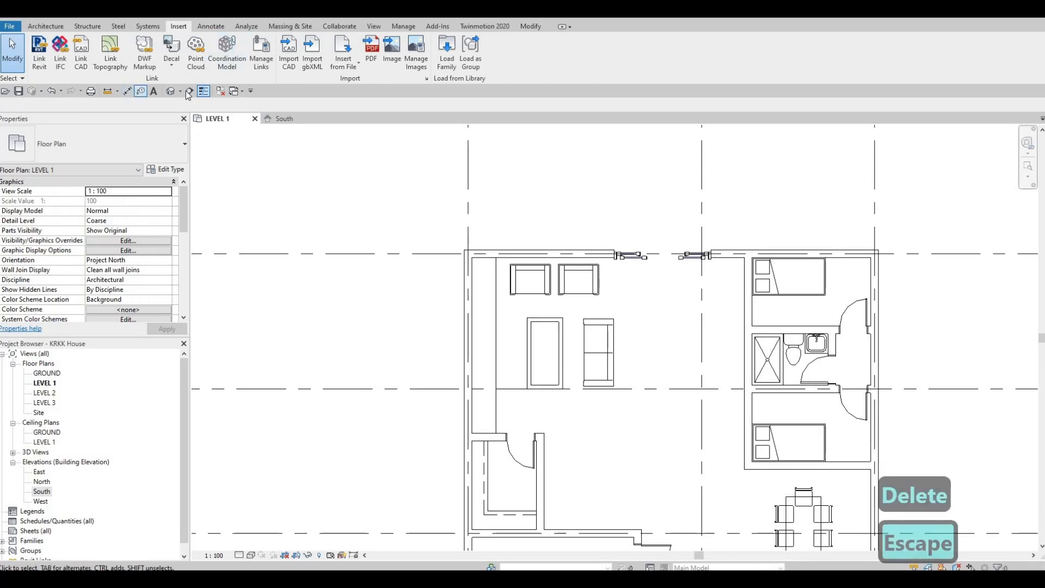
# Draw a vertical building section through the living room, from beside the closet door past grid A, facing the entertainment center
pyautogui.click(190, 91)
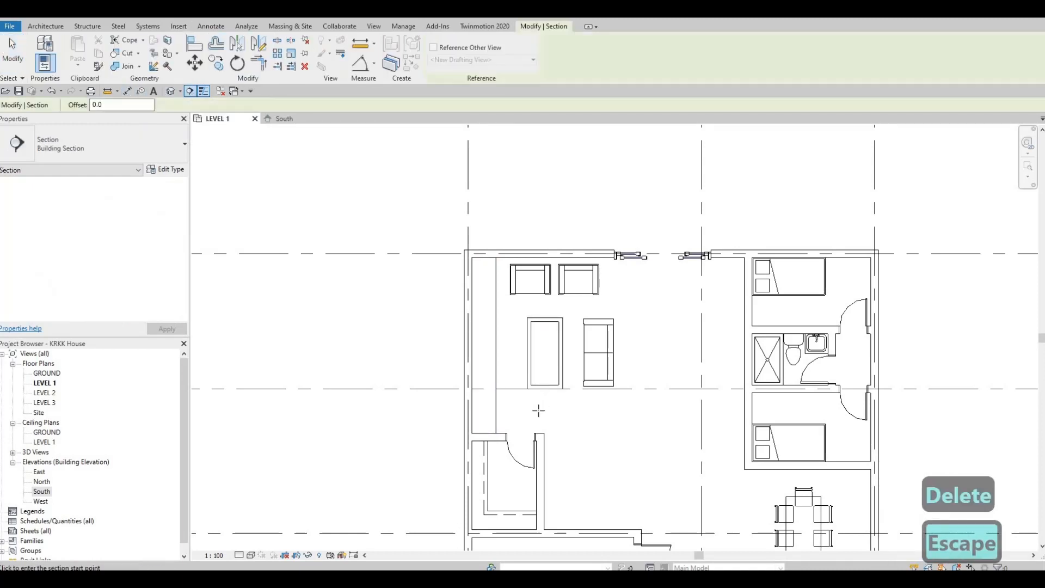
pyautogui.click(537, 412)
pyautogui.click(543, 168)
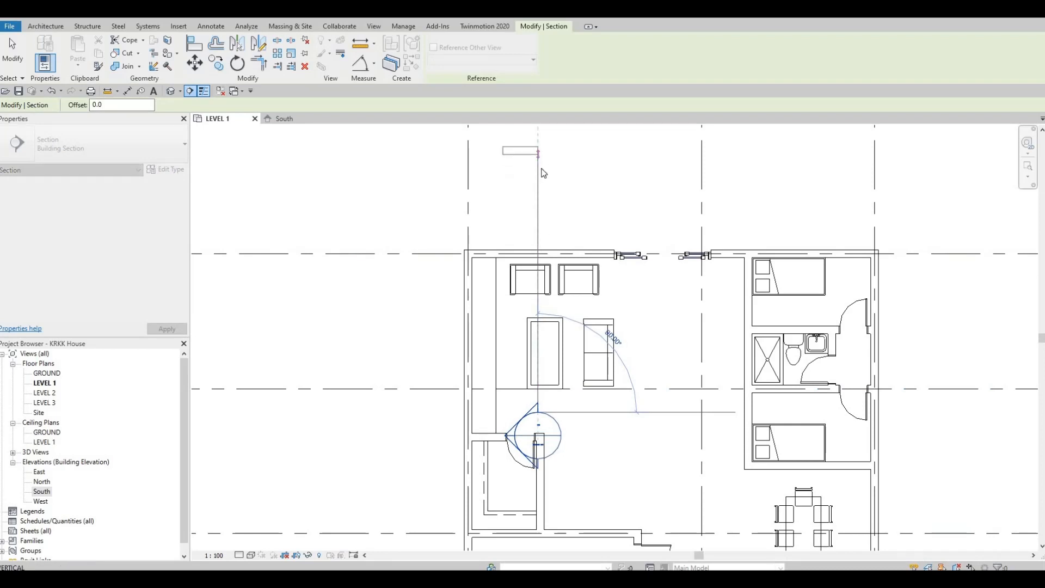
pyautogui.press('Escape')
pyautogui.press('Escape')
pyautogui.press('Escape')
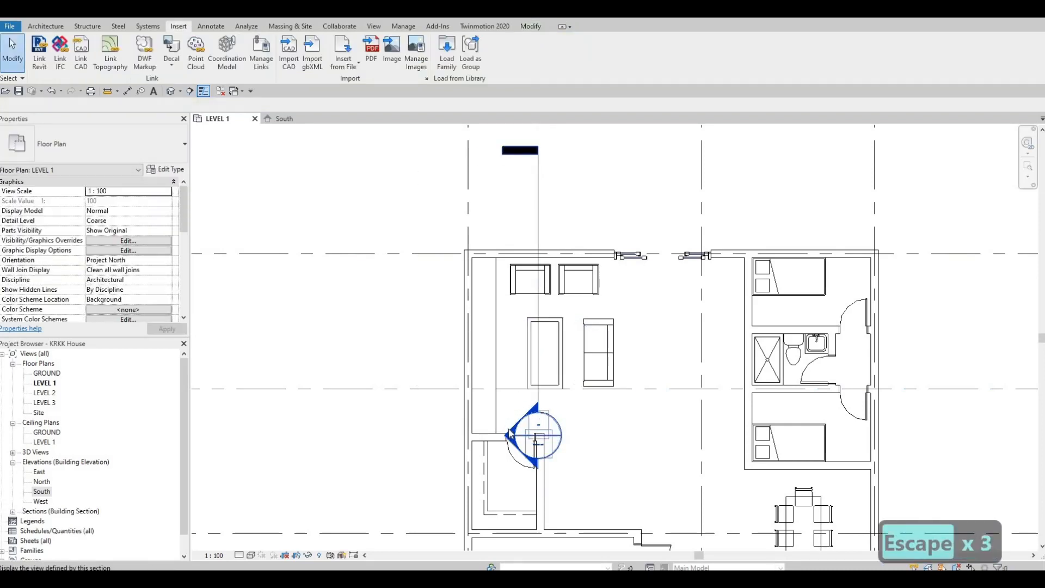
# Open the living-room section, examine the entertainment center's height against LEVEL 2, and close the section view
pyautogui.doubleClick(511, 434)
pyautogui.scroll(2, 547, 272)
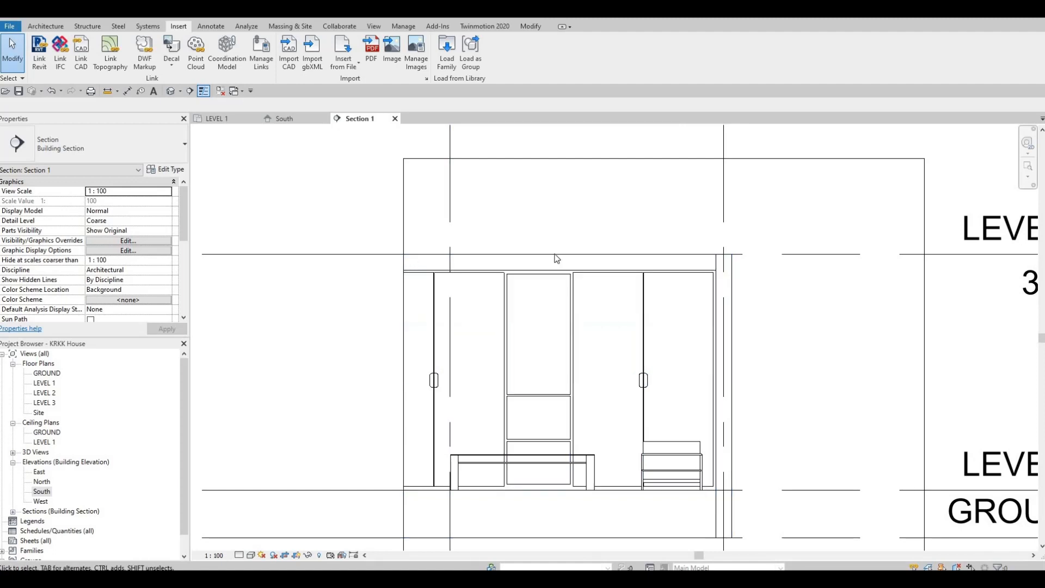
pyautogui.scroll(-2, 647, 253)
pyautogui.scroll(-2, 759, 262)
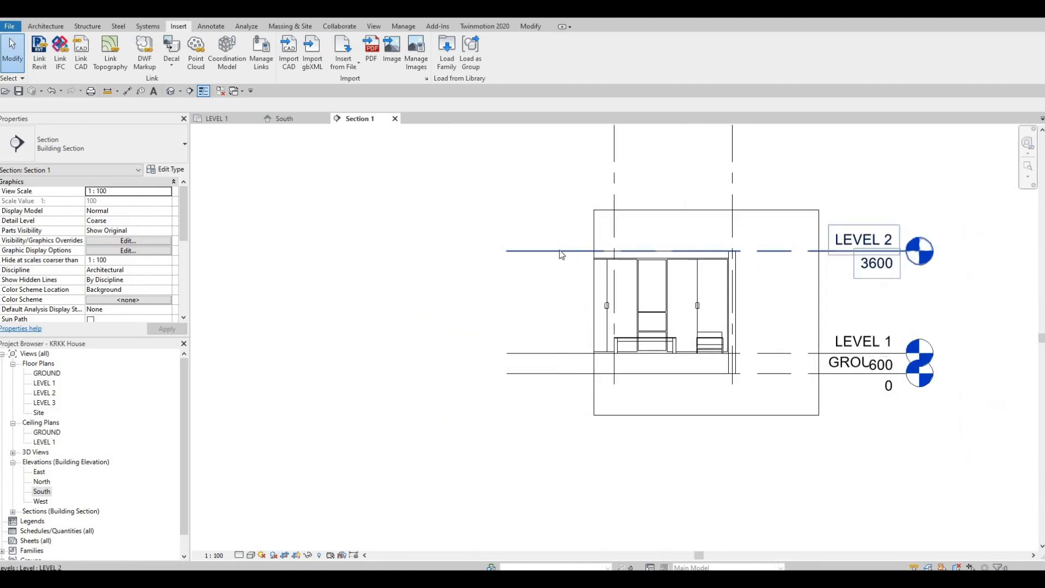
pyautogui.scroll(2, 599, 279)
pyautogui.scroll(-2, 589, 266)
pyautogui.press('Escape')
pyautogui.press('Escape')
pyautogui.press('Escape')
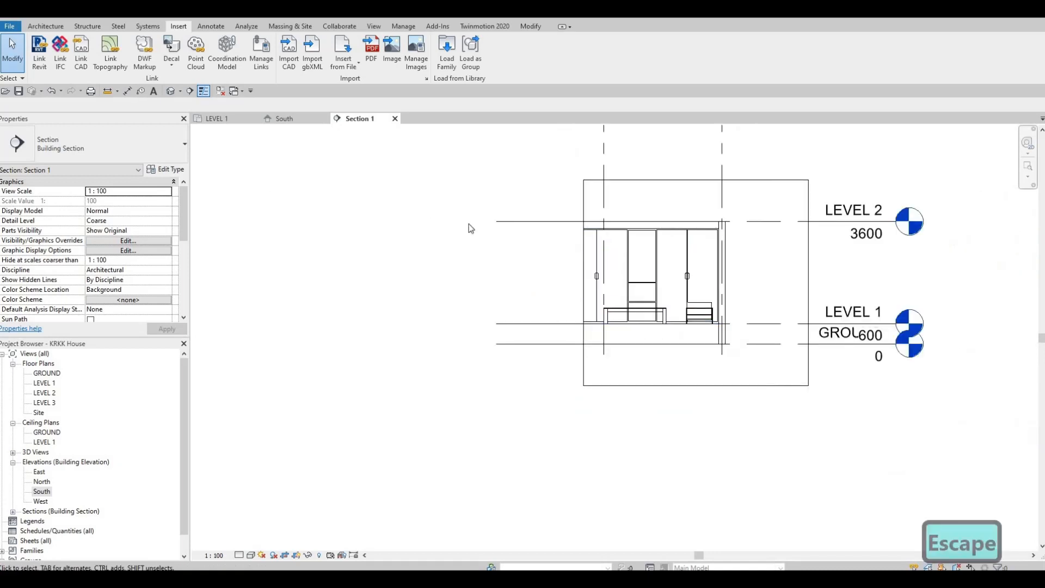
pyautogui.click(395, 119)
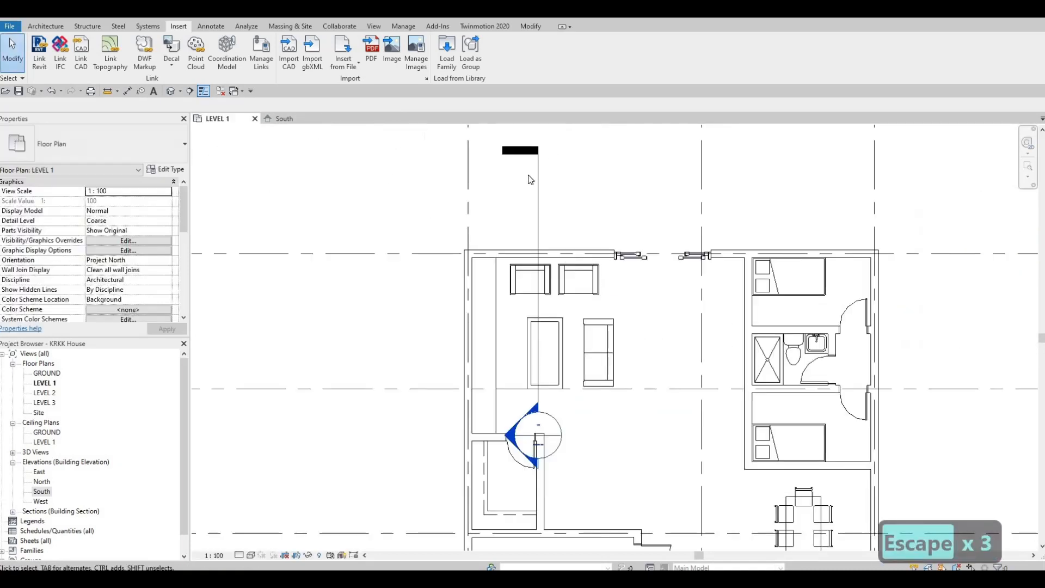
# Select the section line in the LEVEL 1 plan to inspect its view extents
pyautogui.scroll(-2, 497, 263)
pyautogui.press('Escape')
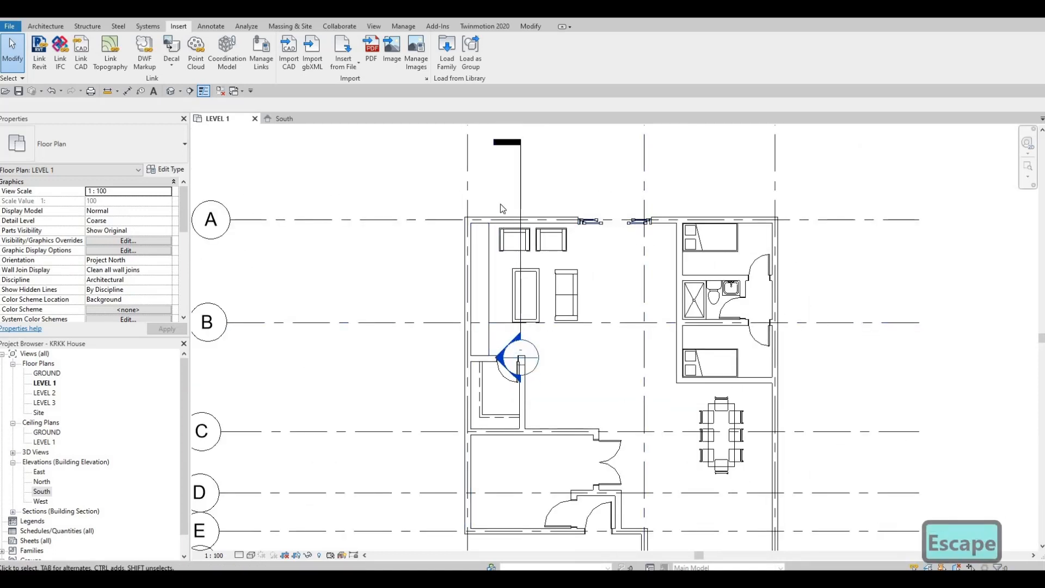
pyautogui.press('Escape')
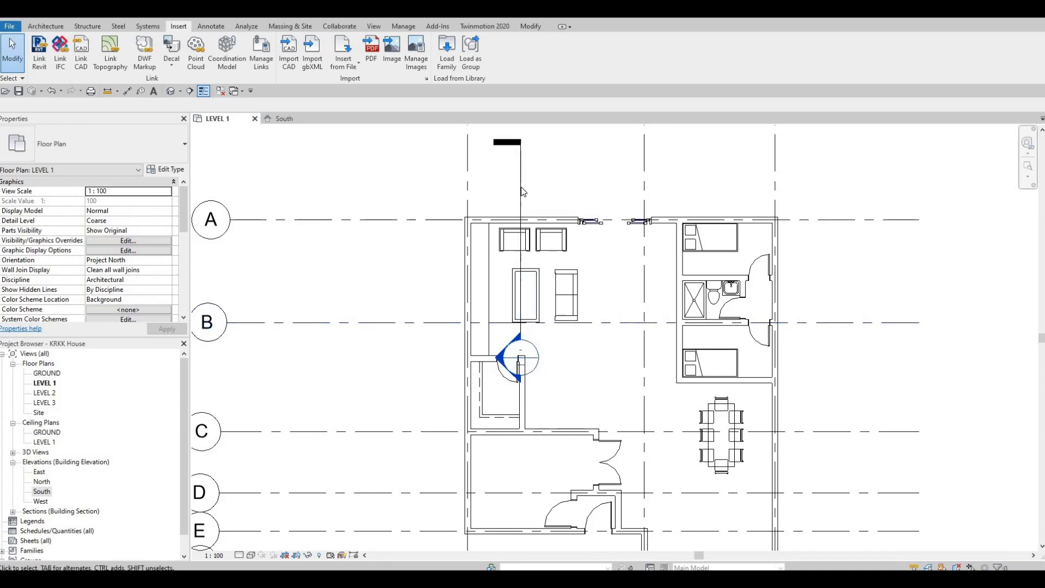
pyautogui.click(521, 302)
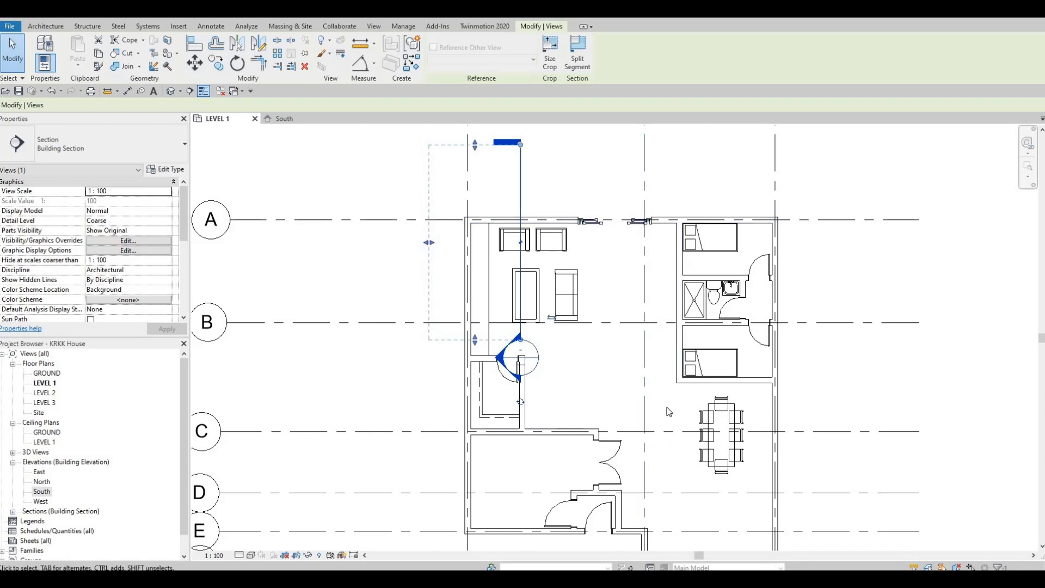
pyautogui.scroll(-2, 607, 255)
pyautogui.press('Escape')
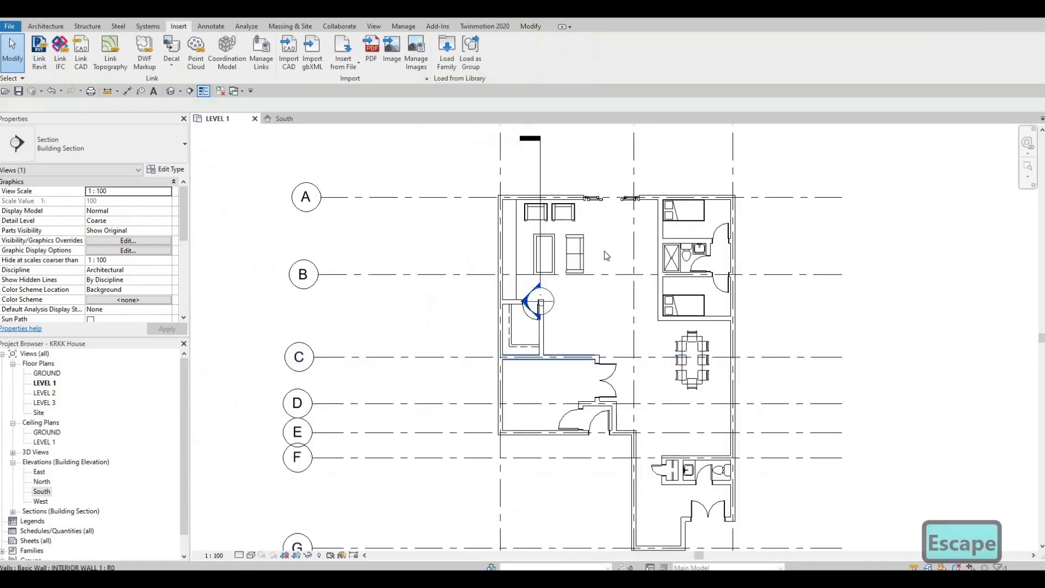
# Nudge the sliding door in the grid A wall two steps toward the entertainment center
pyautogui.moveTo(604, 251); pyautogui.dragTo(596, 317, button='middle')
pyautogui.scroll(4, 600, 256)
pyautogui.click(594, 278)
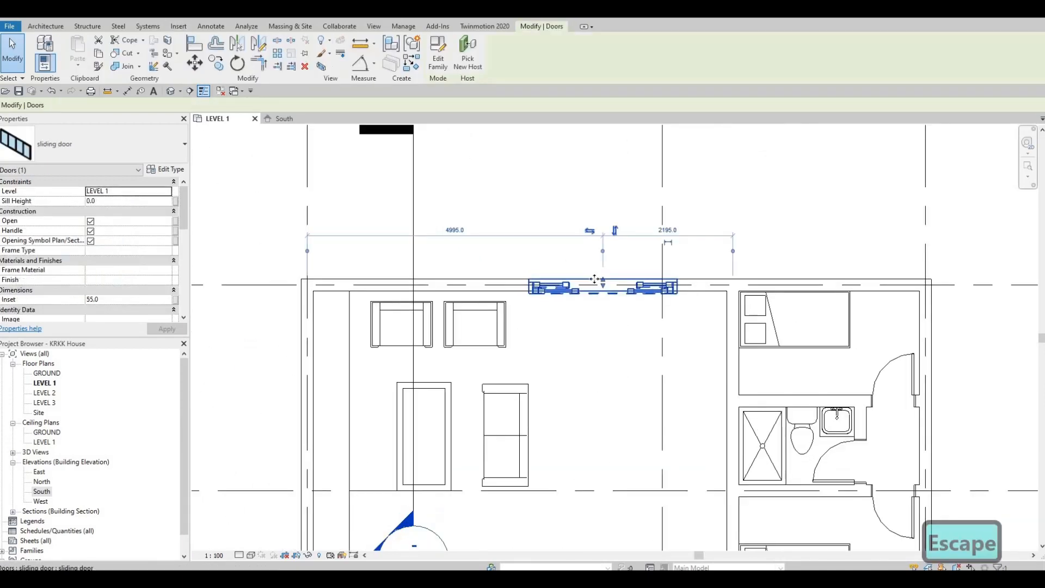
pyautogui.press('Left')
pyautogui.press('Left')
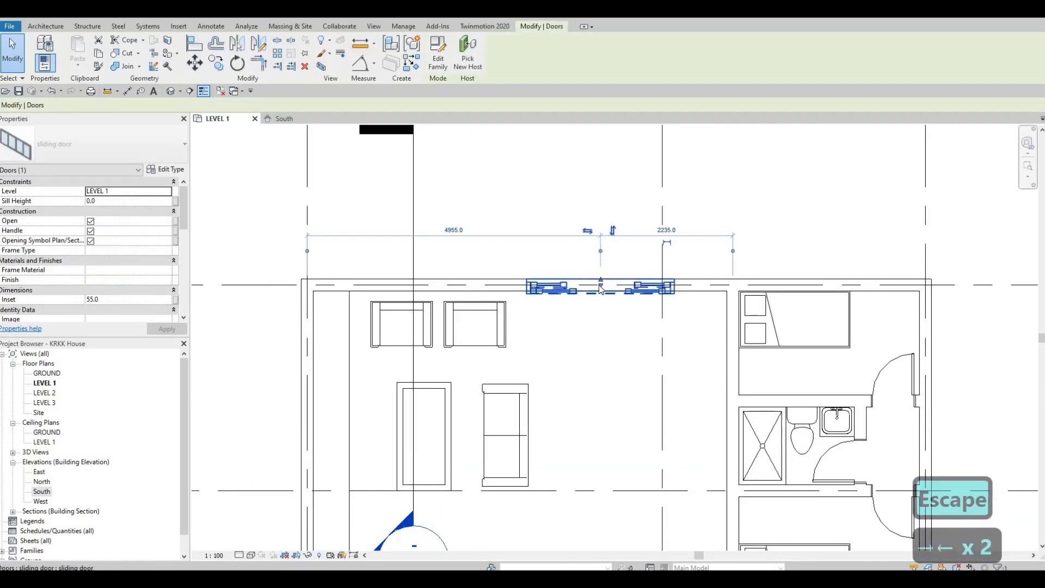
pyautogui.press('Escape')
pyautogui.press('Escape')
# Nudge the pair of armchairs two steps closer to the grid A wall and two steps away from the entertainment center
pyautogui.moveTo(592, 323); pyautogui.dragTo(628, 207, button='middle')
pyautogui.scroll(-2, 595, 253)
pyautogui.scroll(-1, 582, 233)
pyautogui.click(583, 233)
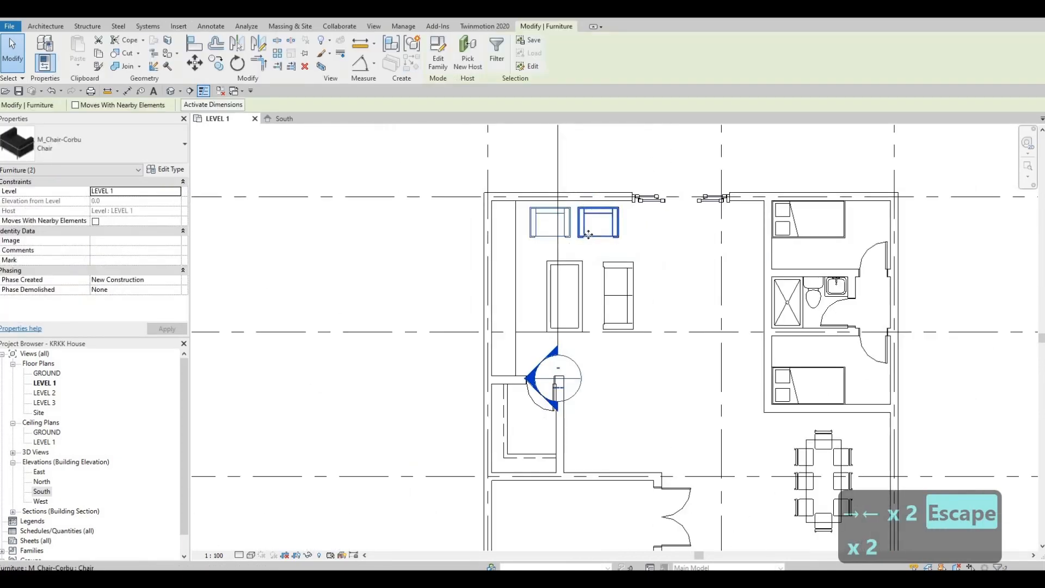
pyautogui.press('Up')
pyautogui.press('Up')
pyautogui.press('Right')
pyautogui.press('Right')
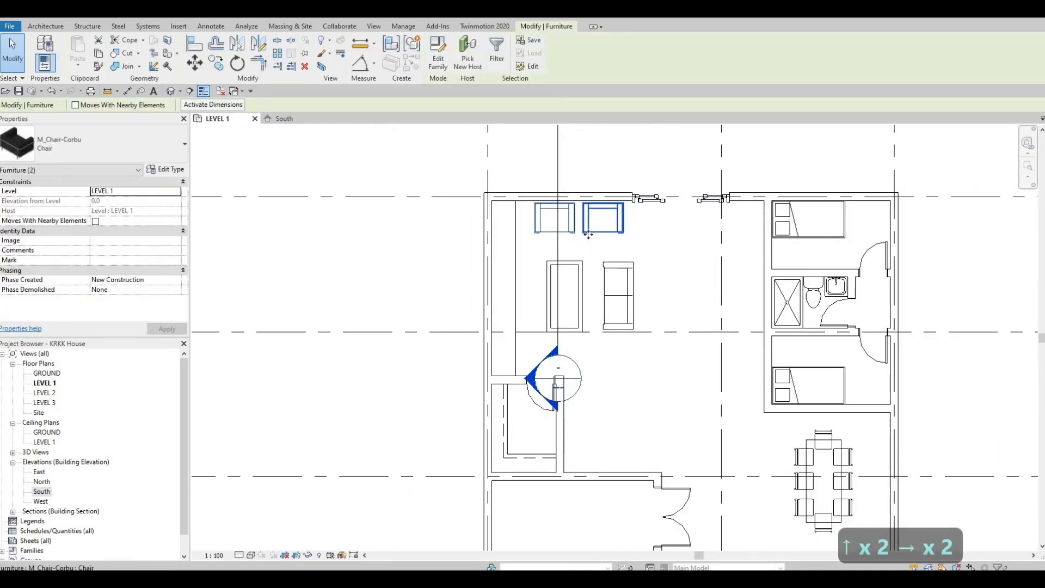
pyautogui.press('Escape')
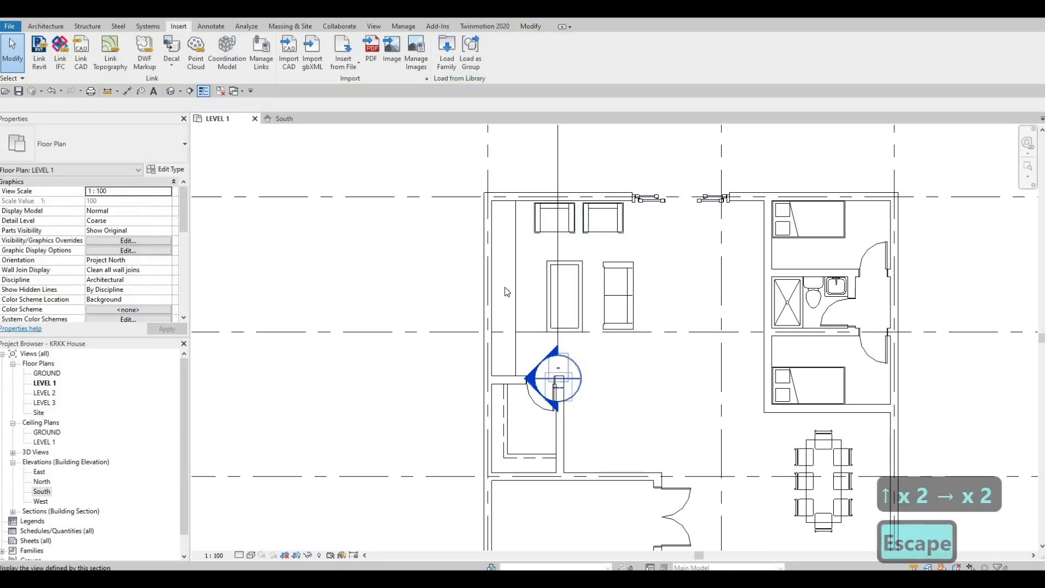
# Examine the overall LEVEL 1 layout and the open area between the closet and the dining table
pyautogui.scroll(-2, 537, 349)
pyautogui.press('Escape')
pyautogui.scroll(-1, 528, 313)
pyautogui.scroll(-1, 558, 379)
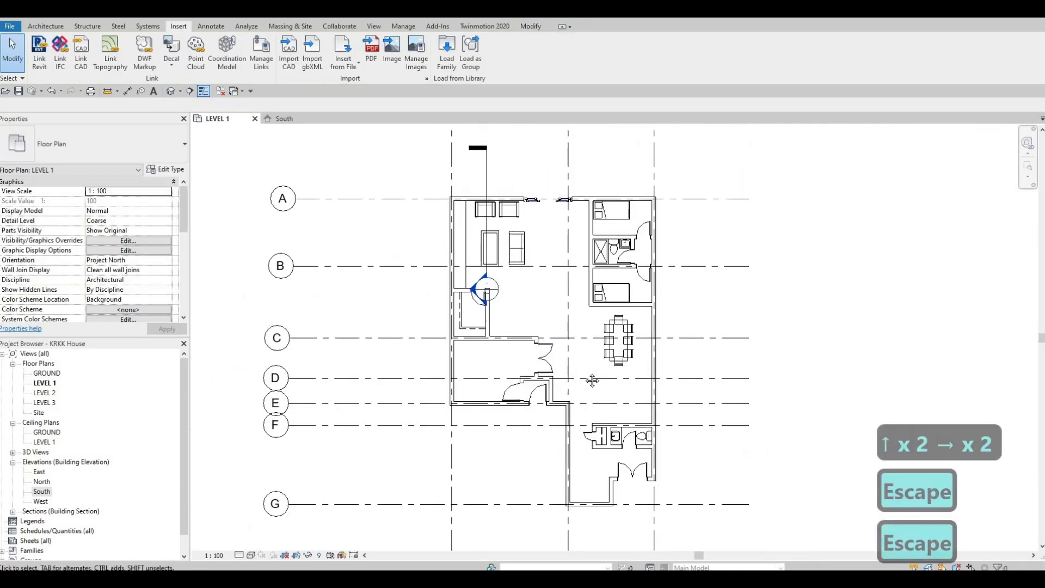
pyautogui.moveTo(558, 380); pyautogui.dragTo(552, 366, button='middle')
pyautogui.press('F1')
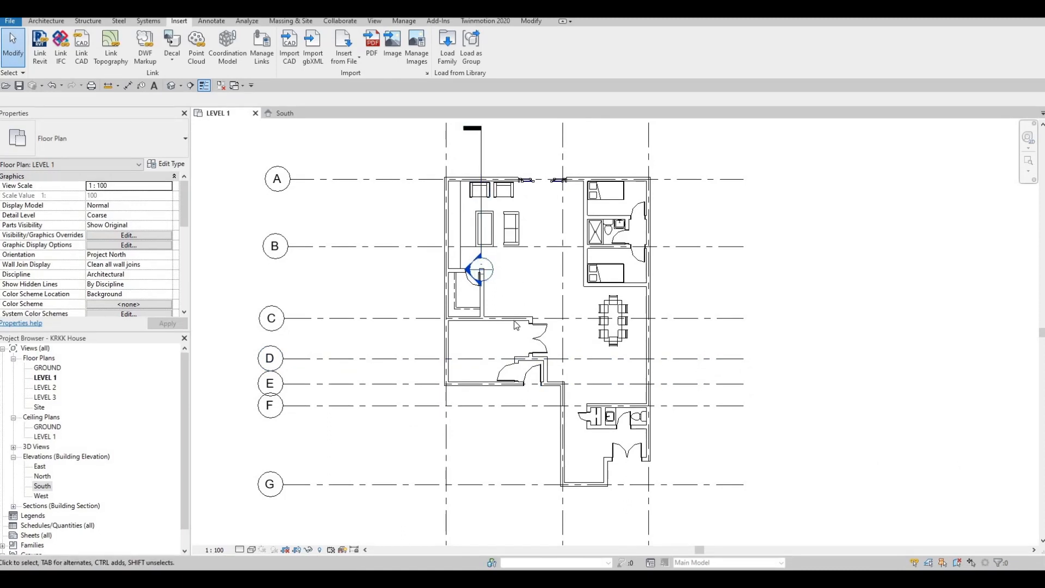
pyautogui.scroll(2, 511, 276)
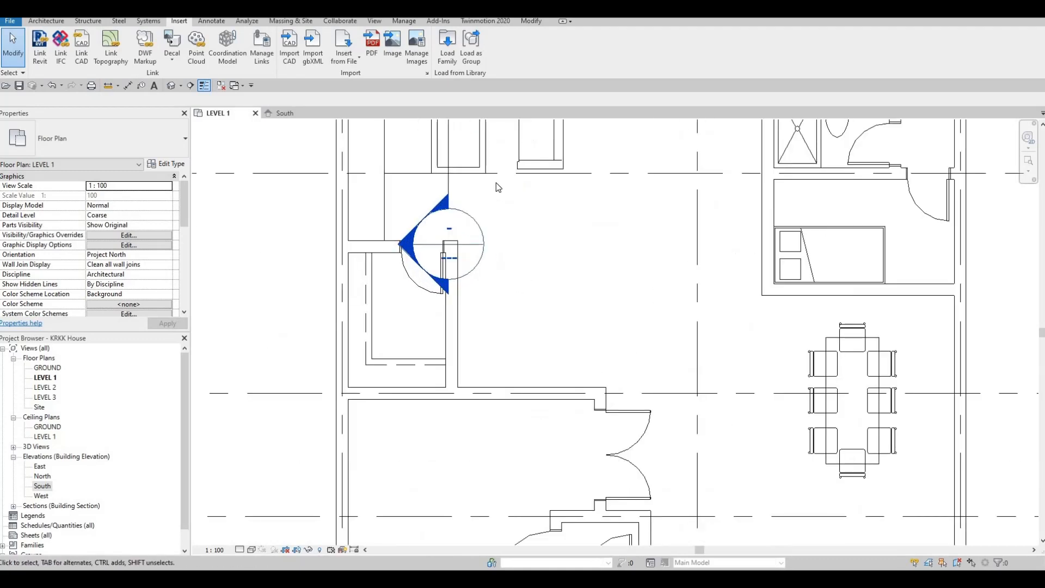
pyautogui.moveTo(500, 261); pyautogui.dragTo(503, 283, button='middle')
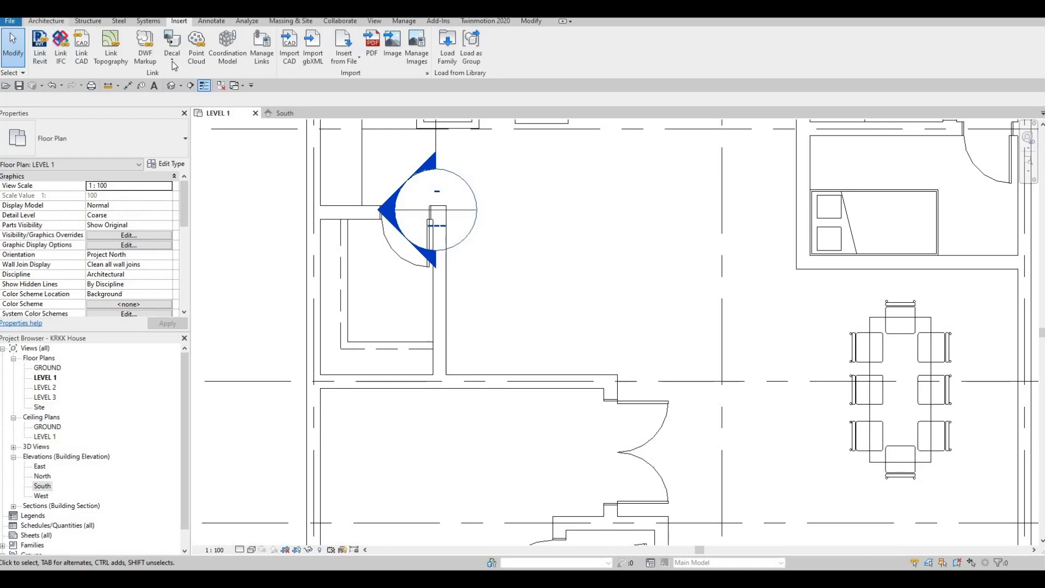
# Draw a thin detail-line rectangle about 595 by 2480 mm along the outer face of the closet wall, down to the adjoining wall
pyautogui.scroll(4, 174, 66)
pyautogui.moveTo(481, 255); pyautogui.dragTo(485, 348, button='middle')
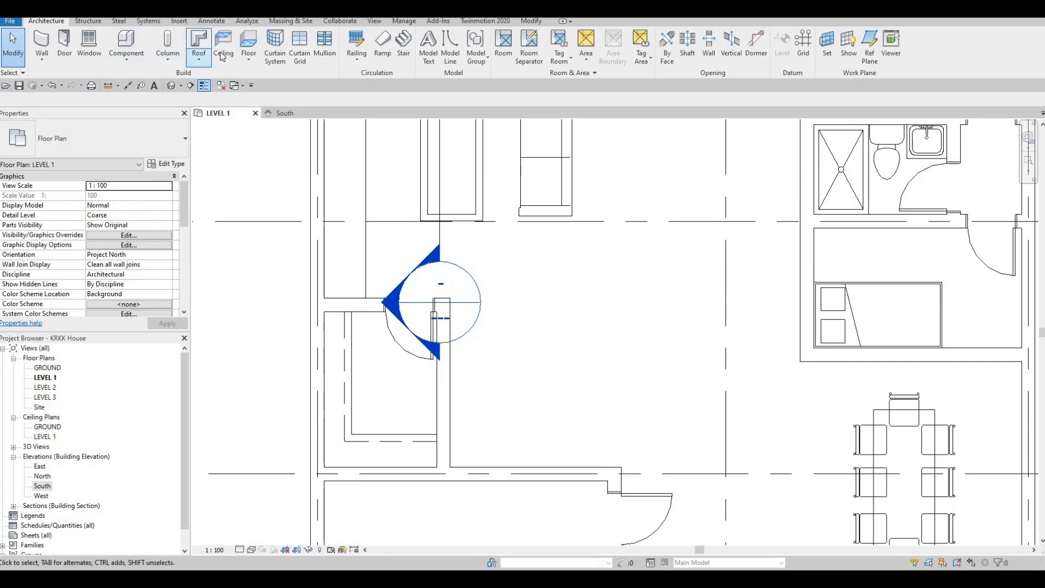
pyautogui.click(210, 22)
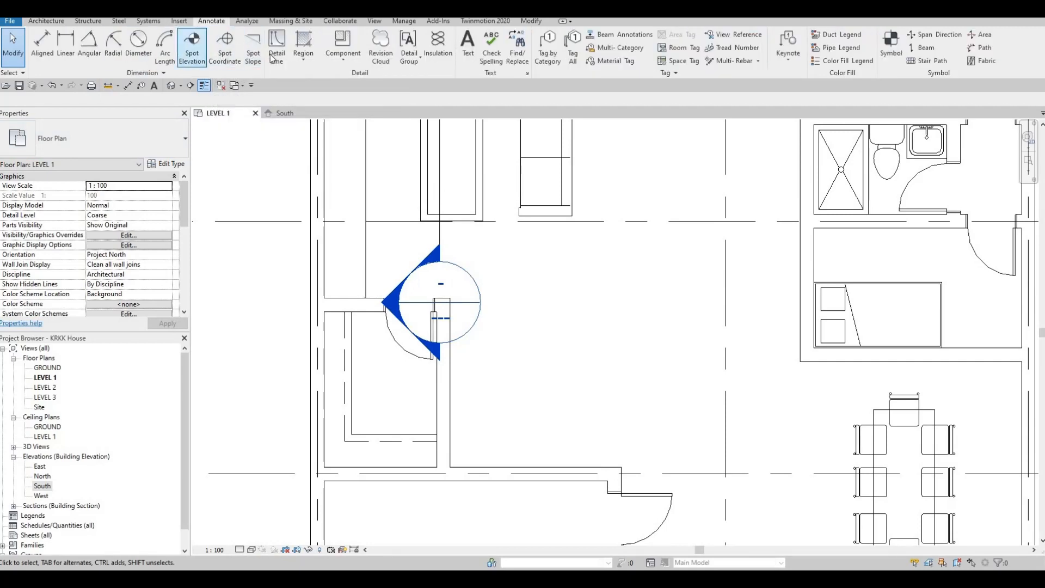
pyautogui.click(277, 54)
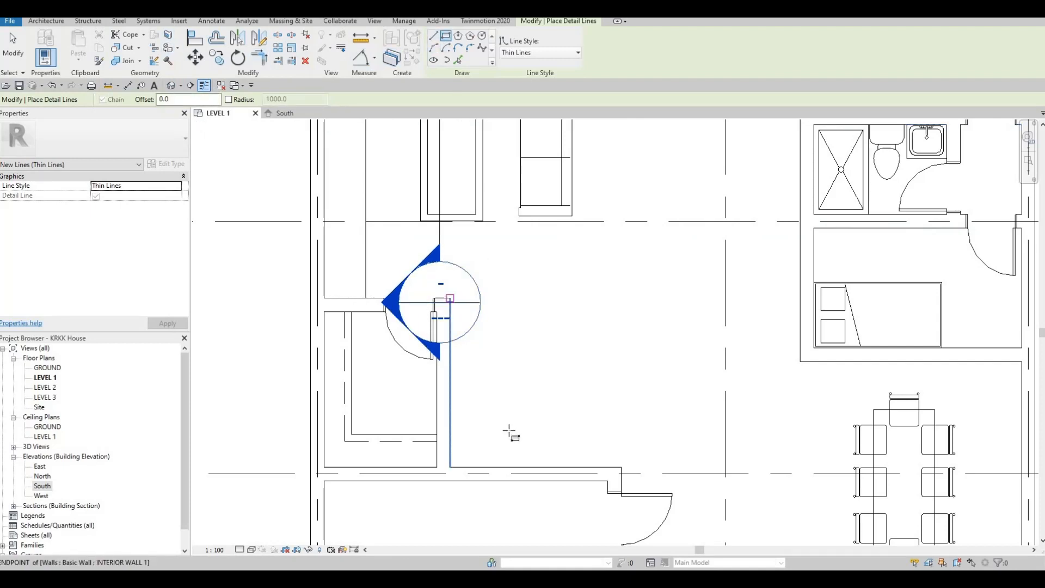
pyautogui.click(450, 298)
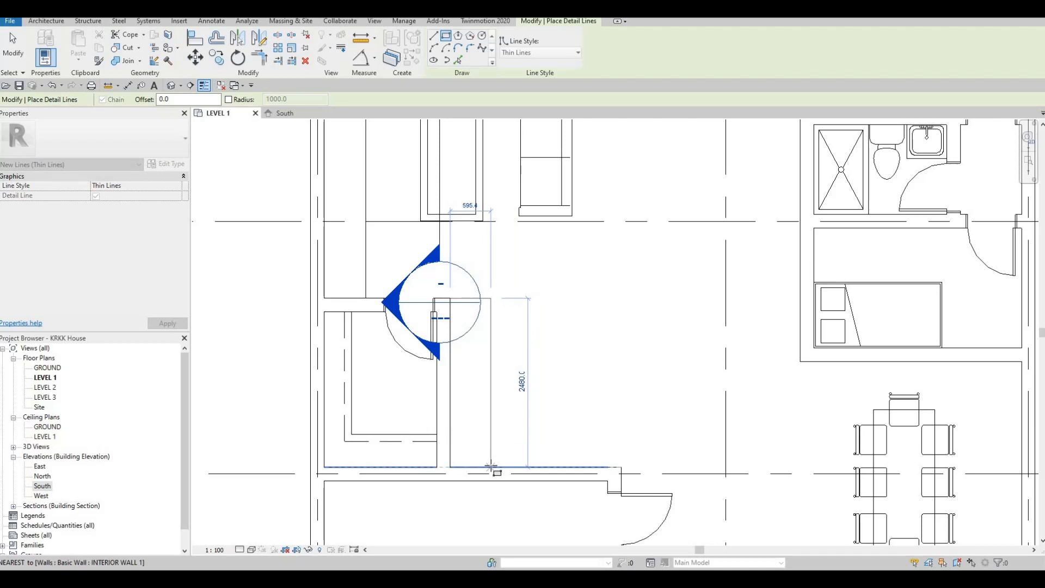
pyautogui.press('Escape')
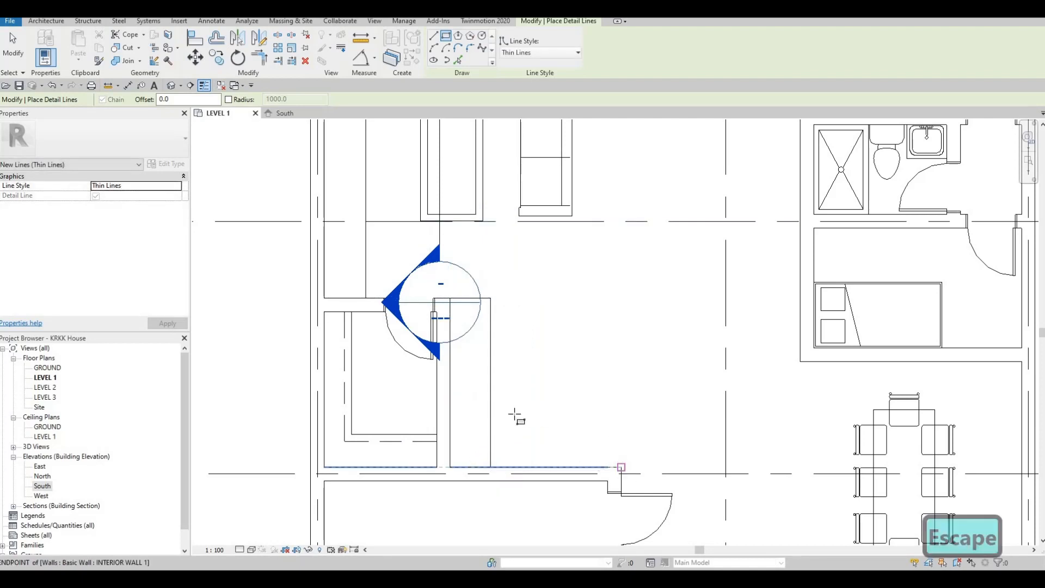
# Draw a second detail-line rectangle about 1915 by 550 mm from the wall corner near the double door to the first rectangle
pyautogui.click(621, 467)
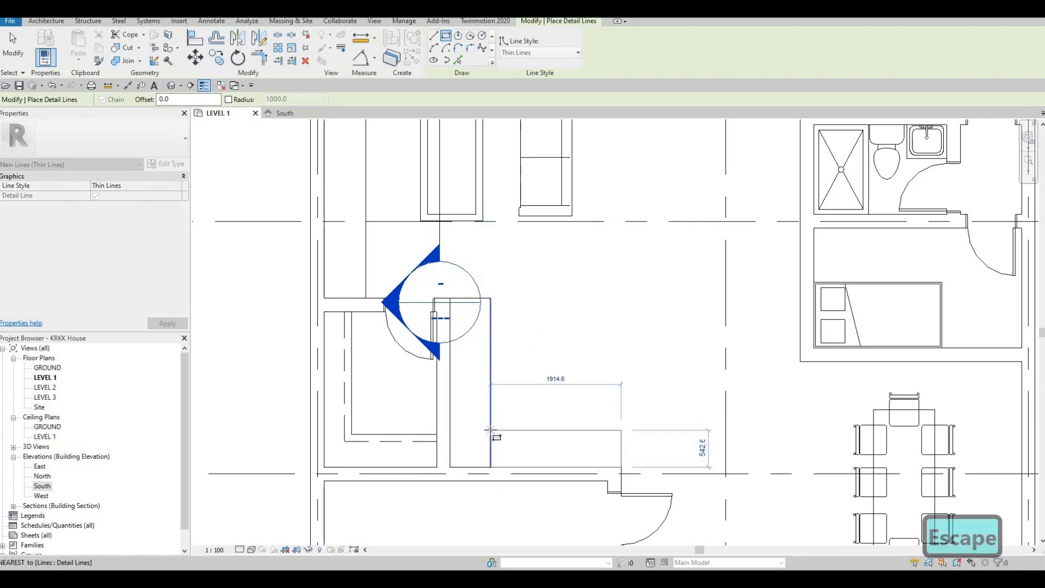
pyautogui.click(490, 430)
pyautogui.press('Escape')
pyautogui.press('Escape')
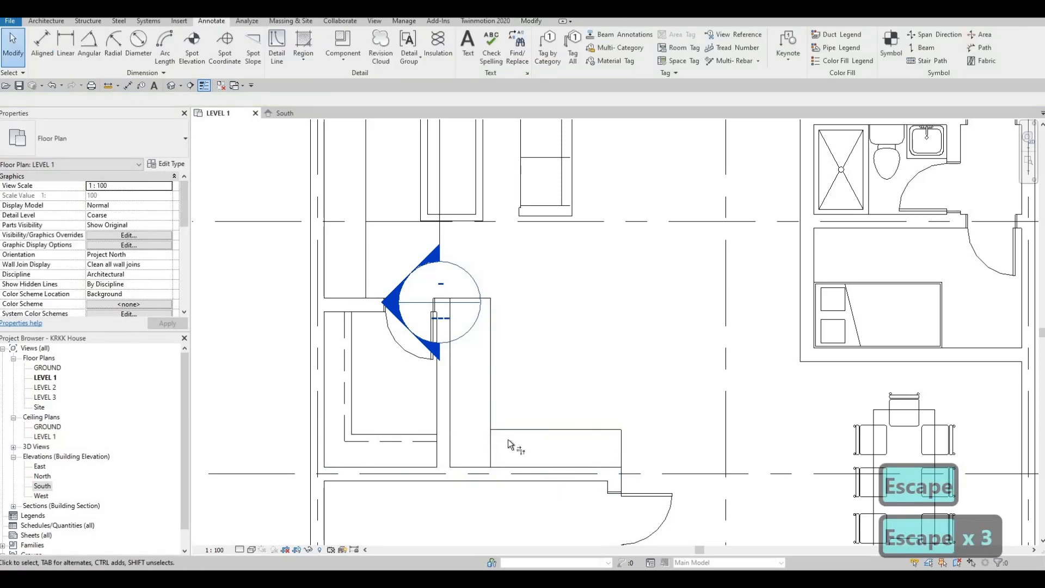
pyautogui.press('t')
pyautogui.press('r')
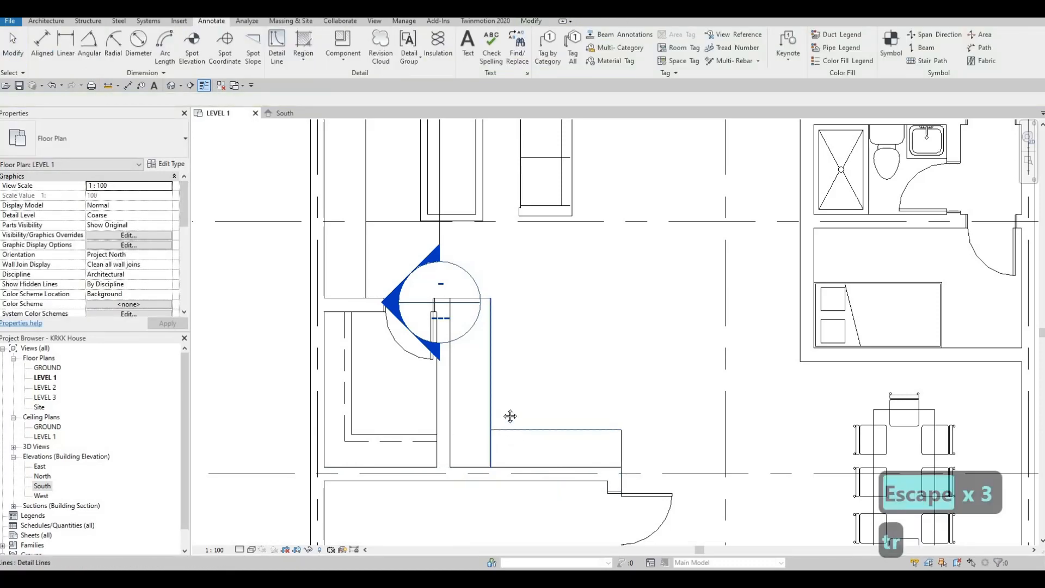
pyautogui.press('Escape')
pyautogui.press('Escape')
pyautogui.press('Escape')
pyautogui.press('Escape')
# Delete the short detail line separating the two rectangles so they form one L-shaped outline
pyautogui.click(496, 435)
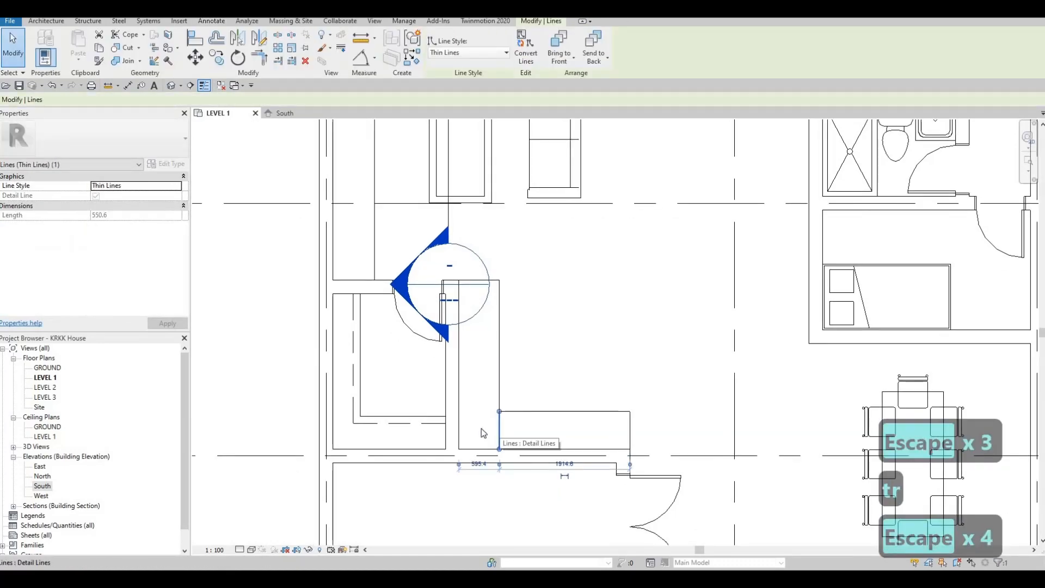
pyautogui.press('Delete')
pyautogui.press('Escape')
pyautogui.press('Escape')
# Draw a detail-line rectangle about 1.3 by 1.4 m in the open area inside the L-shaped outline, level with its upper end
pyautogui.scroll(-1, 520, 375)
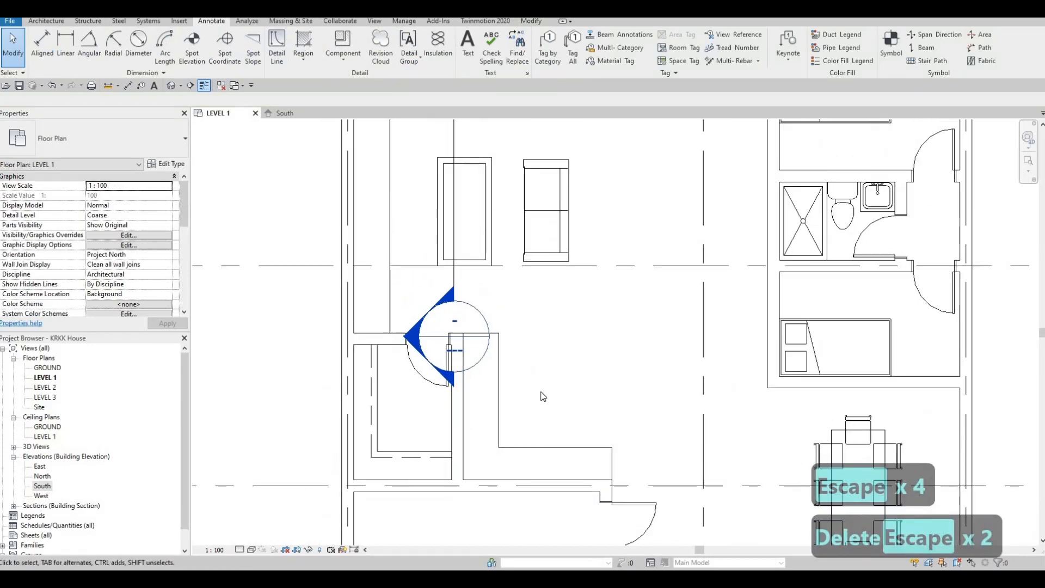
pyautogui.scroll(-1, 462, 270)
pyautogui.moveTo(462, 271); pyautogui.dragTo(442, 211, button='middle')
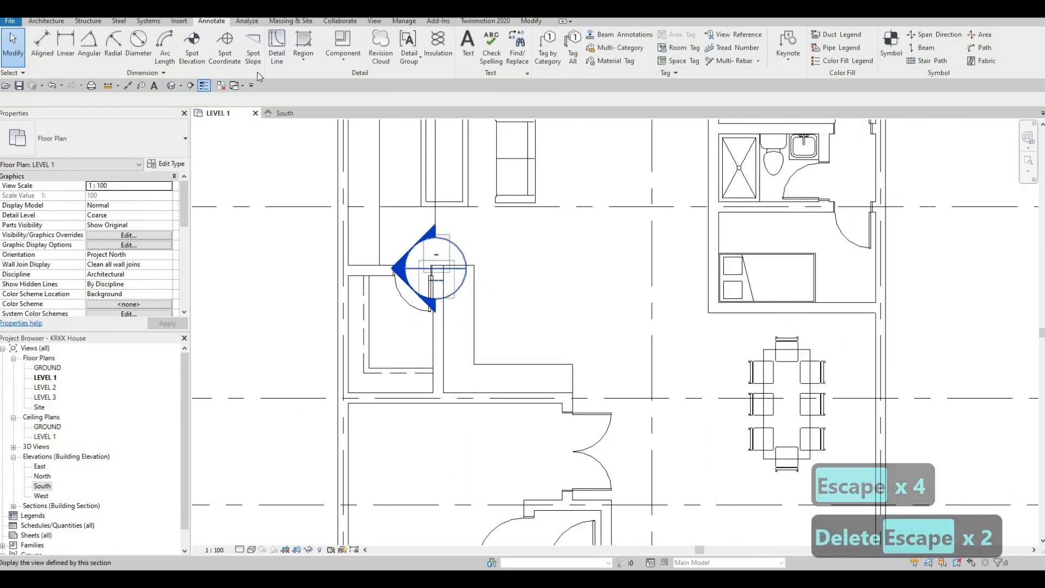
pyautogui.click(476, 282)
pyautogui.press('c')
pyautogui.press('s')
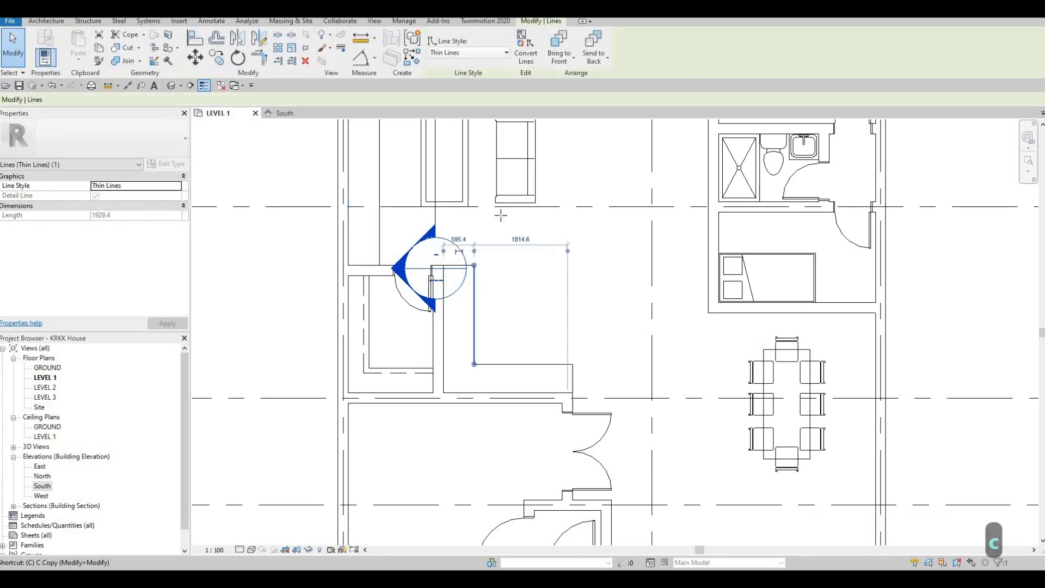
pyautogui.scroll(2, 521, 275)
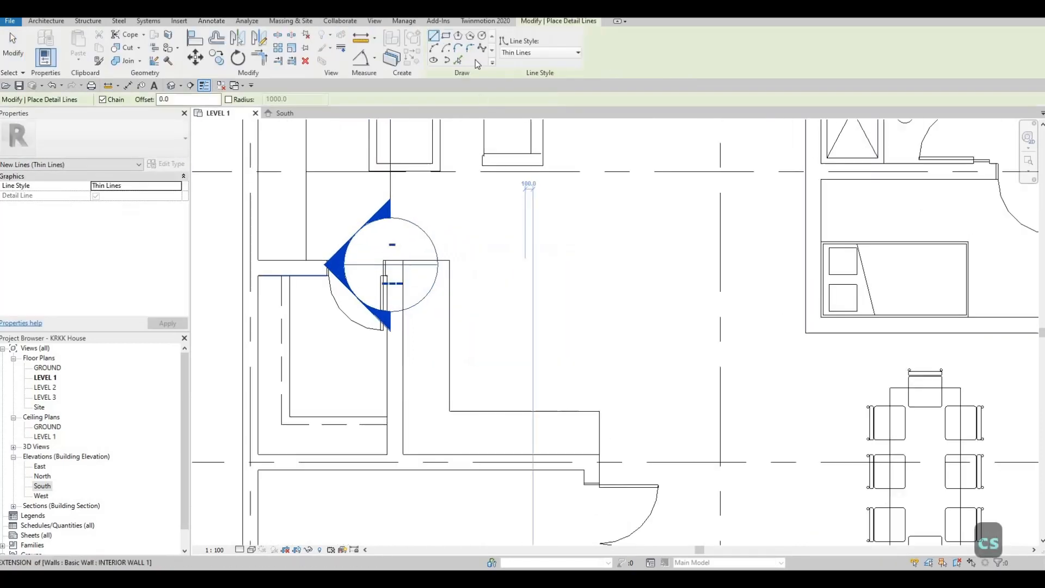
pyautogui.click(495, 260)
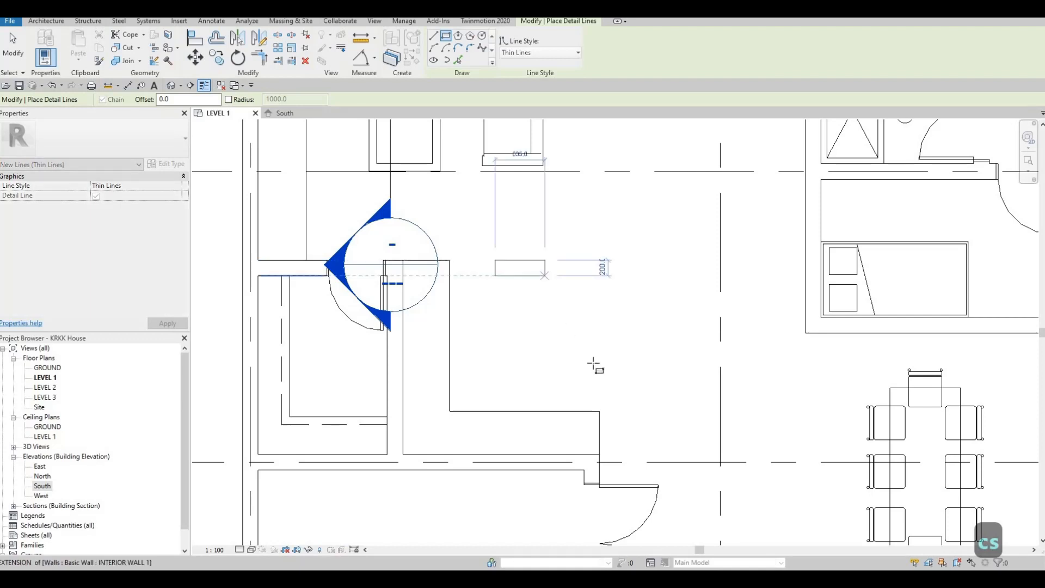
pyautogui.click(597, 369)
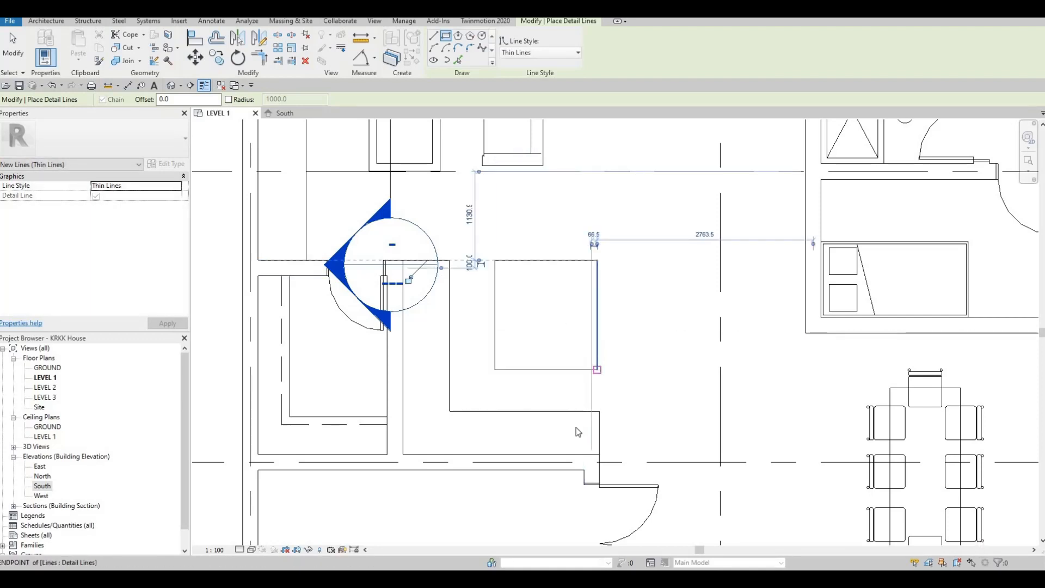
pyautogui.press('Escape')
pyautogui.press('Escape')
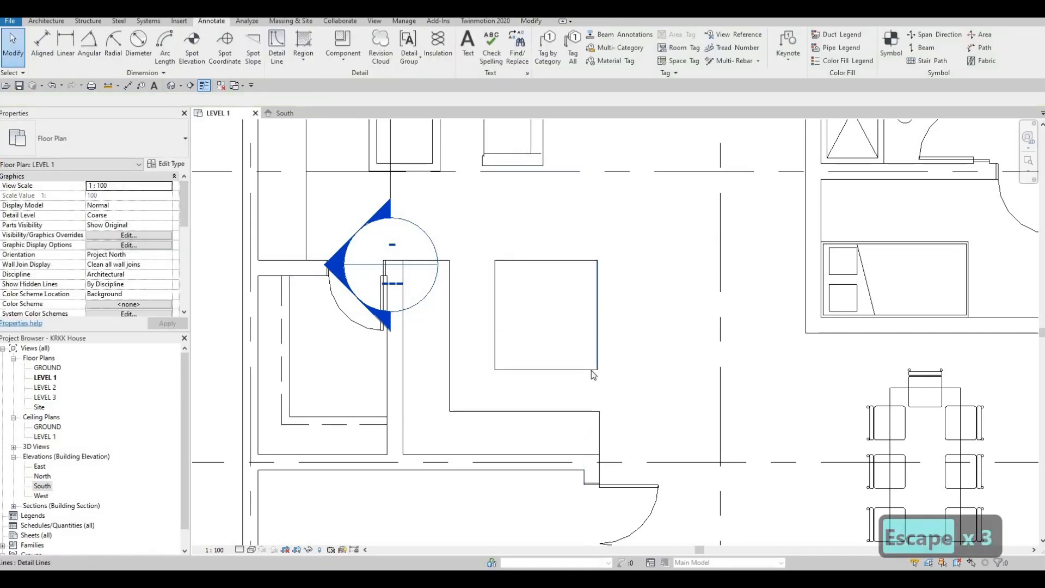
# Align the freestanding rectangle's edge facing the dining area with the end of the L-shaped outline near the double door
pyautogui.press('a')
pyautogui.press('l')
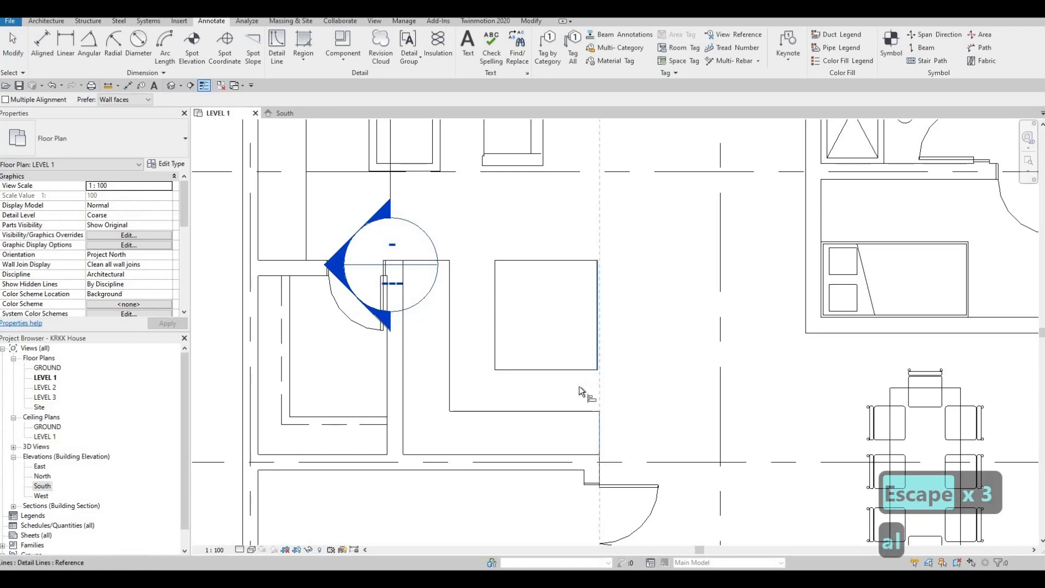
pyautogui.press('Escape')
pyautogui.press('Escape')
pyautogui.press('Escape')
# Nudge the whole freestanding rectangle a few steps closer to both arms of the L-shaped outline
pyautogui.moveTo(506, 357); pyautogui.dragTo(528, 344, button='middle')
pyautogui.moveTo(498, 224); pyautogui.dragTo(490, 270, button='middle')
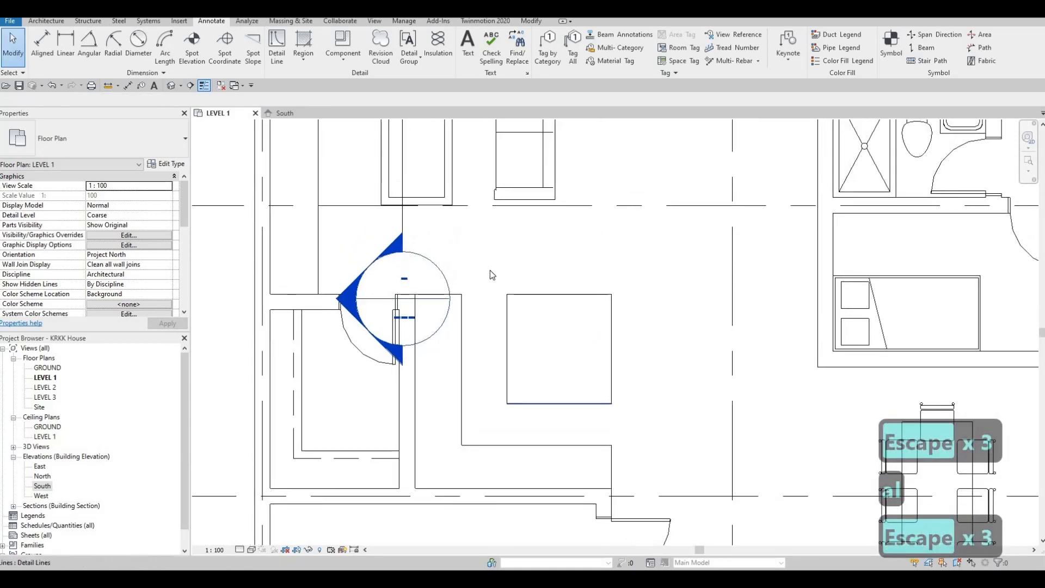
pyautogui.moveTo(488, 270); pyautogui.dragTo(632, 422)
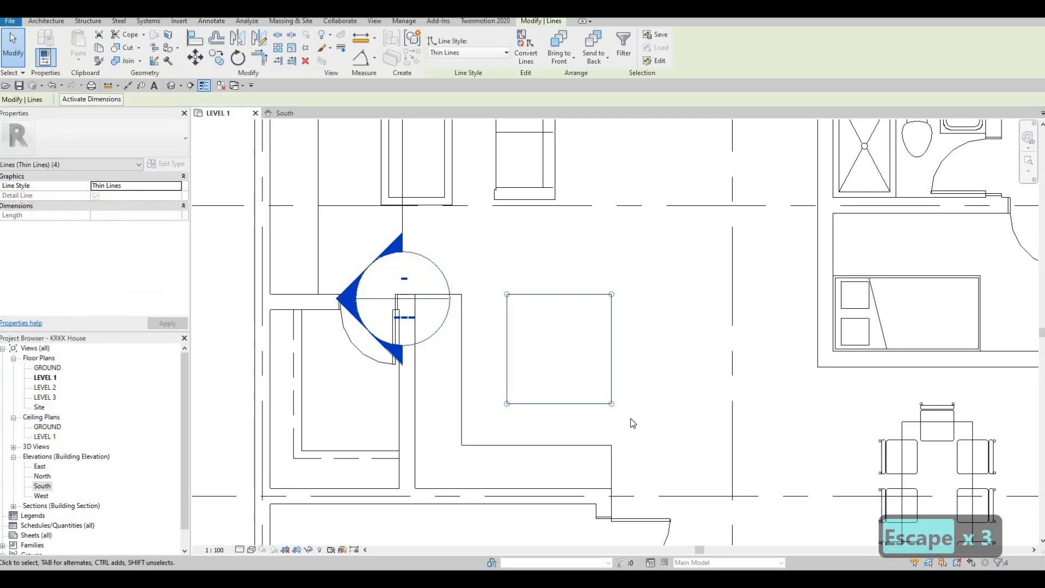
pyautogui.press('Left')
pyautogui.press('Left')
pyautogui.press('Left')
pyautogui.press('Down')
pyautogui.press('Down')
pyautogui.press('Down')
pyautogui.press('Down')
pyautogui.press('Down')
pyautogui.press('Down')
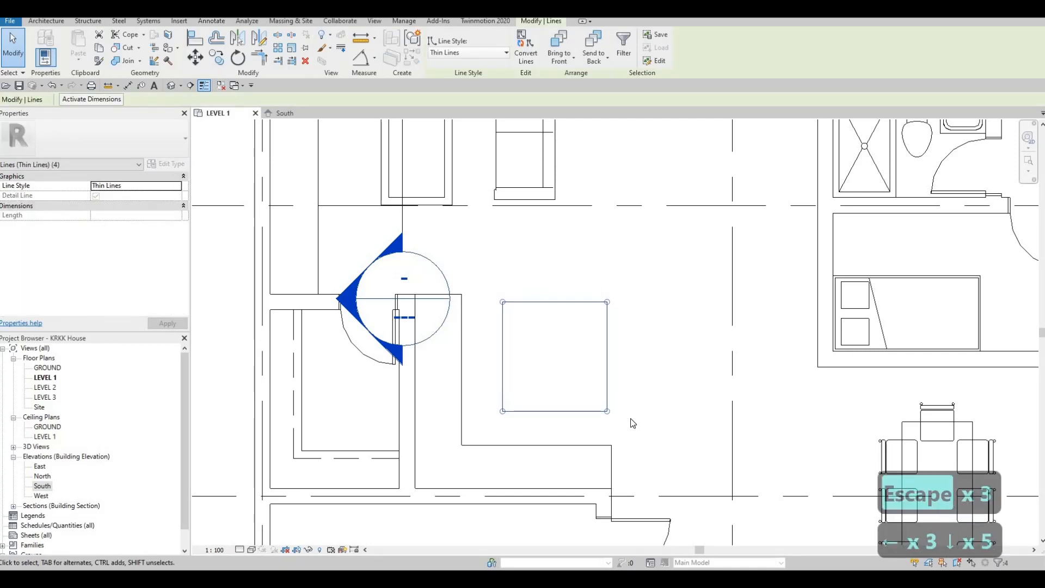
pyautogui.press('Left')
pyautogui.press('Left')
pyautogui.press('Down')
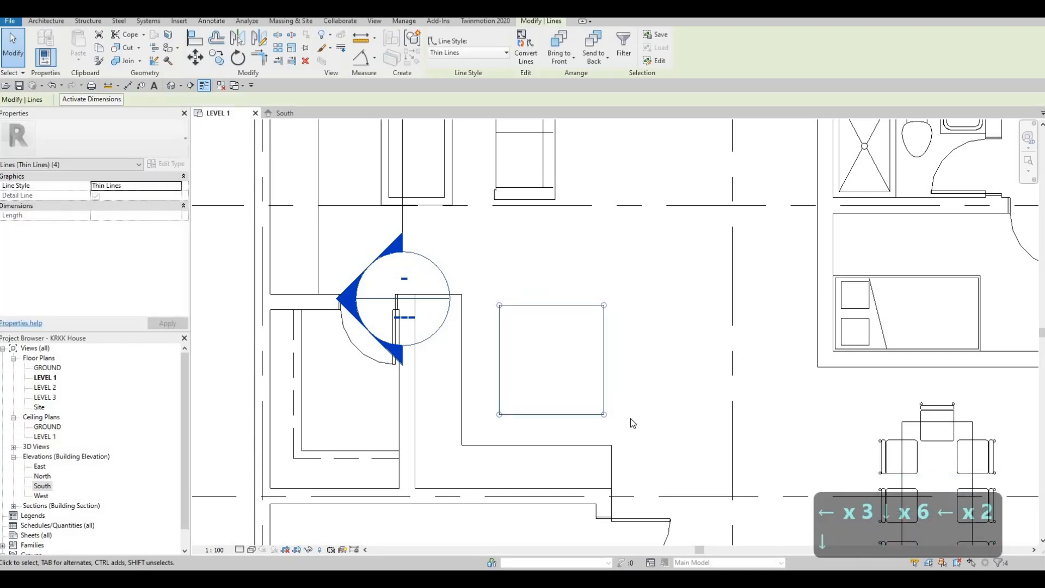
pyautogui.press('Escape')
pyautogui.press('Escape')
pyautogui.press('Escape')
# Divide the L-shaped outline's arm along the closet wall with three parallel detail lines, spaced about 480 mm and 520 mm apart
pyautogui.scroll(-1, 523, 359)
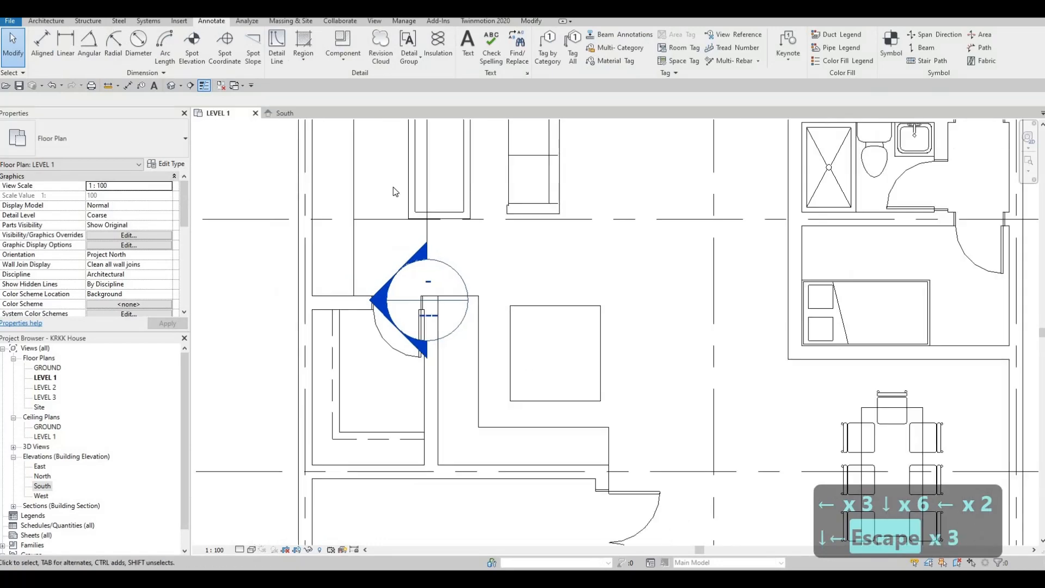
pyautogui.click(508, 339)
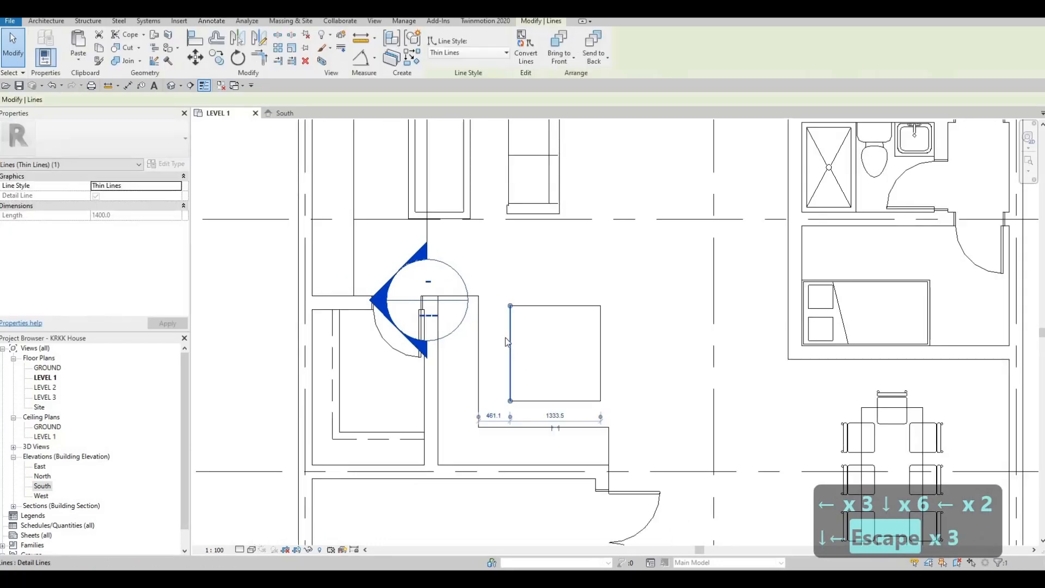
pyautogui.press('c')
pyautogui.press('s')
pyautogui.scroll(1, 436, 354)
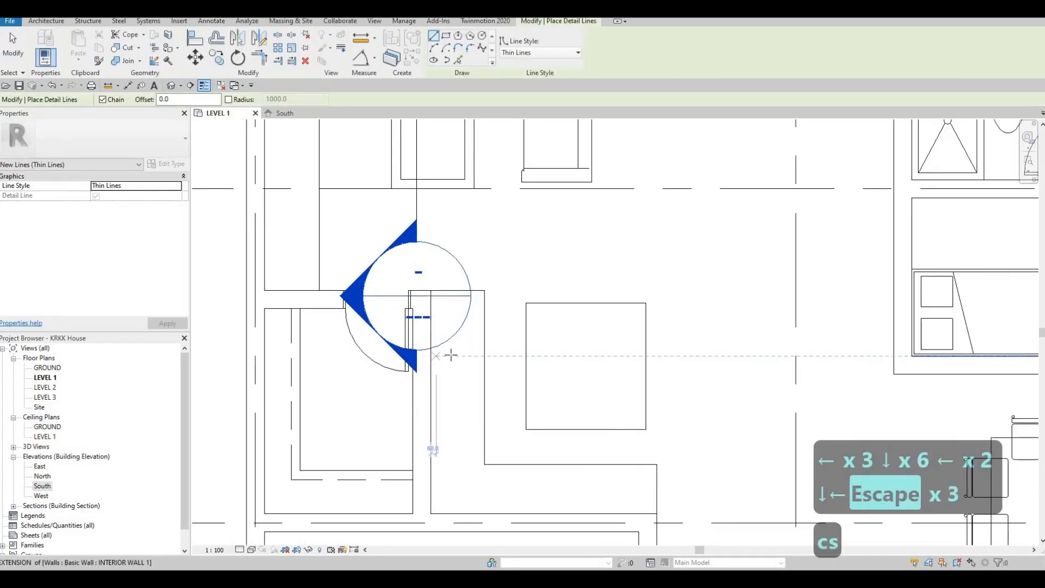
pyautogui.click(483, 356)
pyautogui.click(430, 356)
pyautogui.press('Escape')
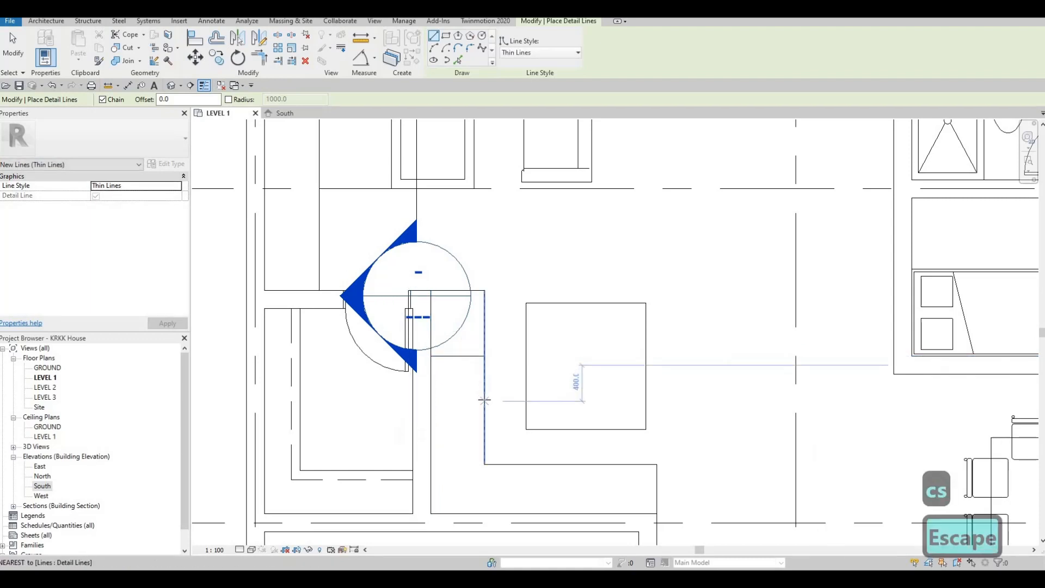
pyautogui.click(485, 399)
pyautogui.click(430, 399)
pyautogui.press('Escape')
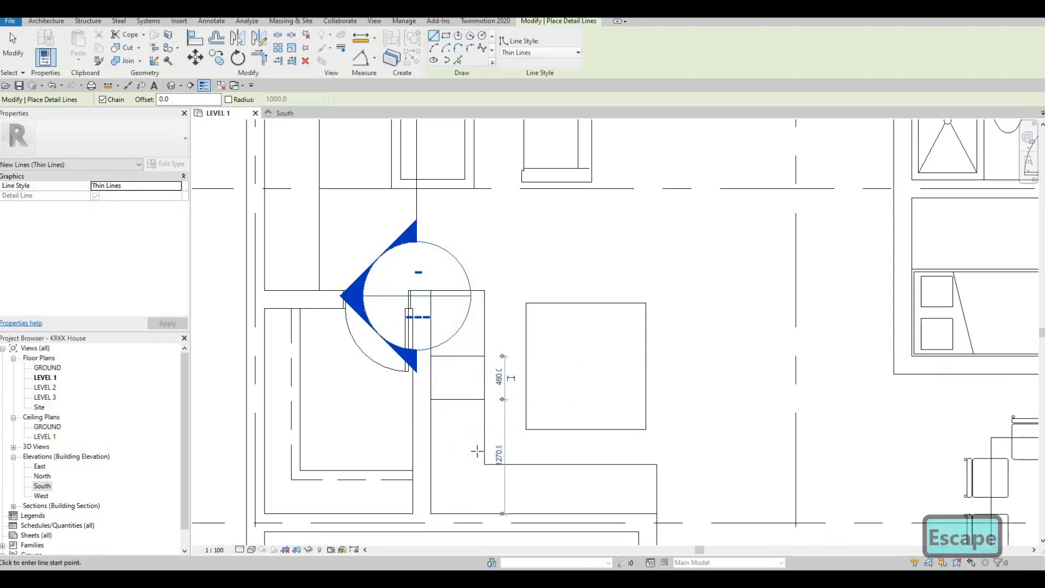
pyautogui.click(482, 446)
pyautogui.click(431, 446)
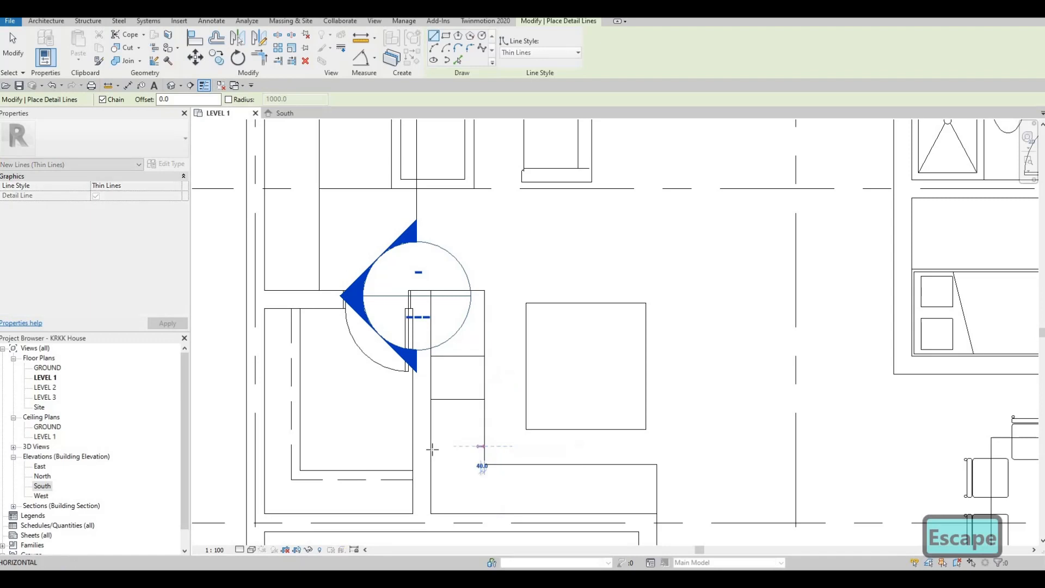
pyautogui.press('Escape')
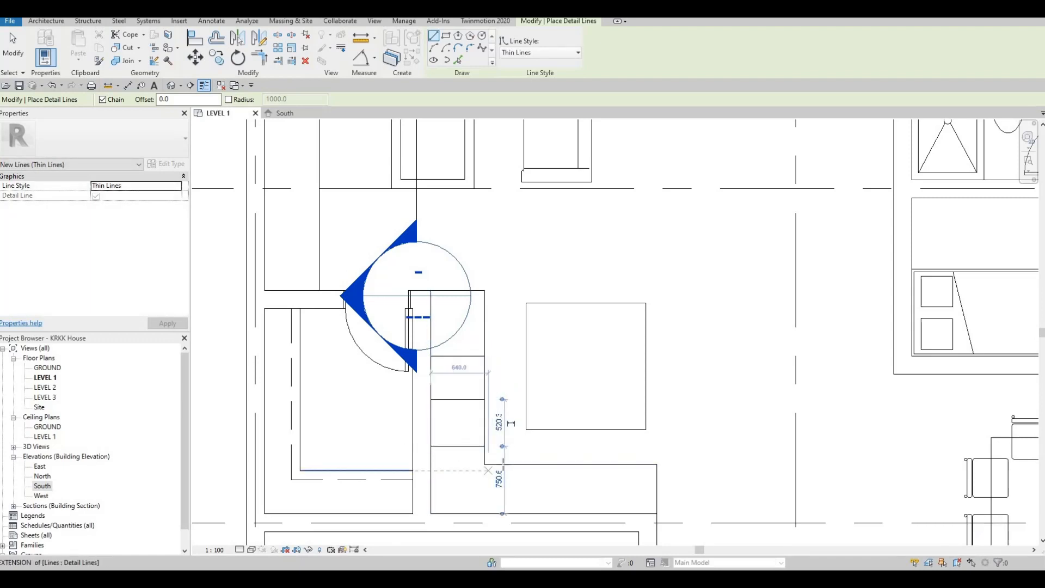
# Divide the outline's other arm with three parallel detail lines, the last about 575 mm from its neighbour and 660 mm from the end
pyautogui.scroll(2, 505, 468)
pyautogui.click(507, 461)
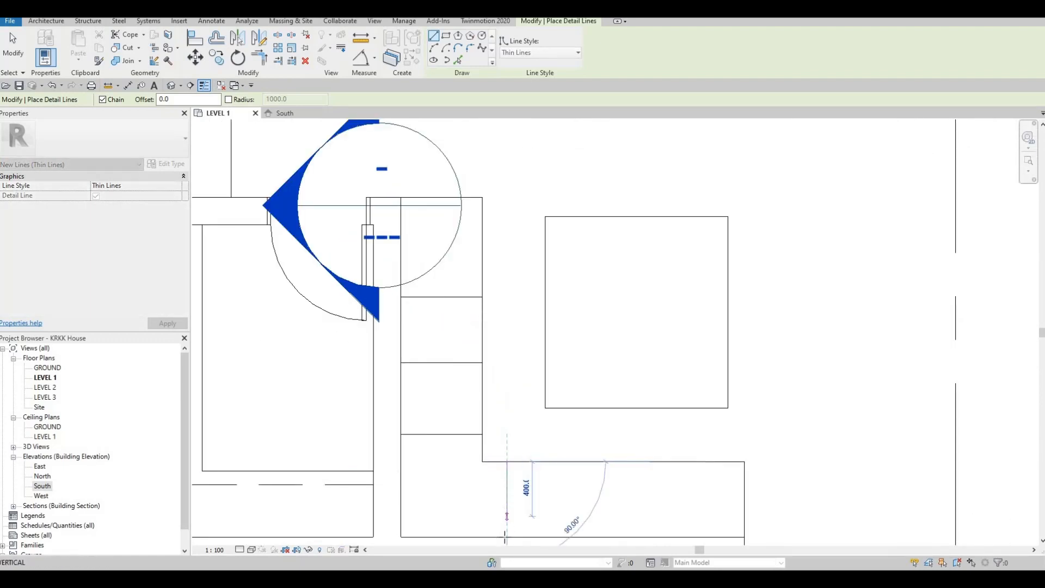
pyautogui.click(506, 536)
pyautogui.press('Escape')
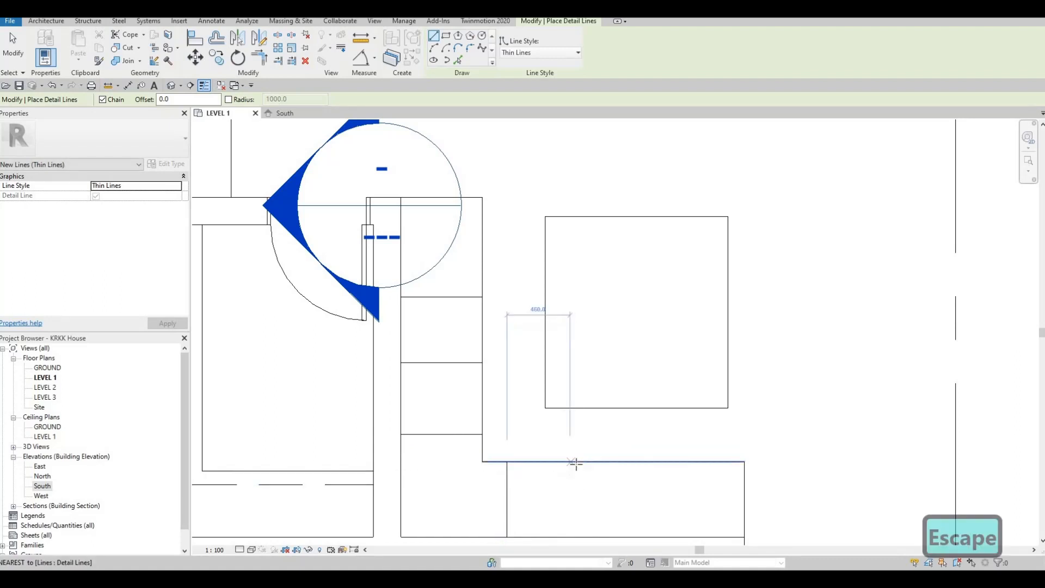
pyautogui.click(575, 461)
pyautogui.click(575, 537)
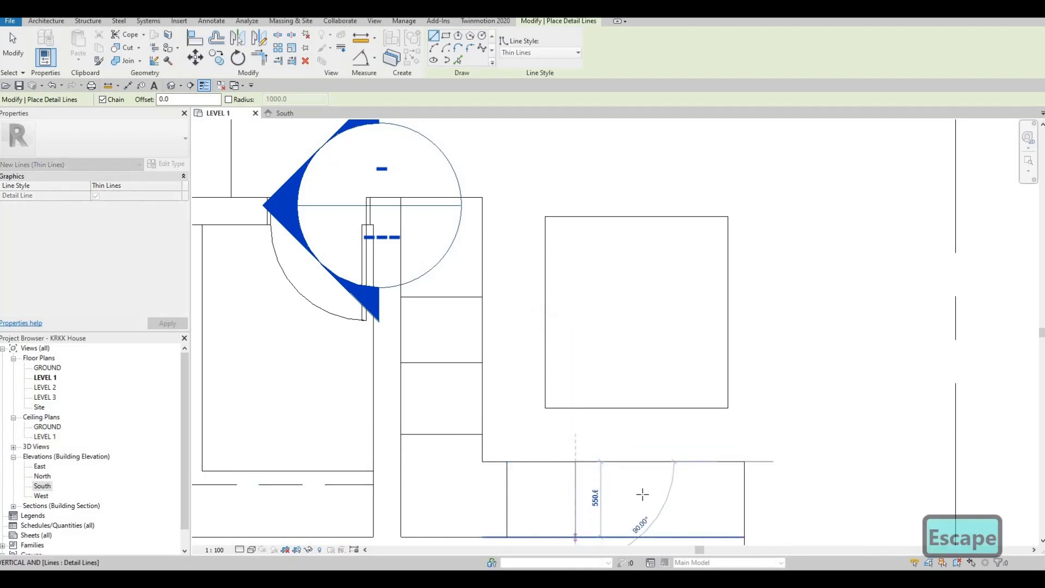
pyautogui.press('Escape')
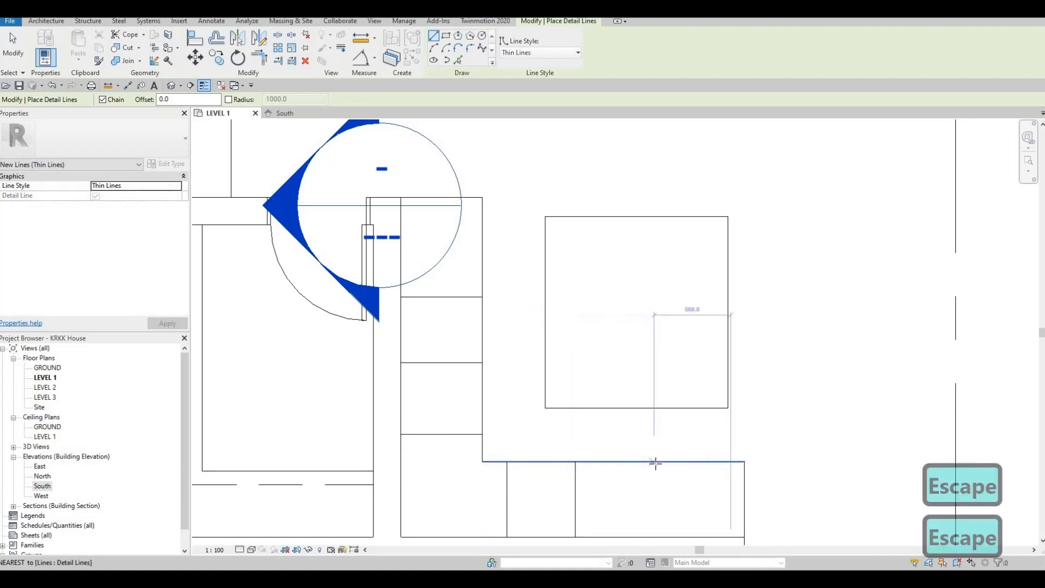
pyautogui.click(656, 462)
pyautogui.click(653, 535)
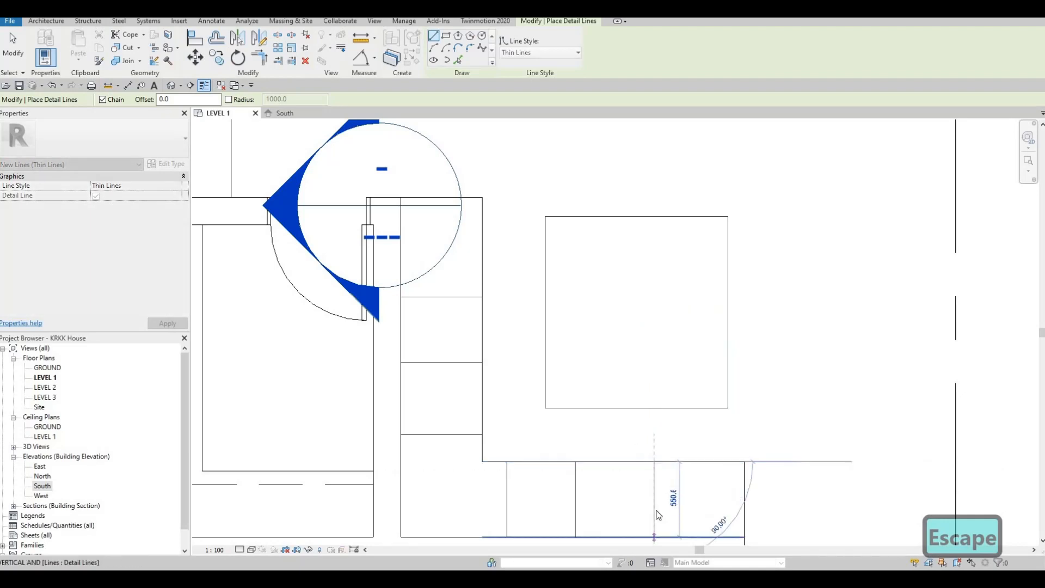
pyautogui.press('Escape')
pyautogui.press('Escape')
# Nudge the last divider line toward the double-door end of the outline until it is 555 mm from that end
pyautogui.click(653, 509)
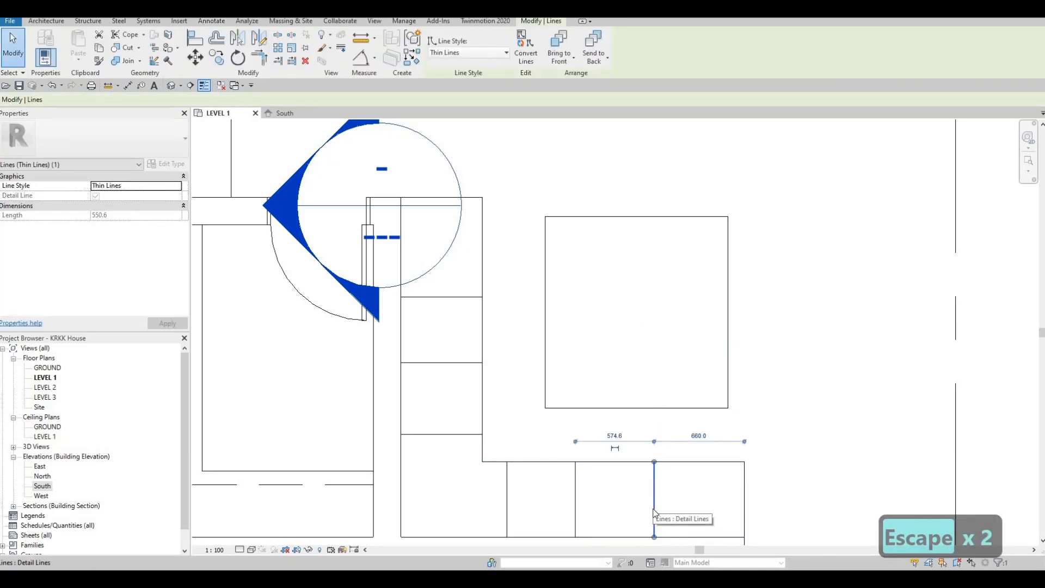
pyautogui.press('Right')
pyautogui.press('Right')
pyautogui.press('Escape')
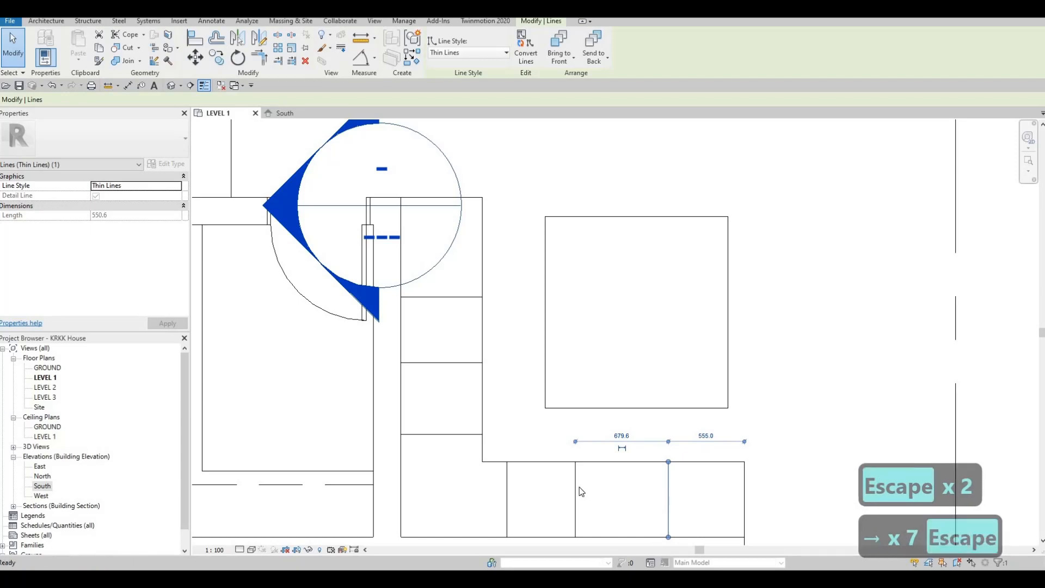
# Nudge the middle divider line of the outline's double-door arm toward the doors until it is 575 mm from the preceding divider
pyautogui.click(577, 486)
pyautogui.press('Right')
pyautogui.press('Right')
pyautogui.press('Right')
pyautogui.press('Right')
pyautogui.press('Right')
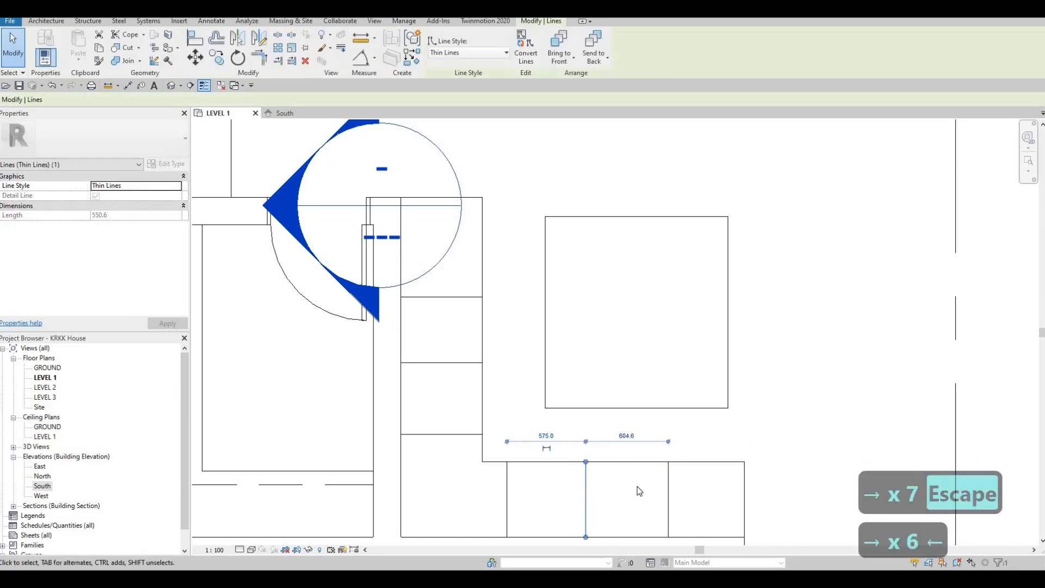
pyautogui.press('Escape')
pyautogui.press('Escape')
pyautogui.press('Escape')
# Nudge the last divider line before the double-door end one step back, leaving 589.6 mm between it and the middle divider
pyautogui.click(669, 484)
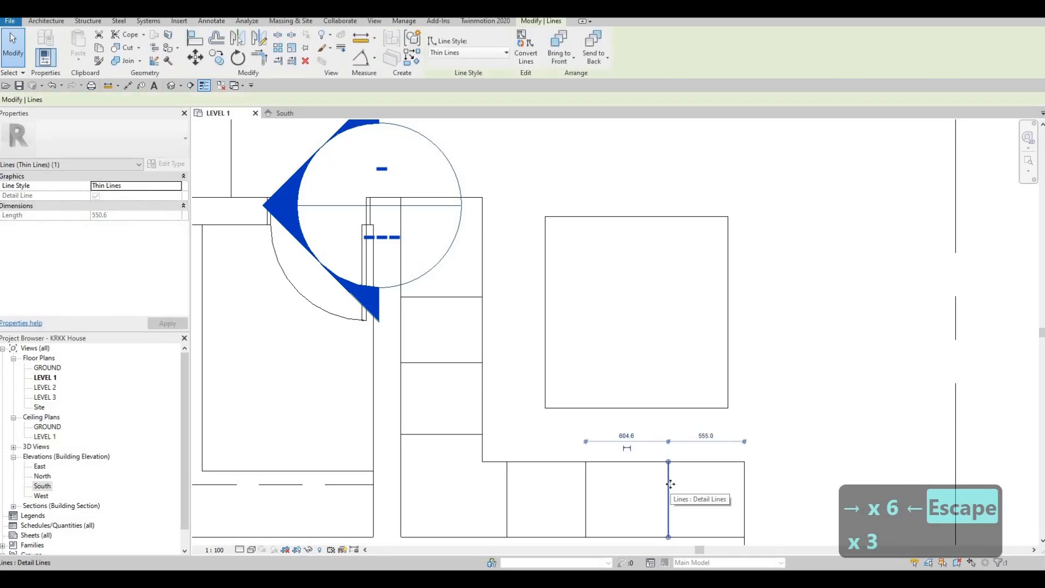
pyautogui.press('Escape')
pyautogui.press('Escape')
# Nudge both the middle and last divider lines of the double-door arm two steps toward the outline's inner corner
pyautogui.scroll(-4, 508, 375)
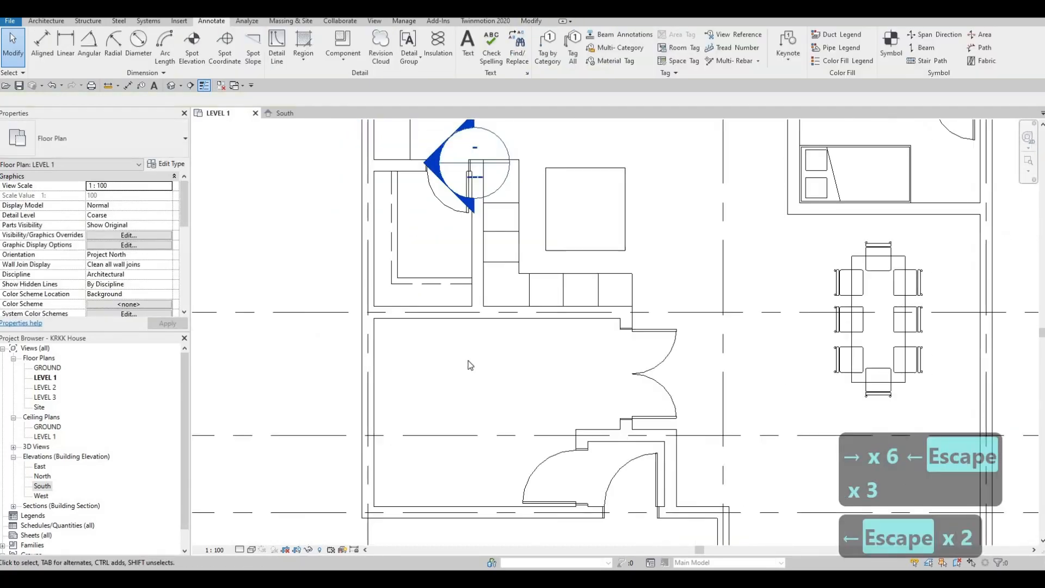
pyautogui.scroll(-2, 469, 365)
pyautogui.moveTo(469, 365); pyautogui.dragTo(468, 440, button='middle')
pyautogui.moveTo(562, 388); pyautogui.dragTo(546, 402, button='middle')
pyautogui.scroll(3, 527, 391)
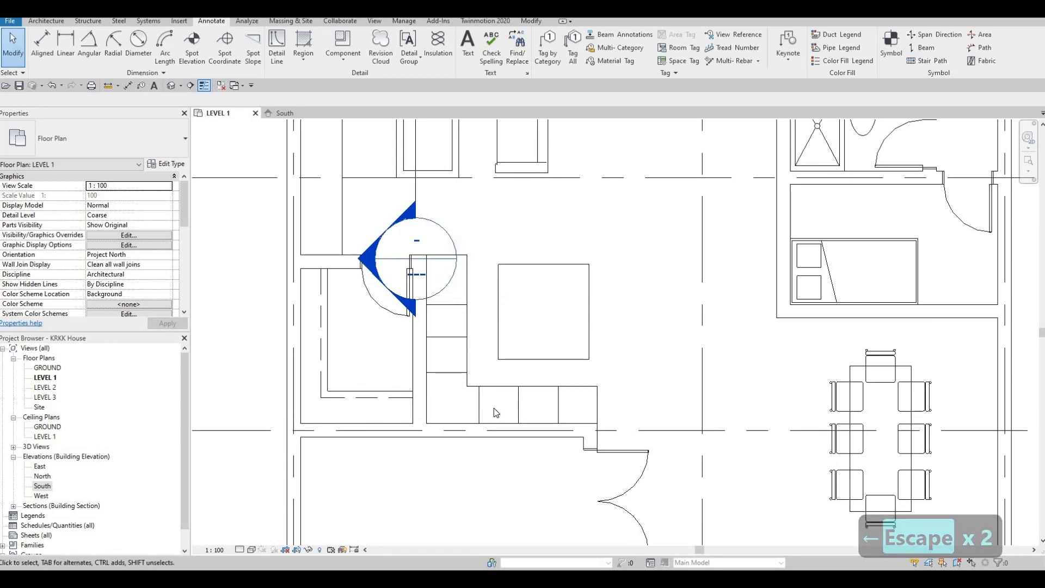
pyautogui.keyDown('ctrl'); pyautogui.click(559, 416); pyautogui.keyUp('ctrl')
pyautogui.press('Left')
pyautogui.press('Left')
pyautogui.press('Escape')
pyautogui.press('Escape')
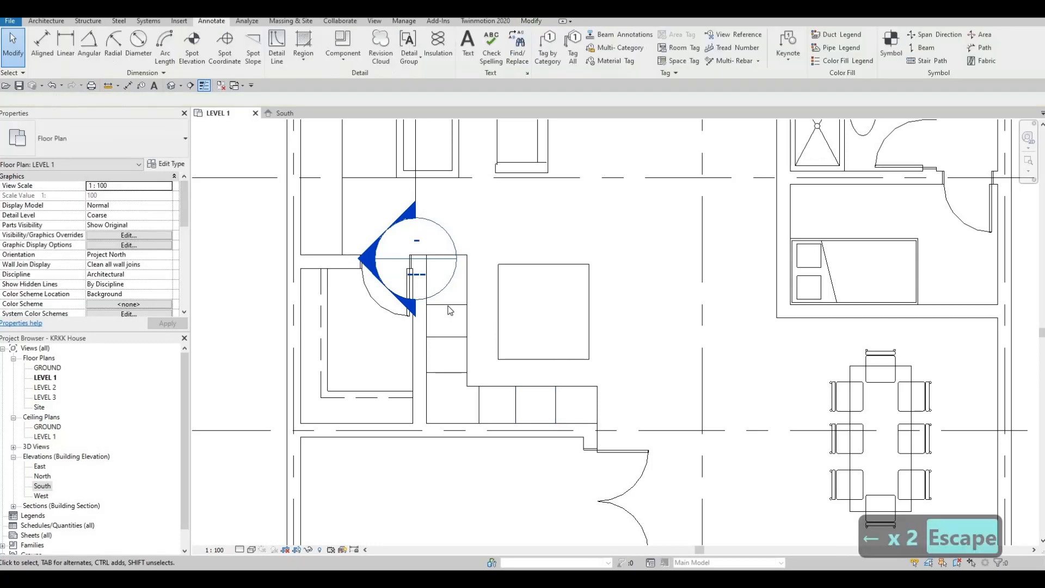
# Round the outer corner at the free end of the closet-wall arm with a fillet-arc detail line of about 357 mm radius
pyautogui.scroll(-2, 466, 236)
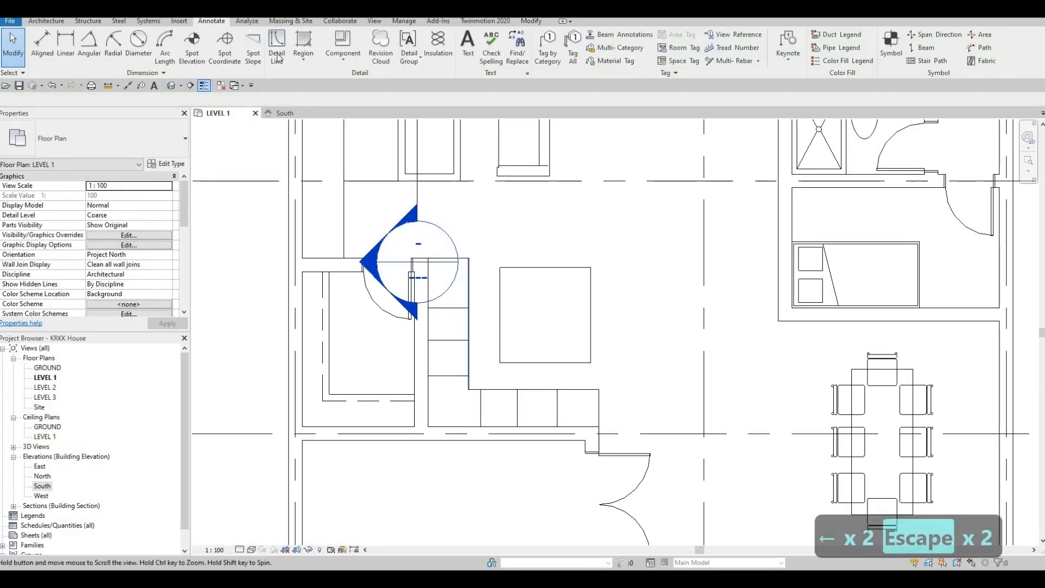
pyautogui.press('Escape')
pyautogui.press('Escape')
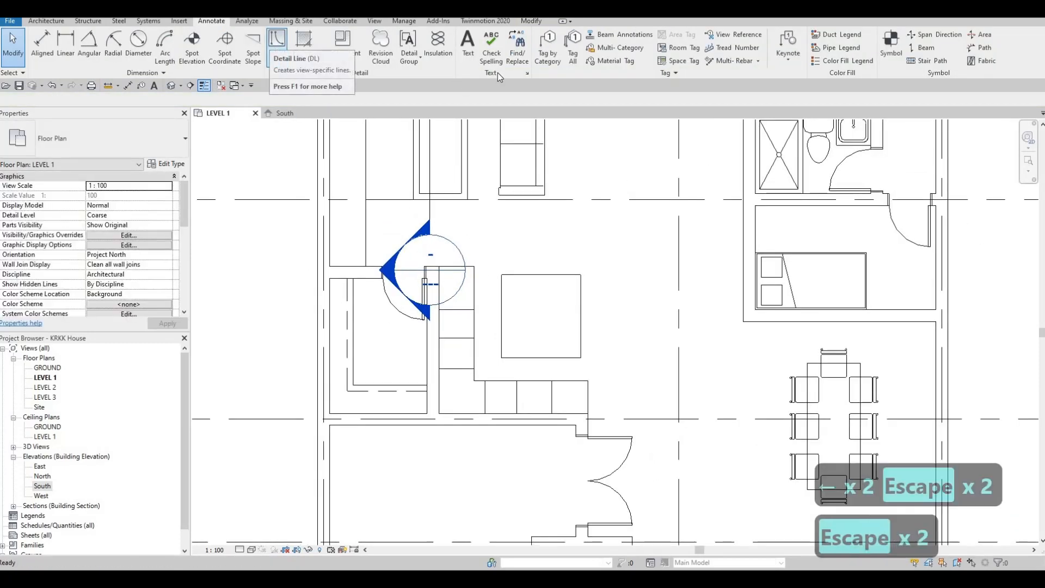
pyautogui.press('d')
pyautogui.press('l')
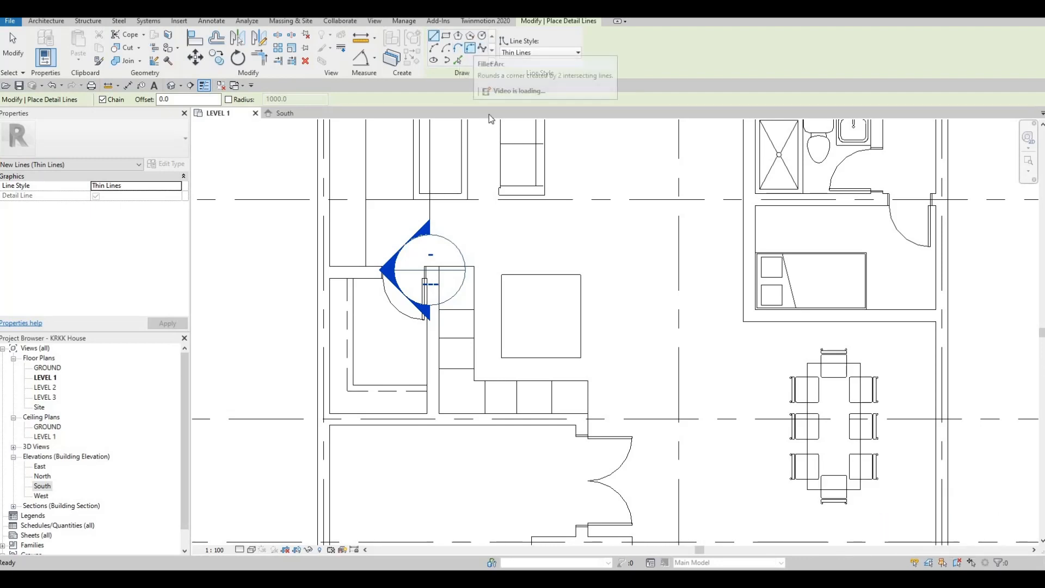
pyautogui.click(475, 51)
pyautogui.scroll(1, 542, 266)
pyautogui.scroll(4, 479, 267)
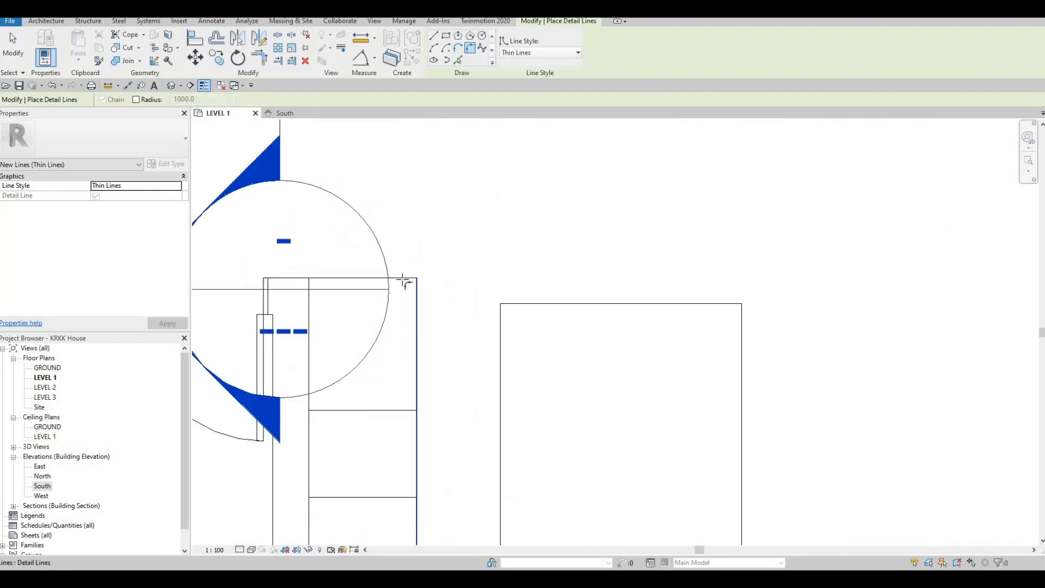
pyautogui.click(403, 279)
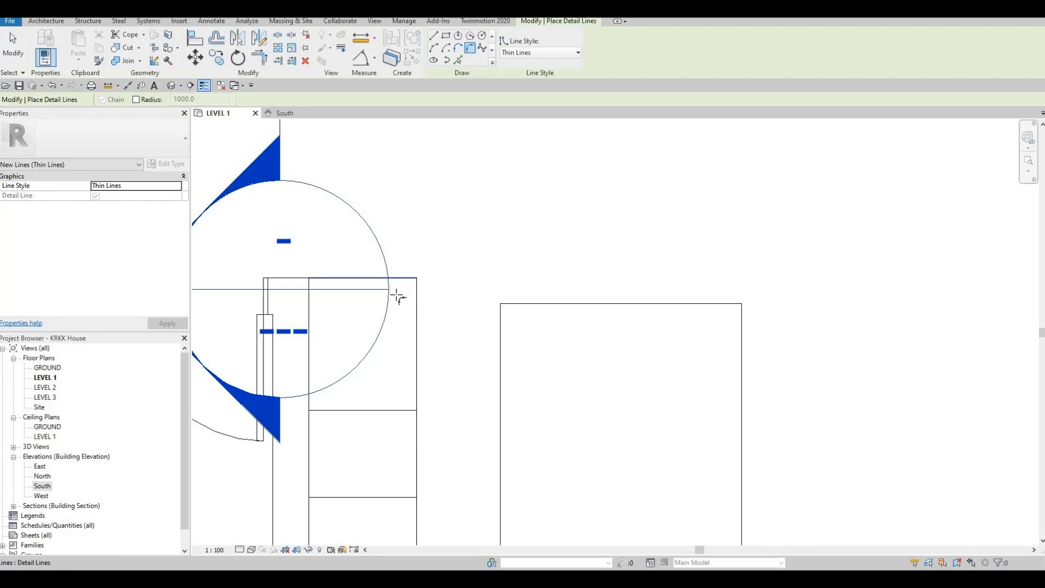
pyautogui.click(428, 280)
# Round the outer corner of the L-shaped outline's other arm, near the double doors, with a fillet arc and finish the detail lines
pyautogui.scroll(-3, 529, 228)
pyautogui.scroll(4, 524, 216)
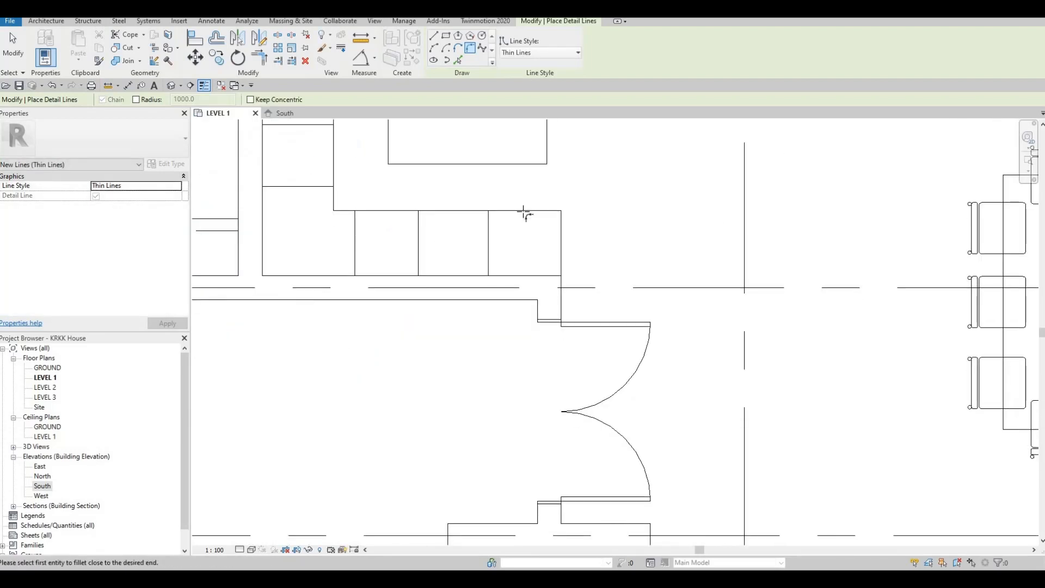
pyautogui.click(524, 212)
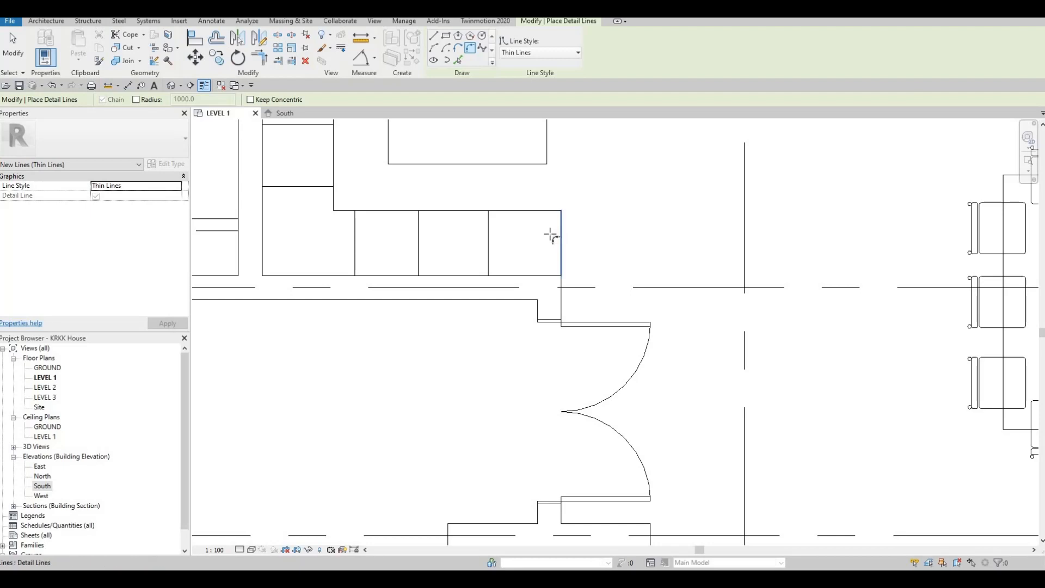
pyautogui.click(551, 235)
pyautogui.click(539, 235)
pyautogui.press('Escape')
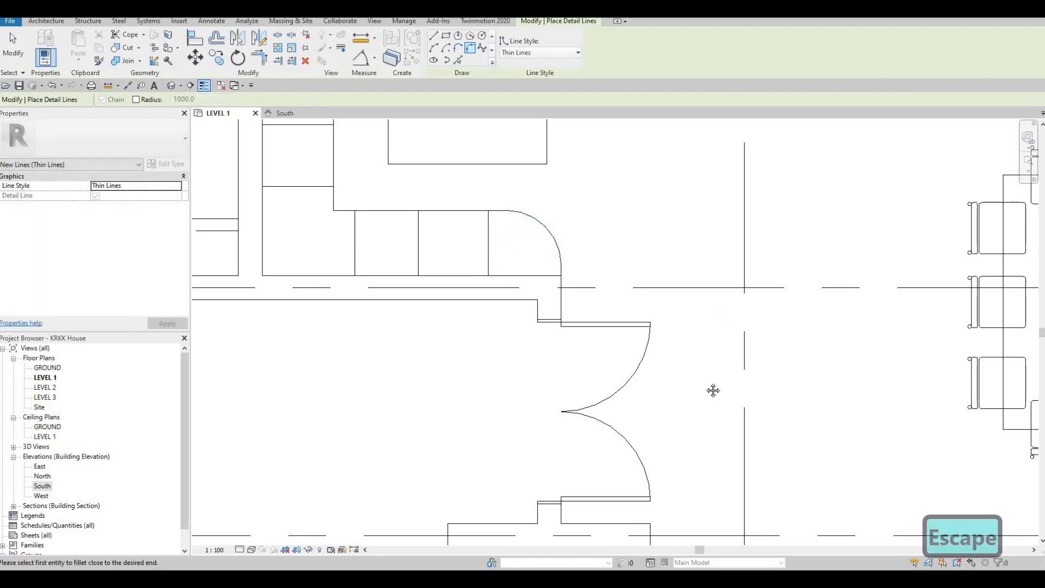
pyautogui.scroll(-4, 713, 390)
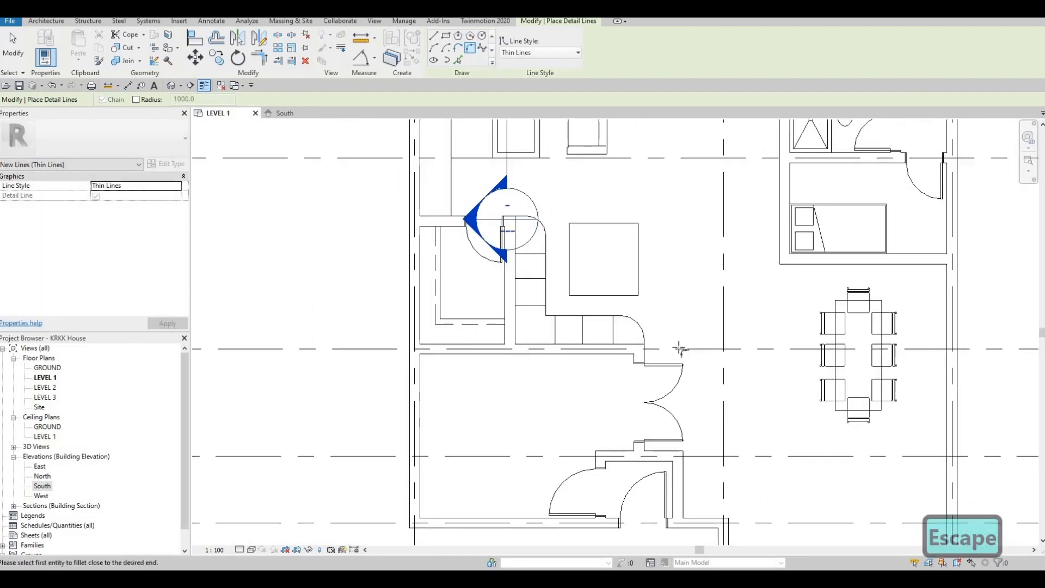
pyautogui.scroll(-4, 577, 346)
pyautogui.press('Escape')
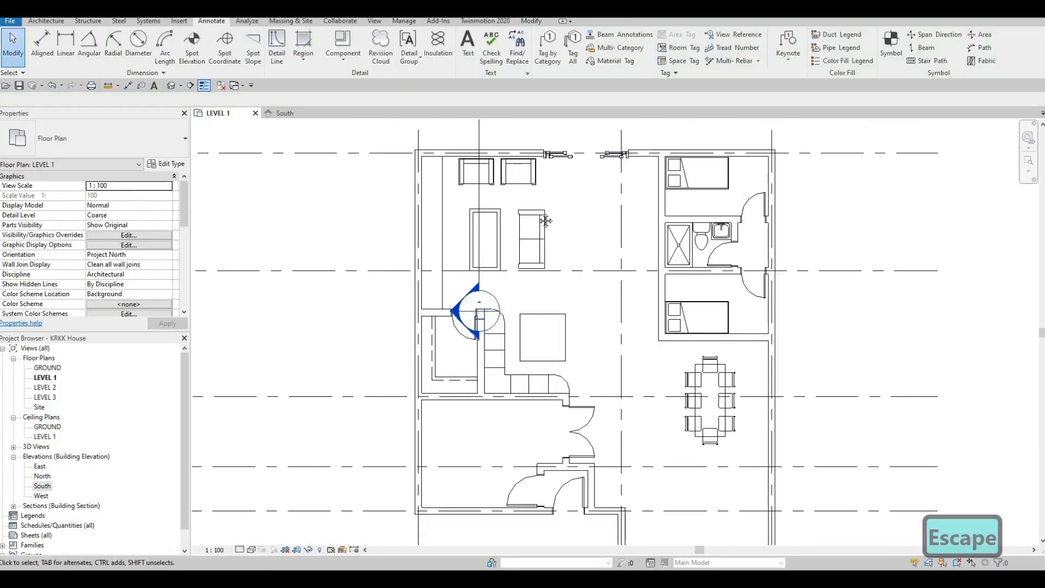
# Look over the whole furnished LEVEL 1 plan from grid A to grid G
pyautogui.scroll(-2, 540, 266)
pyautogui.moveTo(546, 220); pyautogui.dragTo(492, 163, button='middle')
pyautogui.press('Escape')
pyautogui.press('Escape')
pyautogui.moveTo(505, 276); pyautogui.dragTo(503, 310, button='middle')
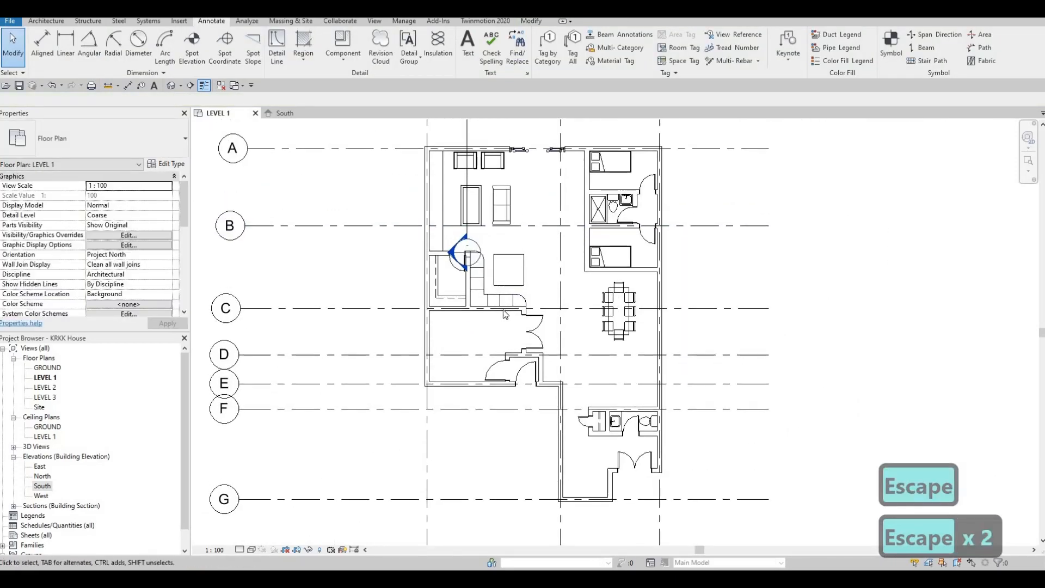
pyautogui.moveTo(541, 279)
pyautogui.mouseDown(button='middle')
pyautogui.moveTo(551, 257)
pyautogui.moveTo(520, 281)
pyautogui.mouseUp(button='middle')
pyautogui.scroll(-1, 551, 257)
pyautogui.scroll(1, 588, 325)
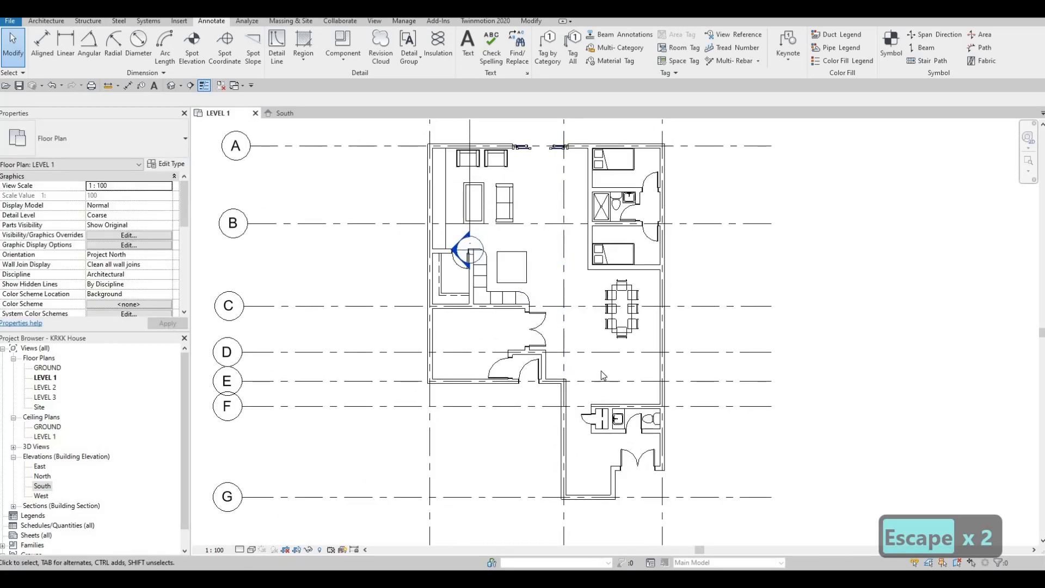